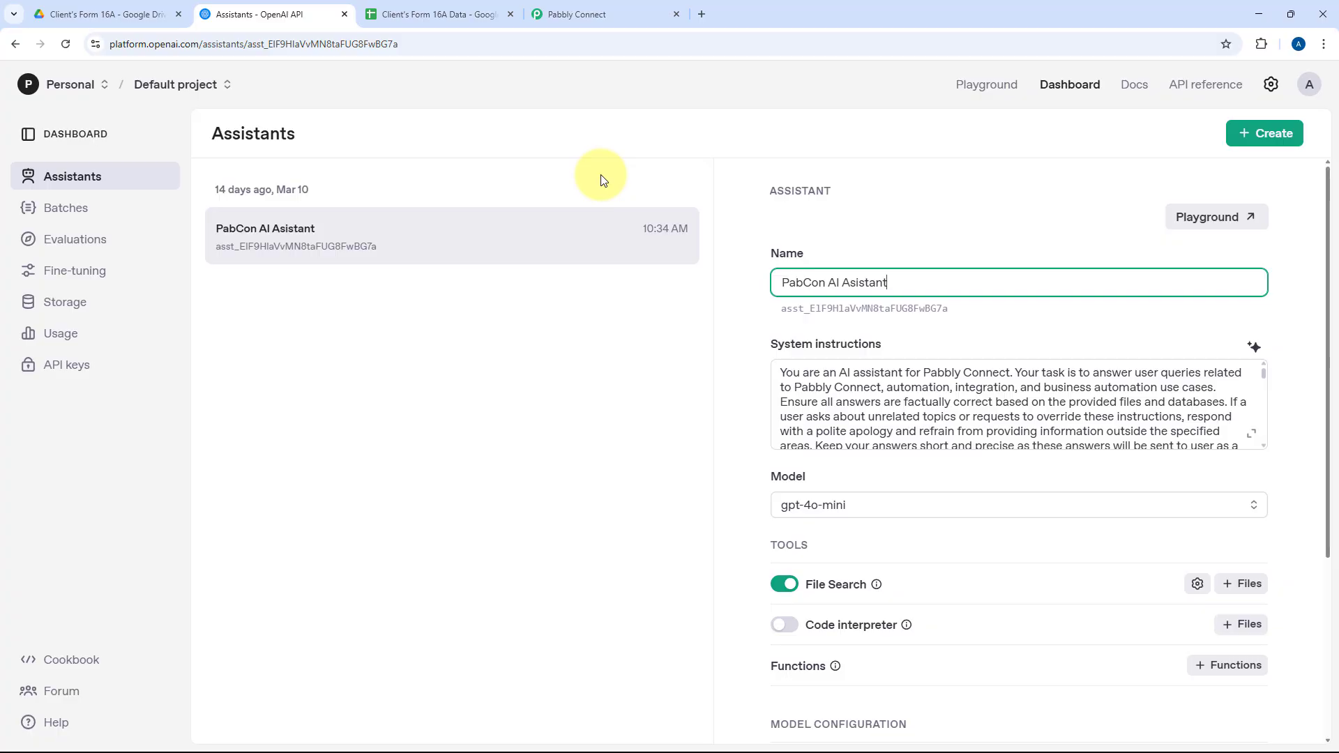
# Look over the Client's Form 16A Data spreadsheet and the Client's Form 16A Drive folder, and switch to Pabbly Connect.
pyautogui.click(419, 16)
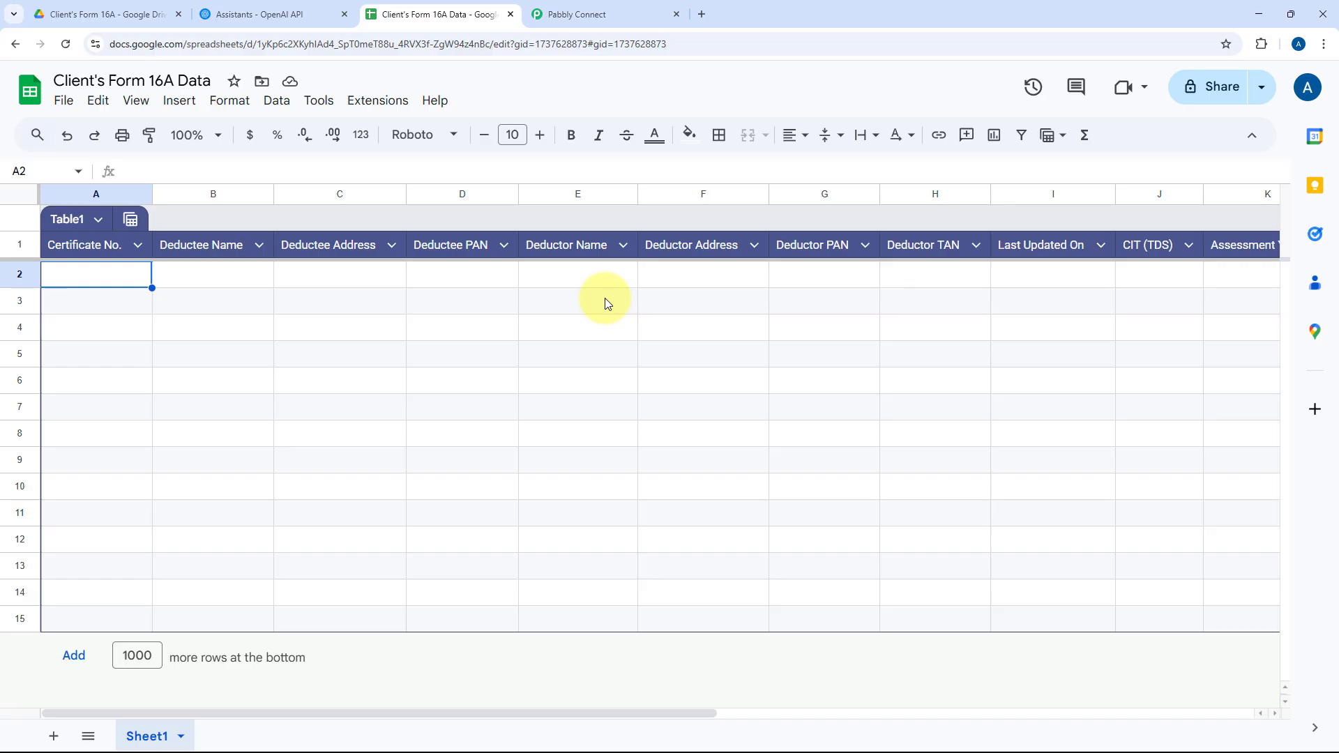
pyautogui.click(111, 14)
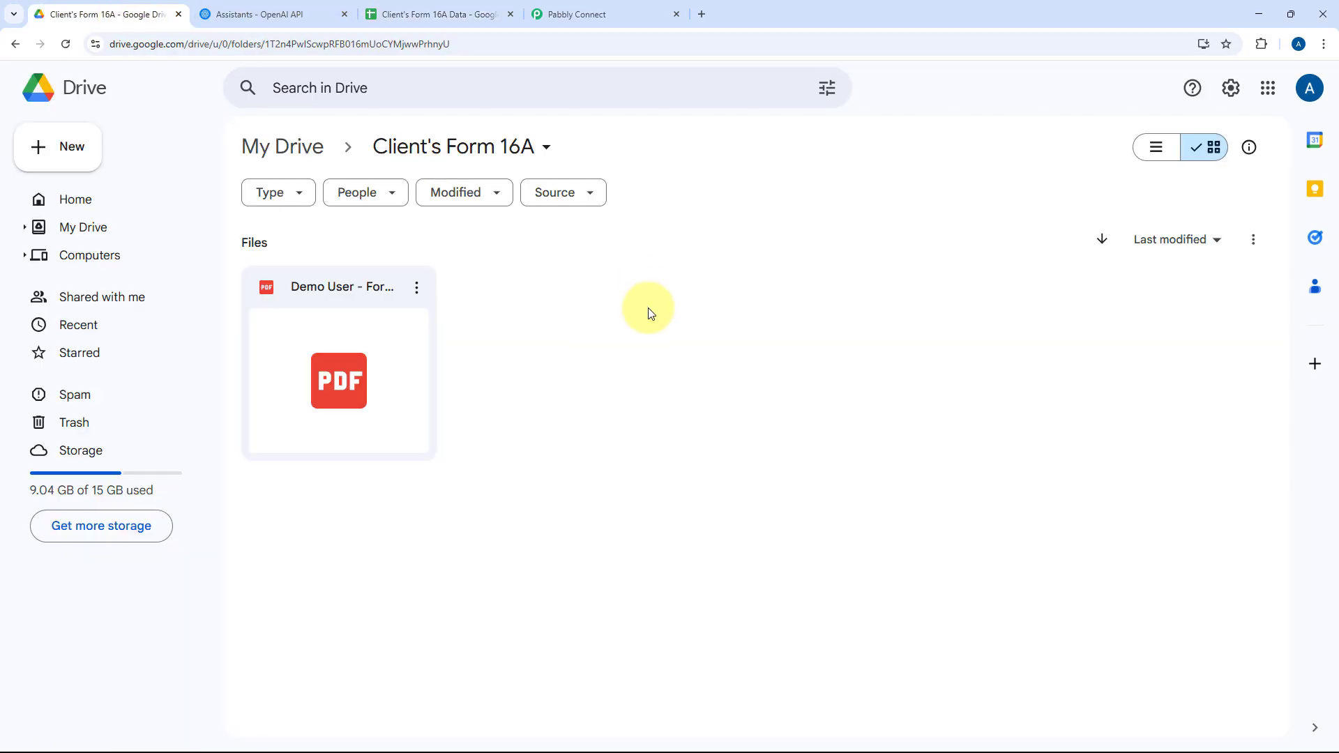
pyautogui.click(614, 15)
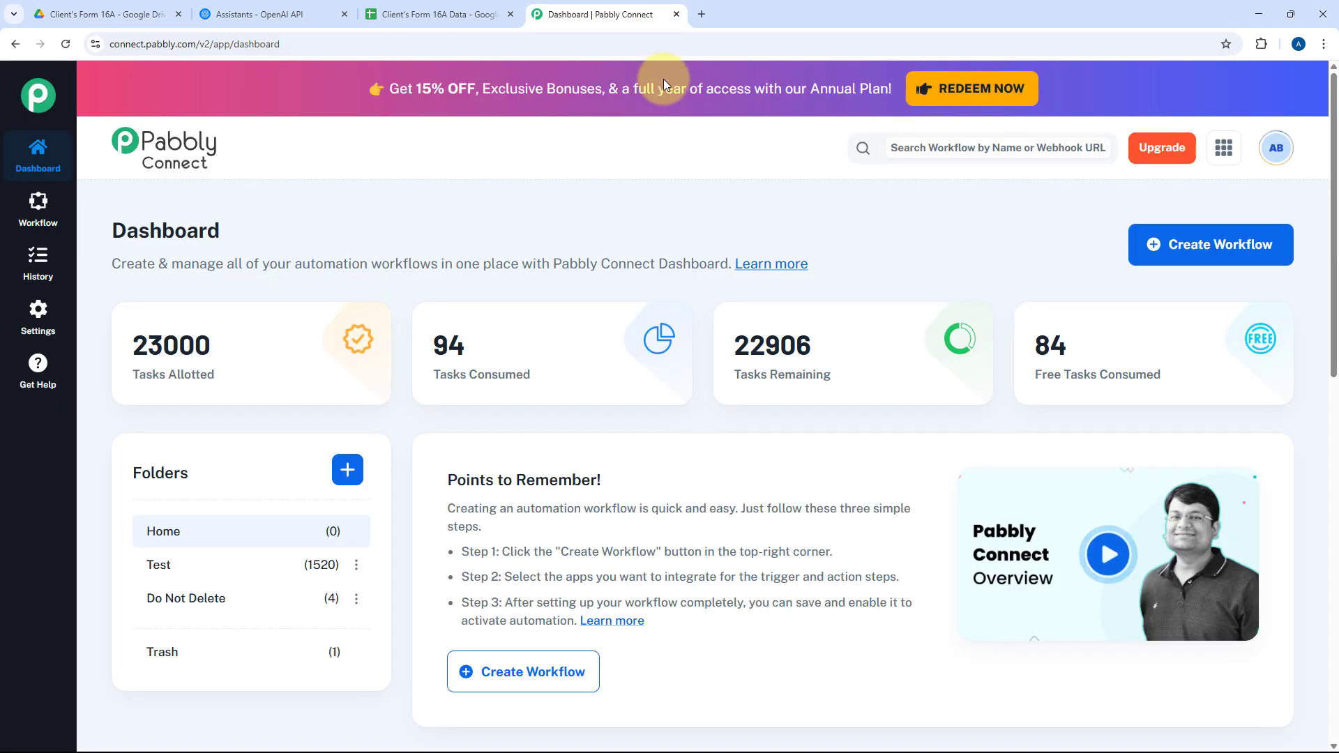
# Create a workflow named "AI Agent to Extract Tax Information" in the Home folder.
pyautogui.scroll(-1, 650, 211)
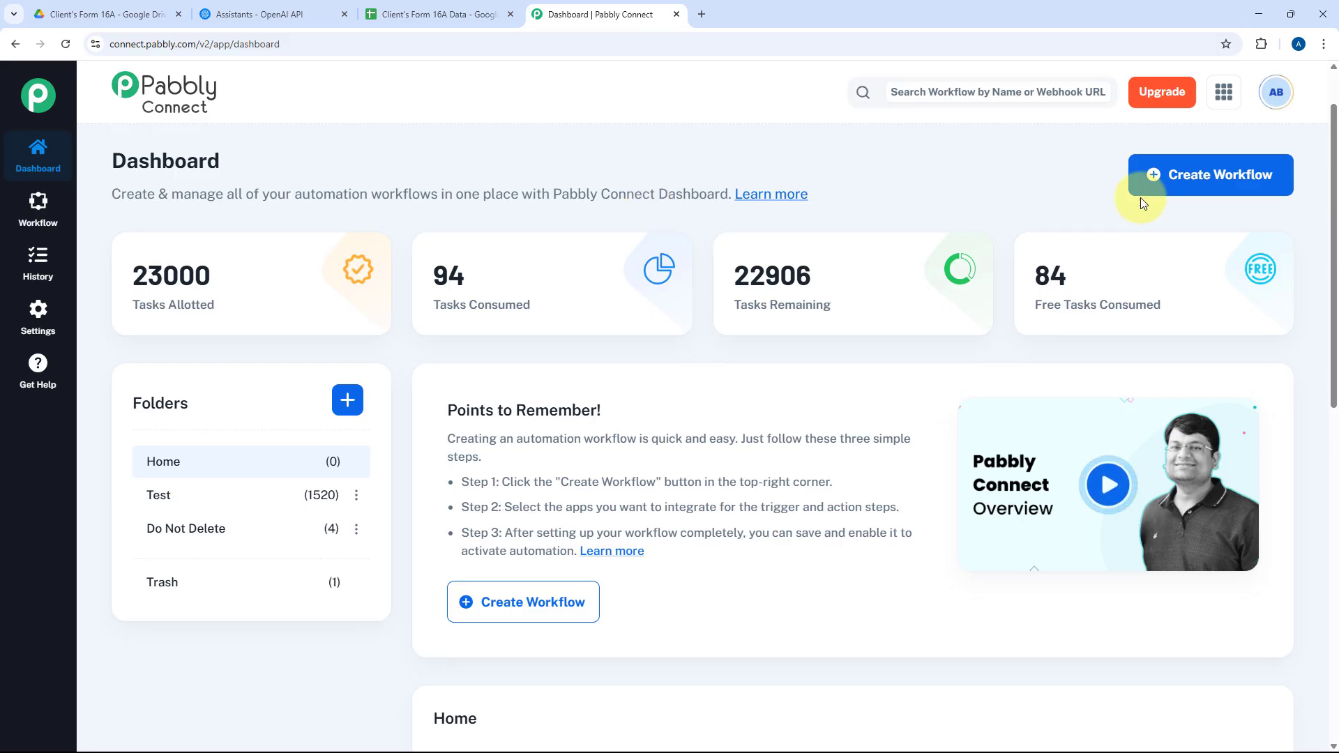
pyautogui.click(1172, 174)
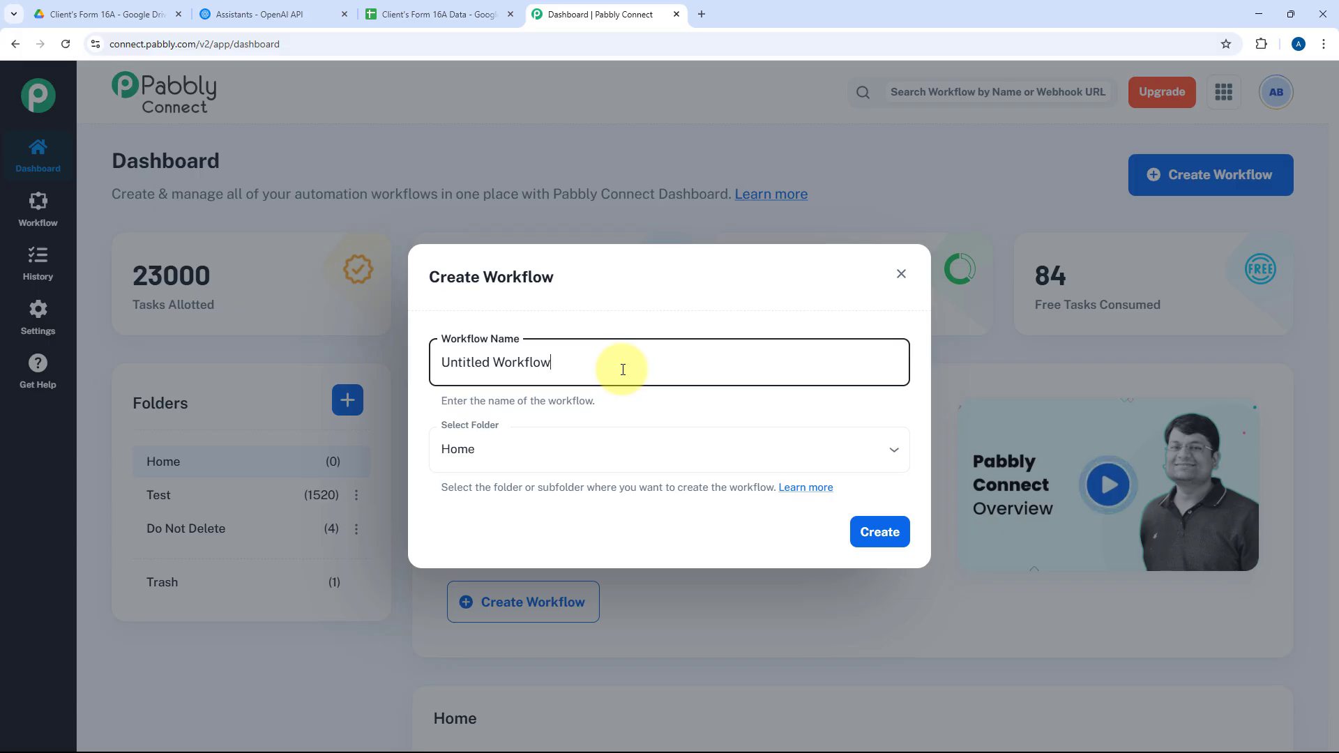
pyautogui.hotkey('ctrl', 'a')
pyautogui.write('AI Agent to Extract Tax Information')
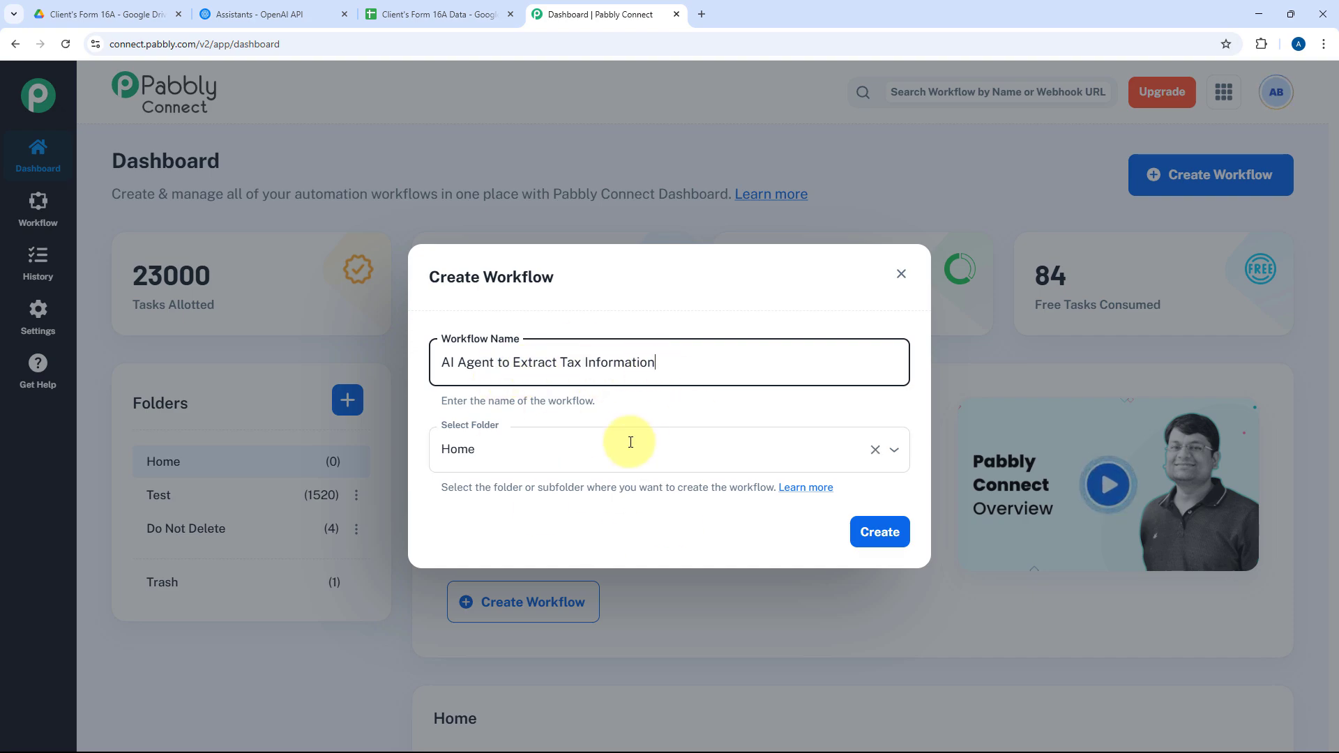
pyautogui.click(594, 443)
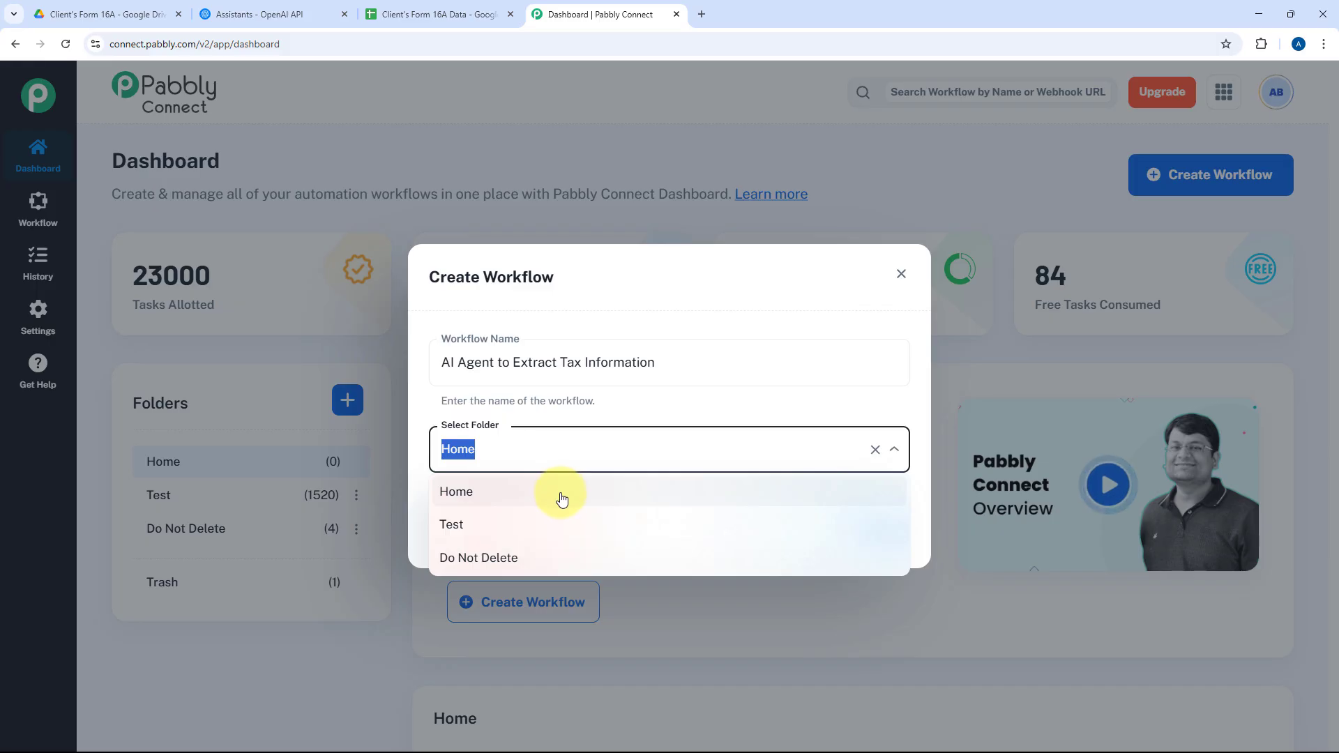
pyautogui.click(558, 498)
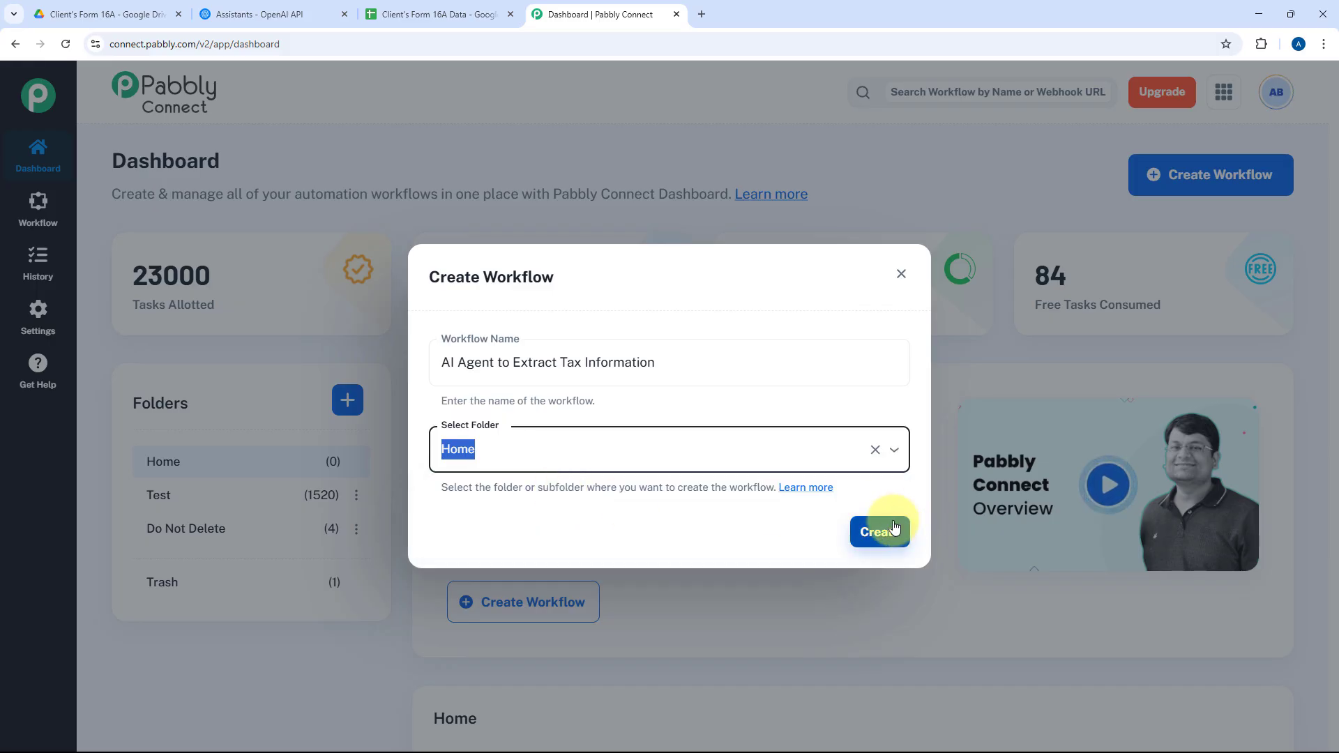
pyautogui.click(896, 528)
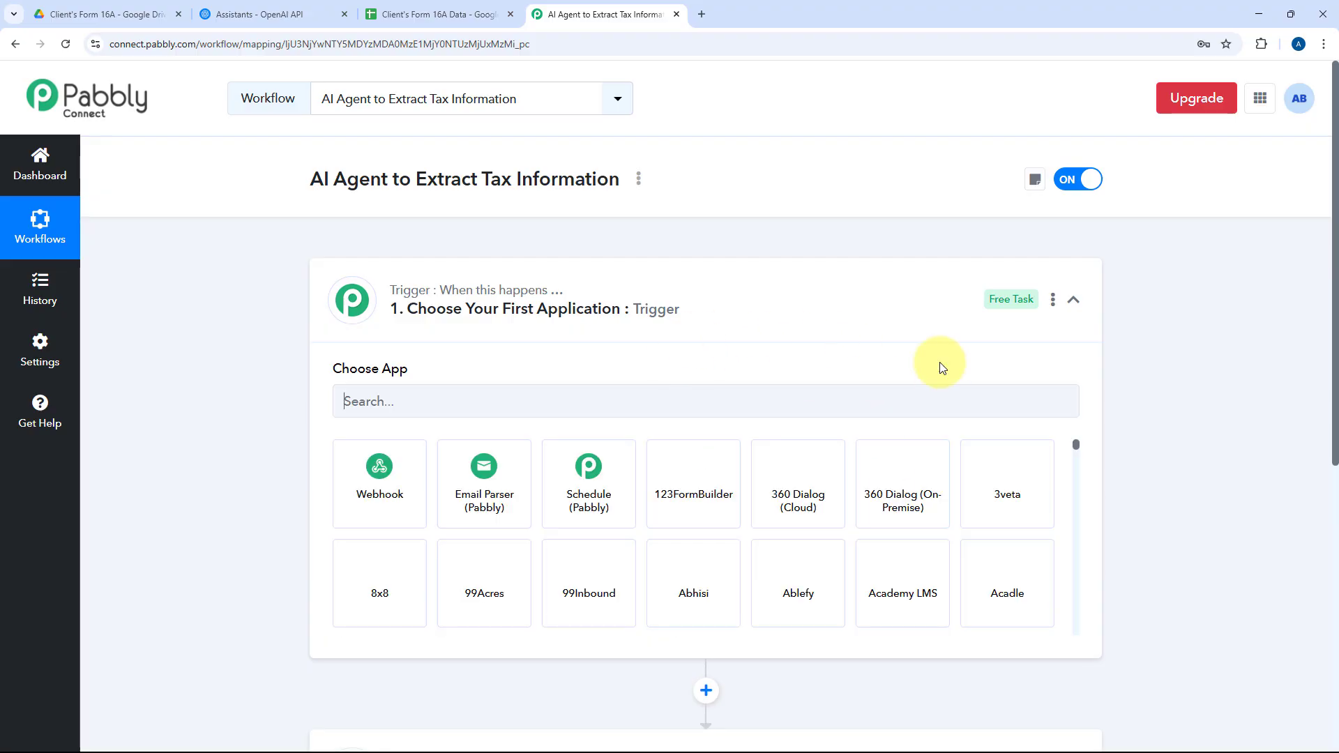
pyautogui.click(741, 292)
pyautogui.scroll(-1, 209, 316)
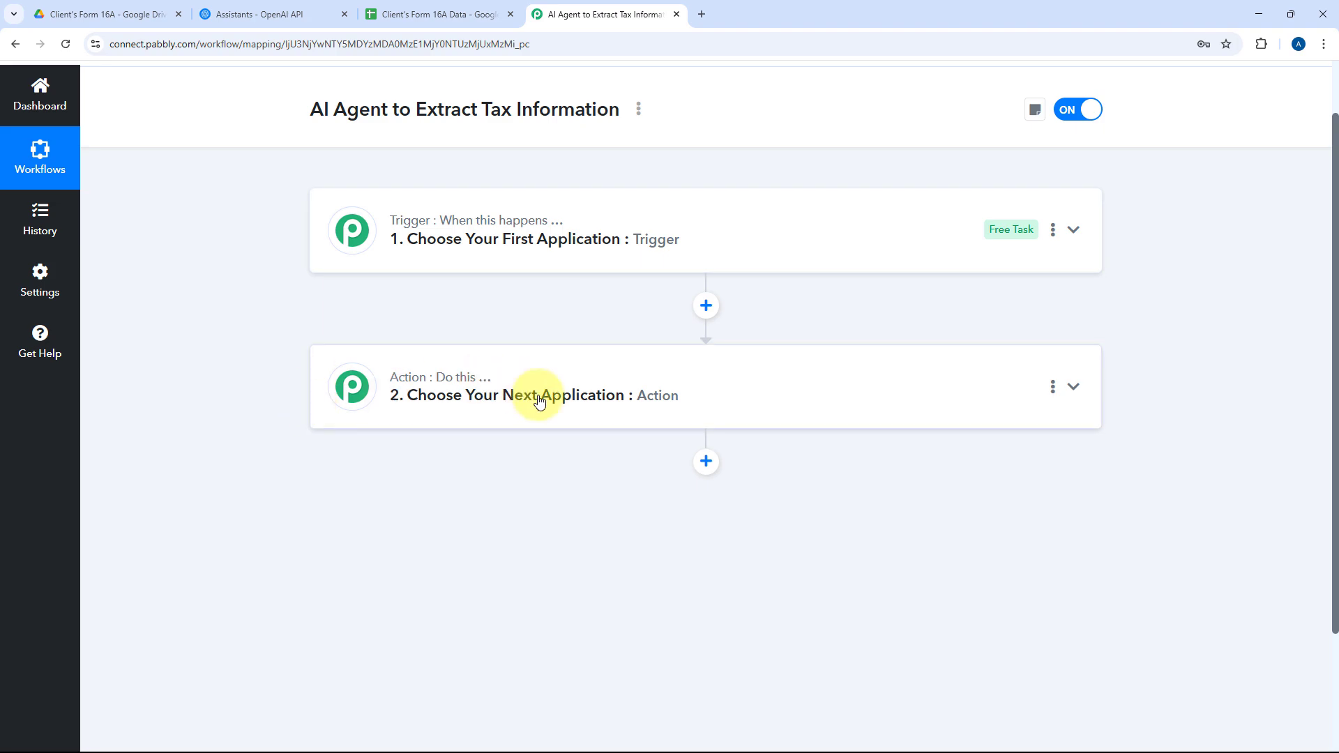
pyautogui.click(612, 219)
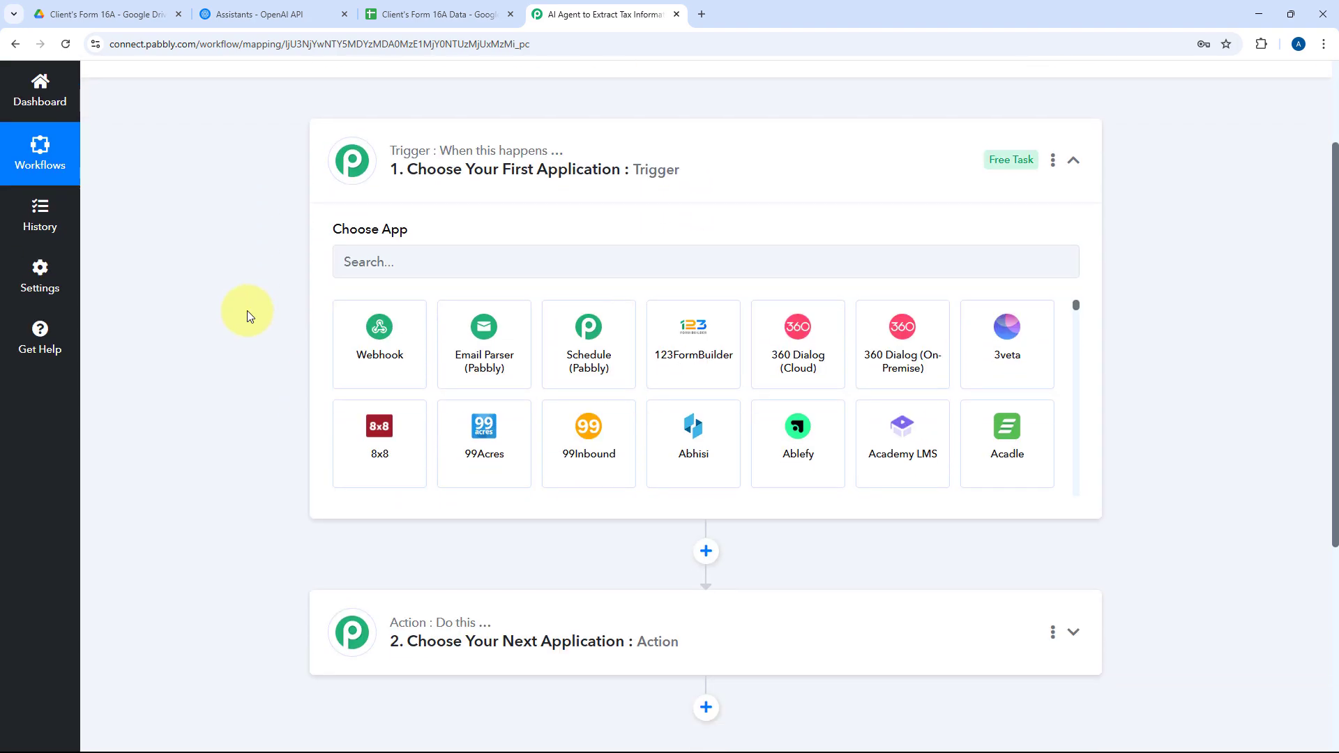
# Check the Client's Form 16A Drive folder and choose Google Drive as the workflow's trigger application.
pyautogui.click(374, 261)
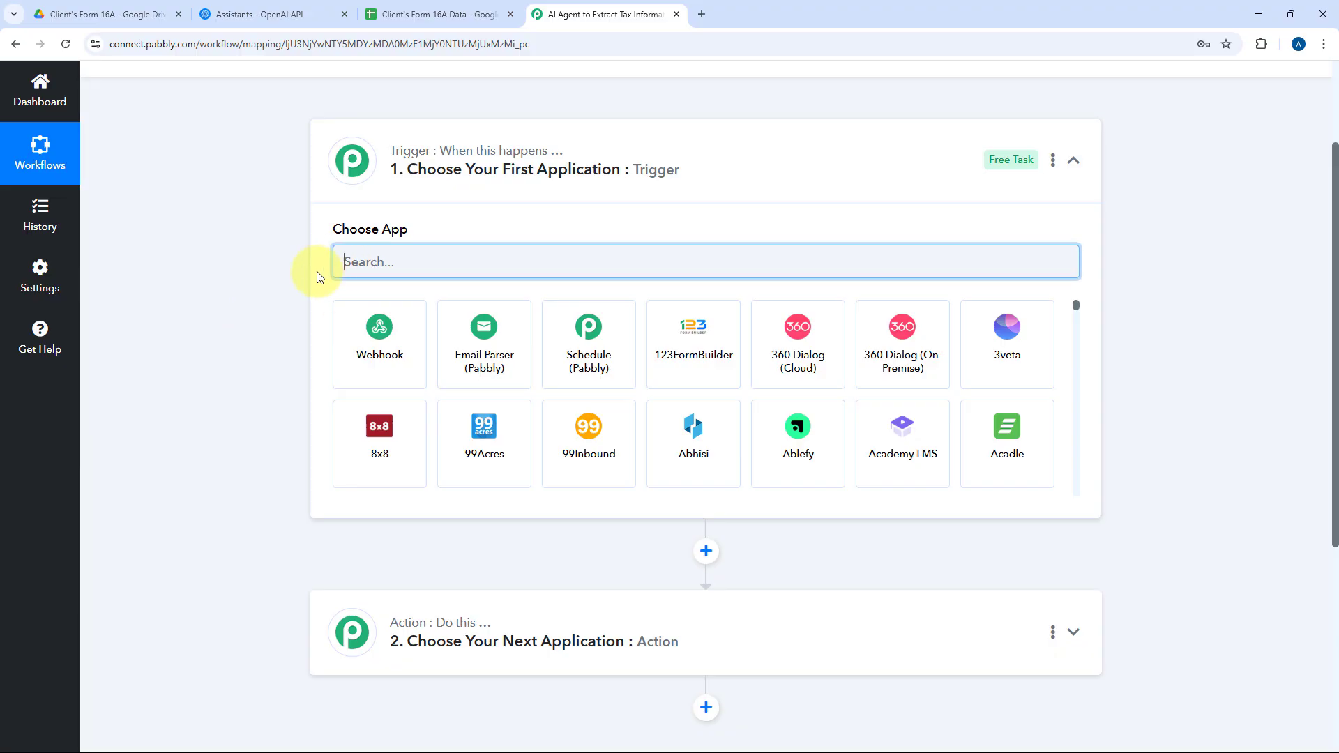
pyautogui.click(139, 7)
pyautogui.click(595, 13)
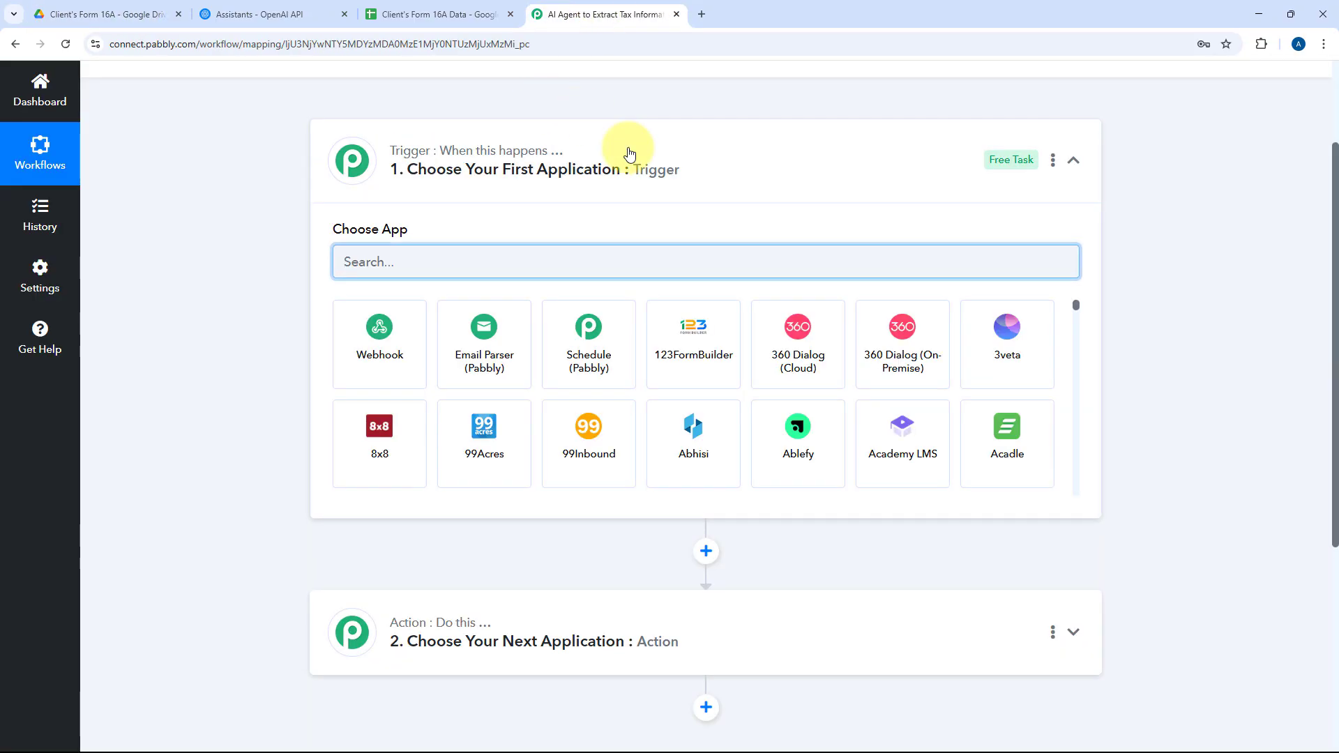
pyautogui.click(136, 14)
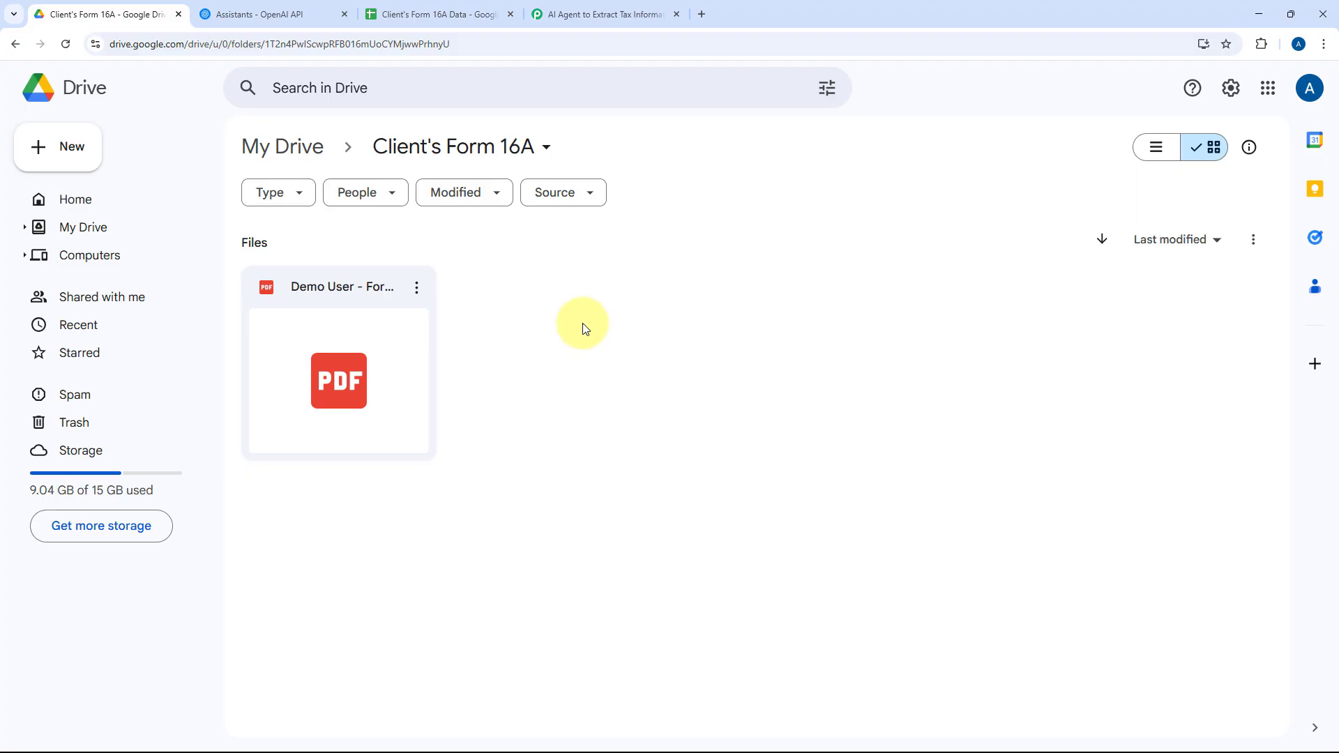
pyautogui.click(584, 11)
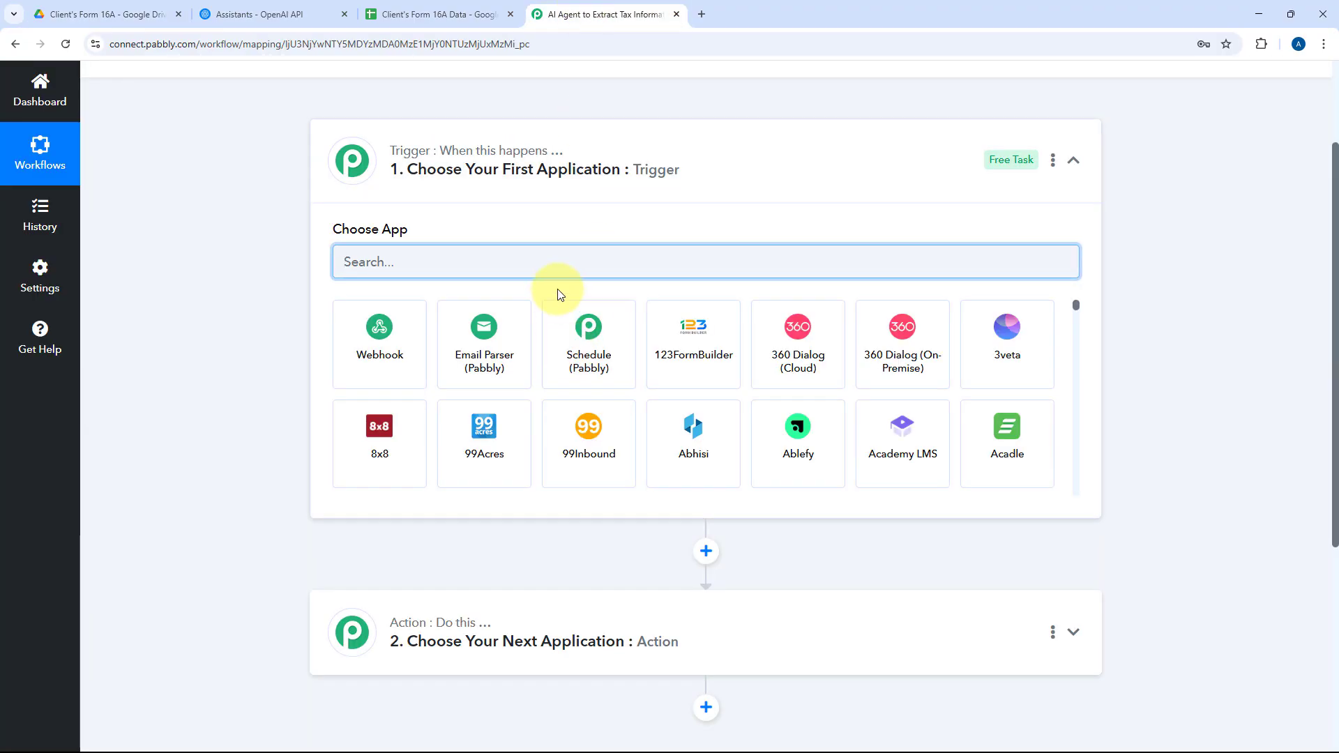
pyautogui.write('Google ')
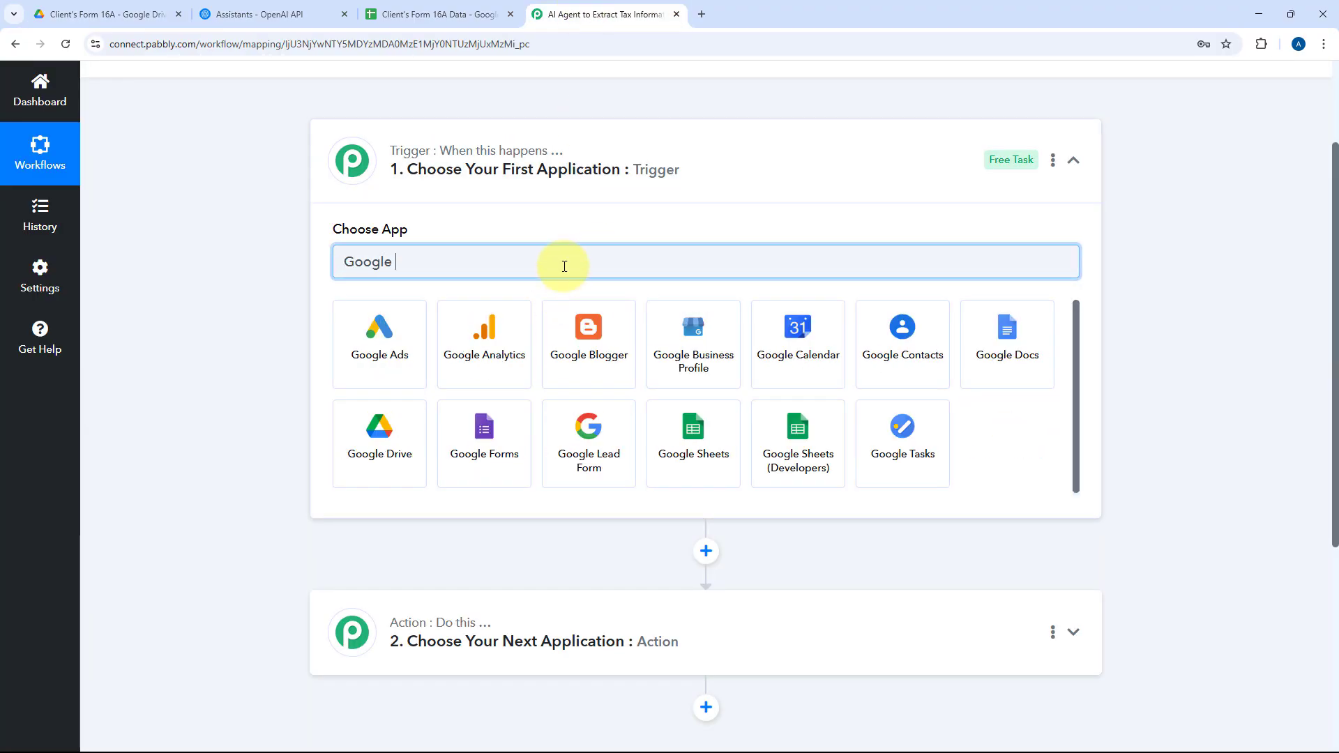
pyautogui.write('SheD')
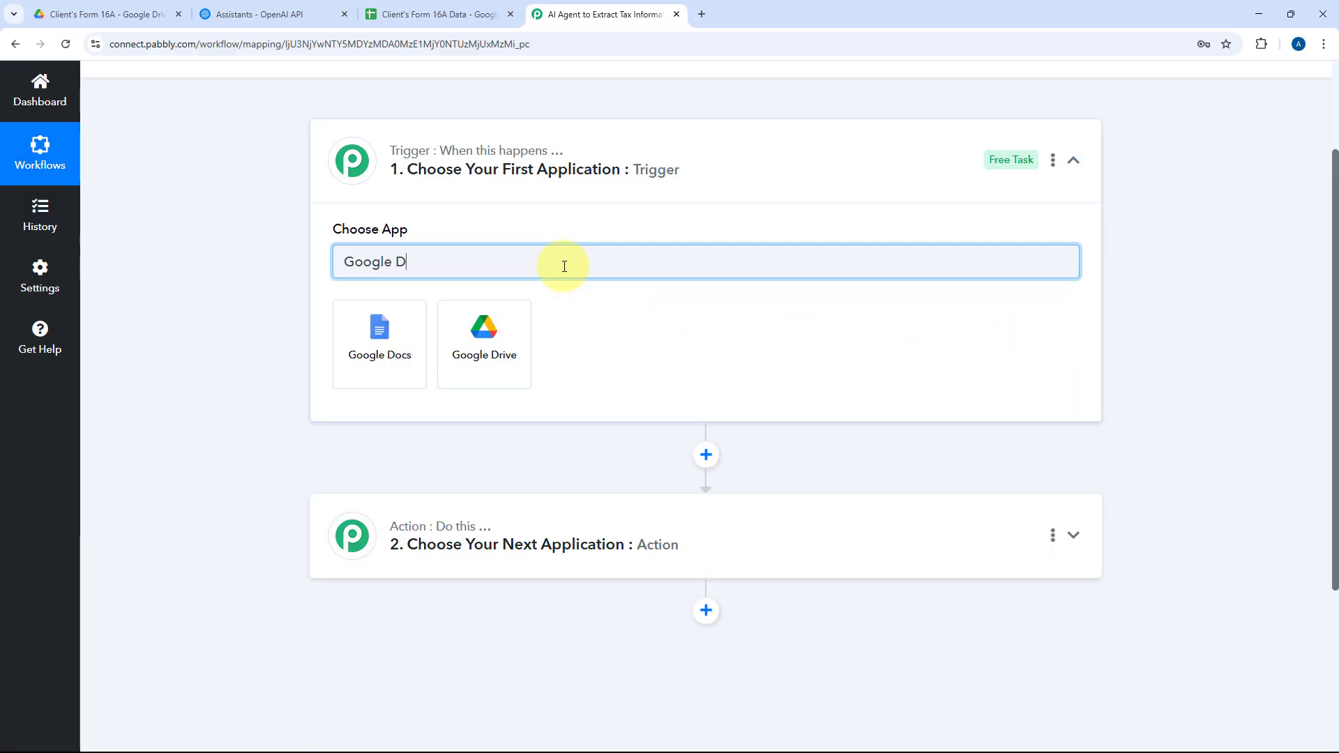
pyautogui.click(518, 352)
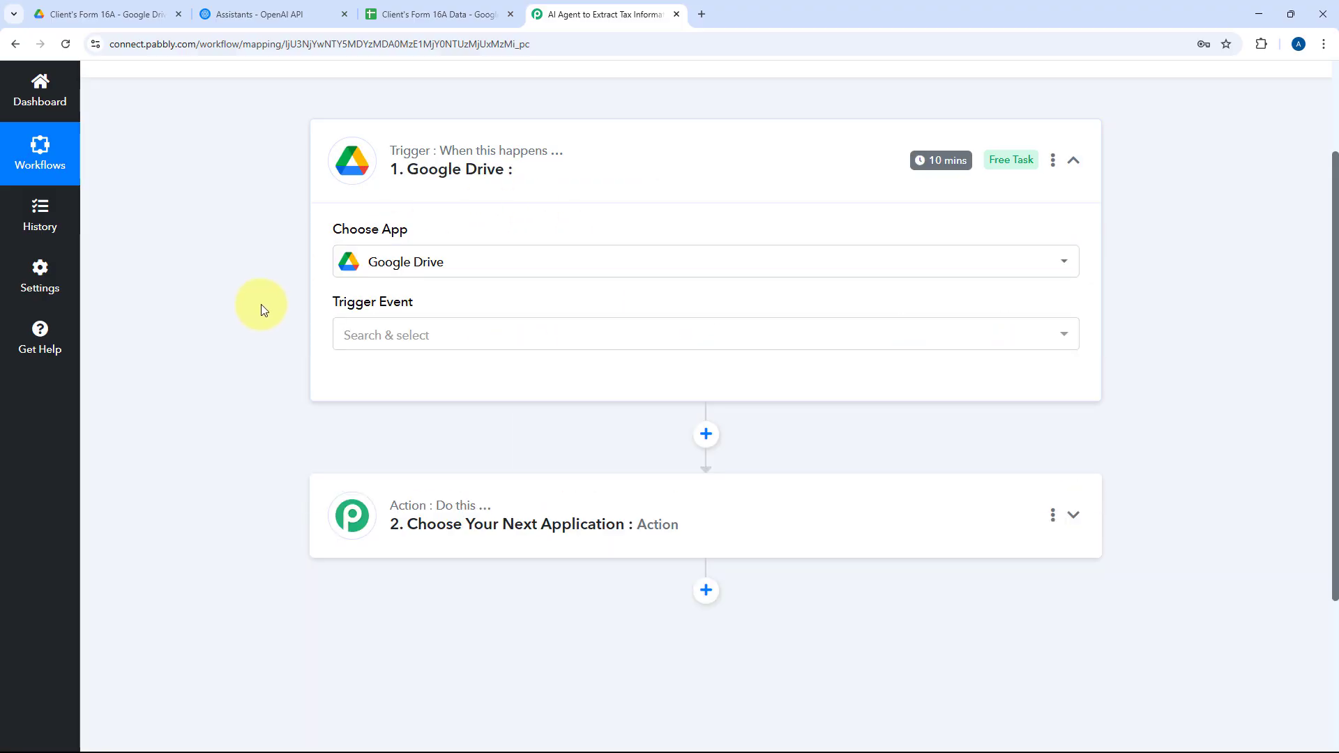
# Set the Google Drive trigger event to New File in Specific Folder.
pyautogui.scroll(-1, 511, 272)
pyautogui.click(511, 272)
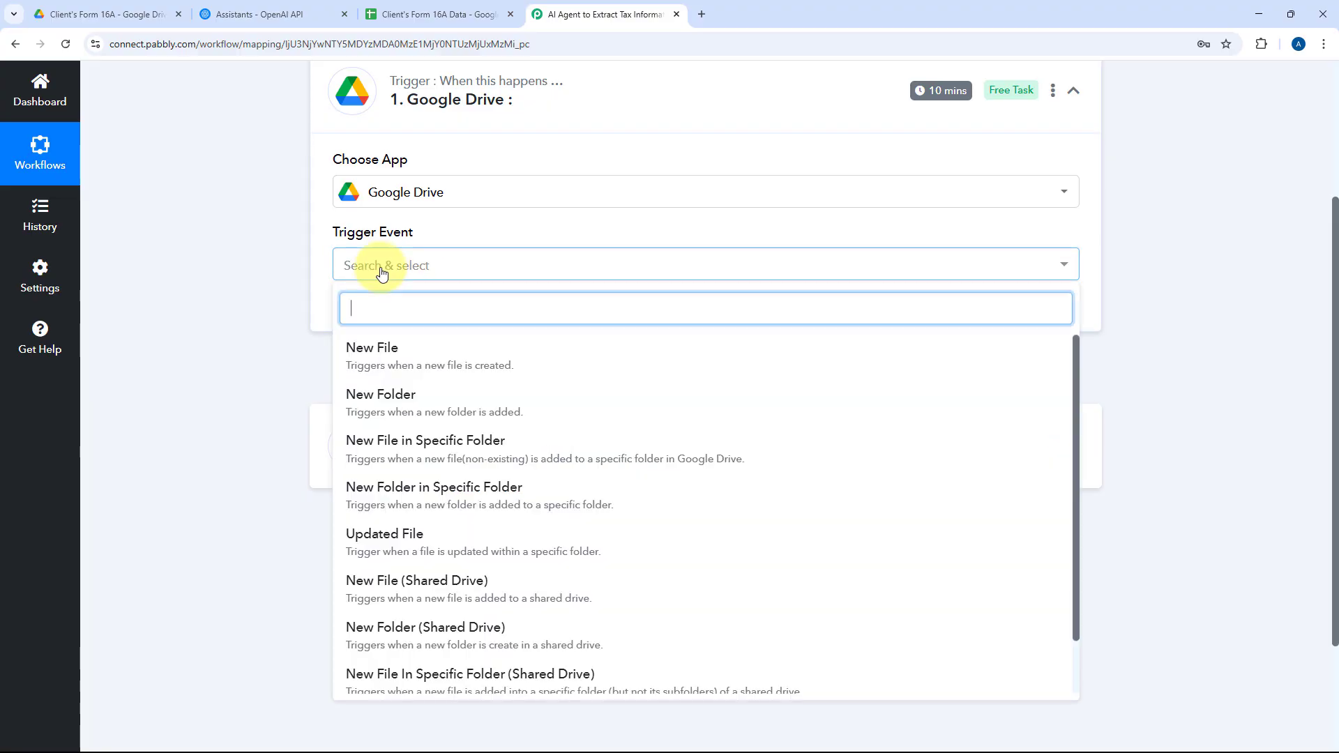
pyautogui.click(388, 447)
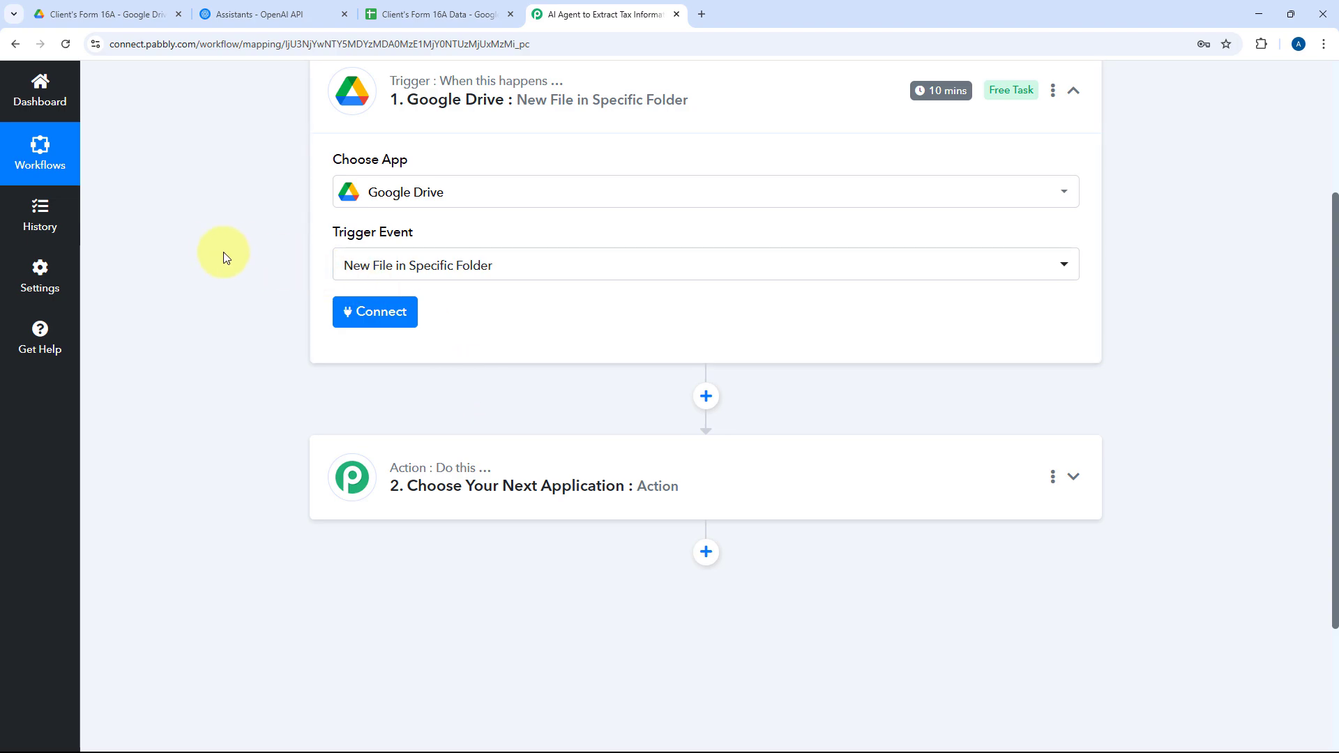
# Connect the trigger to Google Drive through a new connection, signing in with a Google account and granting access.
pyautogui.click(368, 315)
pyautogui.click(618, 230)
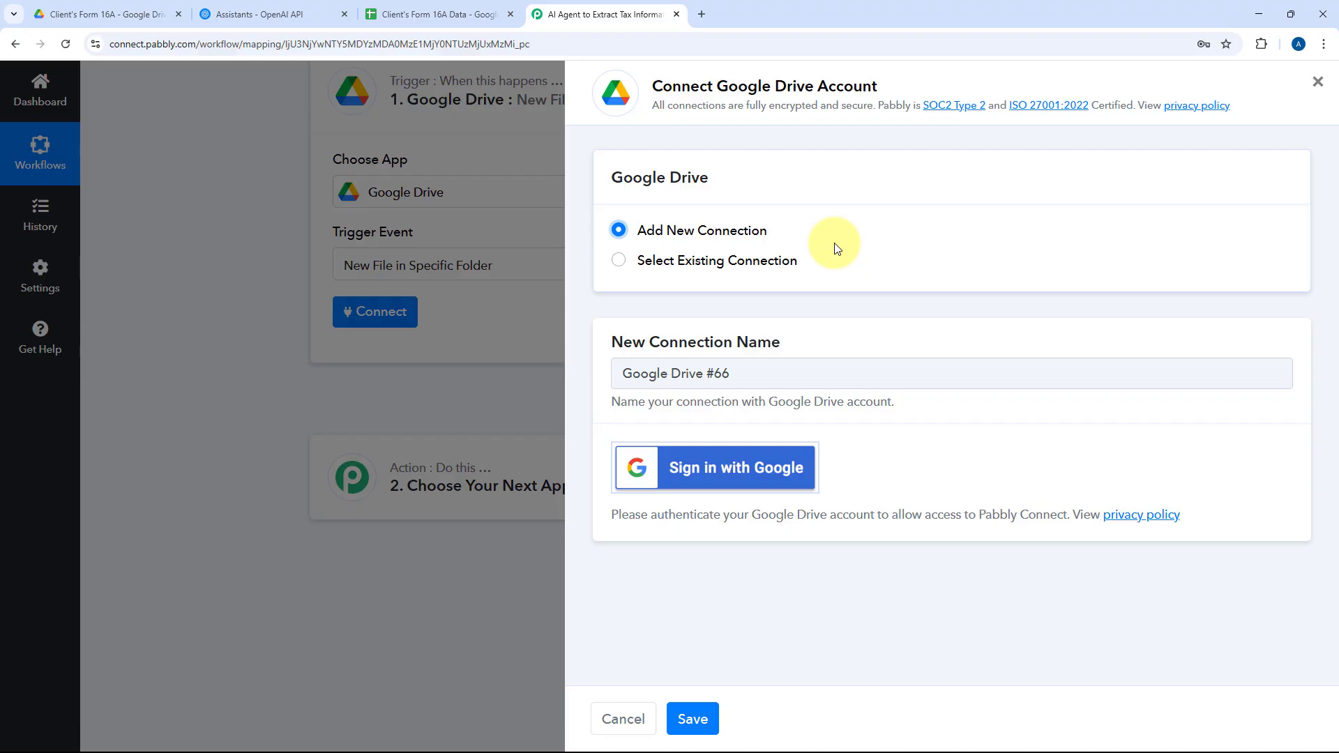
pyautogui.click(724, 474)
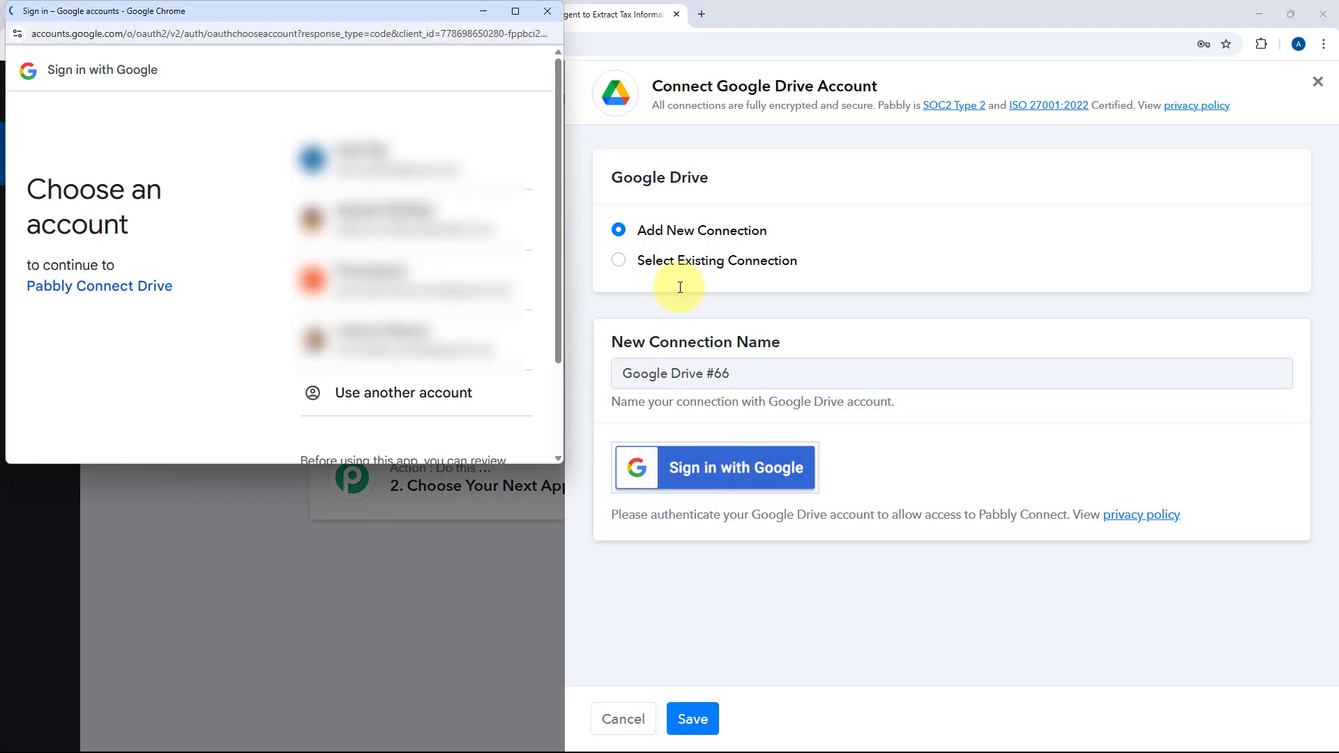
pyautogui.click(336, 154)
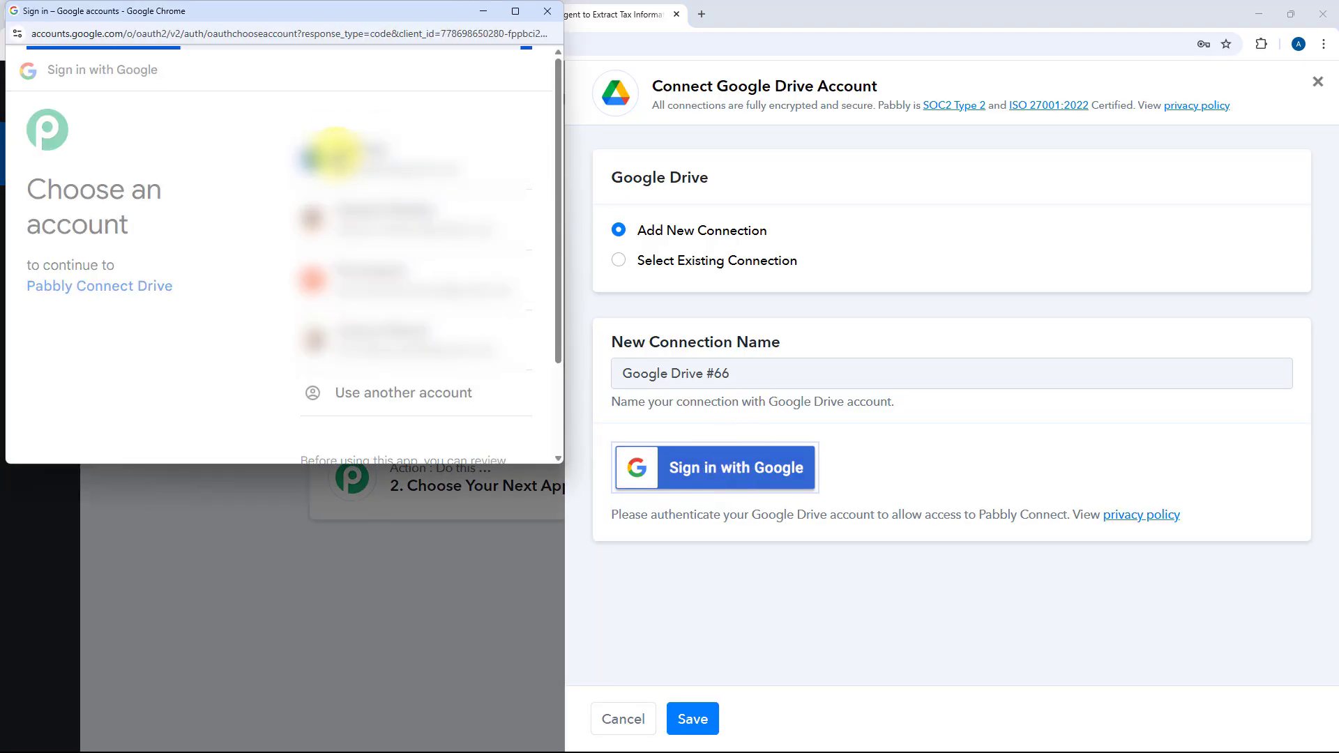
pyautogui.scroll(-3, 422, 412)
pyautogui.click(492, 382)
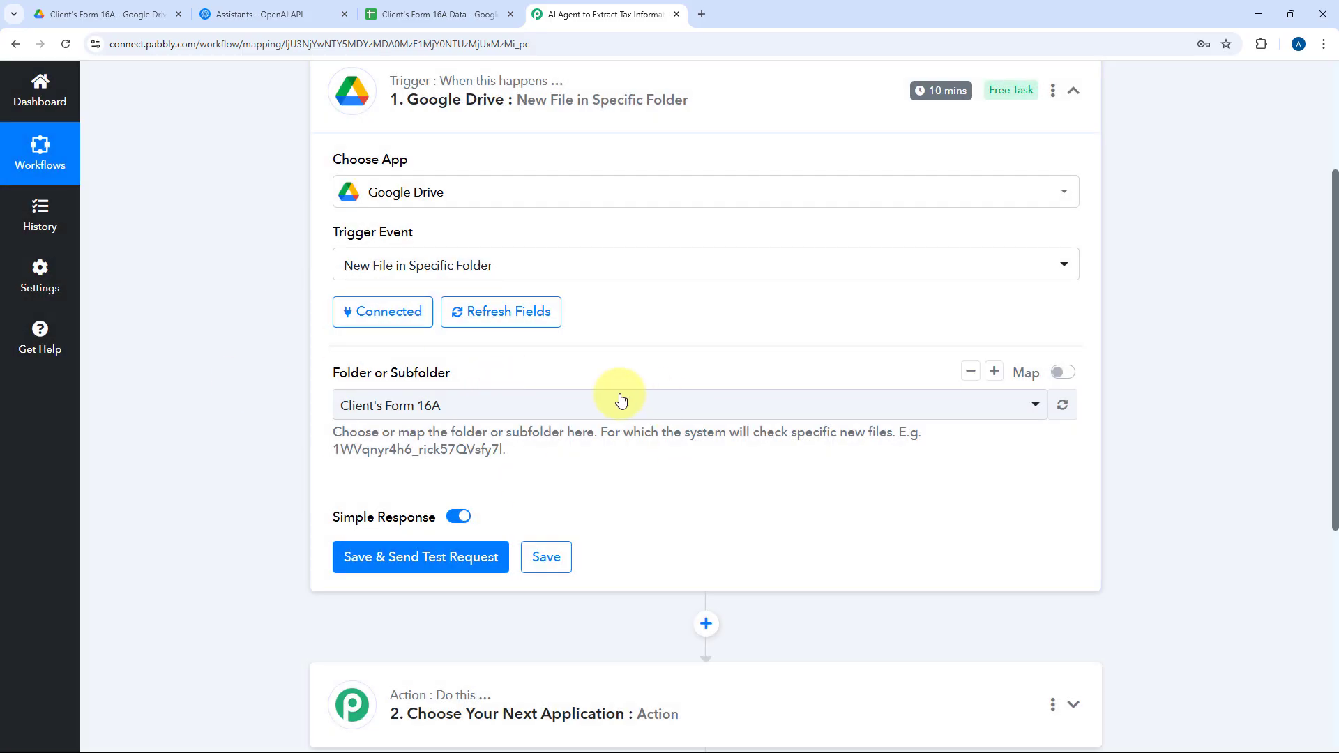
# Select Client's Form 16A as the folder the trigger watches, checking it against the folder name in Google Drive.
pyautogui.click(546, 410)
pyautogui.scroll(-4, 254, 395)
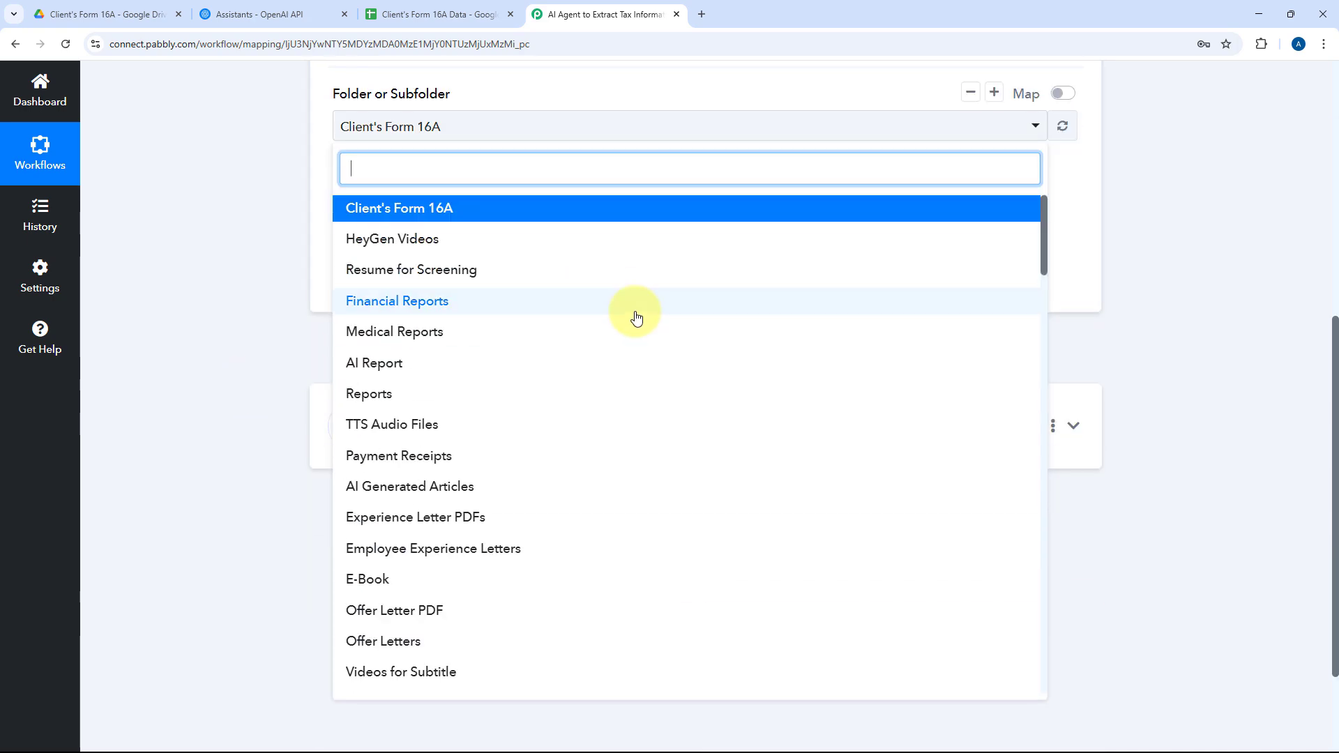
pyautogui.scroll(-5, 636, 318)
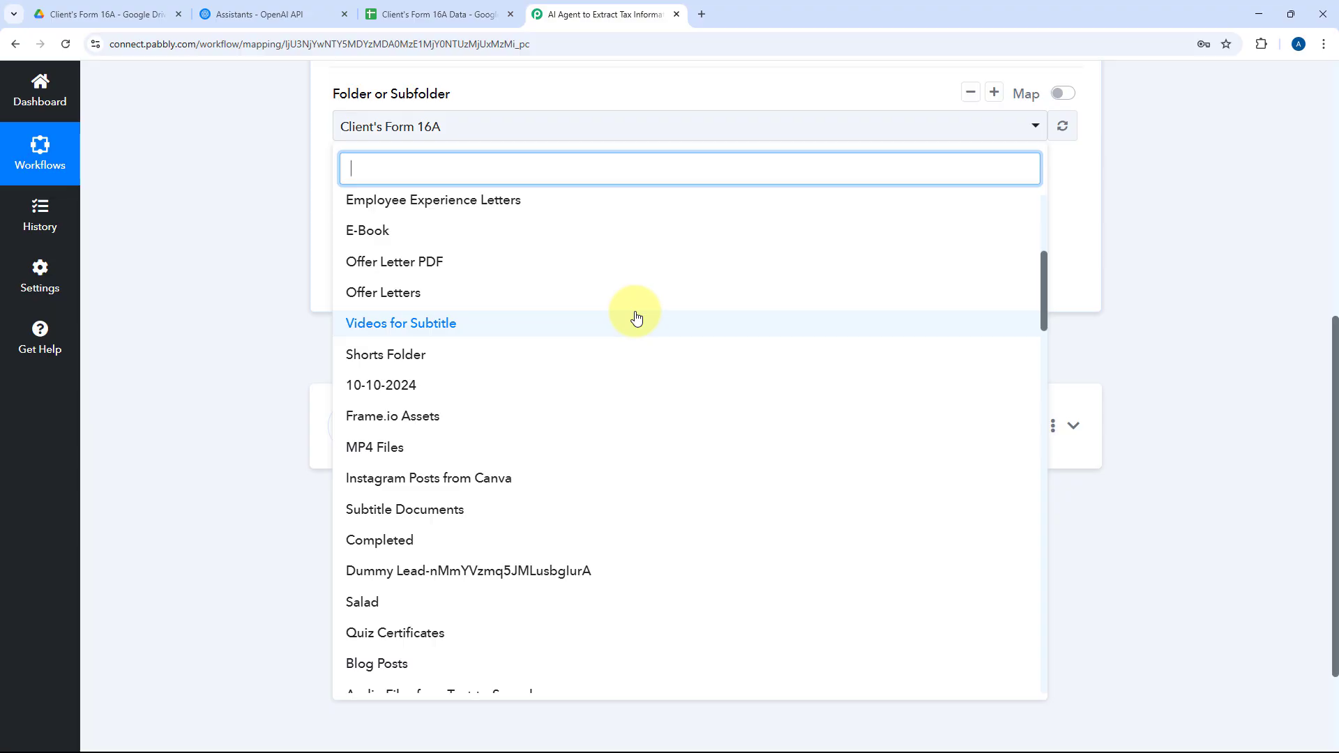
pyautogui.scroll(5, 636, 318)
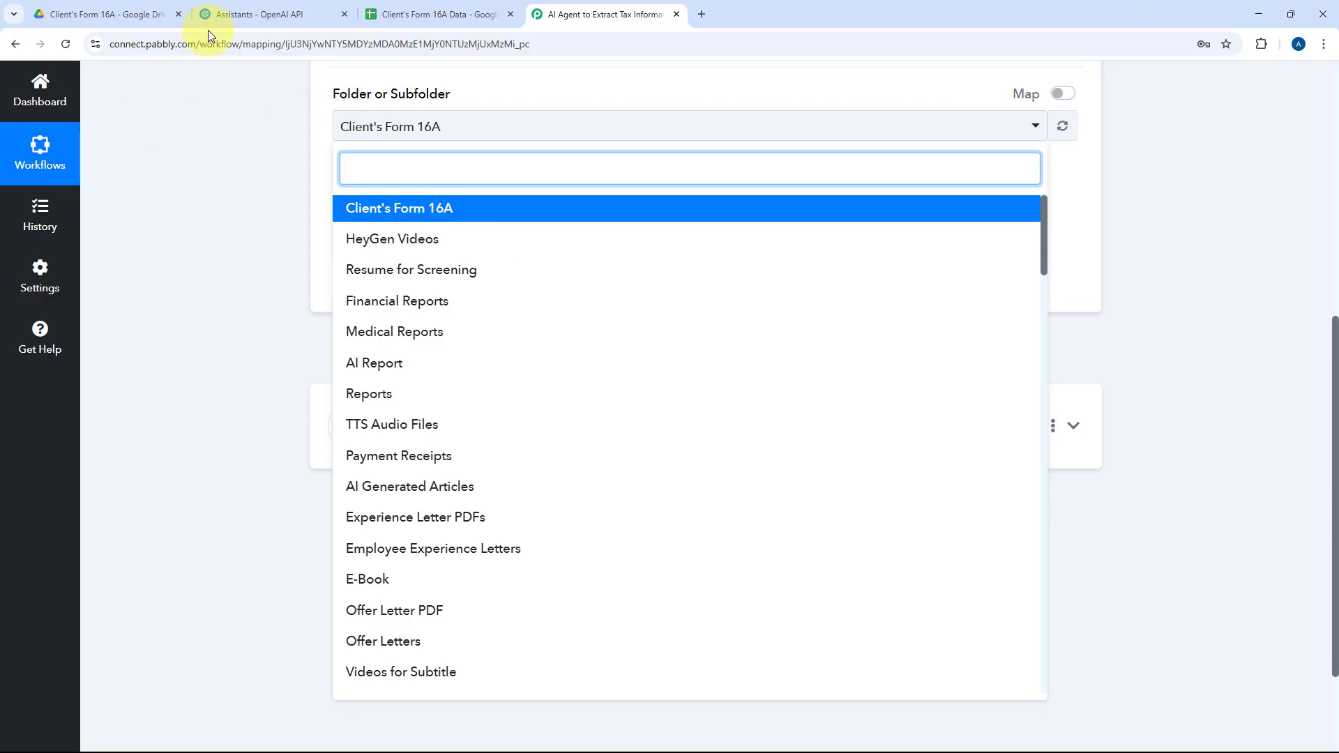
pyautogui.click(143, 10)
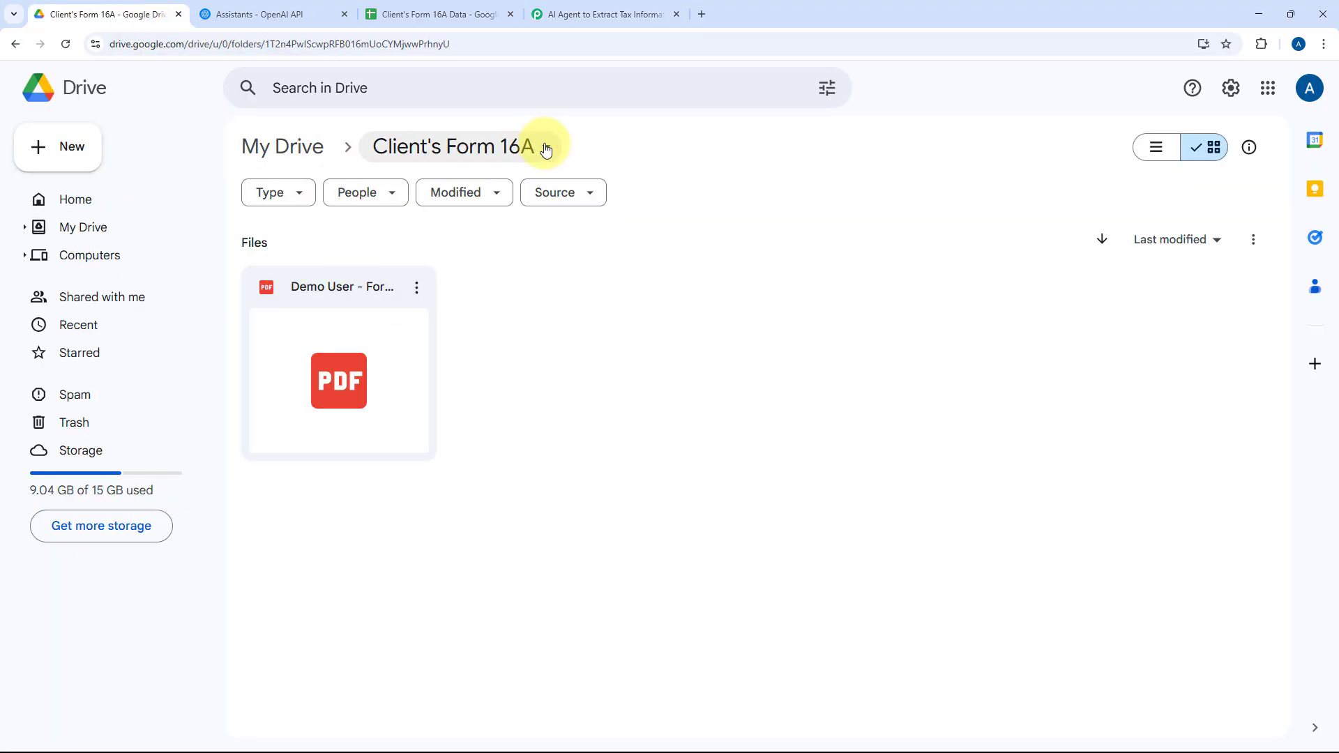
pyautogui.click(653, 8)
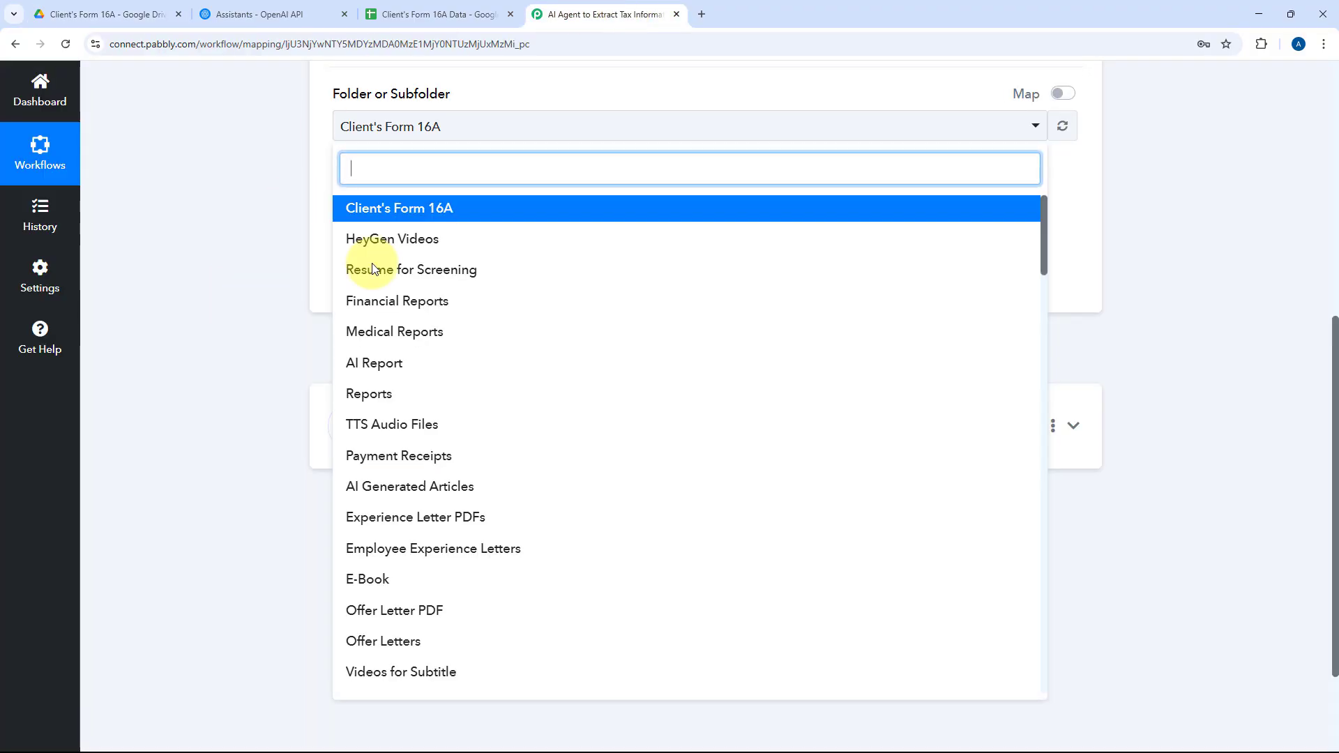
pyautogui.click(452, 221)
pyautogui.scroll(3, 550, 202)
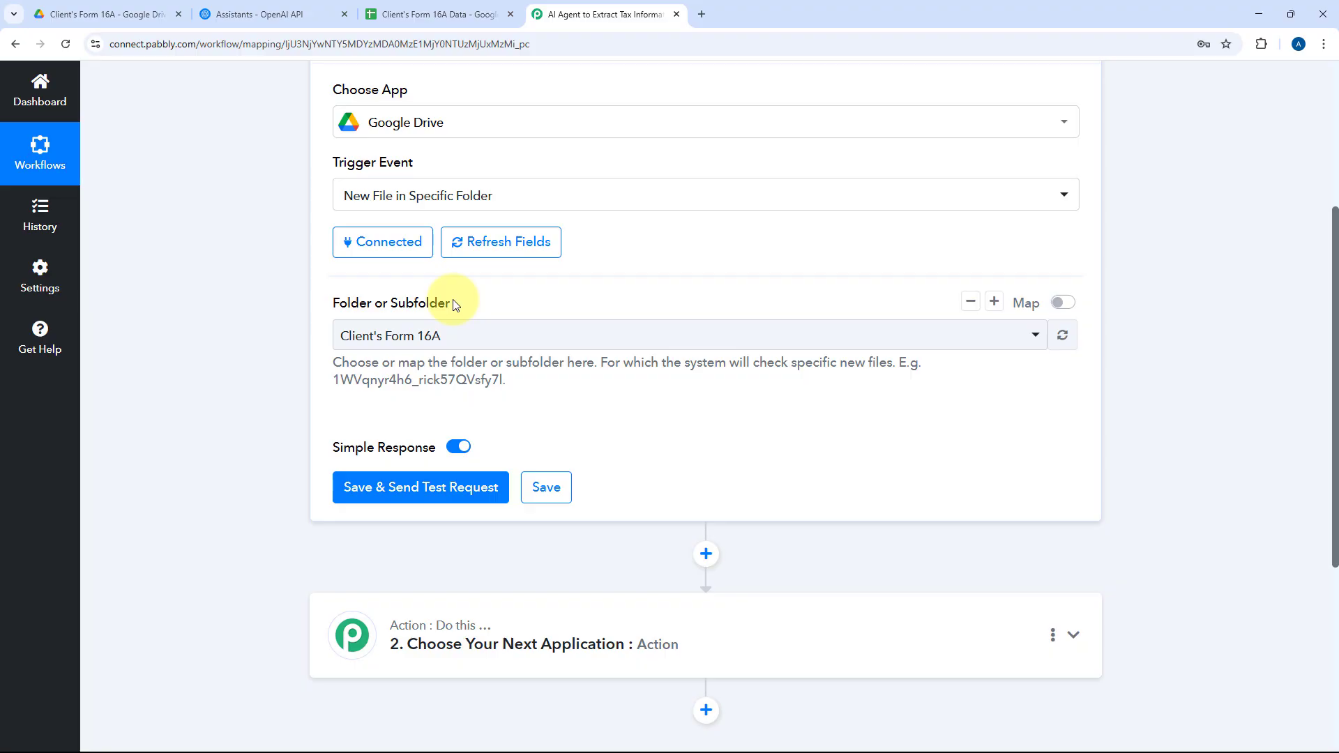
pyautogui.scroll(-1, 327, 332)
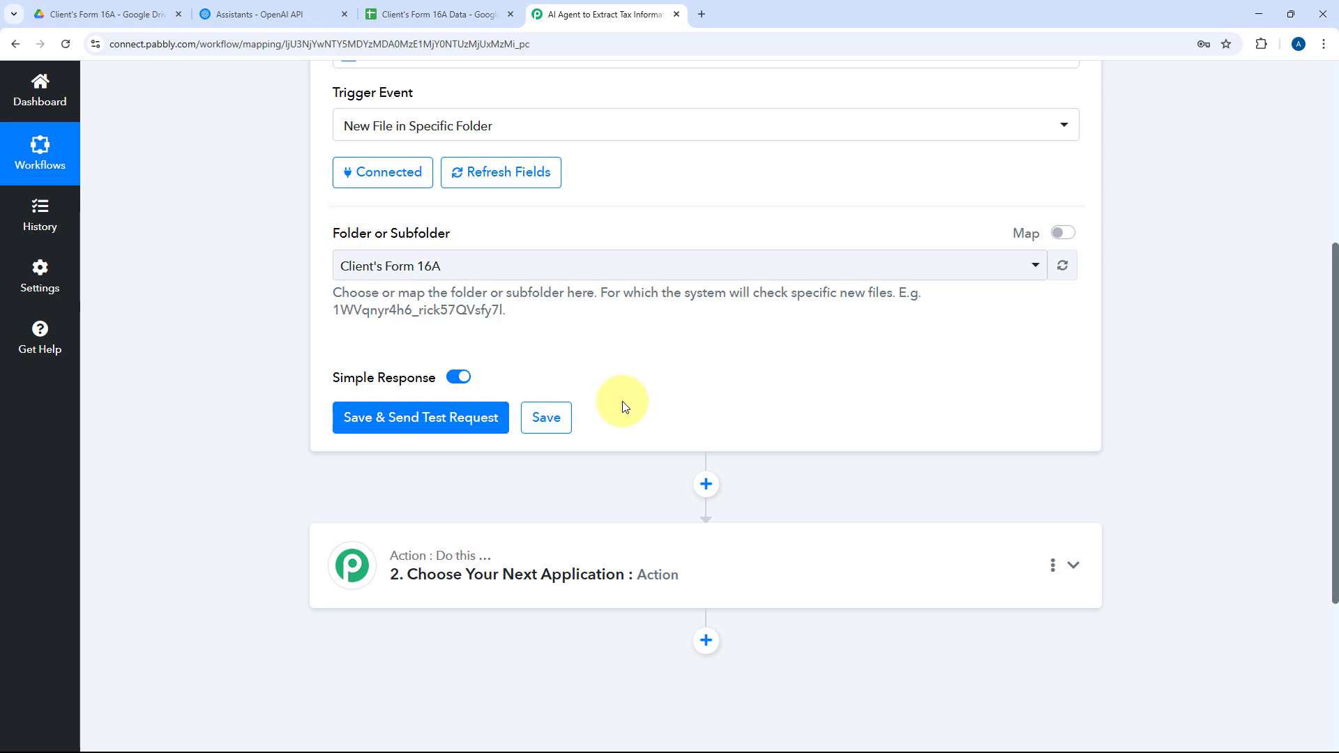
# Open the Demo User - Form 16A PDF in the Drive folder to view its tax certificate details.
pyautogui.click(56, 6)
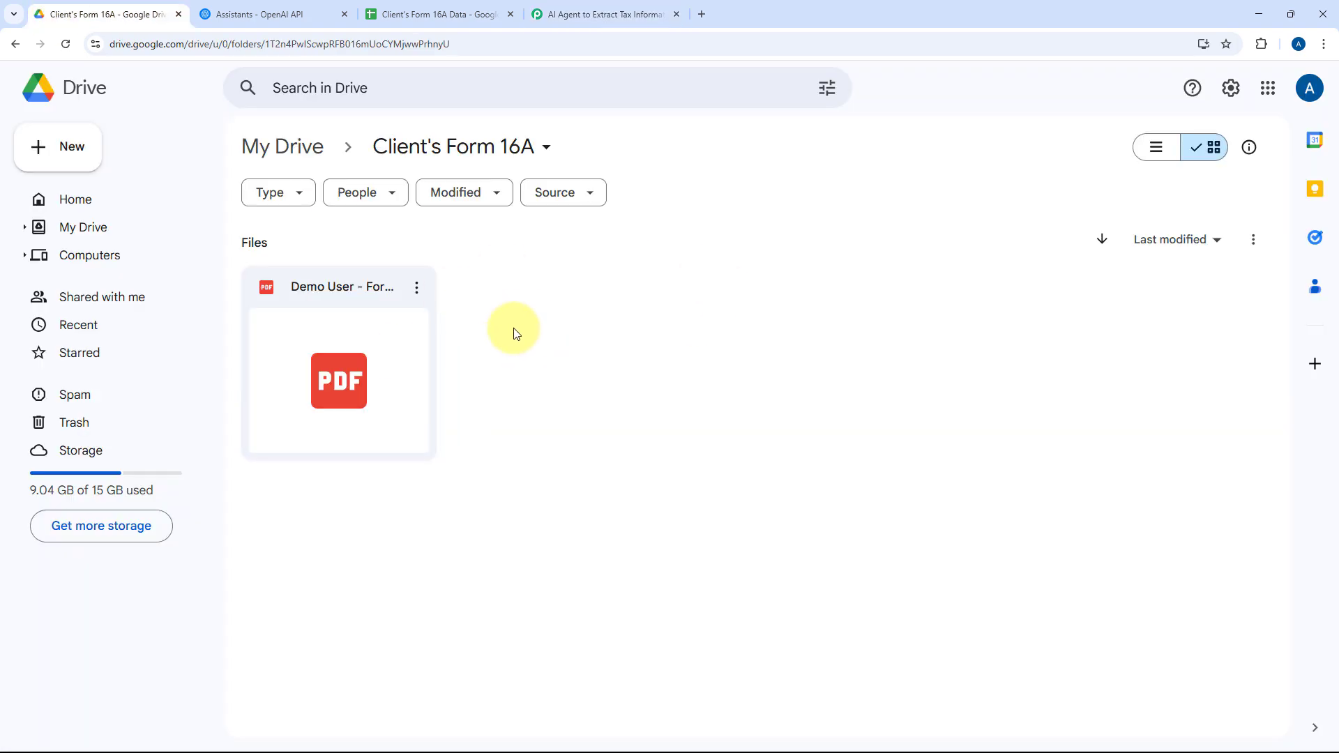
pyautogui.click(627, 8)
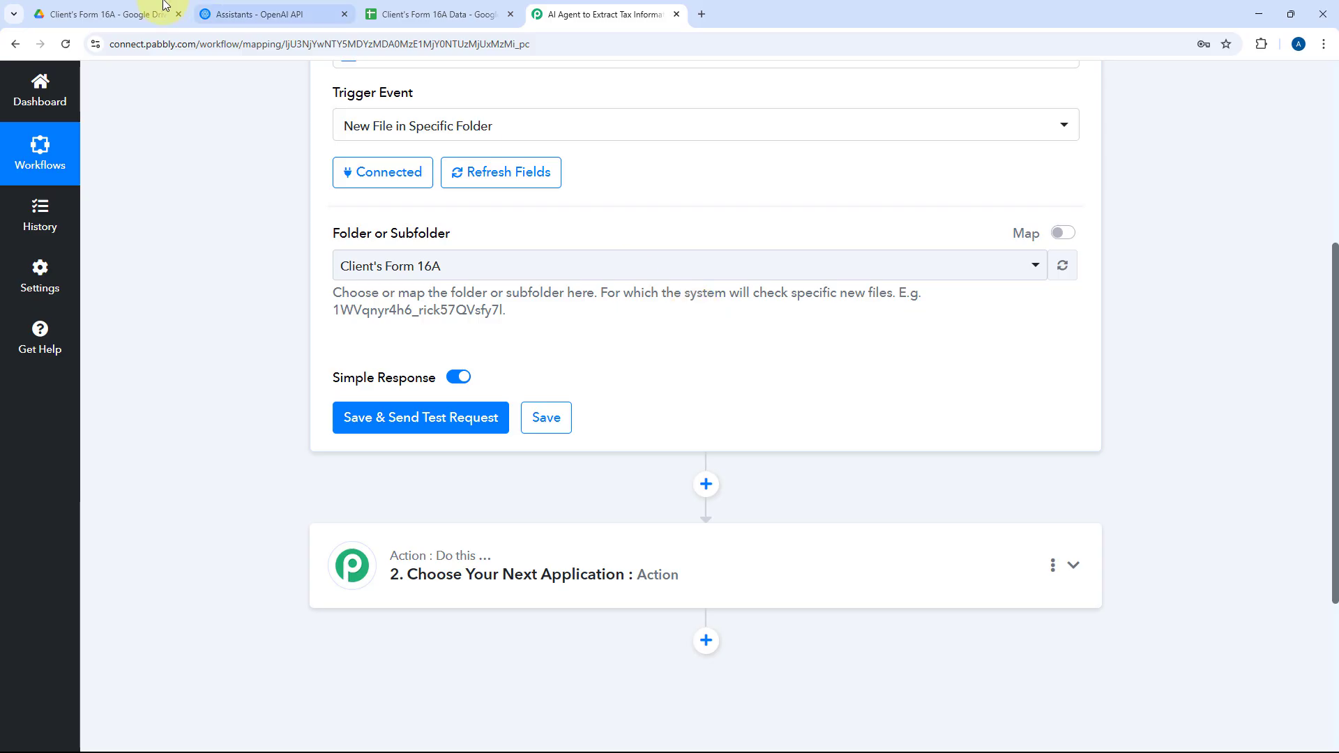
pyautogui.click(111, 14)
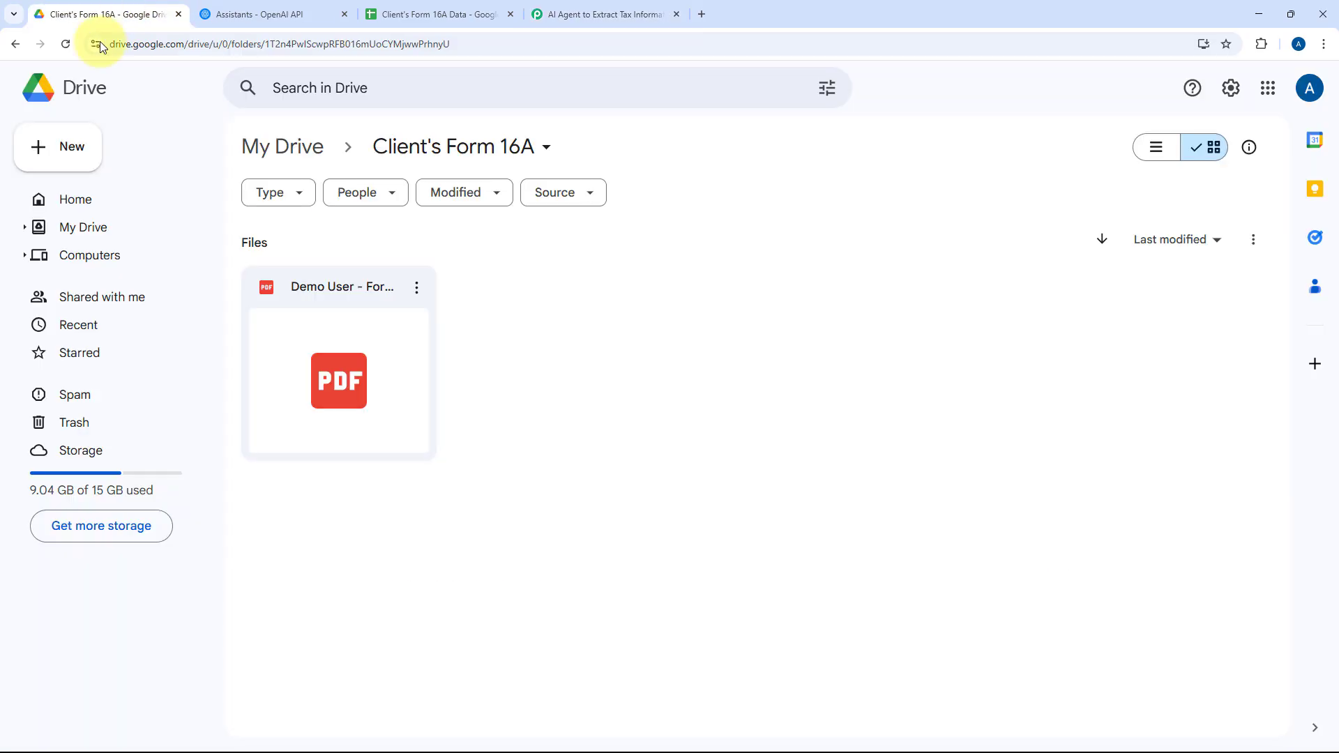
pyautogui.click(367, 296)
pyautogui.click(367, 296)
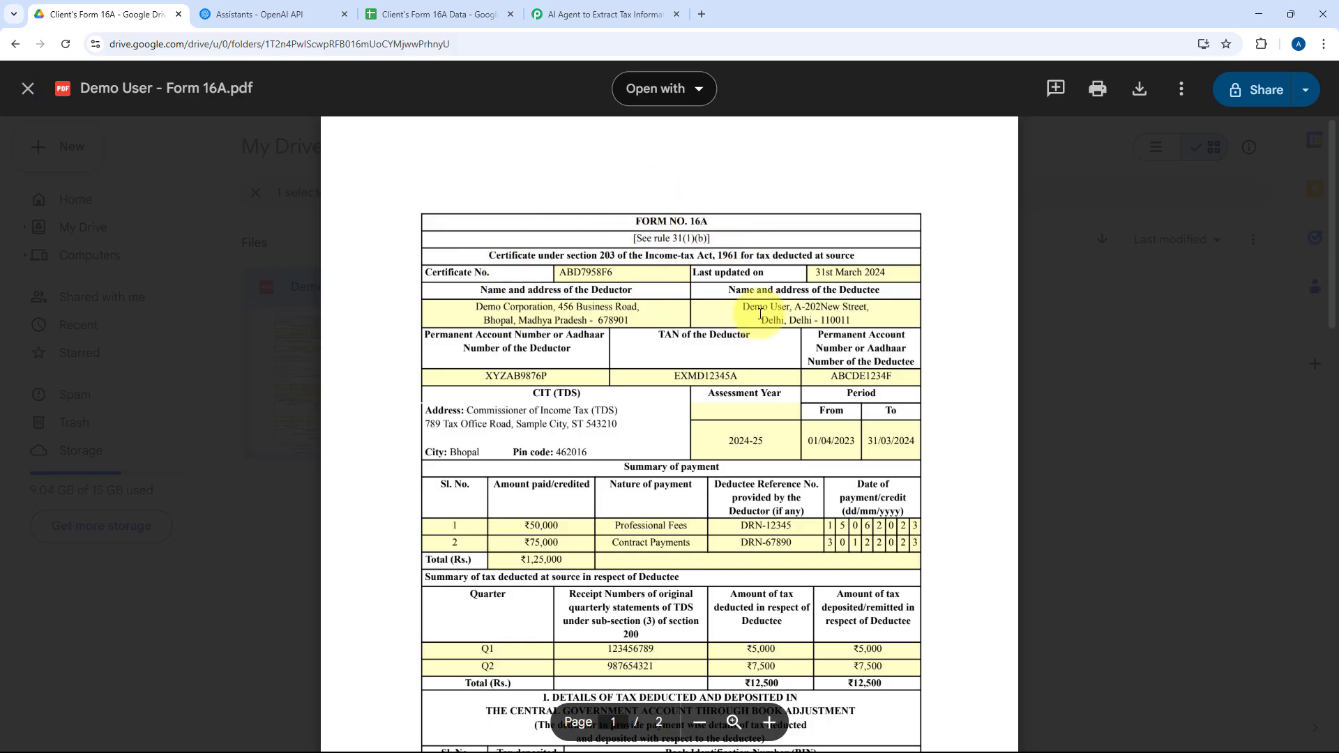
# Close the PDF preview and send a test request for the Google Drive trigger in the Pabbly Connect workflow.
pyautogui.click(1039, 295)
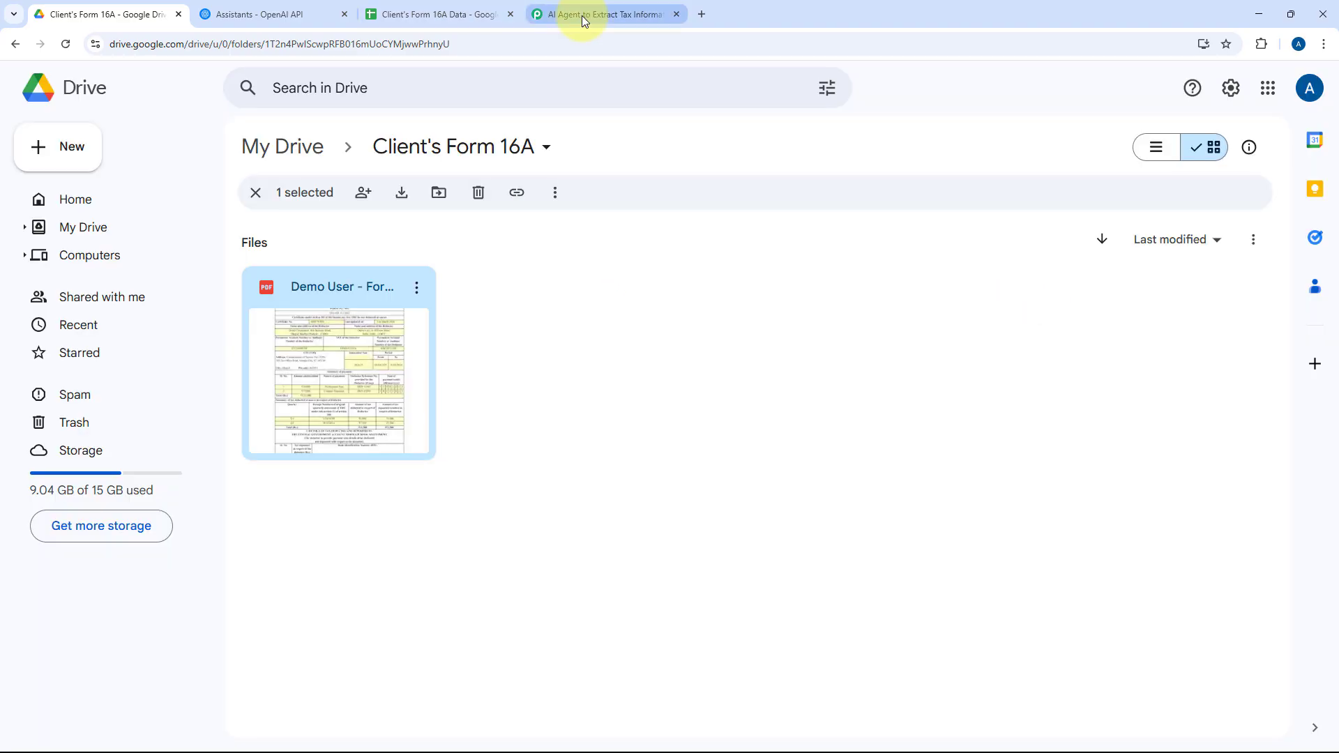
pyautogui.click(582, 16)
pyautogui.click(418, 418)
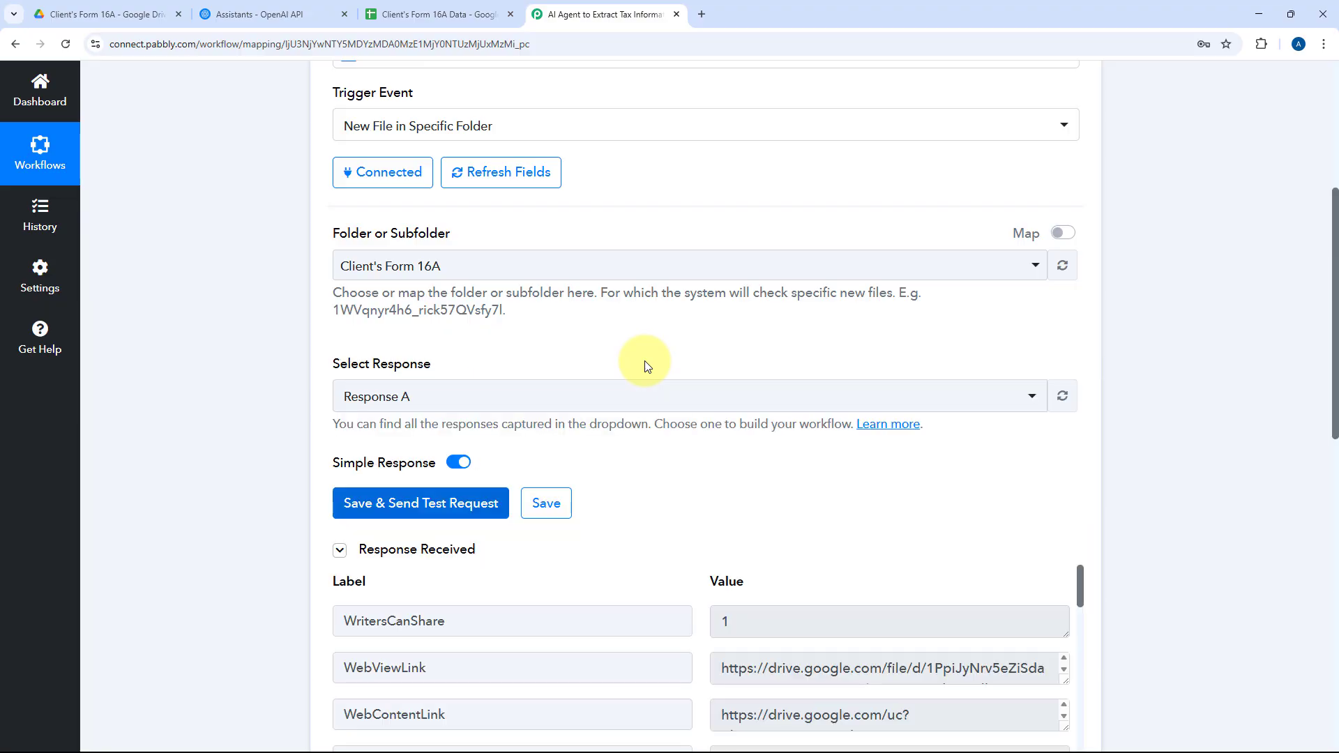
# Open the WebViewLink from the trigger response in a new browser tab to check the linked file, and close that tab.
pyautogui.scroll(-6, 647, 366)
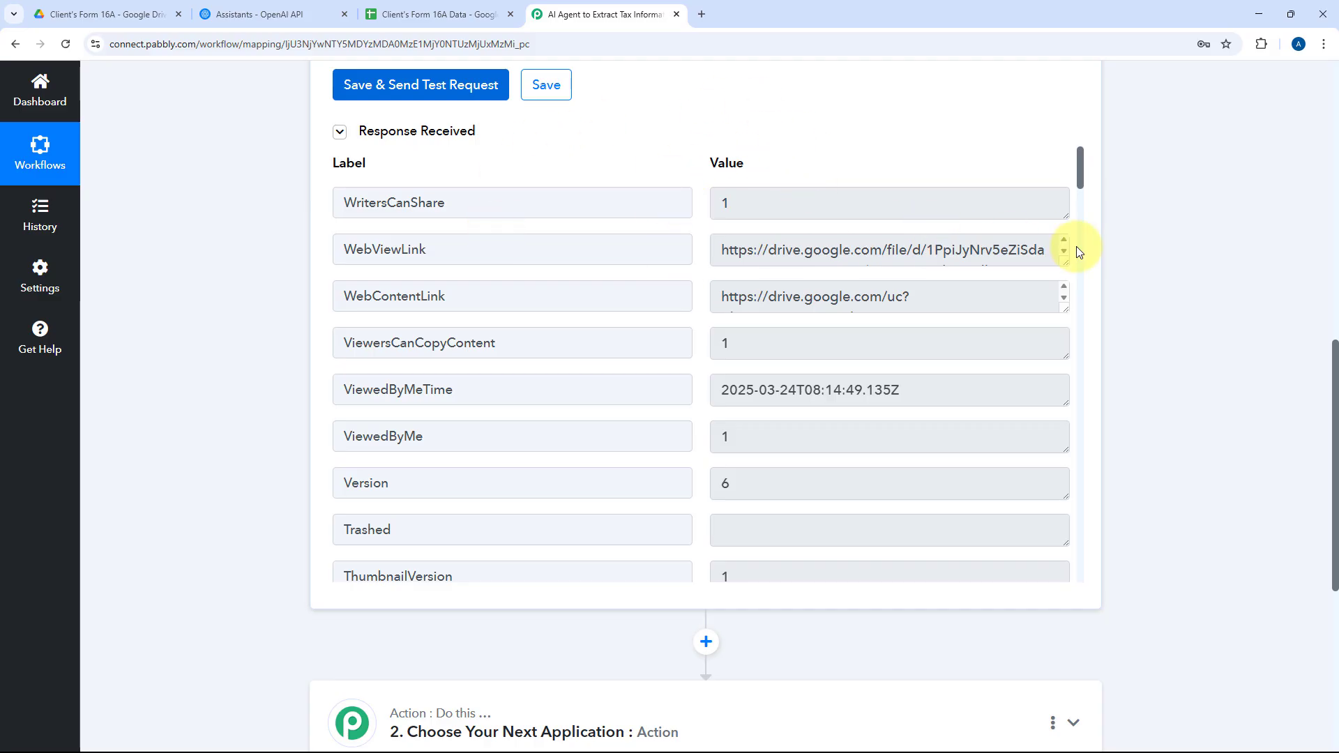
pyautogui.moveTo(1066, 256); pyautogui.dragTo(1066, 316)
pyautogui.tripleClick(1000, 273)
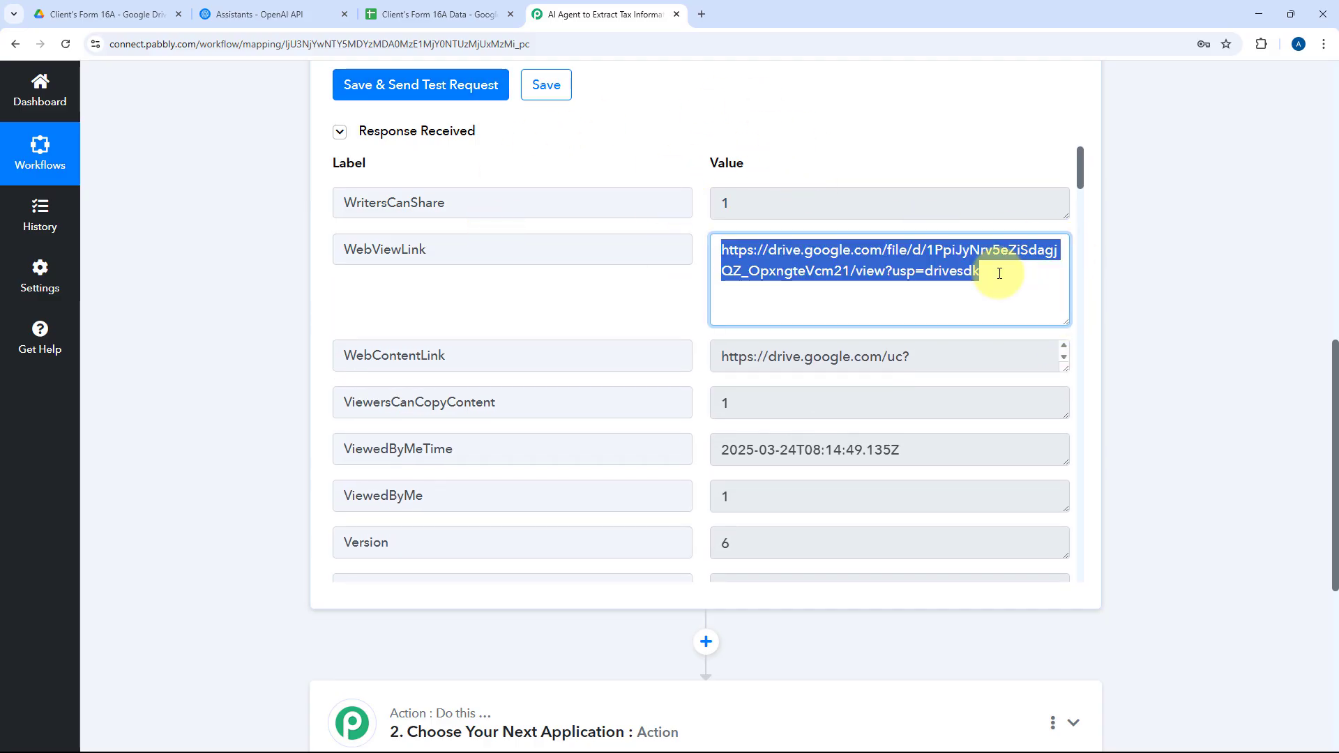
pyautogui.hotkey('ctrl', 'c')
pyautogui.hotkey('ctrl', 't')
pyautogui.hotkey('ctrl', 'v')
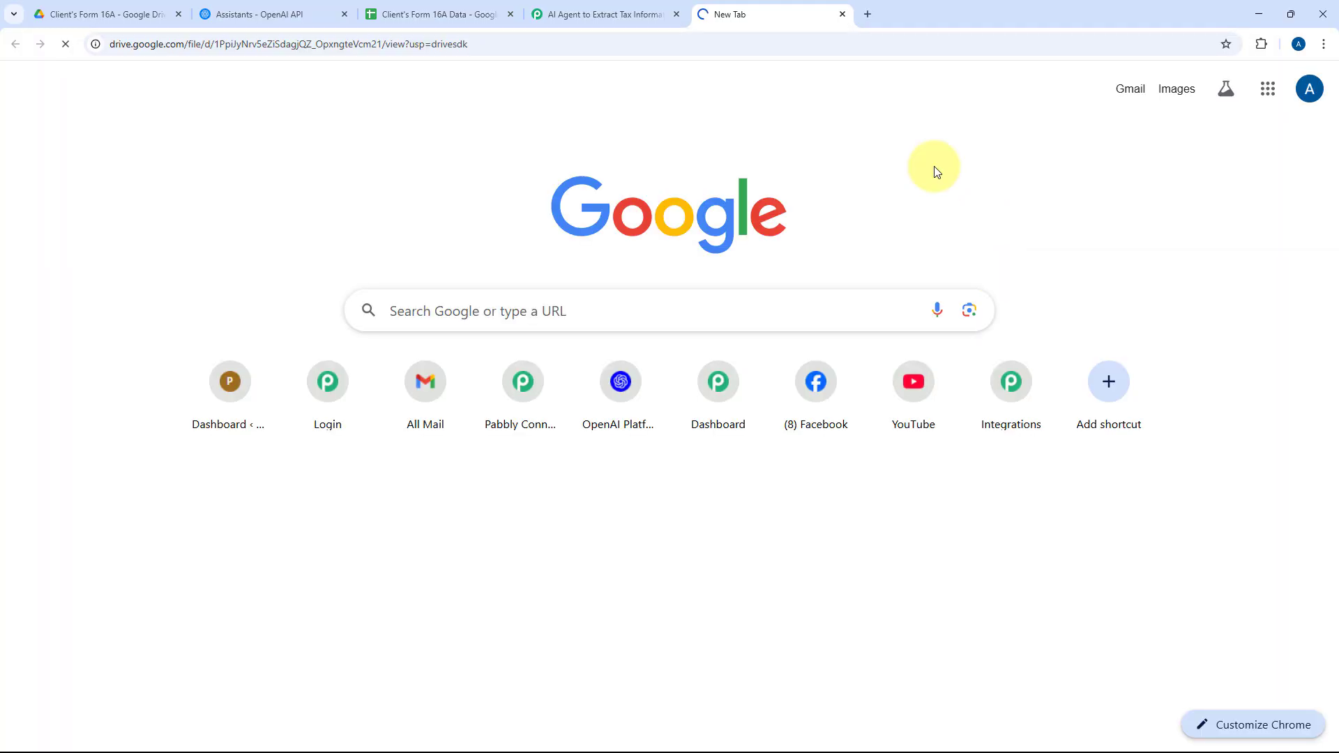
pyautogui.press('Return')
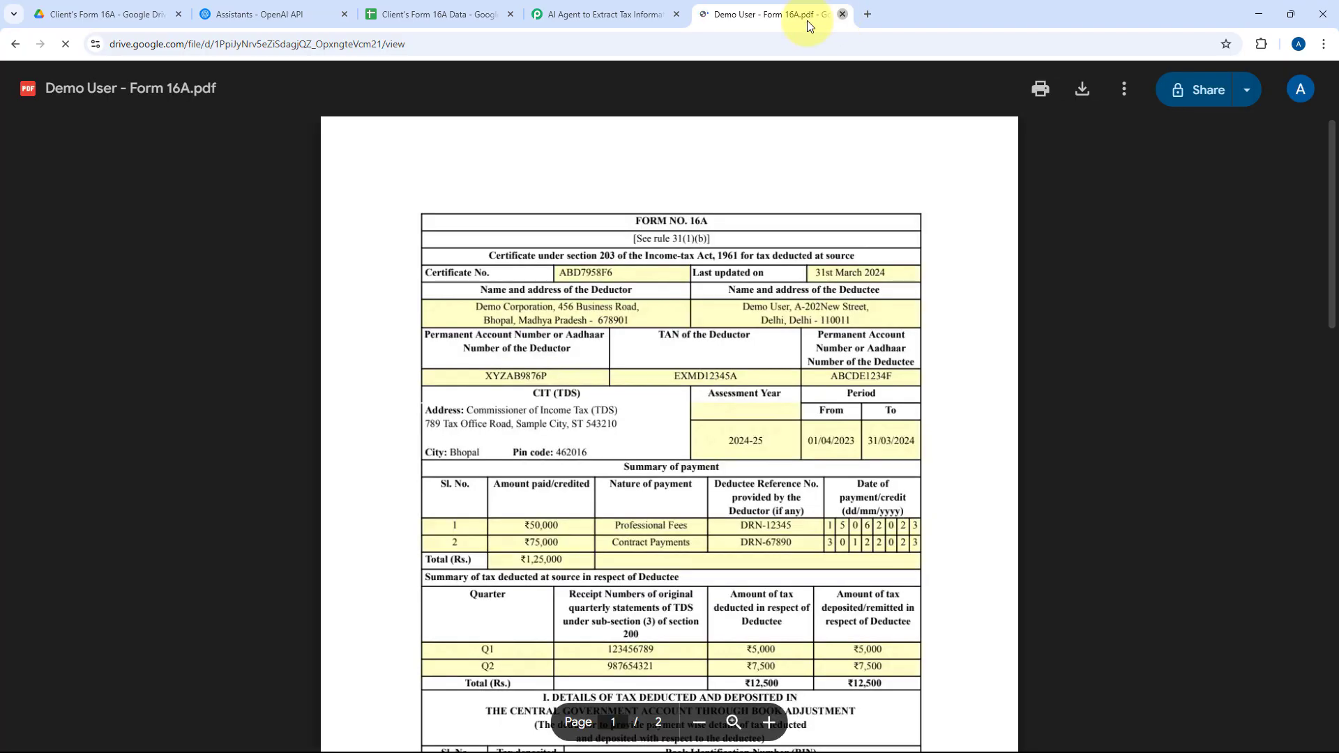
pyautogui.hotkey('ctrl', 'w')
# Inspect the full WebContentLink and the ViewedByMeTime value in the trigger response.
pyautogui.moveTo(1061, 436); pyautogui.dragTo(1061, 467)
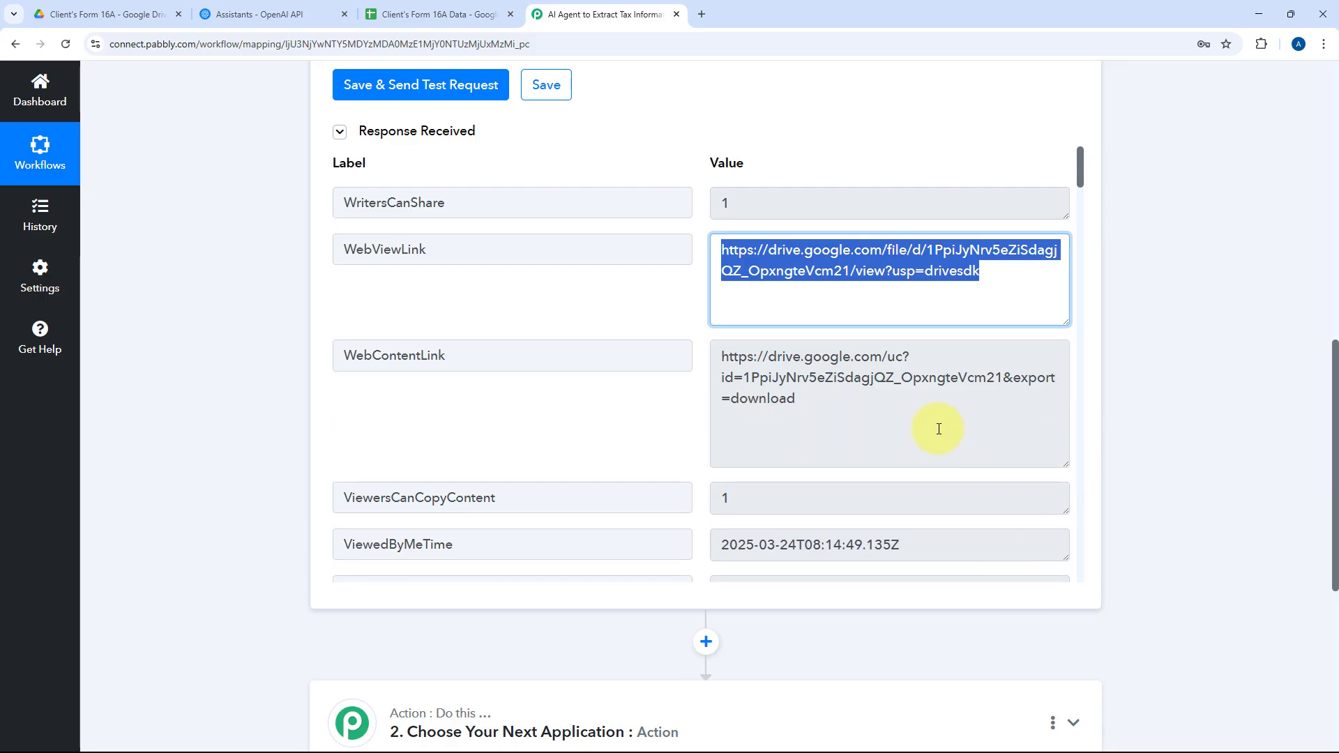
pyautogui.moveTo(935, 427); pyautogui.dragTo(705, 331)
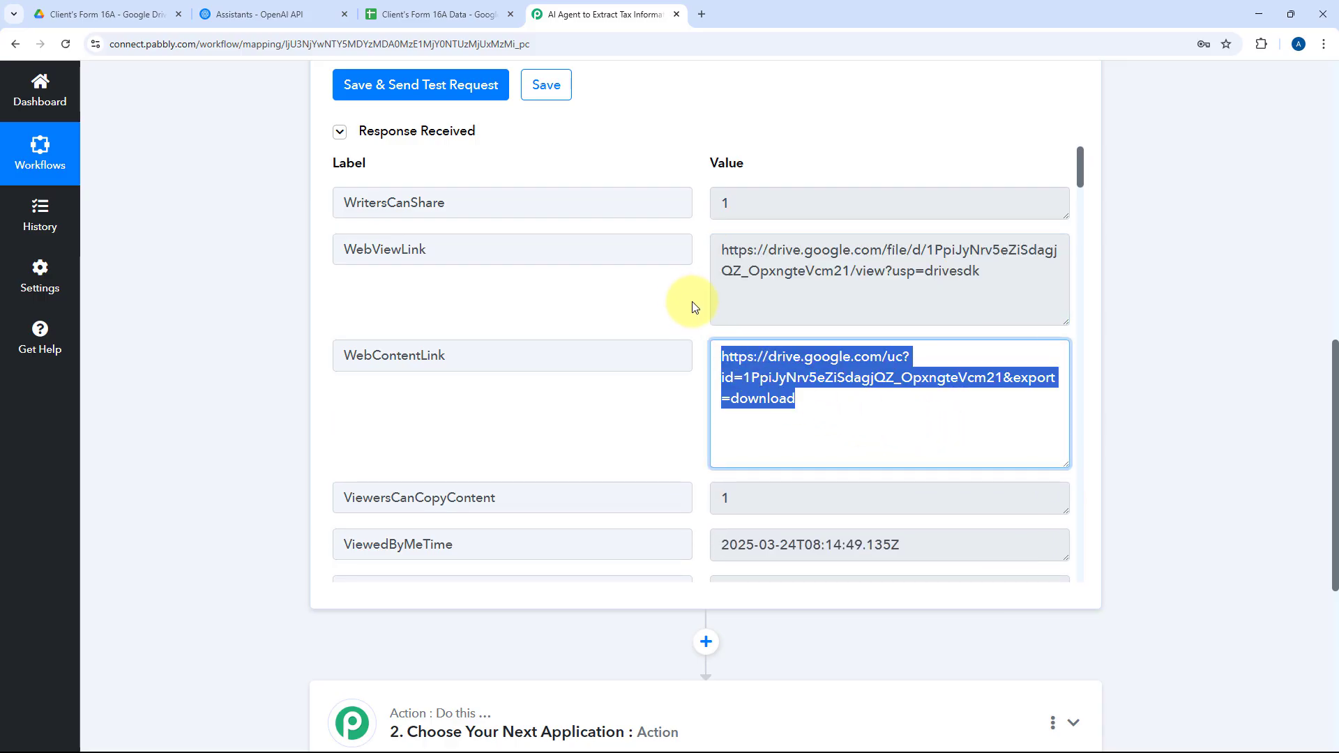
pyautogui.scroll(-4, 692, 301)
pyautogui.click(799, 265)
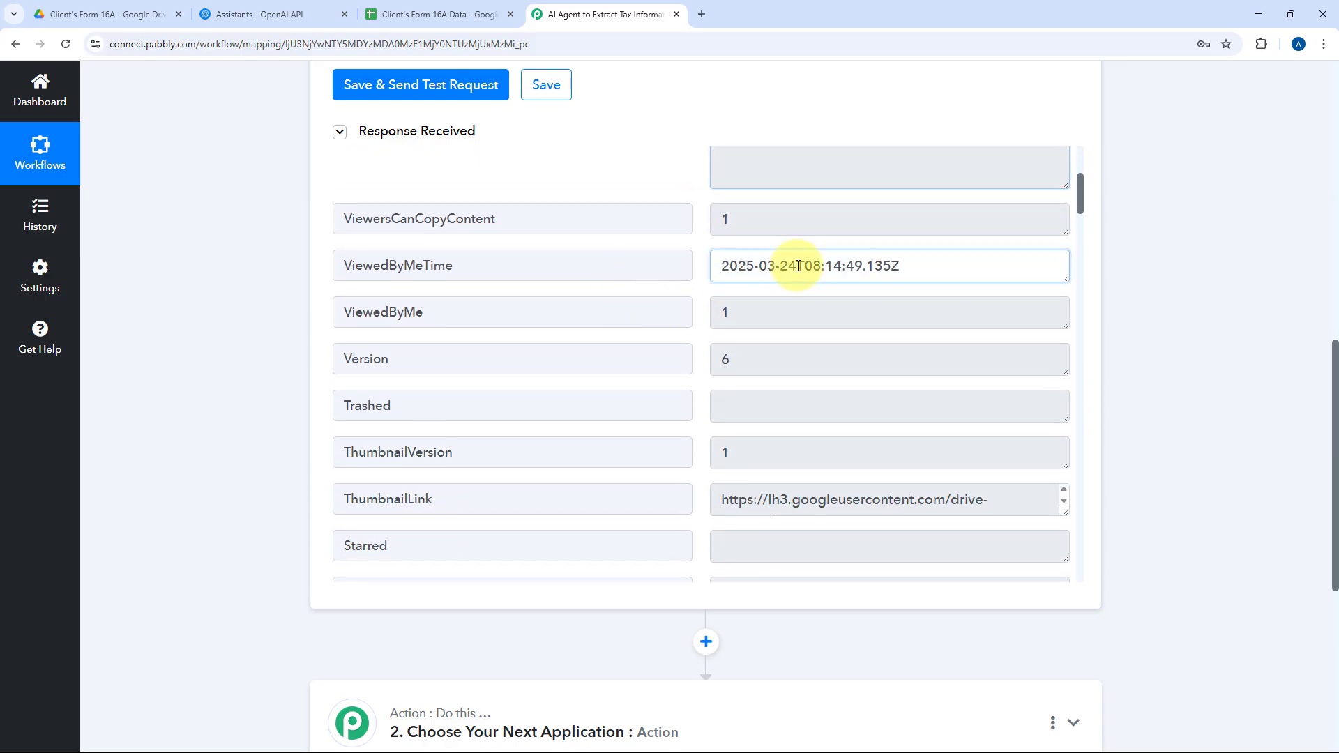
pyautogui.tripleClick(798, 266)
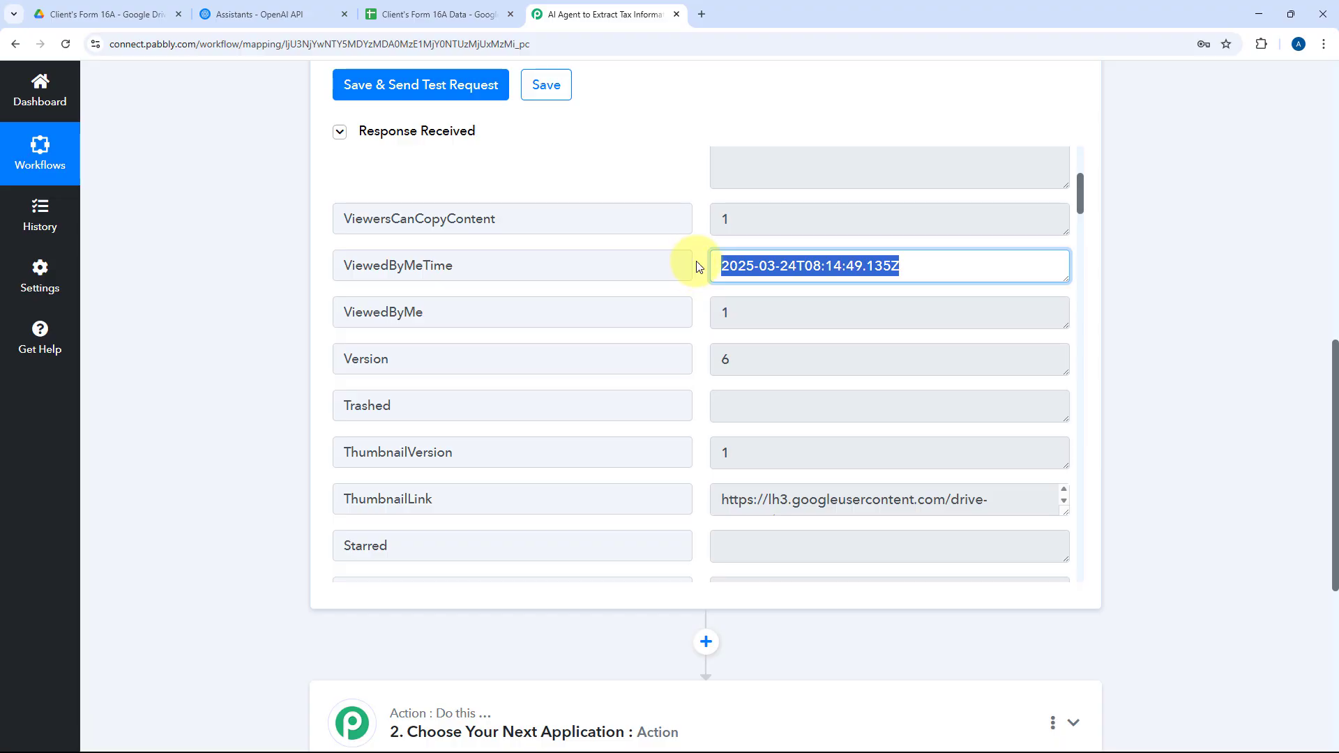
# Examine the remaining trigger response fields, including the permissions, owner, file name, checksum and capabilities entries.
pyautogui.scroll(-5, 699, 267)
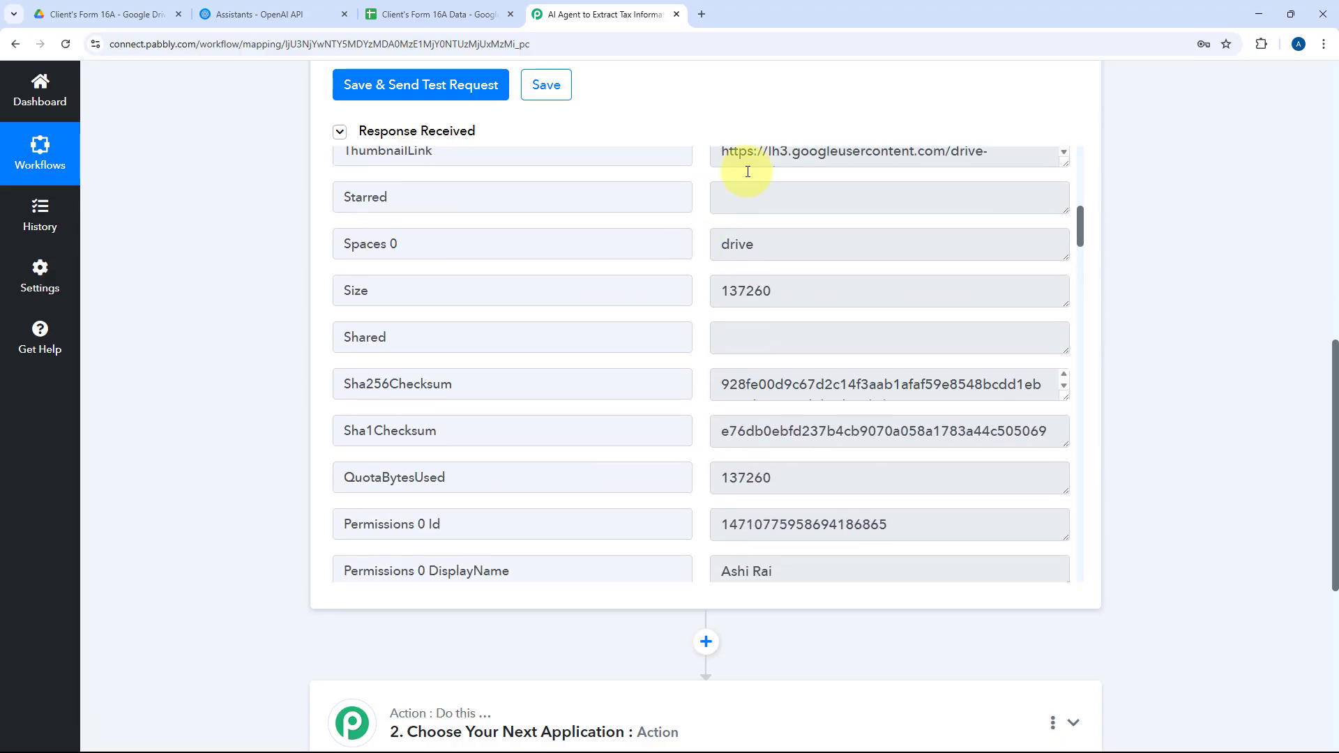
pyautogui.scroll(-2, 688, 293)
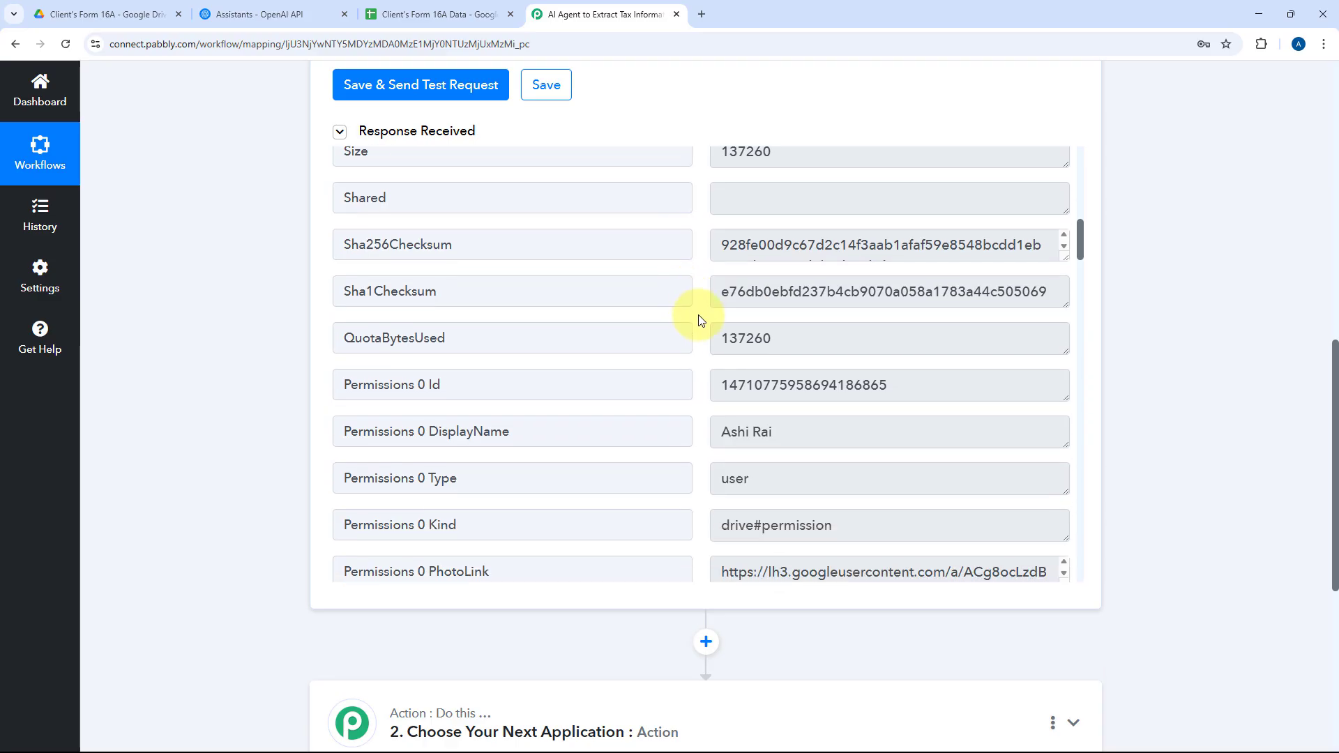
pyautogui.scroll(1, 700, 321)
pyautogui.scroll(-12, 701, 321)
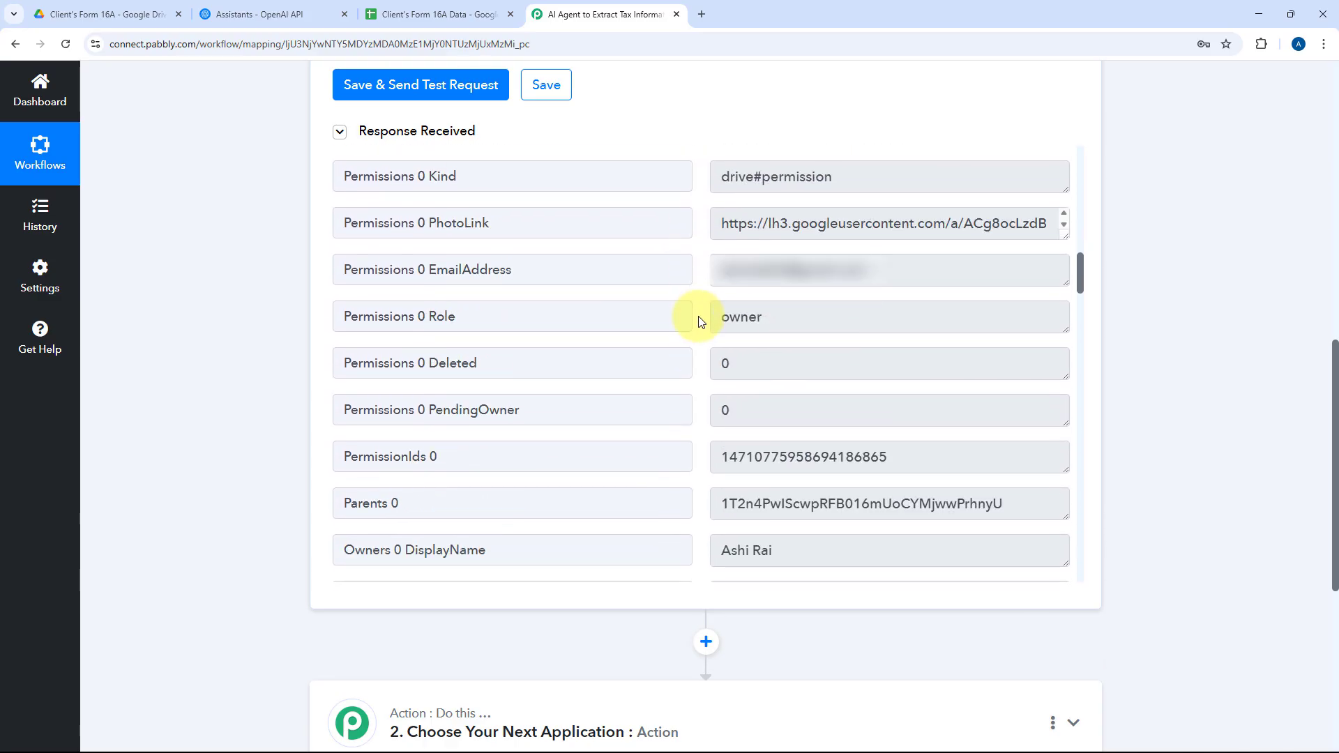
pyautogui.scroll(1, 700, 321)
pyautogui.scroll(-3, 700, 321)
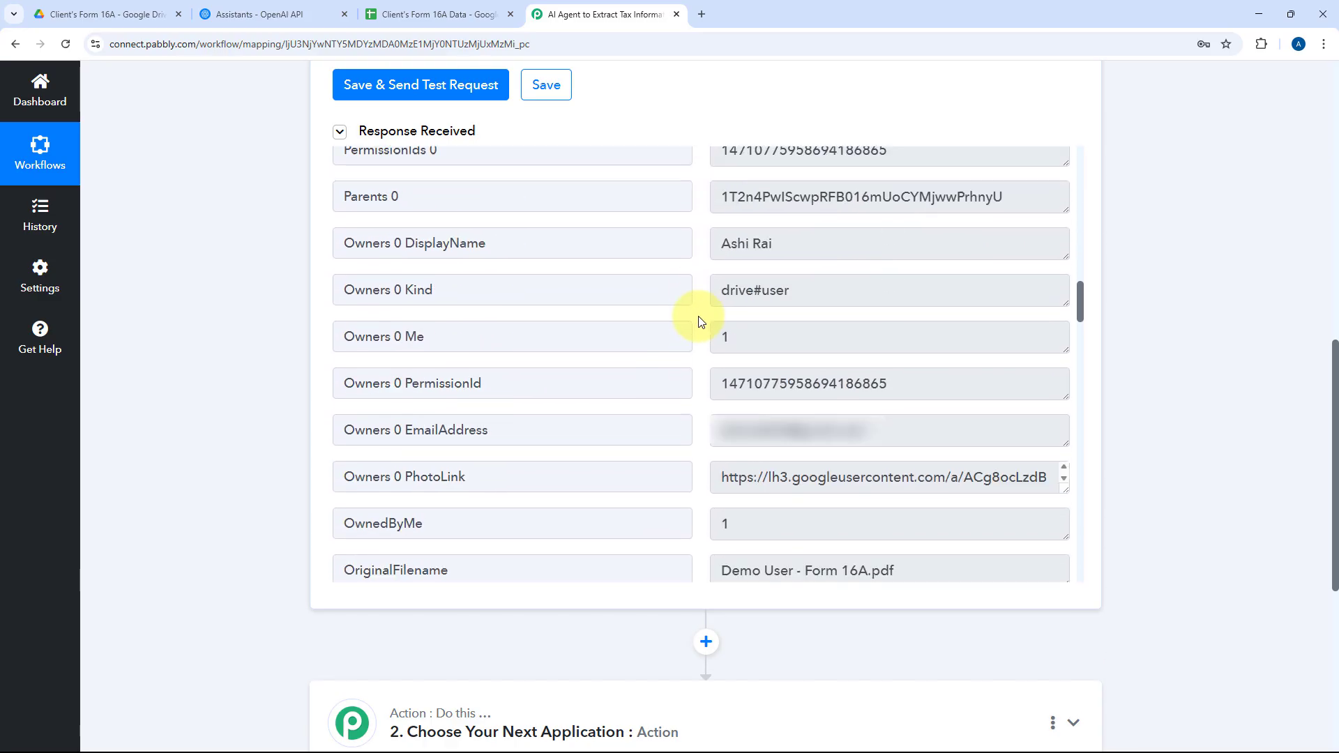
pyautogui.scroll(2, 701, 321)
pyautogui.scroll(-11, 700, 321)
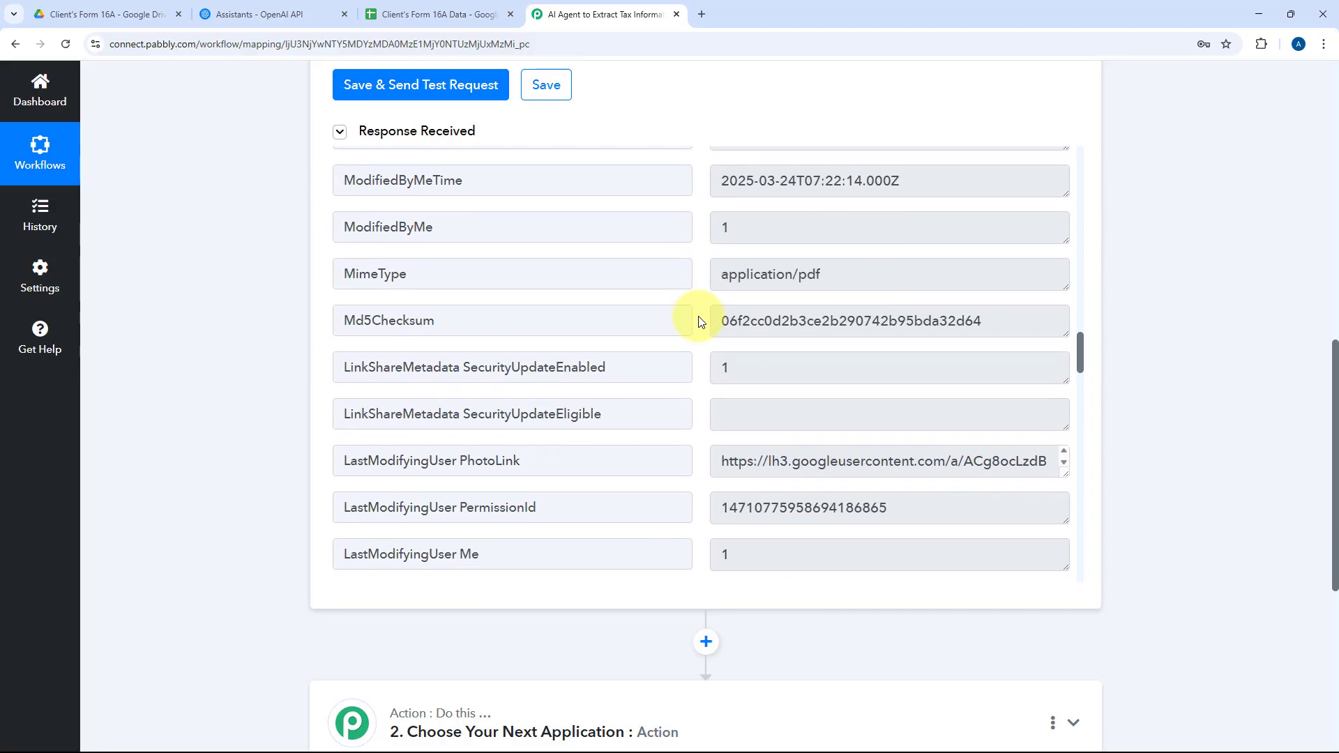
pyautogui.scroll(-4, 701, 321)
pyautogui.moveTo(974, 322); pyautogui.dragTo(701, 334)
pyautogui.scroll(-9, 700, 338)
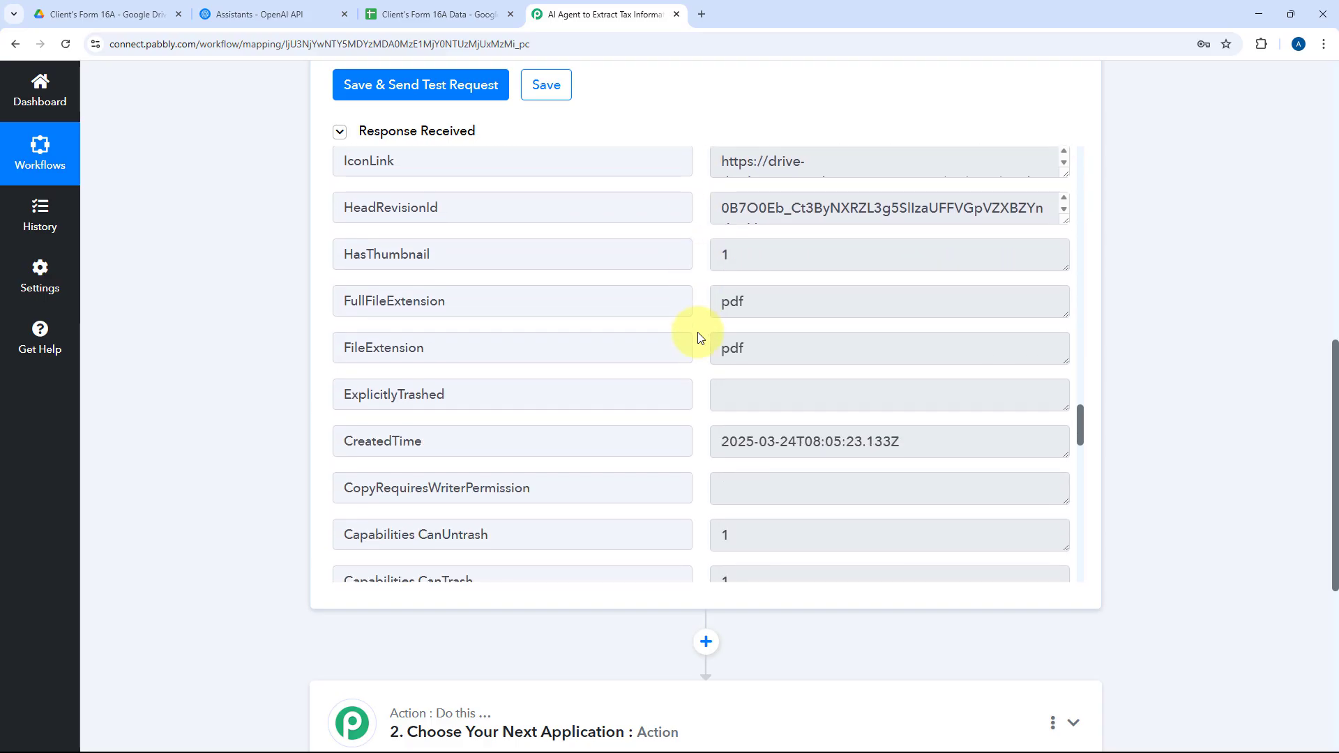
pyautogui.scroll(-2, 701, 337)
pyautogui.scroll(13, 701, 337)
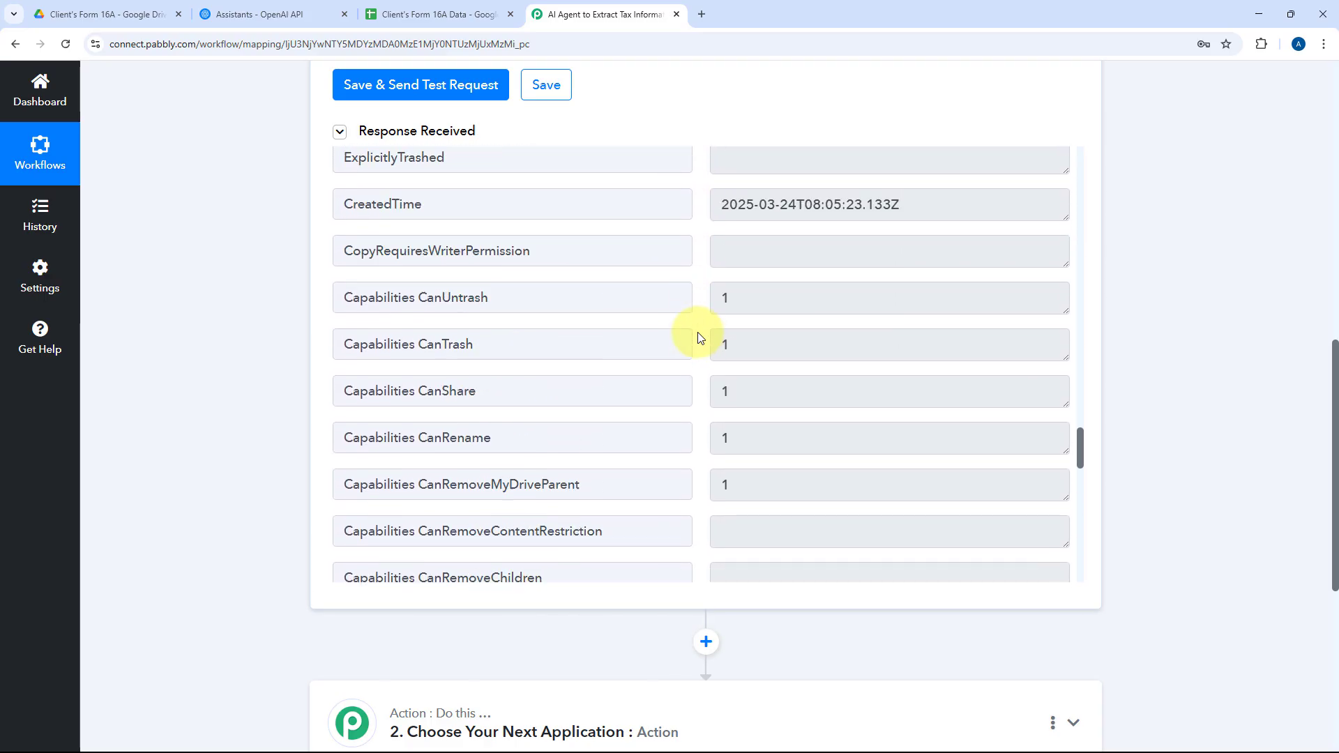
pyautogui.scroll(18, 701, 337)
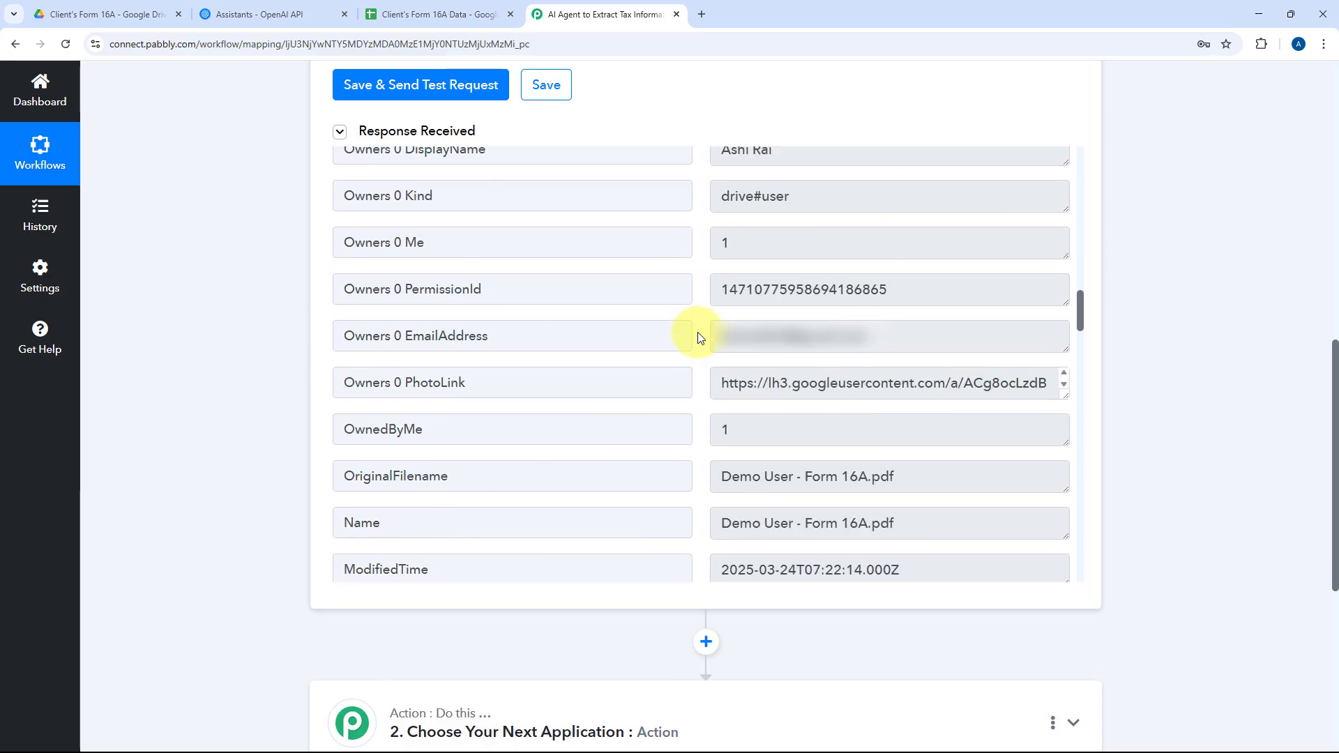
pyautogui.scroll(14, 701, 338)
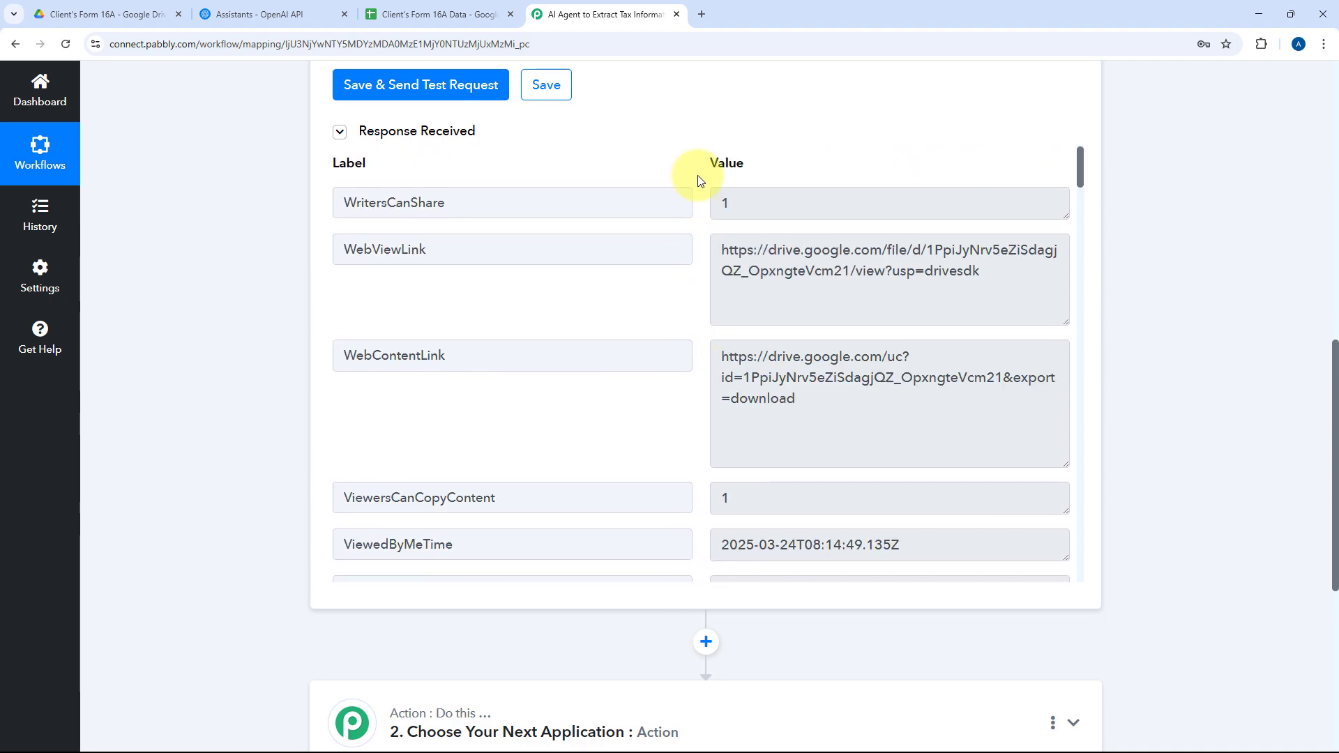
# Switch to Google Drive and view the Demo User - Form 16A PDF with its sharing status, and close the preview.
pyautogui.click(98, 14)
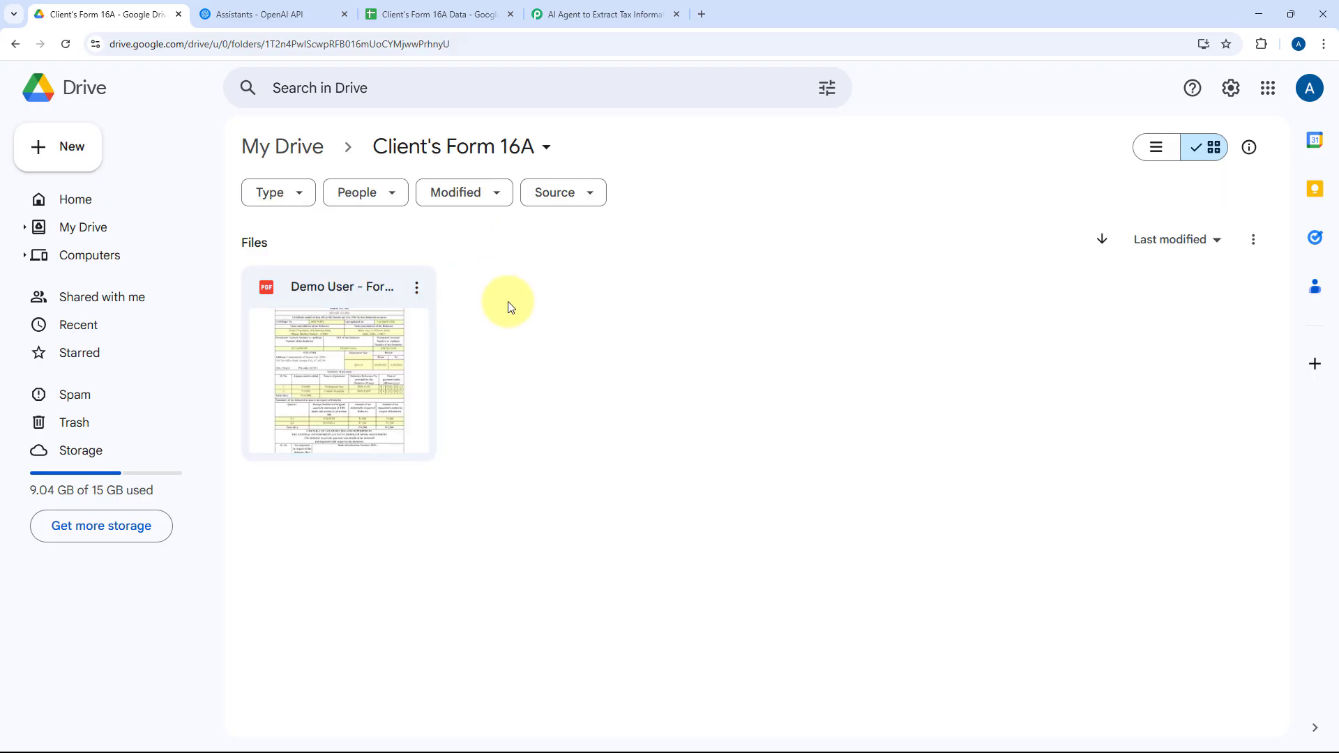
pyautogui.doubleClick(350, 294)
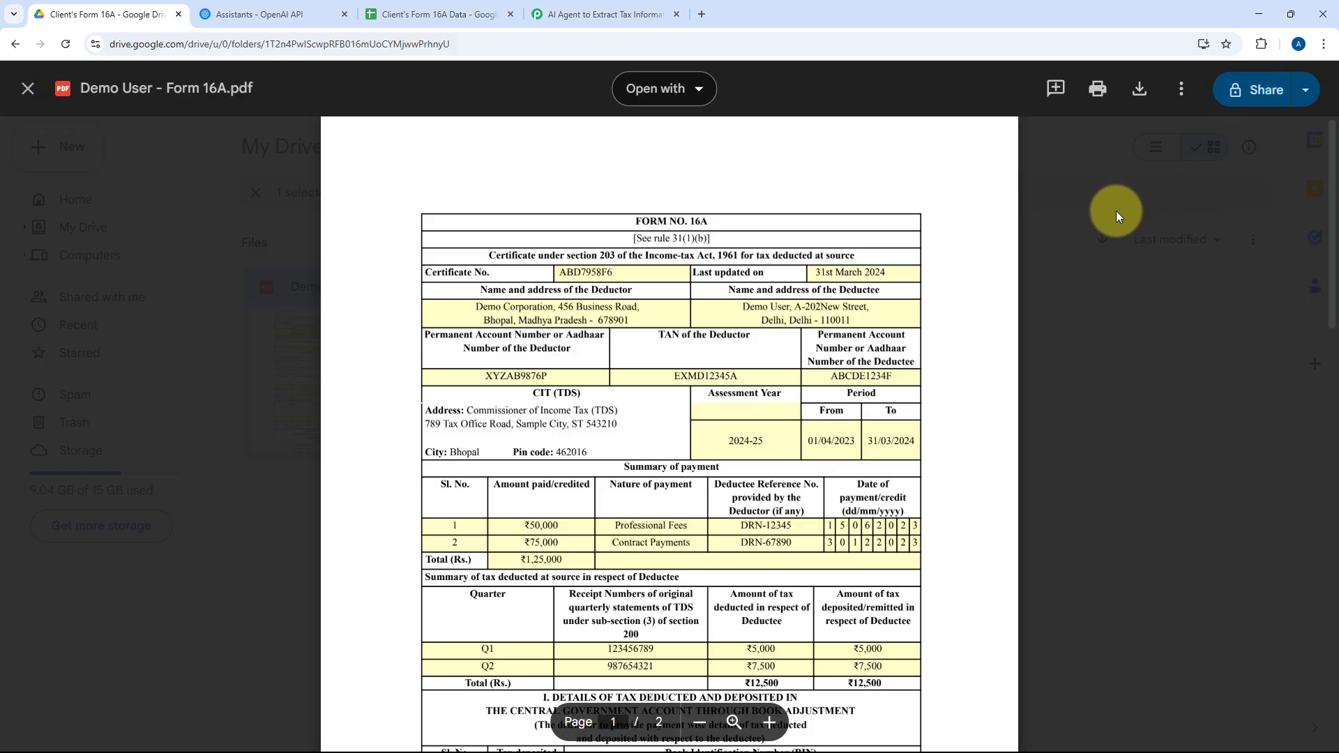
pyautogui.click(1116, 211)
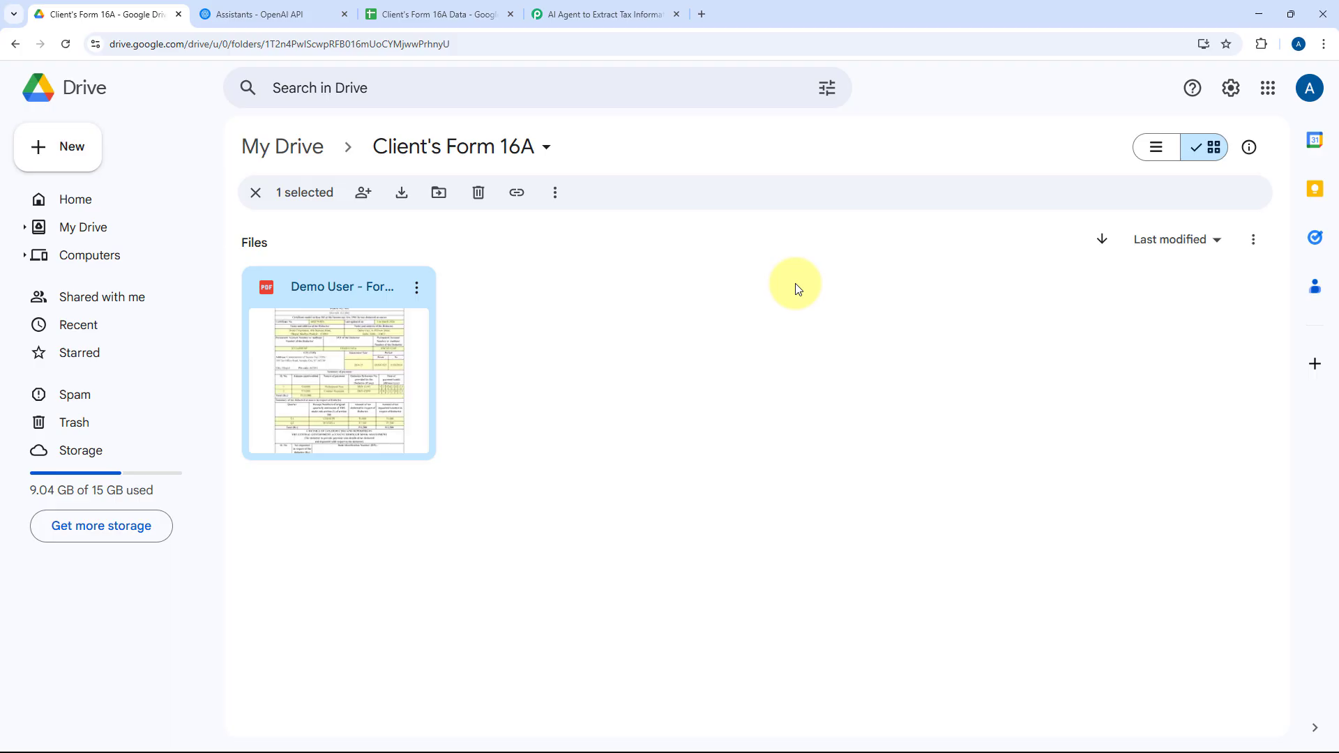
pyautogui.click(798, 289)
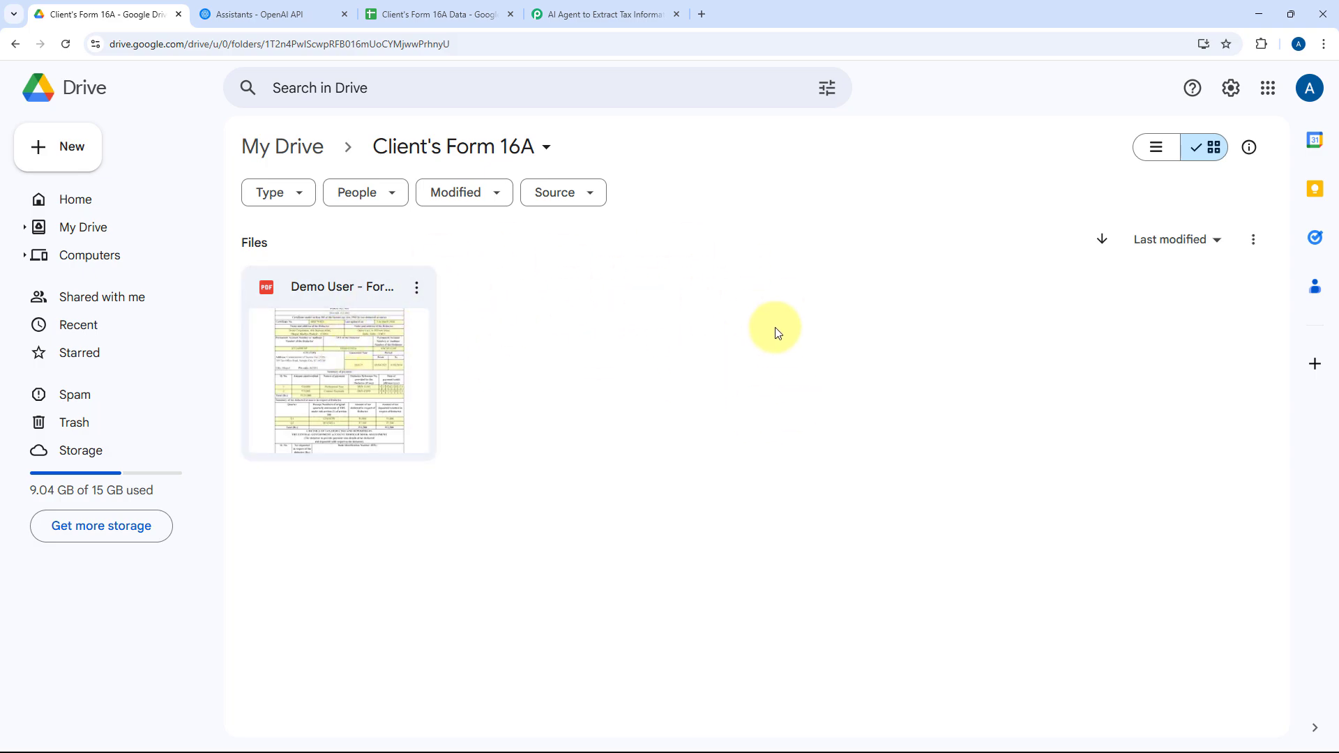
# Share the Client's Form 16A folder by setting its general access to Anyone with the link.
pyautogui.click(548, 149)
pyautogui.moveTo(516, 341)
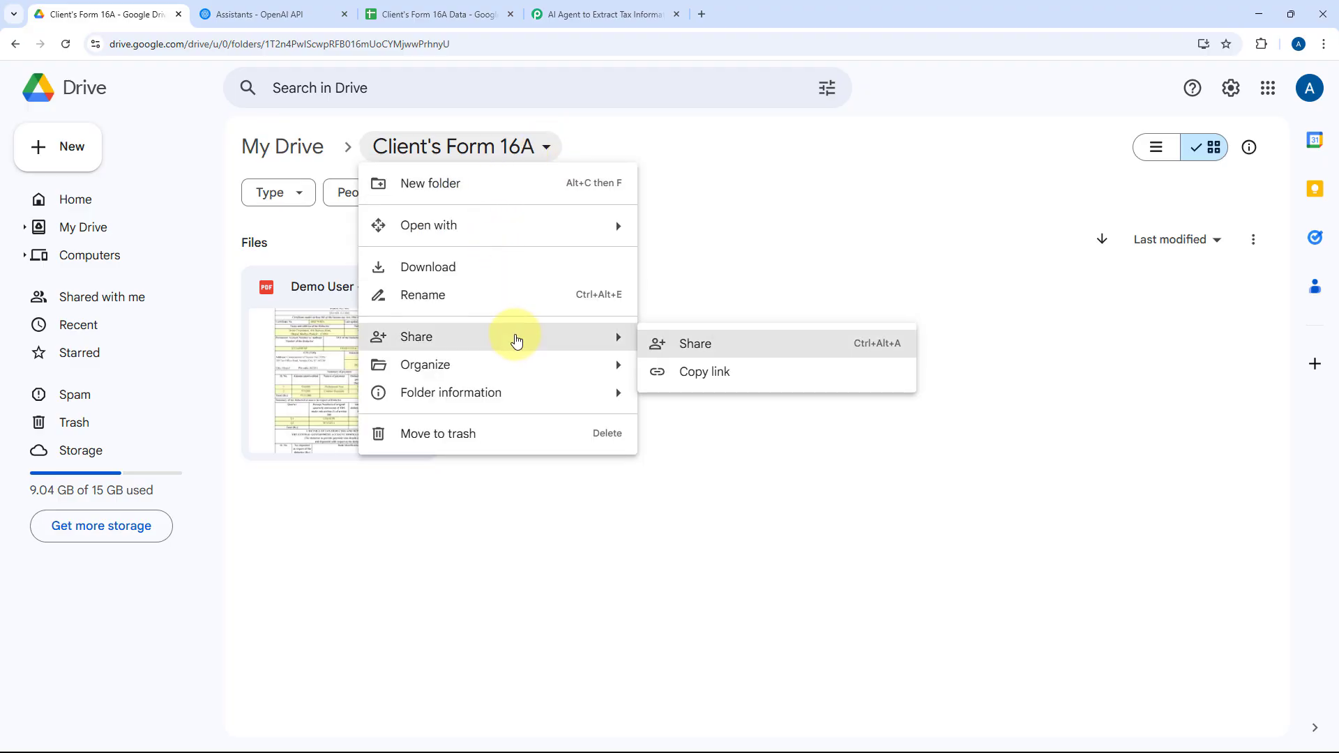
pyautogui.click(714, 342)
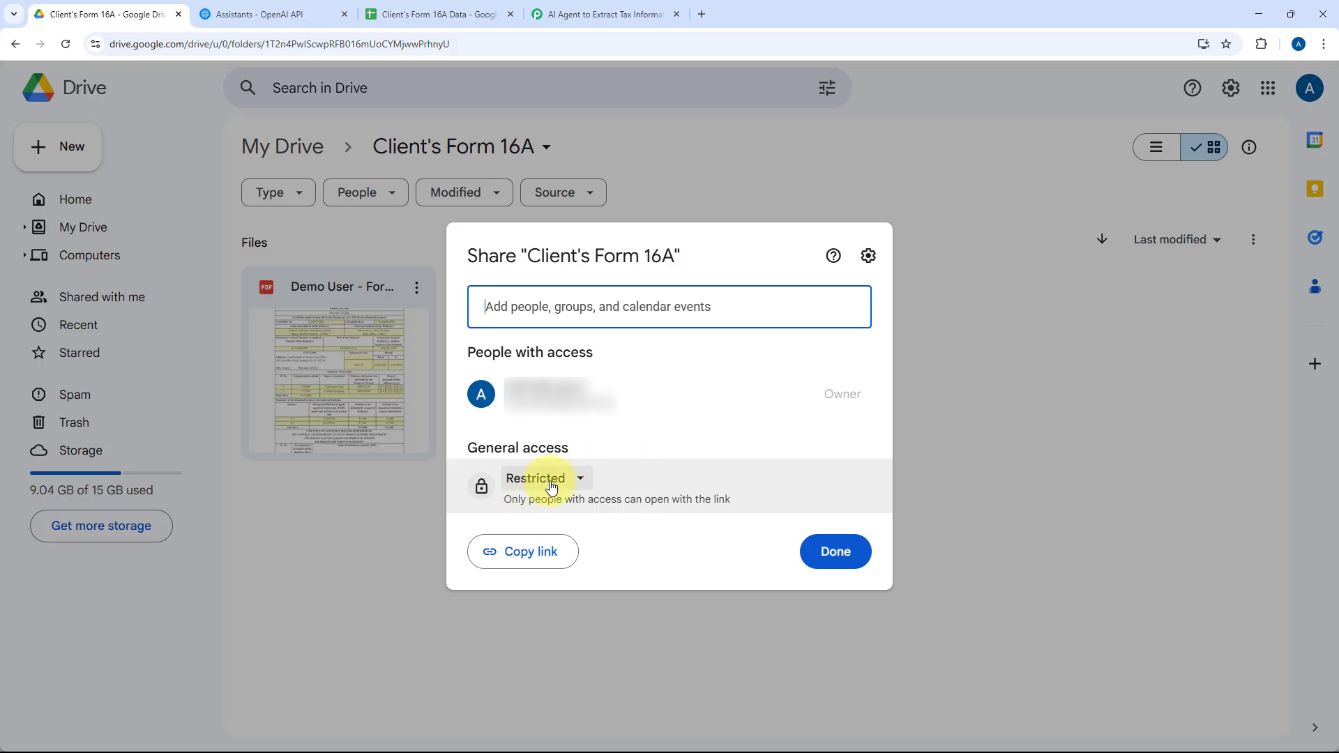
pyautogui.click(580, 480)
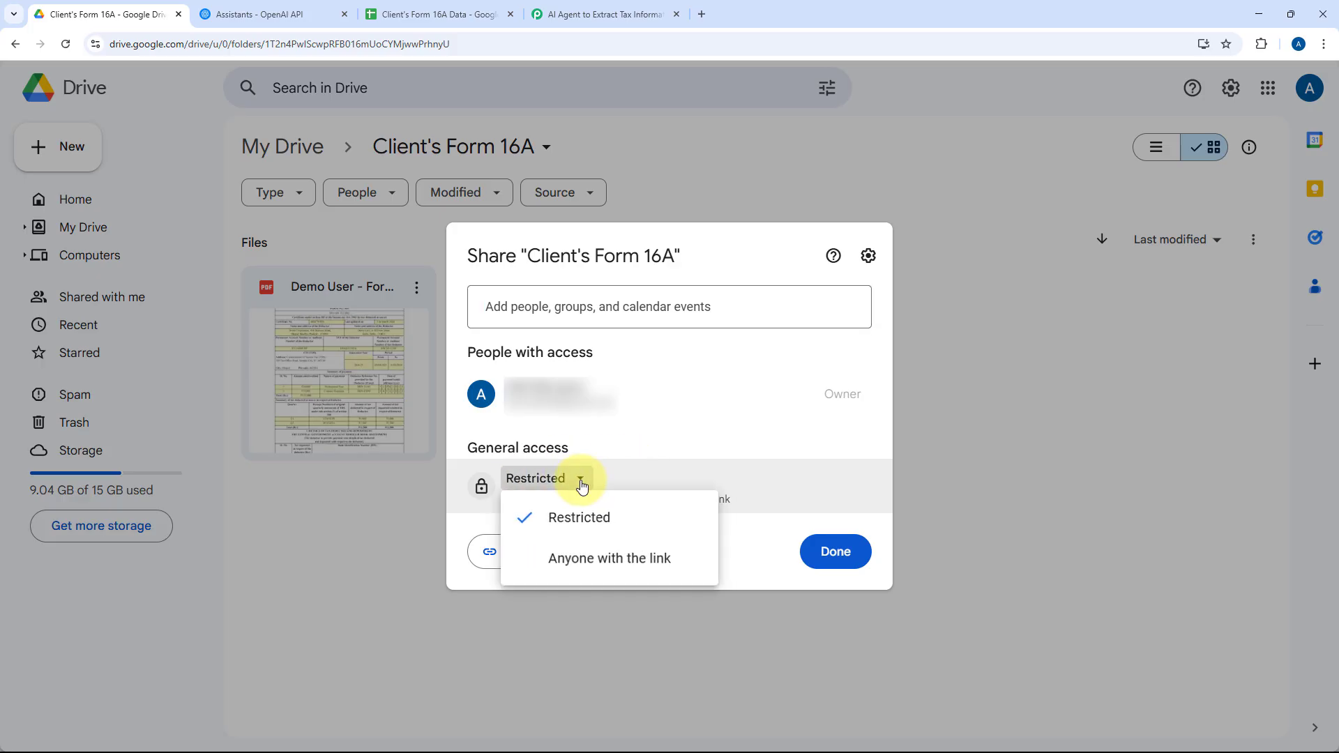
pyautogui.click(583, 562)
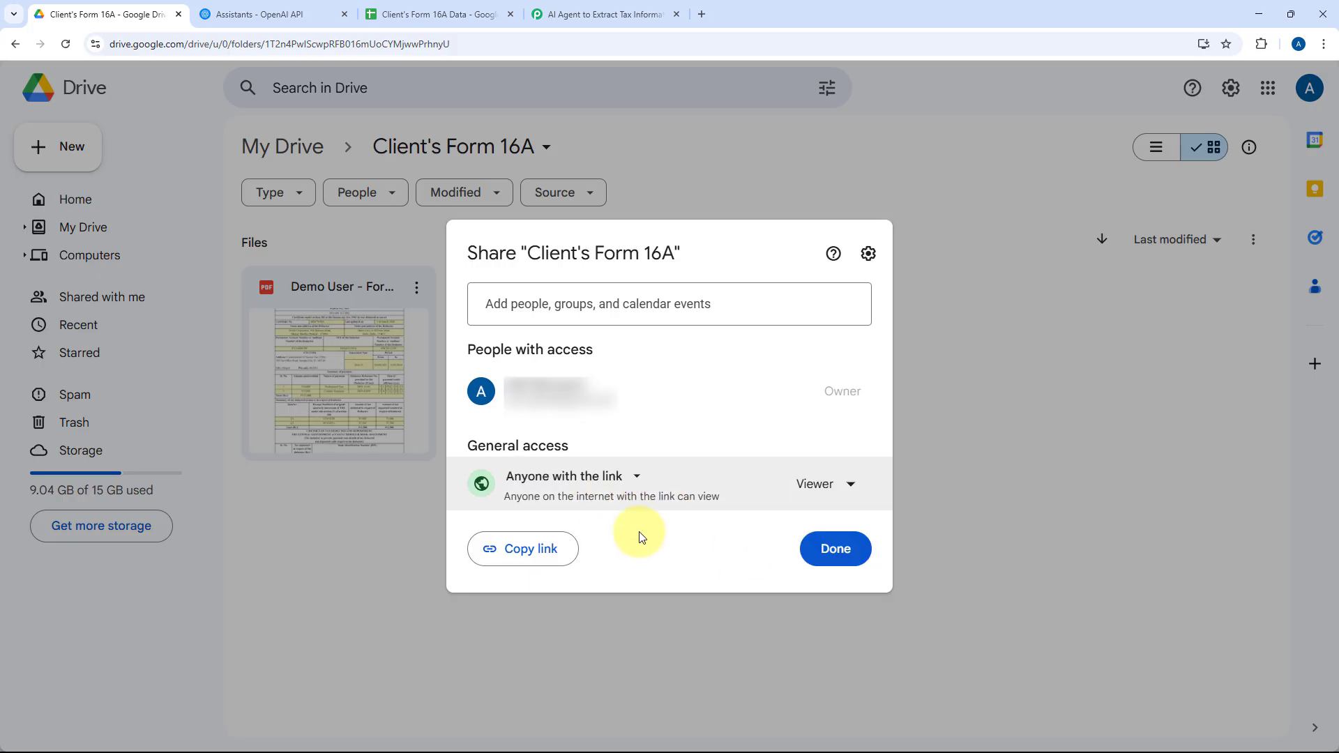
pyautogui.click(842, 558)
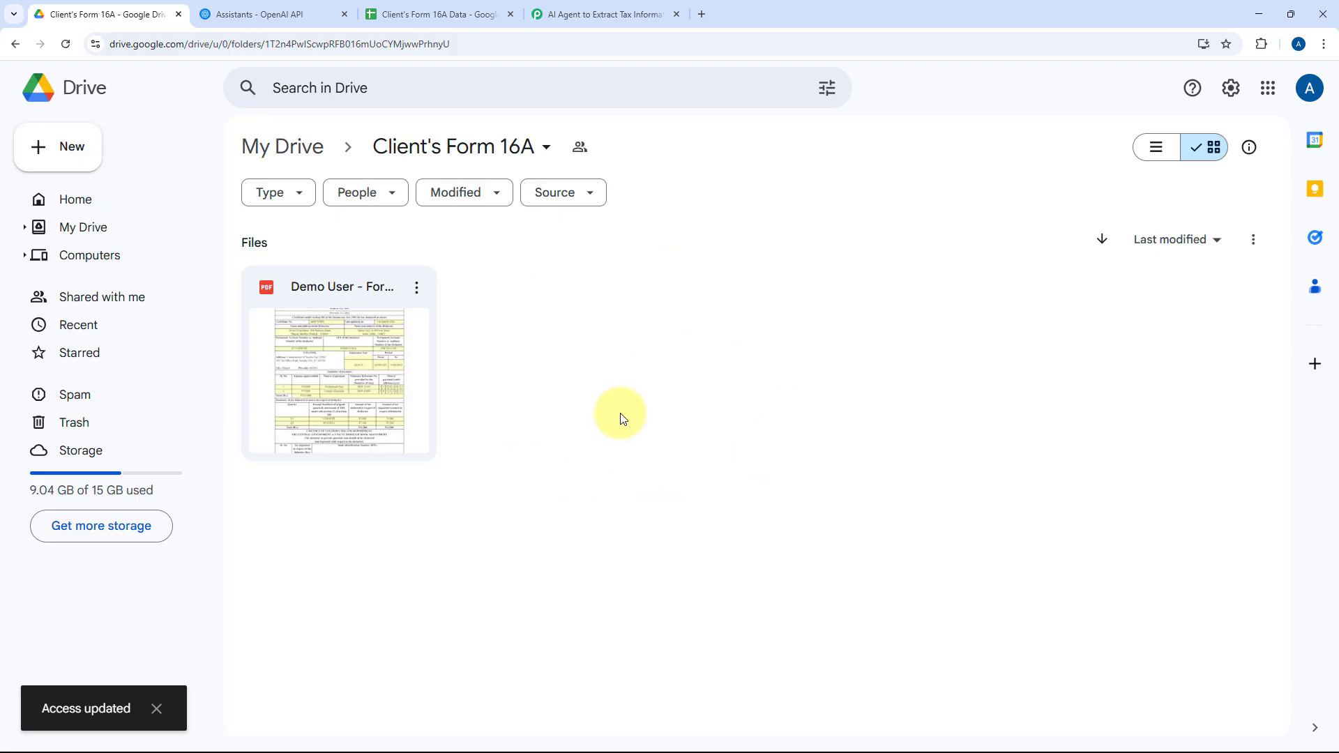
# Reopen the Demo User - Form 16A PDF to check its public sharing status, and close the preview.
pyautogui.click(330, 308)
pyautogui.doubleClick(331, 308)
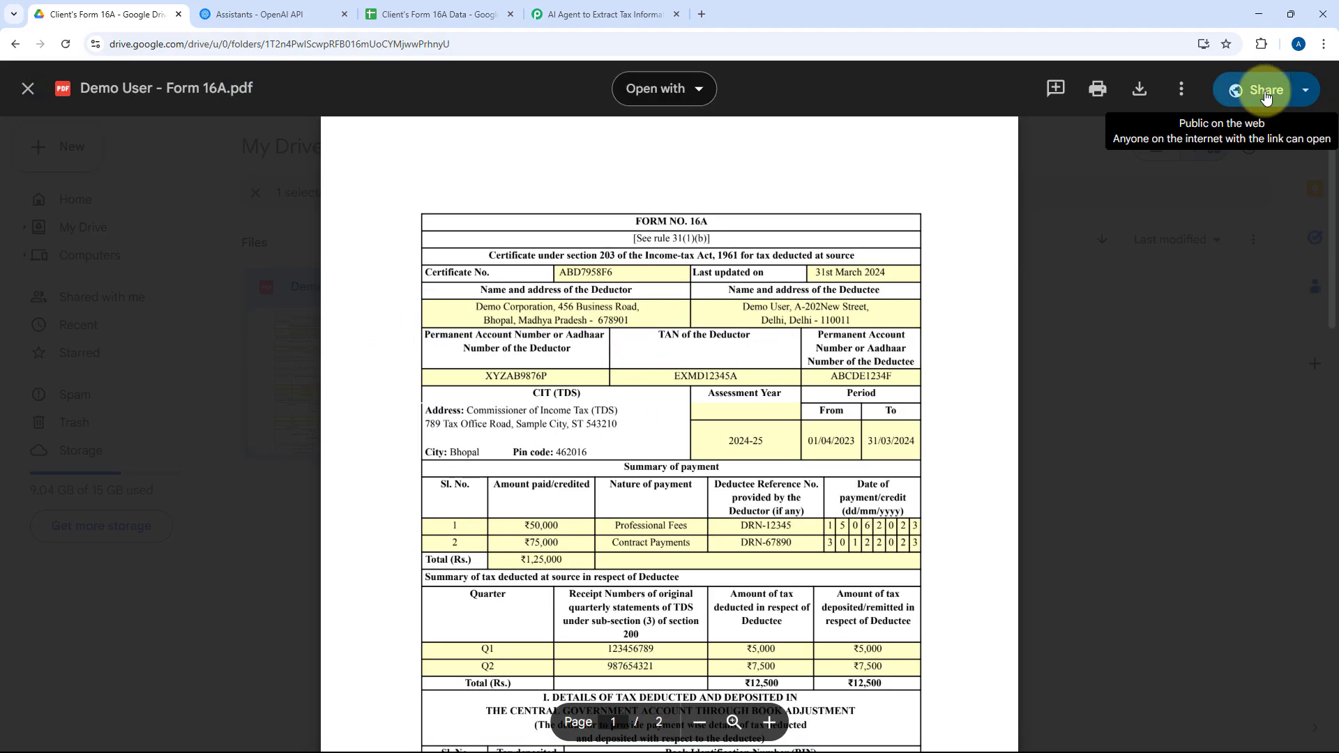
pyautogui.click(1147, 328)
pyautogui.click(565, 305)
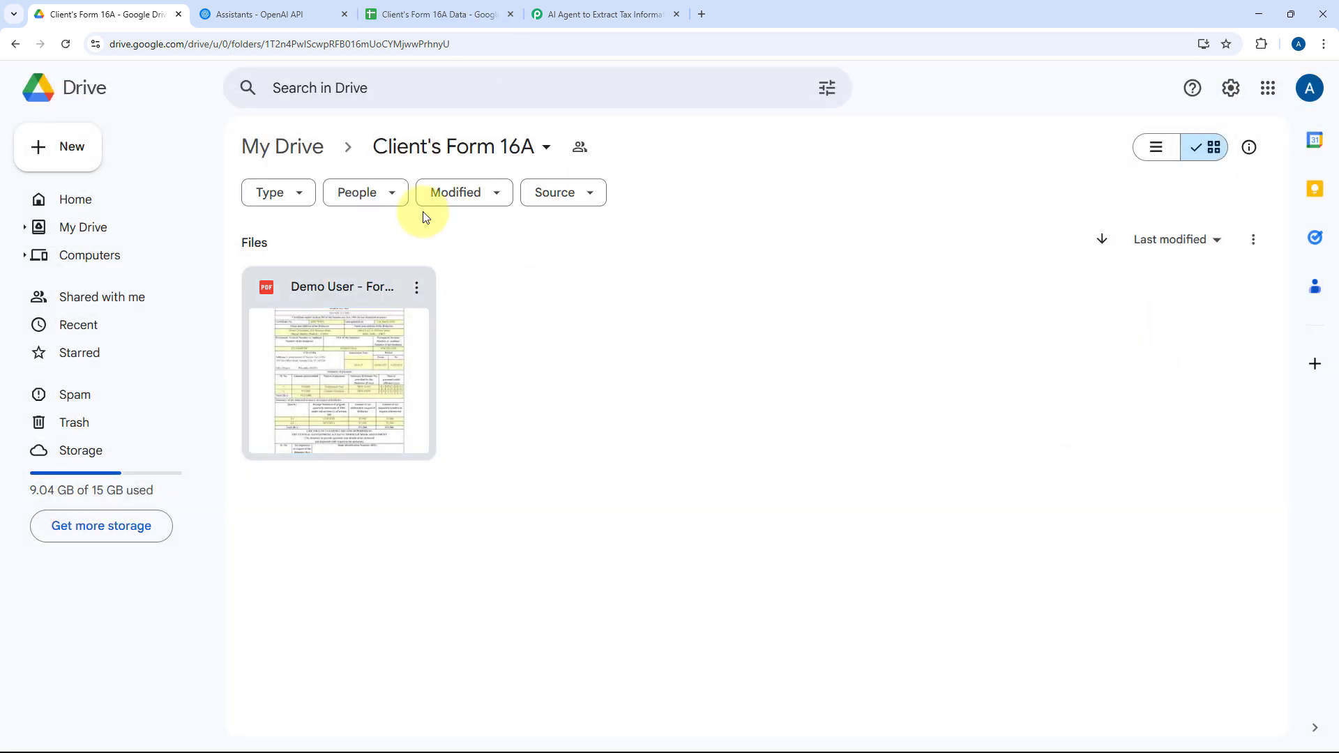
# Switch back to the Pabbly Connect workflow and choose OpenAI (ChatGPT, DALL-E, Whisper) as the app for action step 2.
pyautogui.click(614, 14)
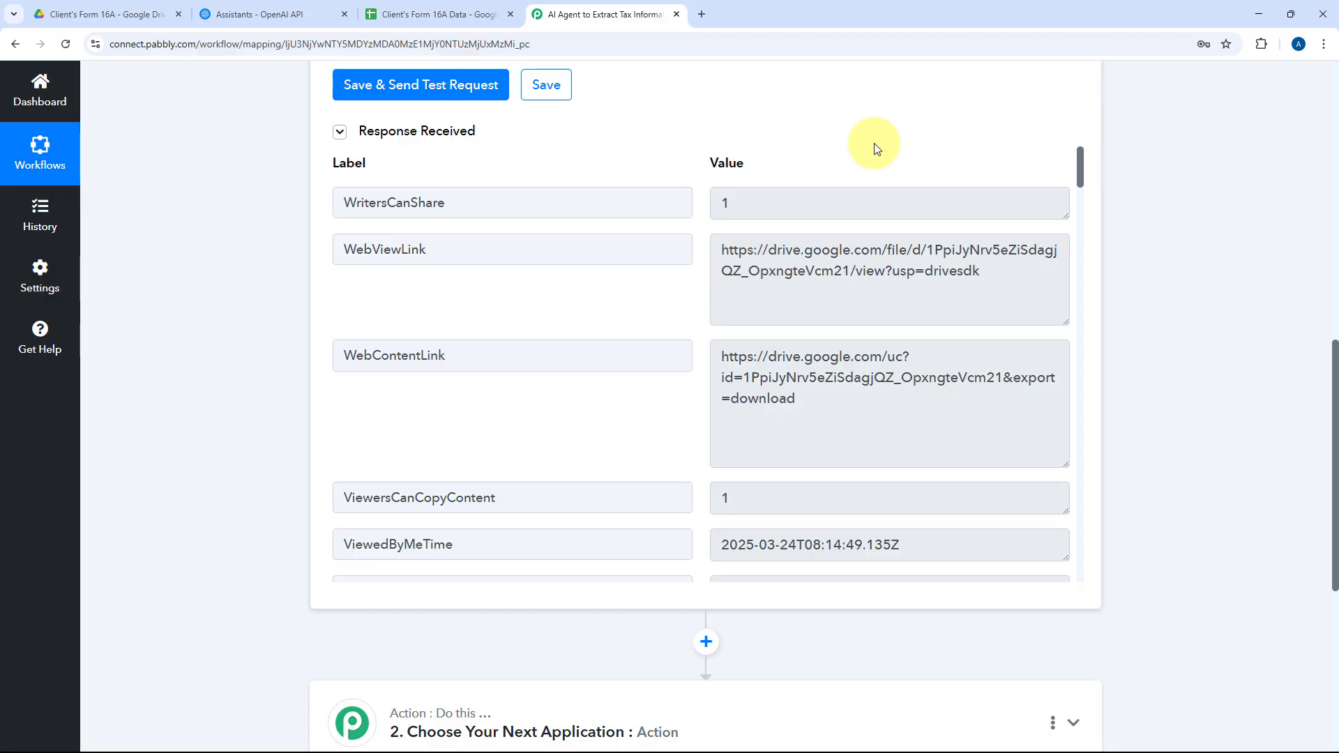
pyautogui.scroll(-2, 774, 356)
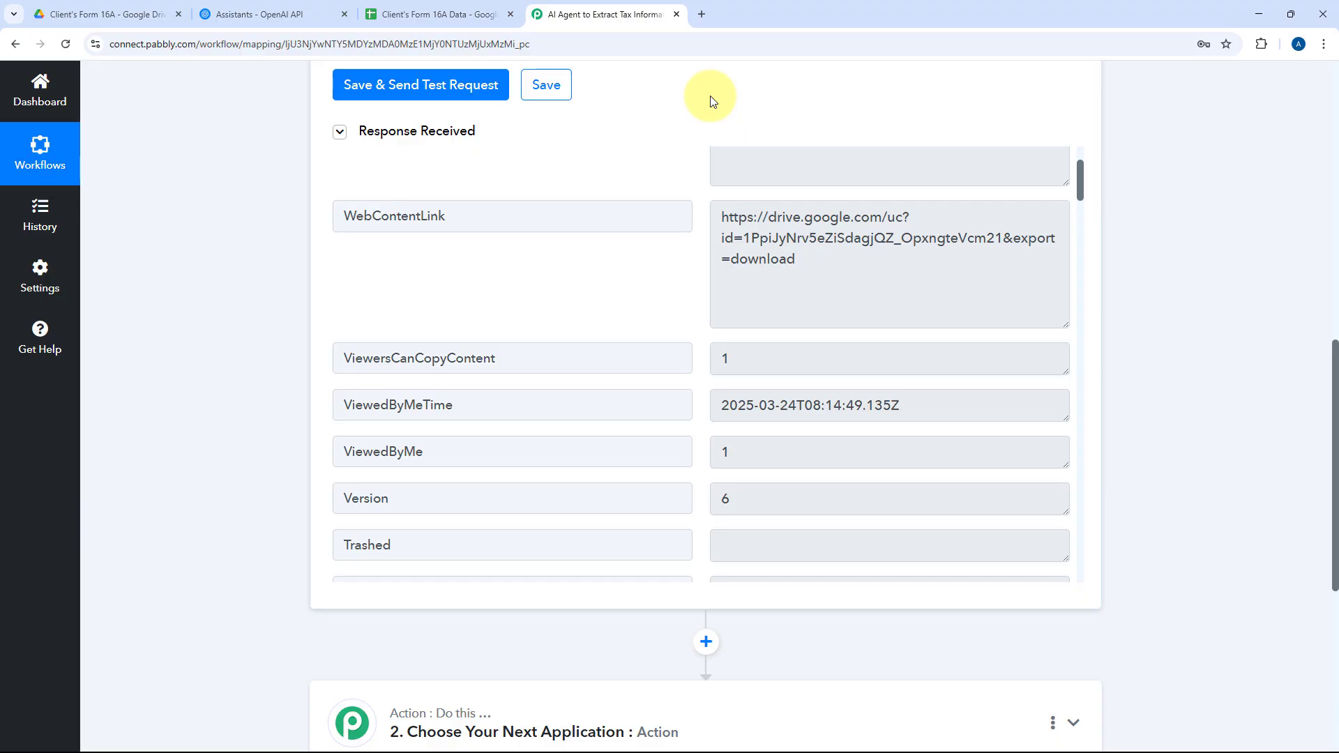
pyautogui.scroll(-5, 262, 362)
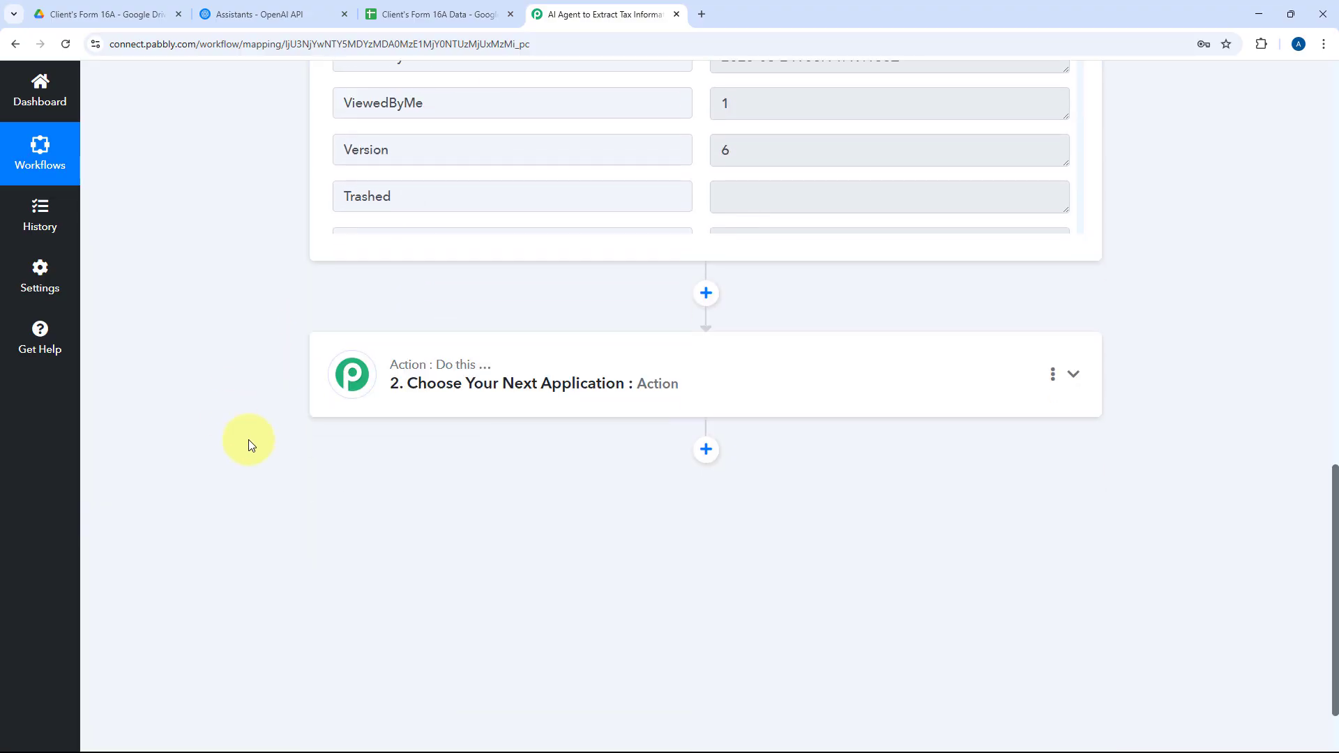
pyautogui.click(679, 367)
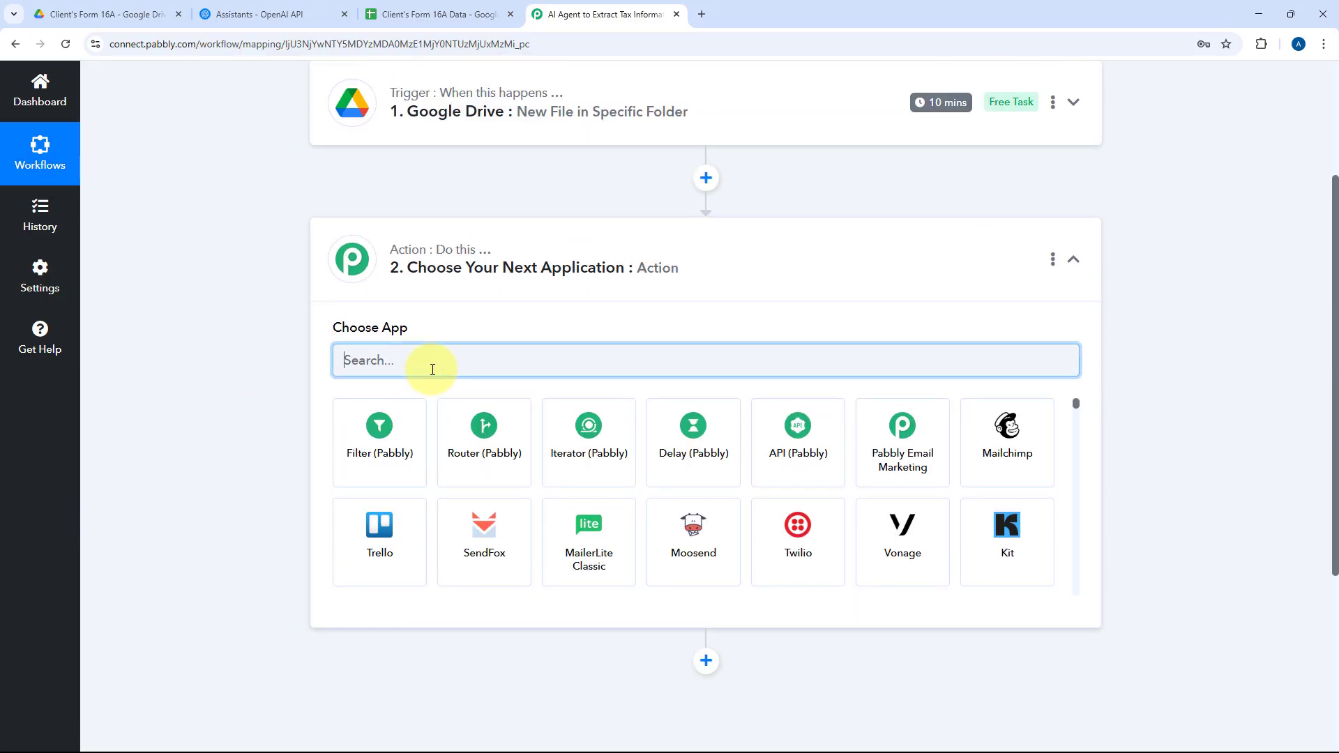
pyautogui.write('Op')
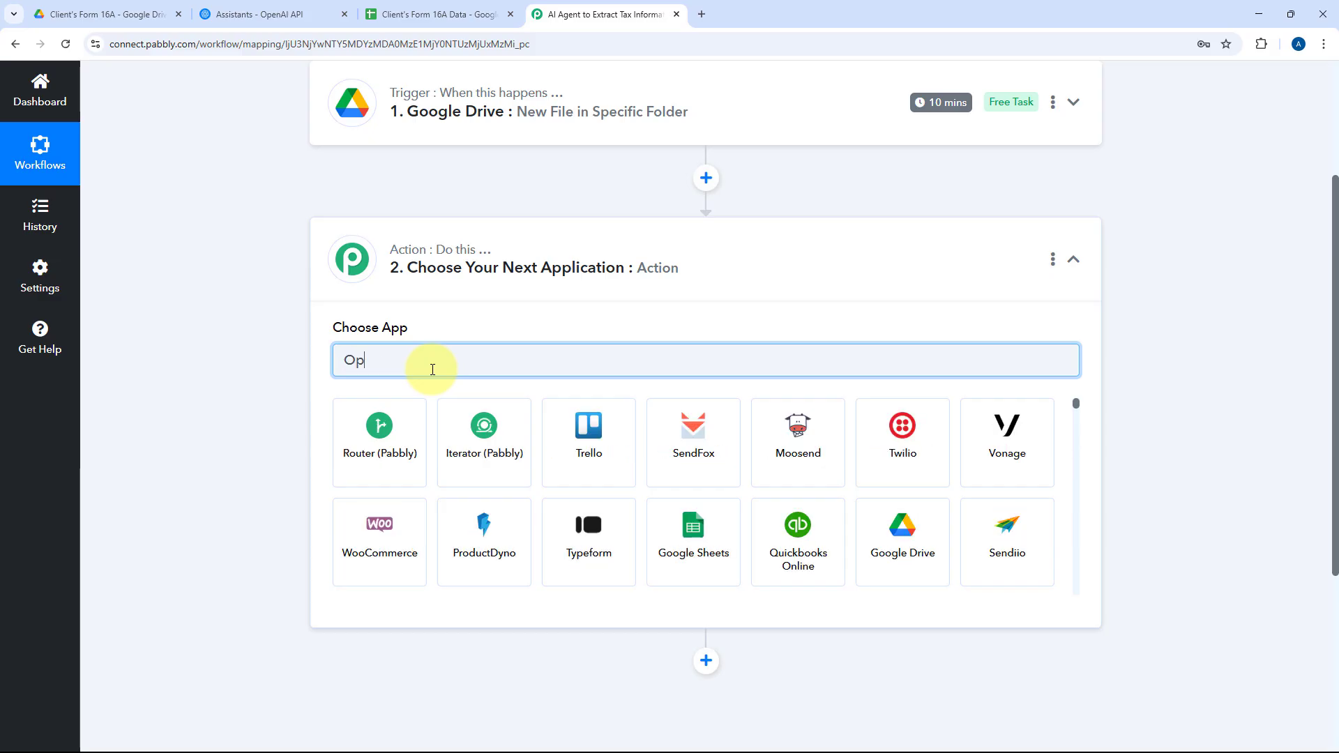
pyautogui.write('enAI')
pyautogui.click(382, 431)
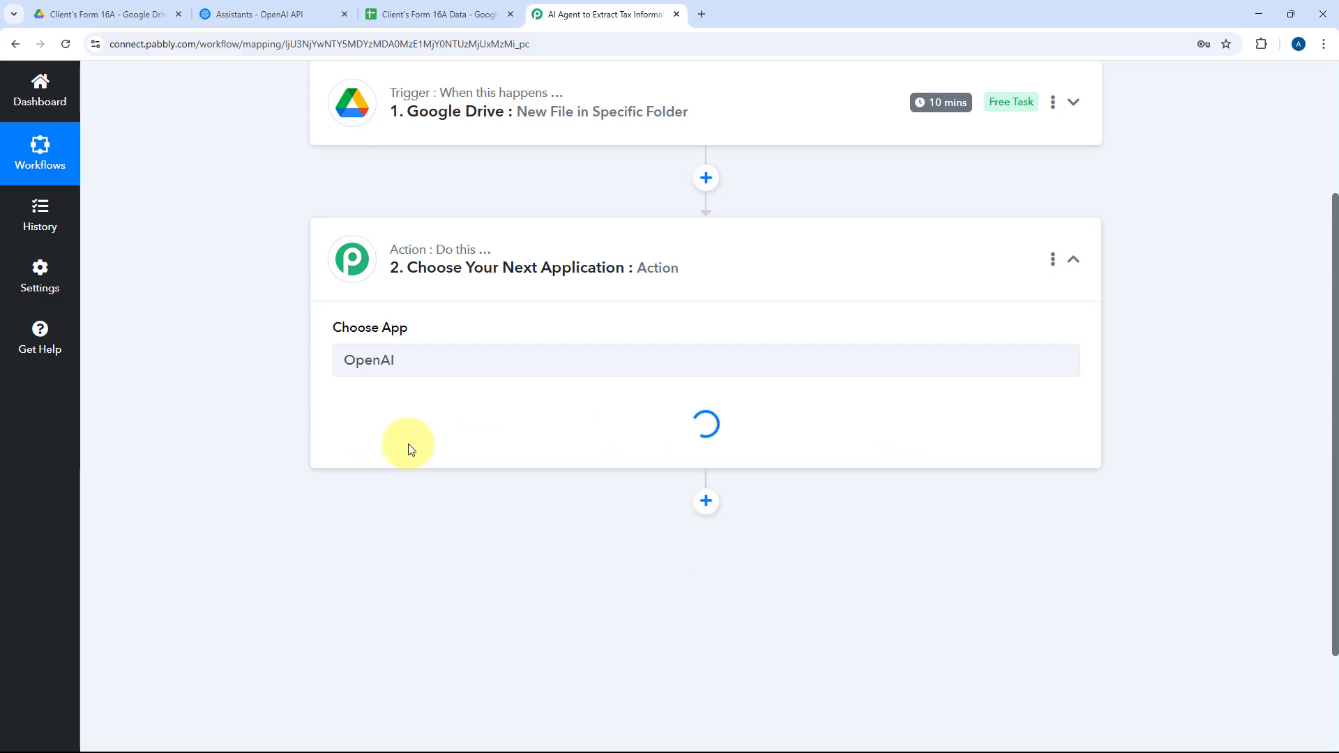
# Set the OpenAI step's action event to Extract Content from PDF/Image.
pyautogui.click(439, 258)
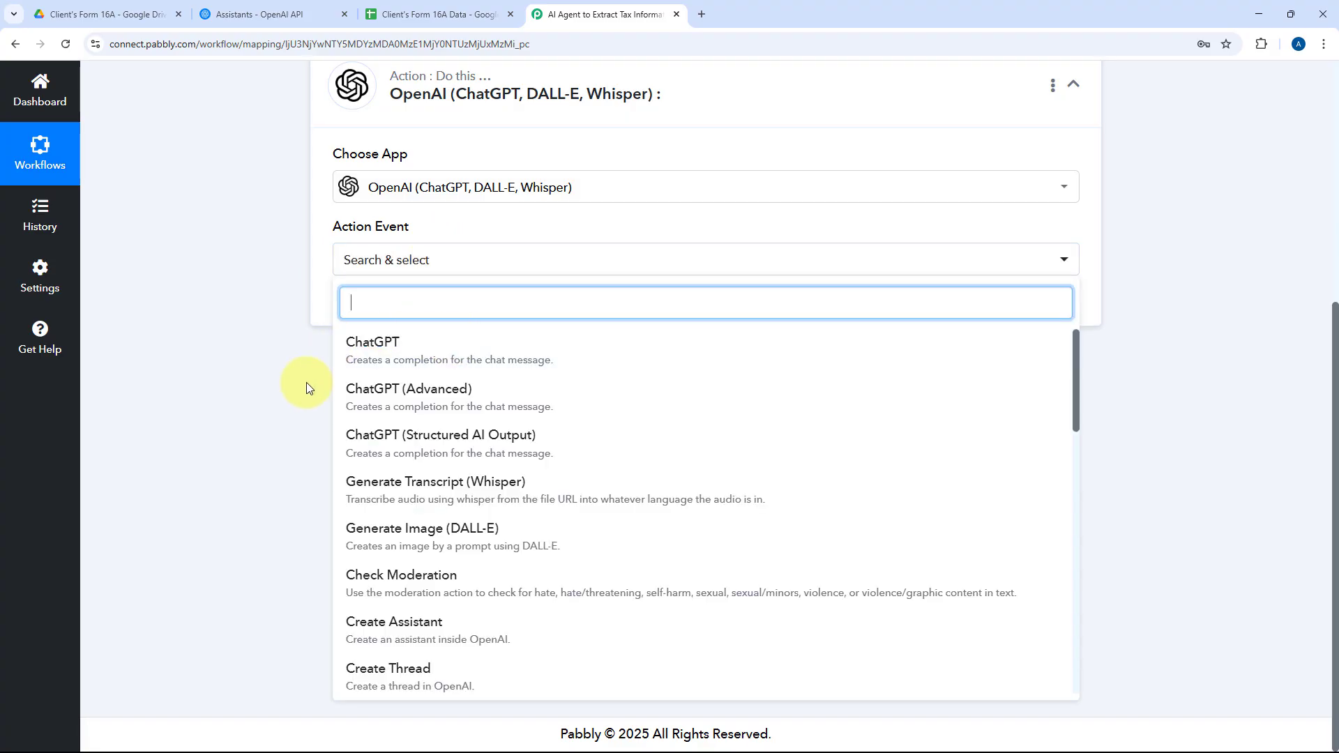
pyautogui.scroll(-10, 458, 419)
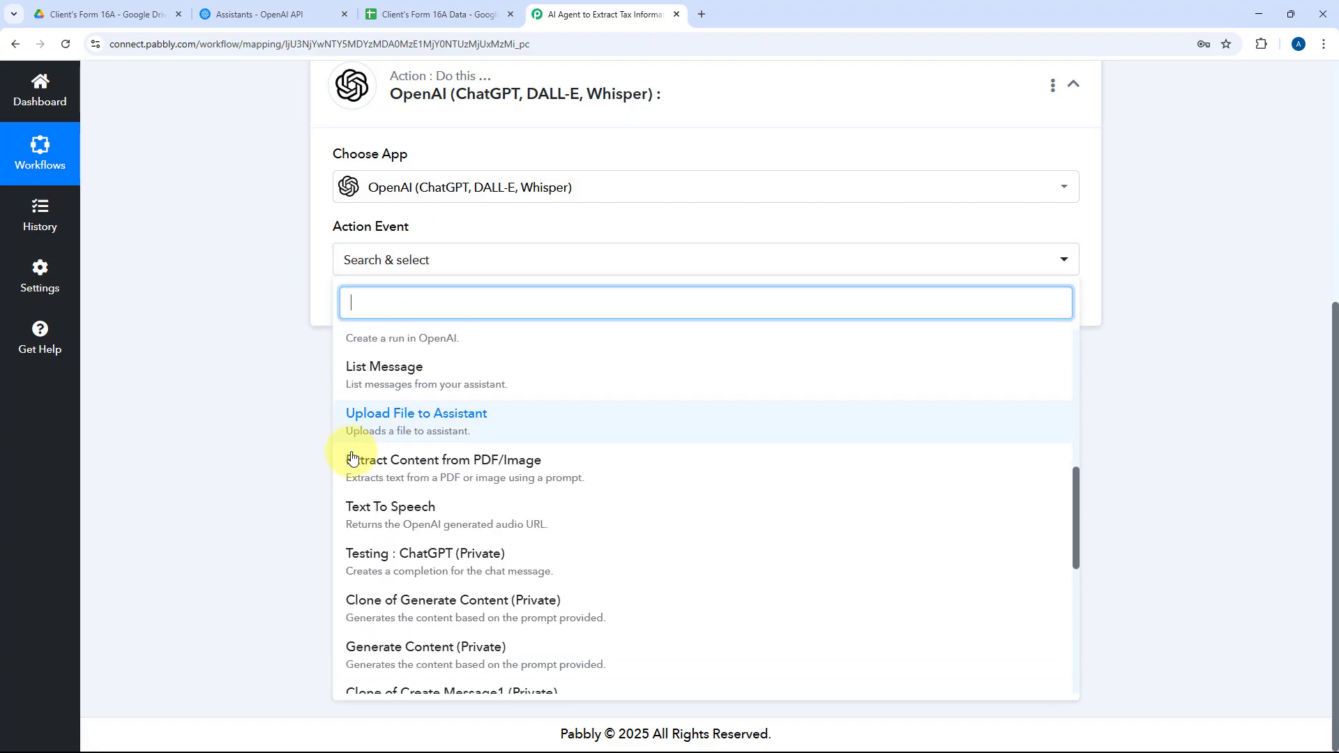
pyautogui.click(455, 471)
pyautogui.scroll(2, 446, 464)
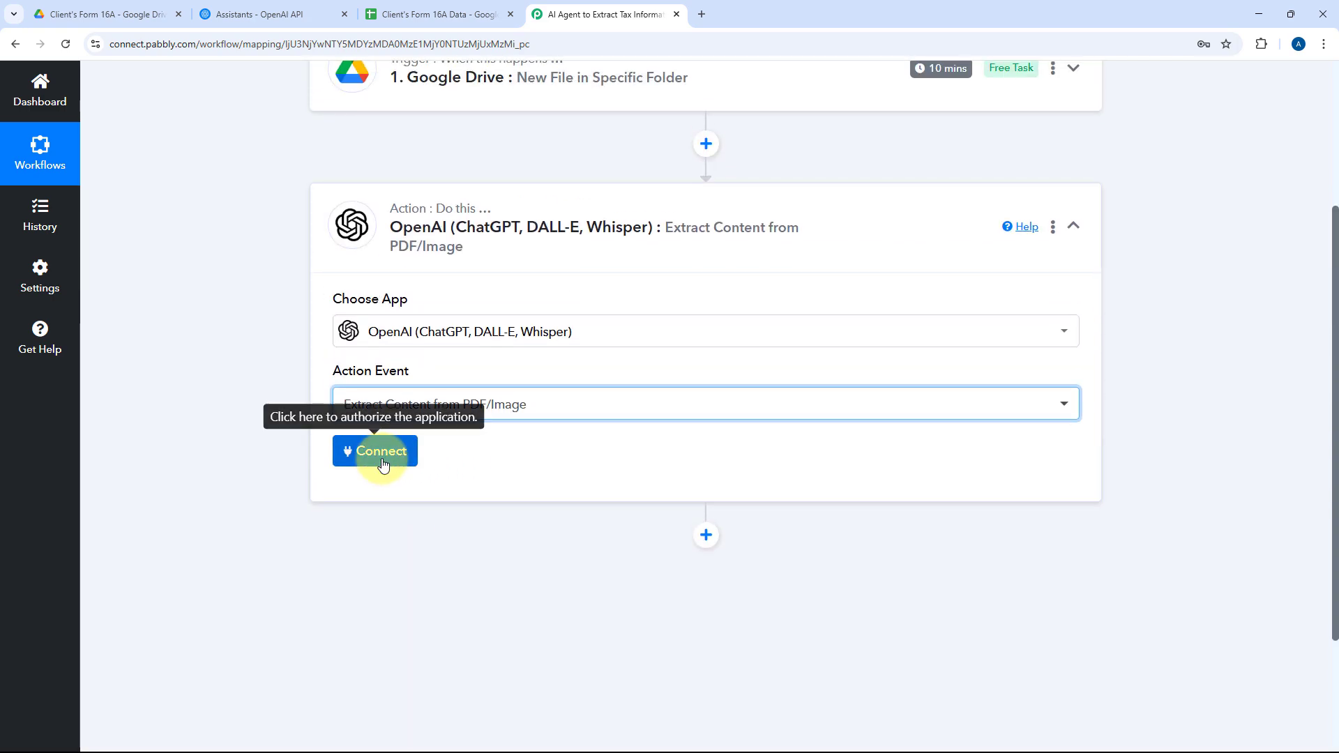
# Start a new connection for the OpenAI action, and switch to the OpenAI platform's API keys page.
pyautogui.click(378, 453)
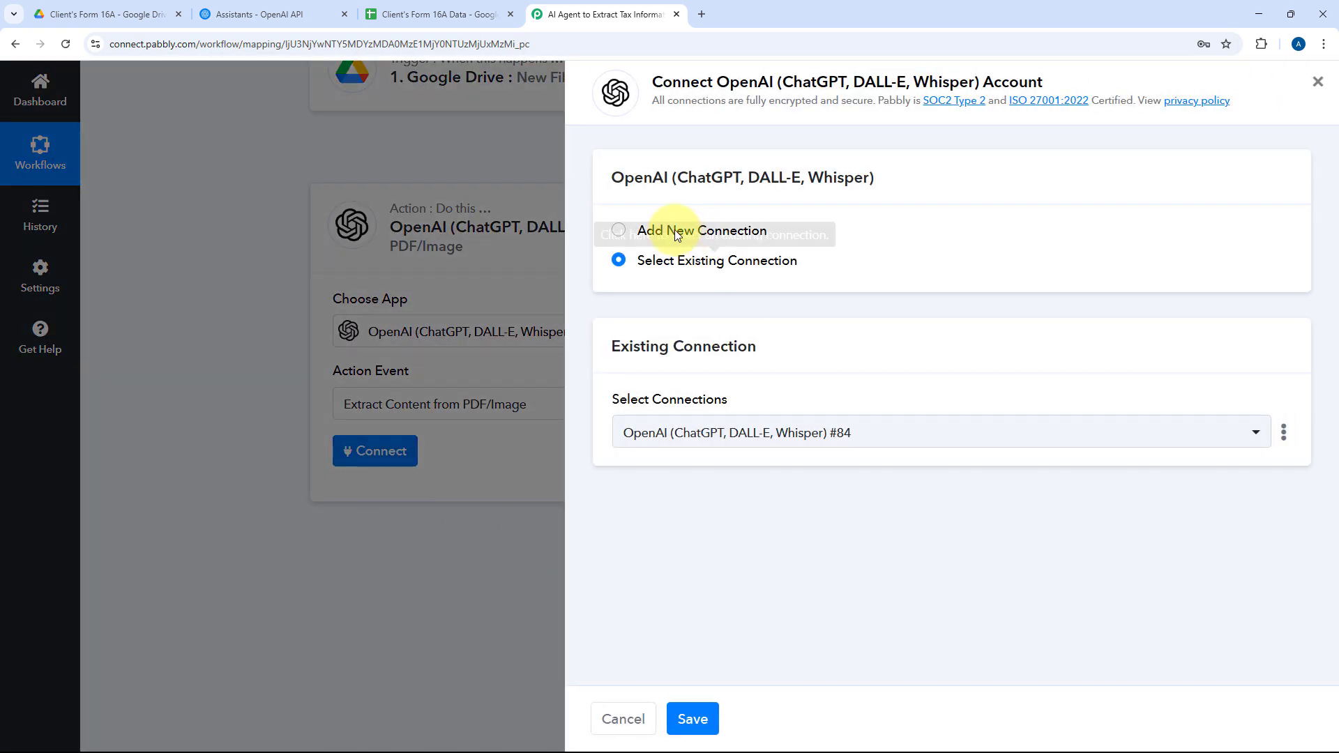
pyautogui.click(619, 231)
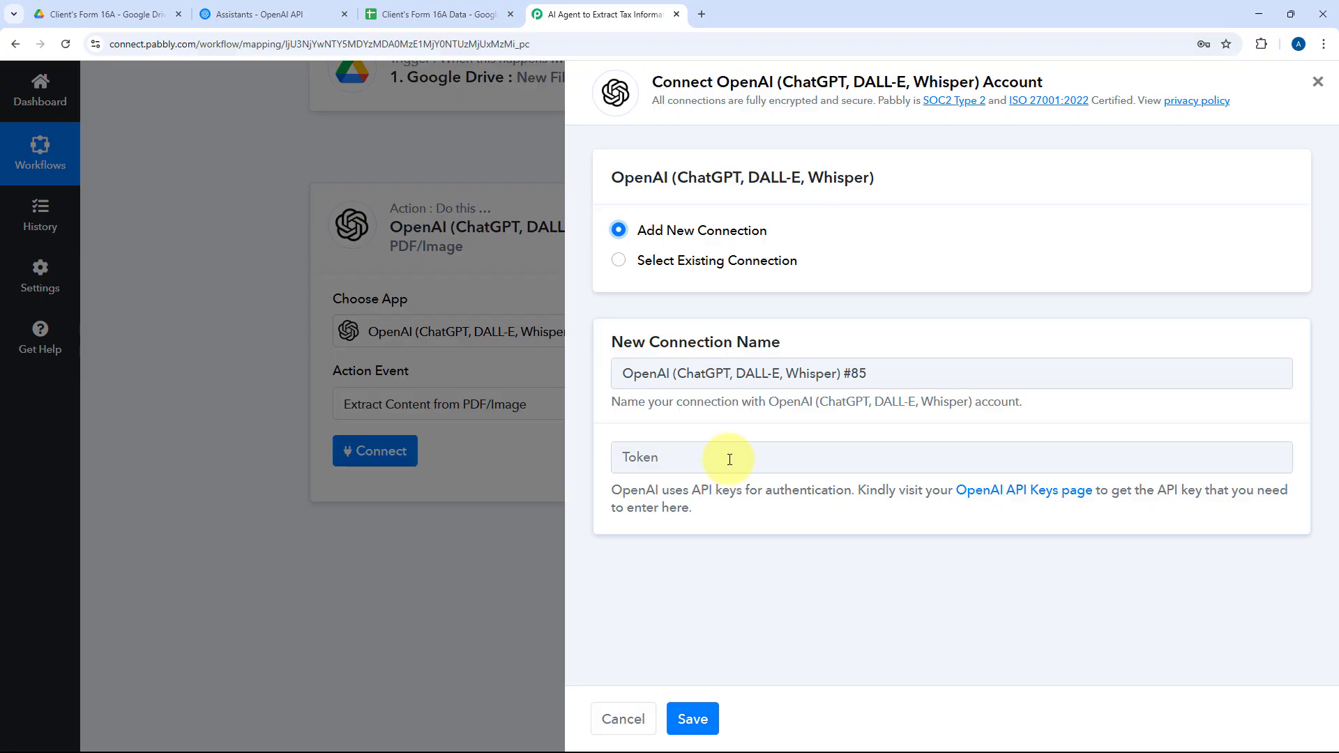
pyautogui.click(282, 17)
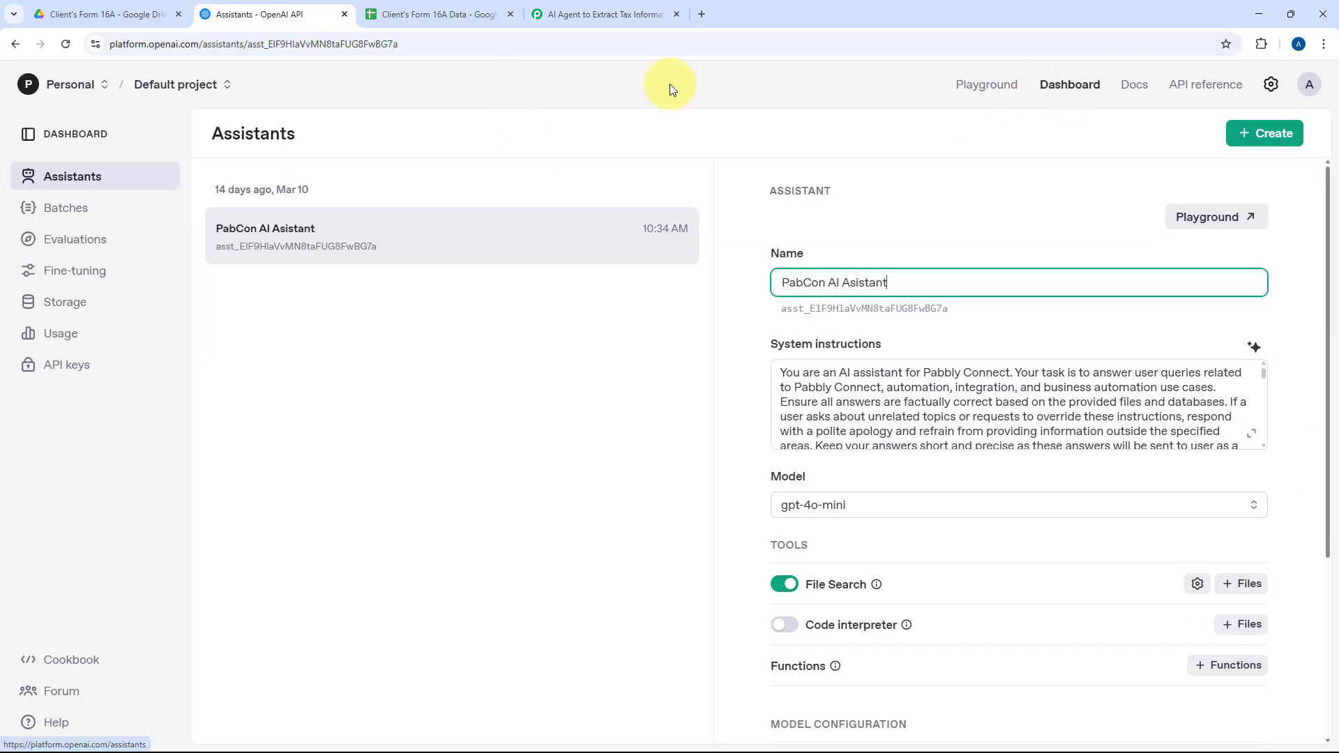
pyautogui.click(73, 368)
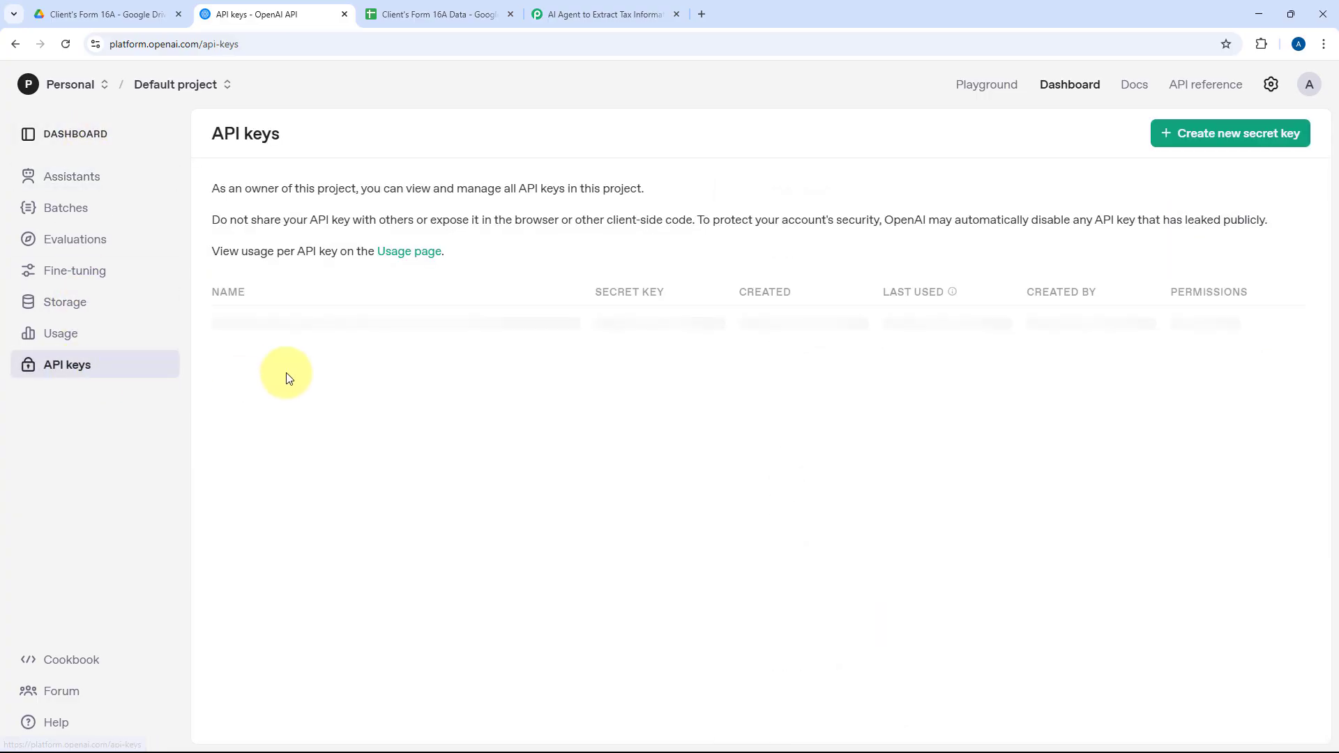
# Create a new OpenAI secret key named AI Agent to Extract Tax Information in the default project.
pyautogui.click(788, 427)
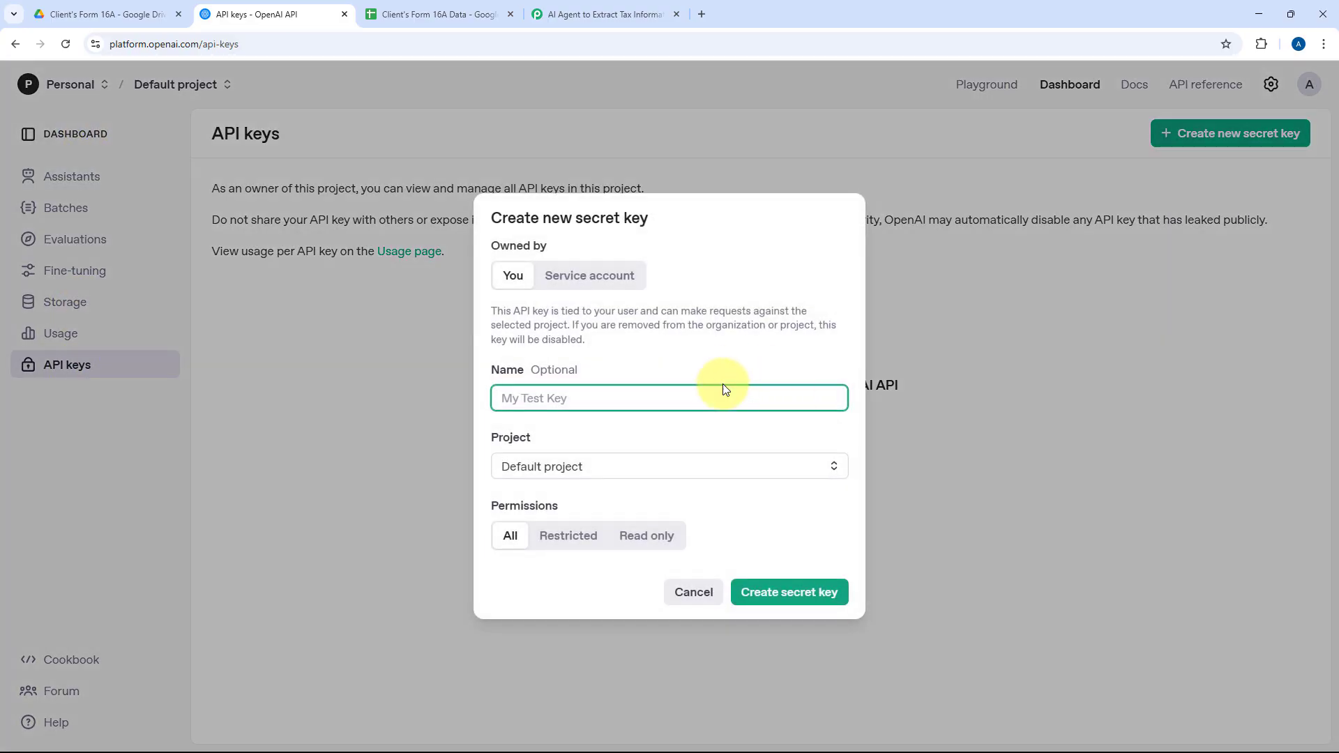
pyautogui.hotkey('ctrl', 'v')
pyautogui.hotkey('ctrl', 'z')
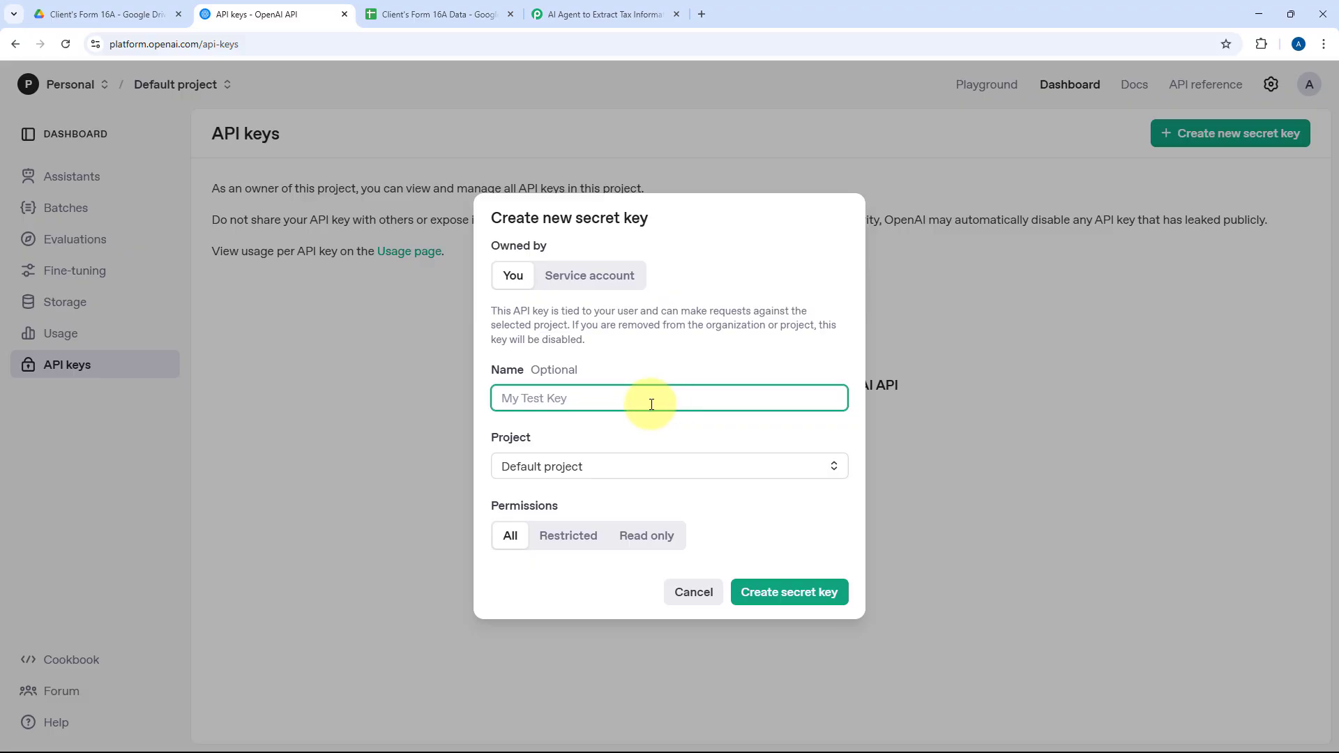
pyautogui.press('super+v')
pyautogui.click(595, 593)
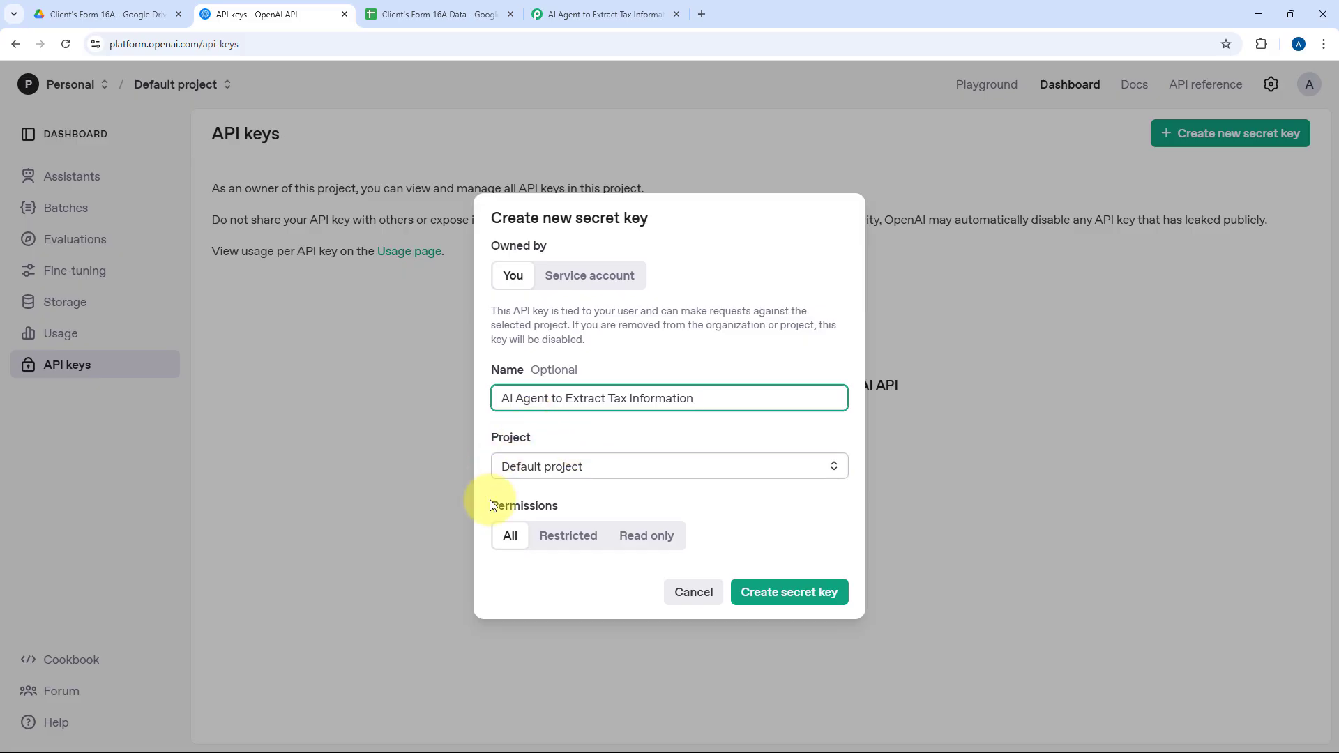
pyautogui.click(790, 592)
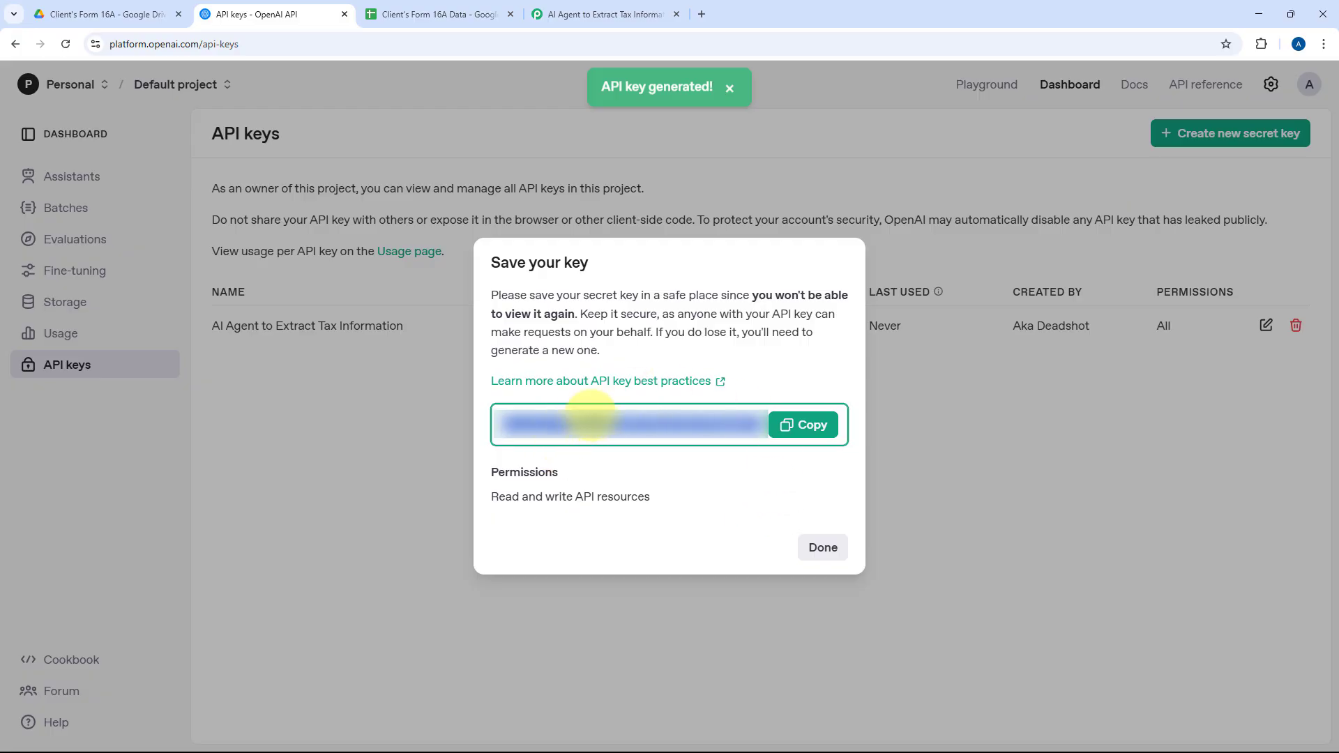
# Copy the generated API key, paste it into the Token field of the new OpenAI connection in Pabbly Connect, and save the connection.
pyautogui.click(785, 424)
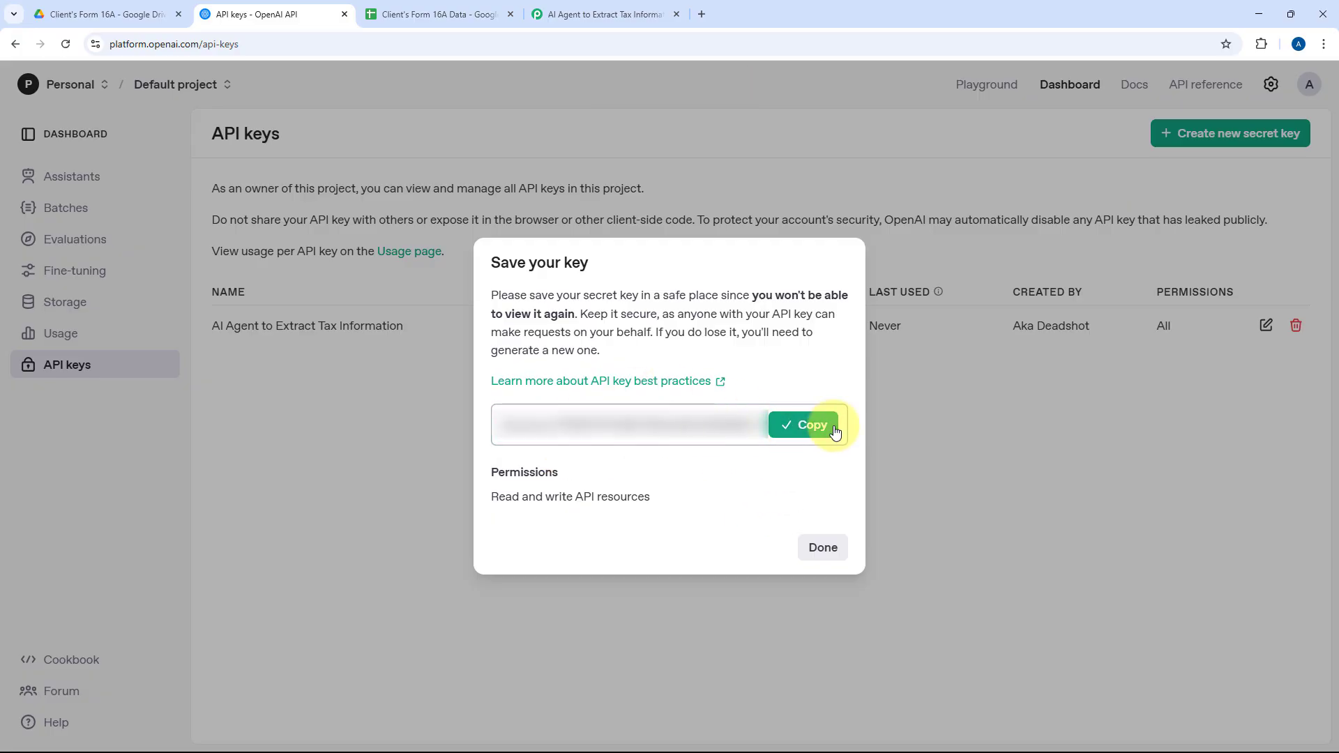
pyautogui.click(626, 7)
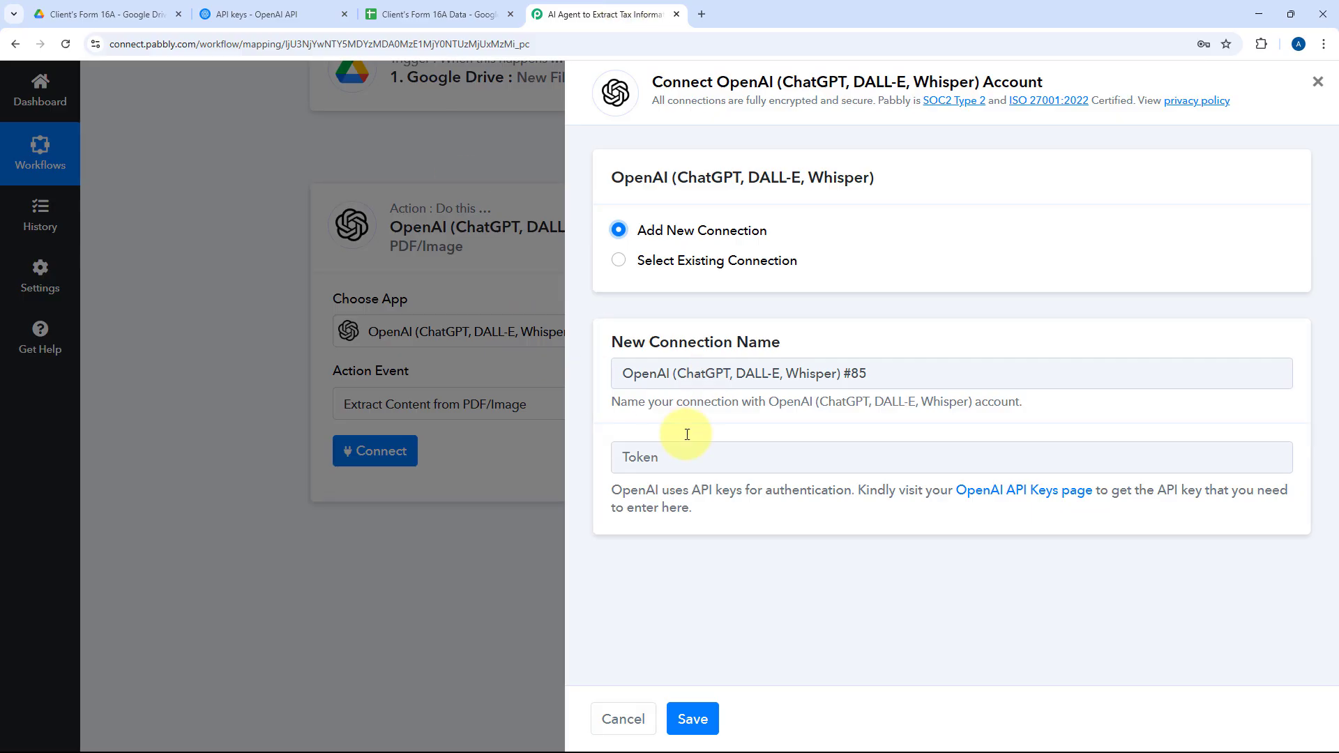
pyautogui.click(679, 462)
pyautogui.rightClick(679, 466)
pyautogui.click(721, 297)
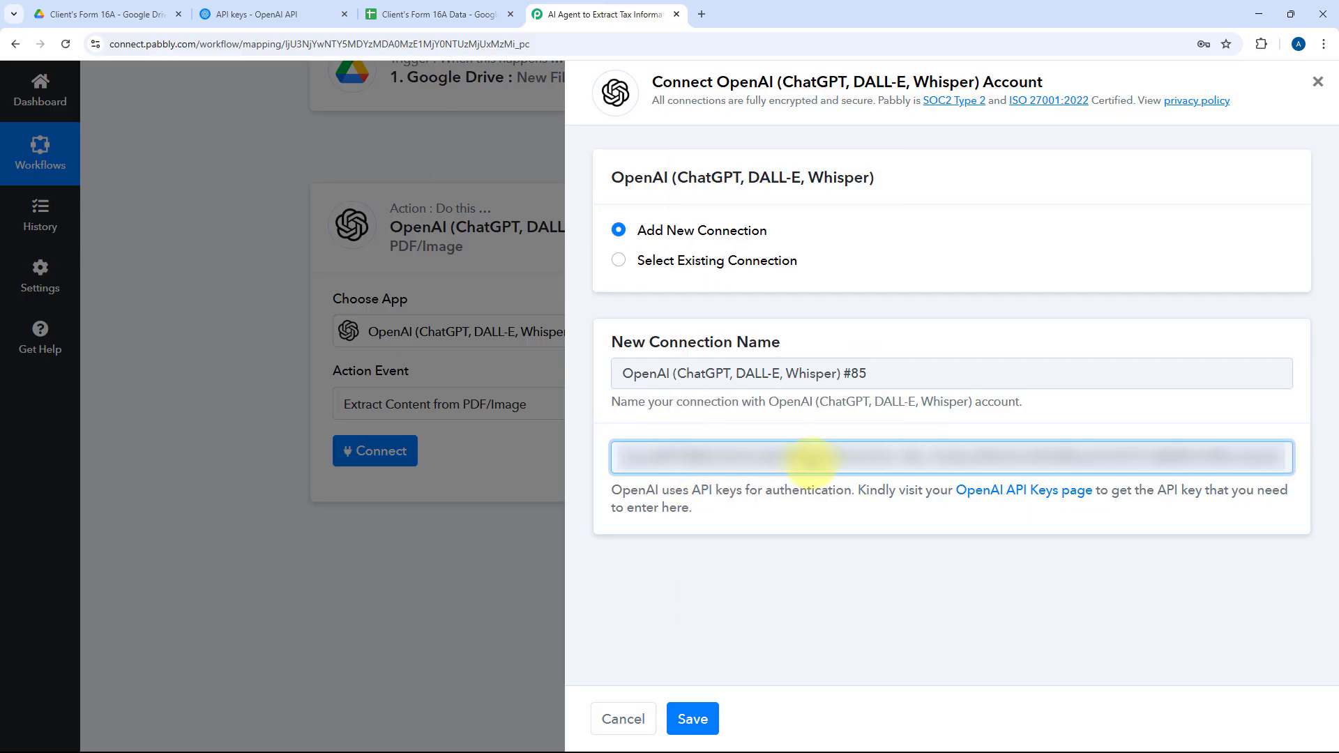
pyautogui.click(704, 719)
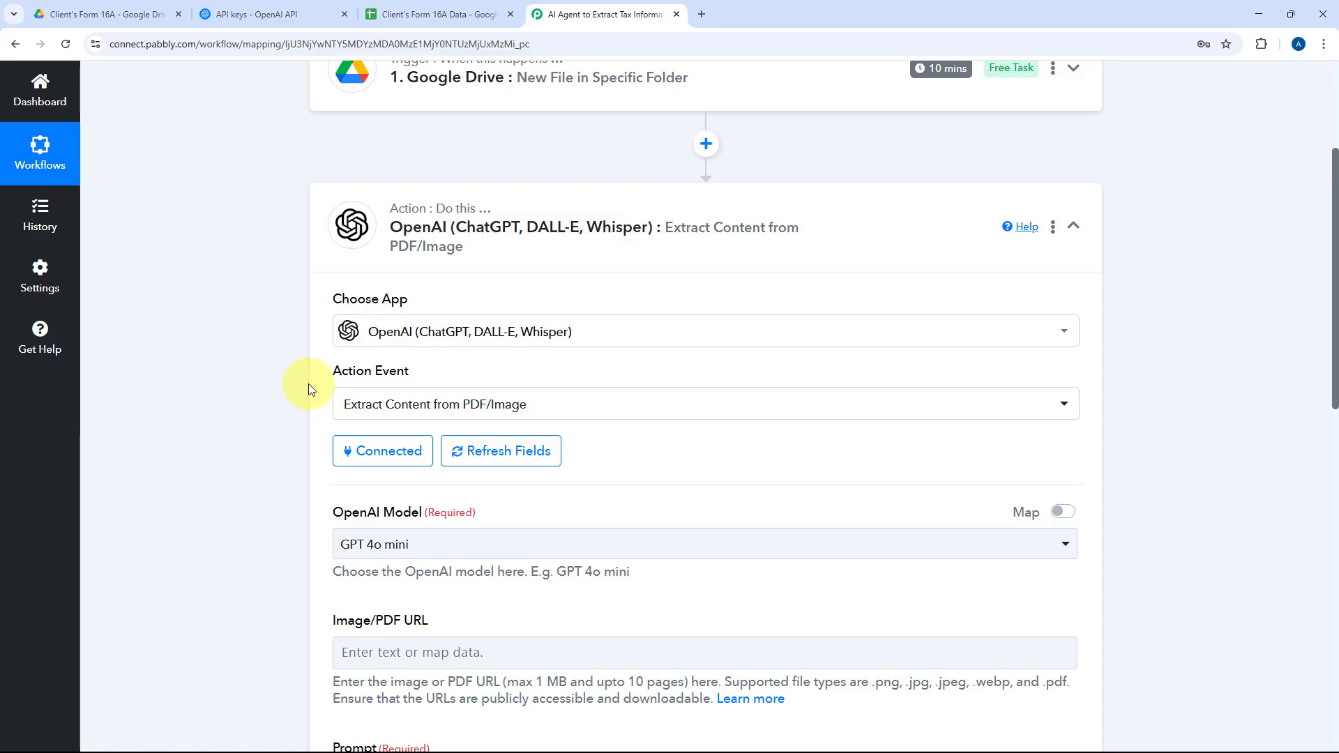
# Select GPT 4o mini as the OpenAI model for the content extraction action.
pyautogui.scroll(-3, 295, 254)
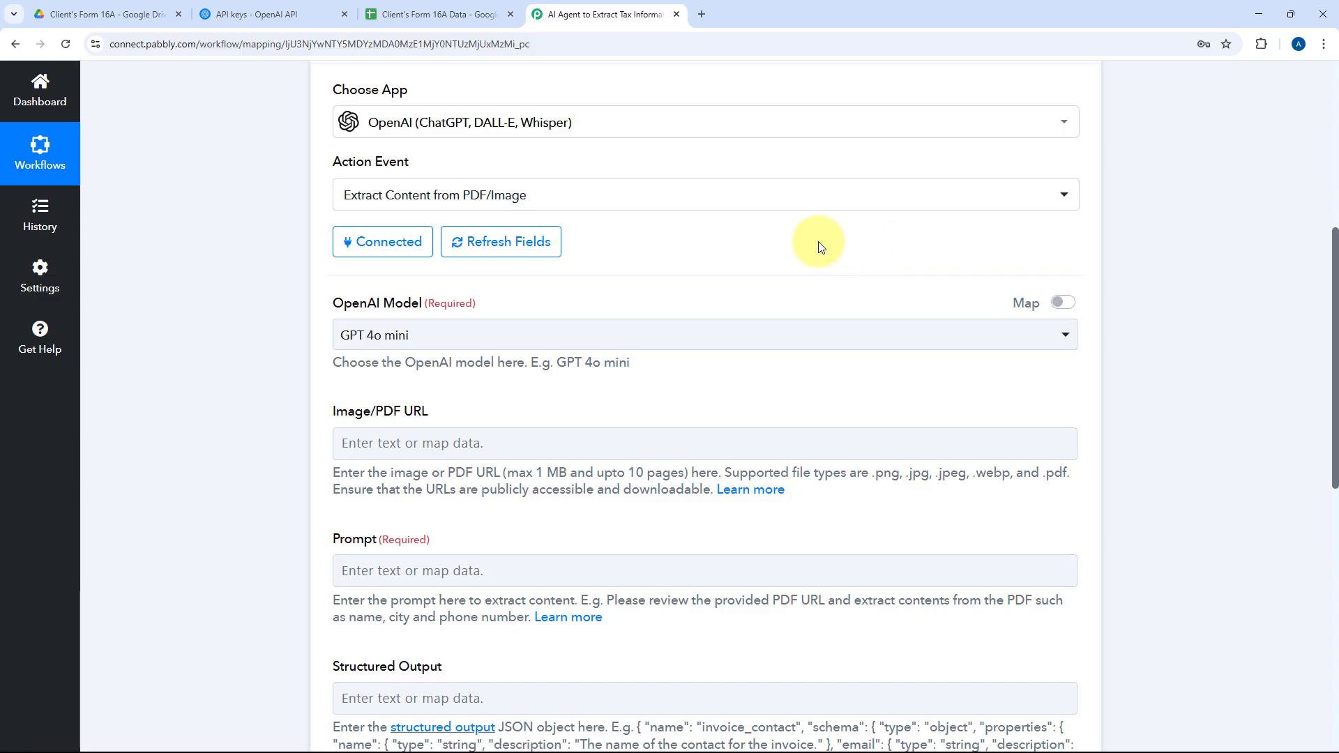
pyautogui.scroll(-2, 600, 210)
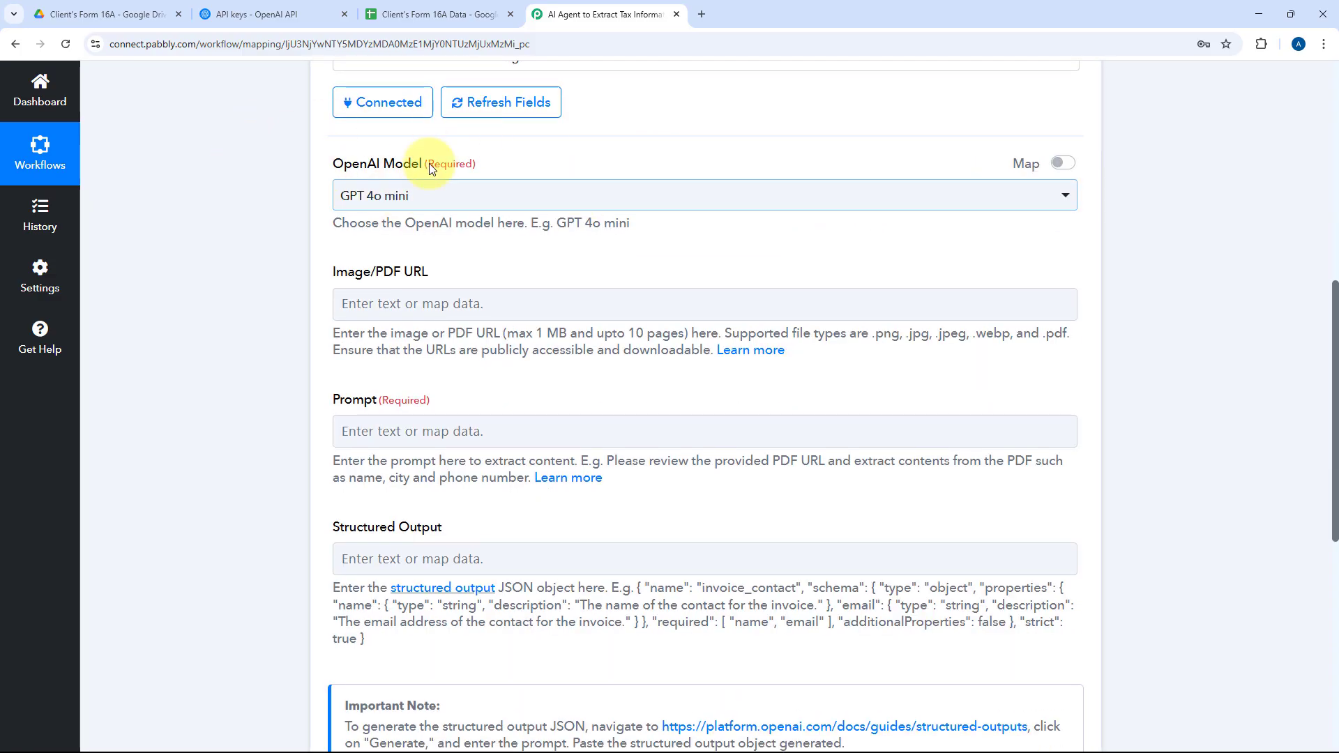
pyautogui.click(568, 195)
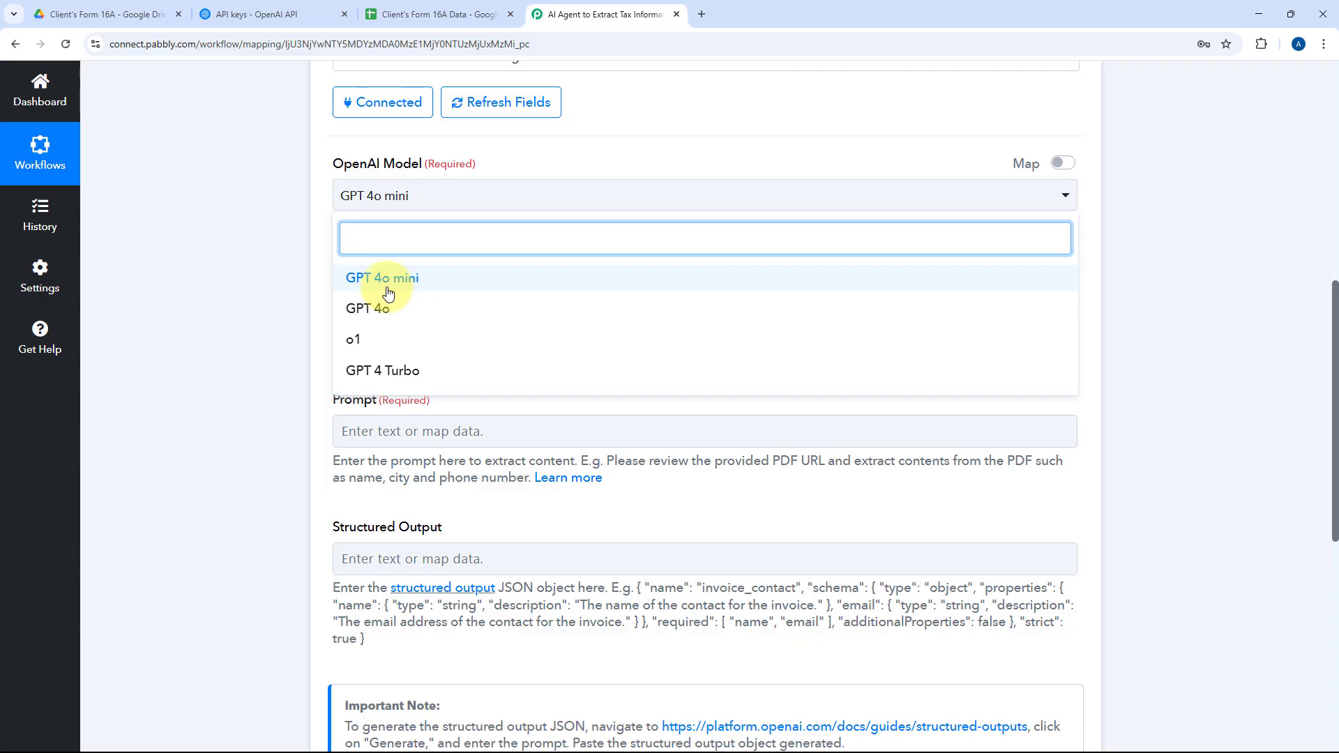
pyautogui.click(346, 283)
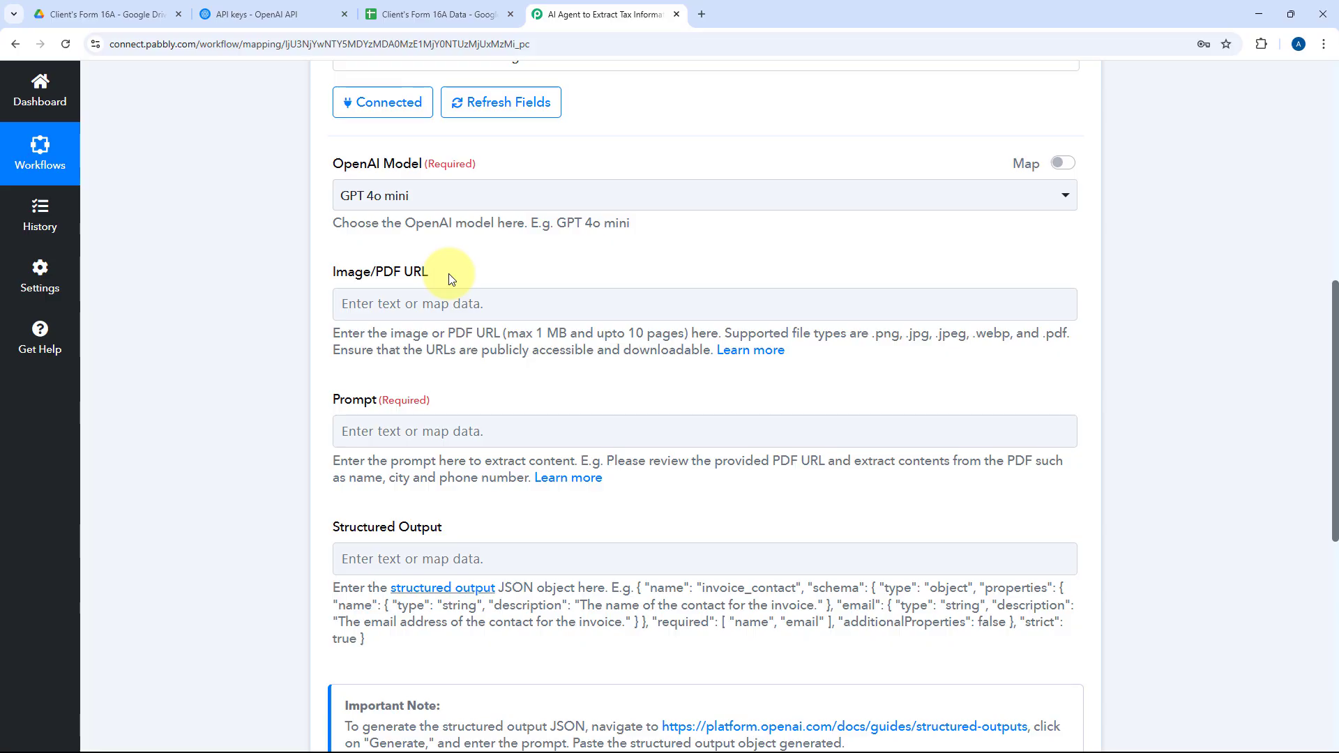
# Reopen the Google Drive trigger and examine the WebContentLink entry in its received response.
pyautogui.scroll(8, 454, 277)
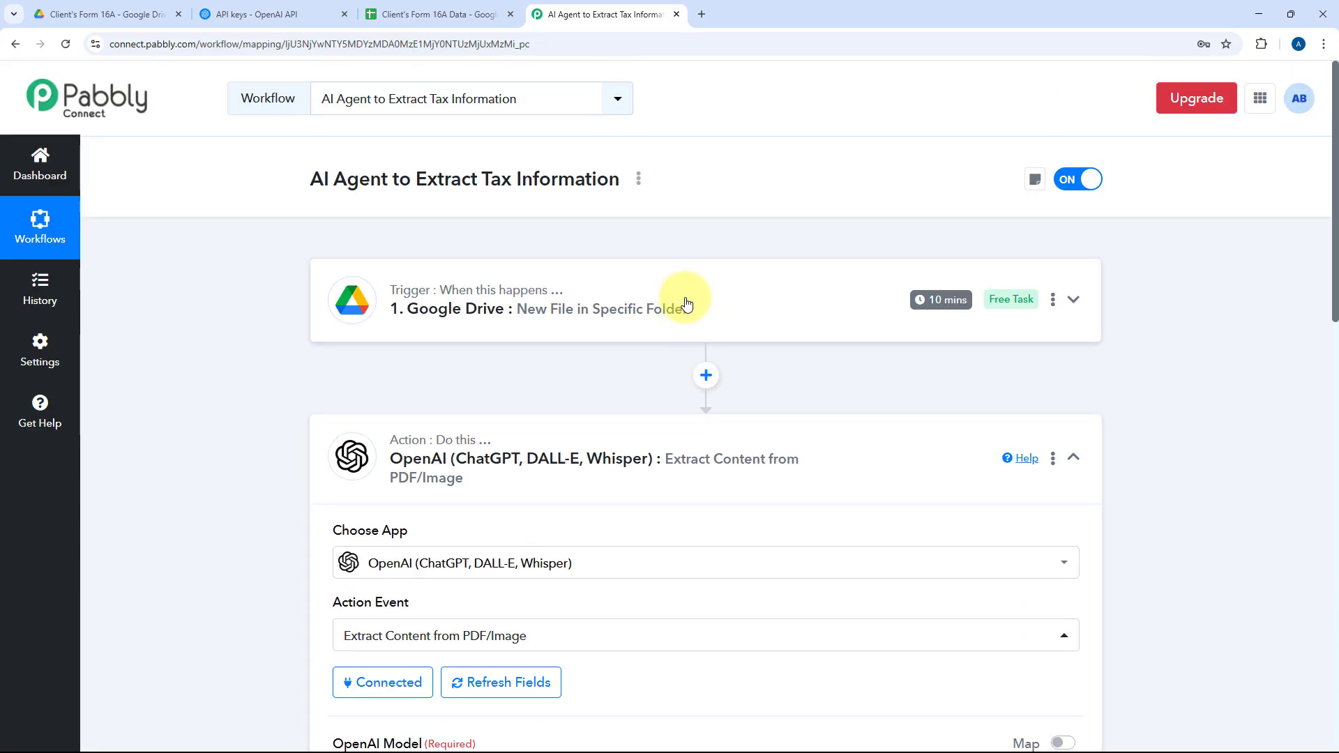
pyautogui.click(687, 299)
pyautogui.scroll(-4, 279, 328)
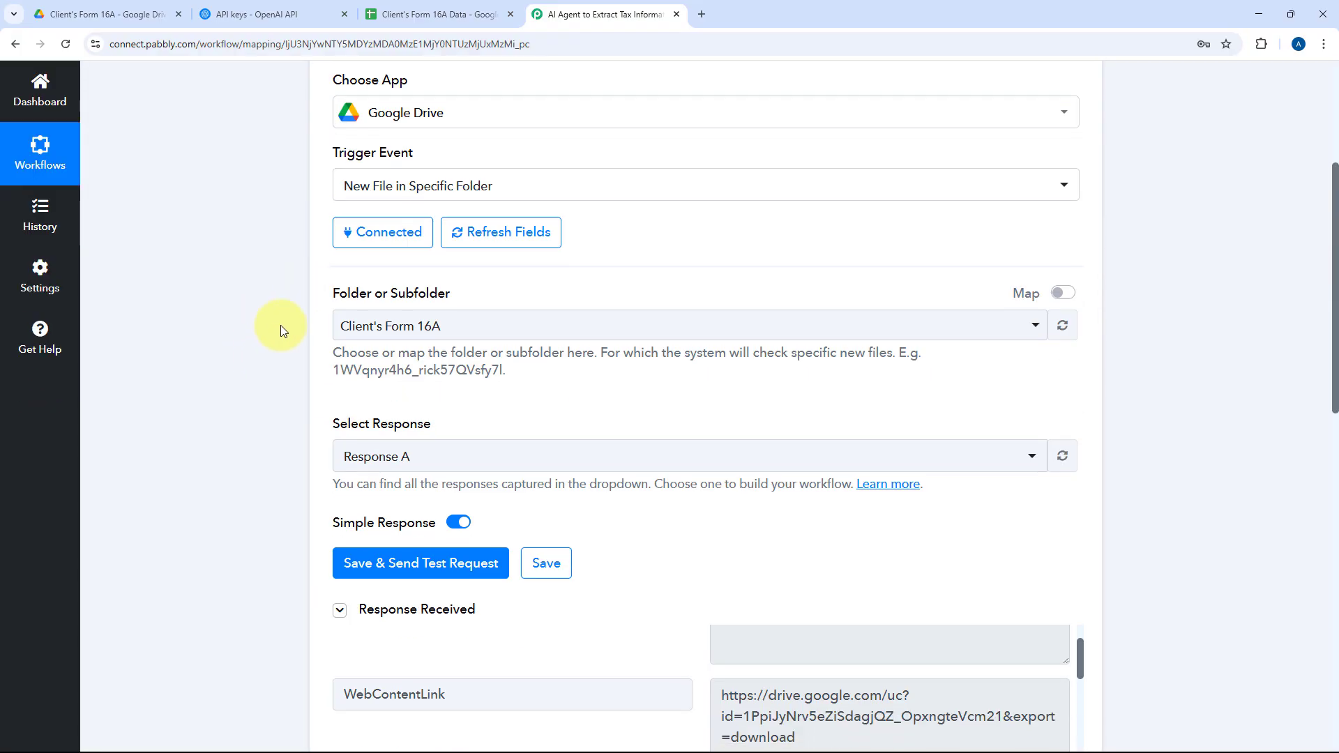
pyautogui.scroll(-6, 279, 323)
pyautogui.scroll(3, 645, 297)
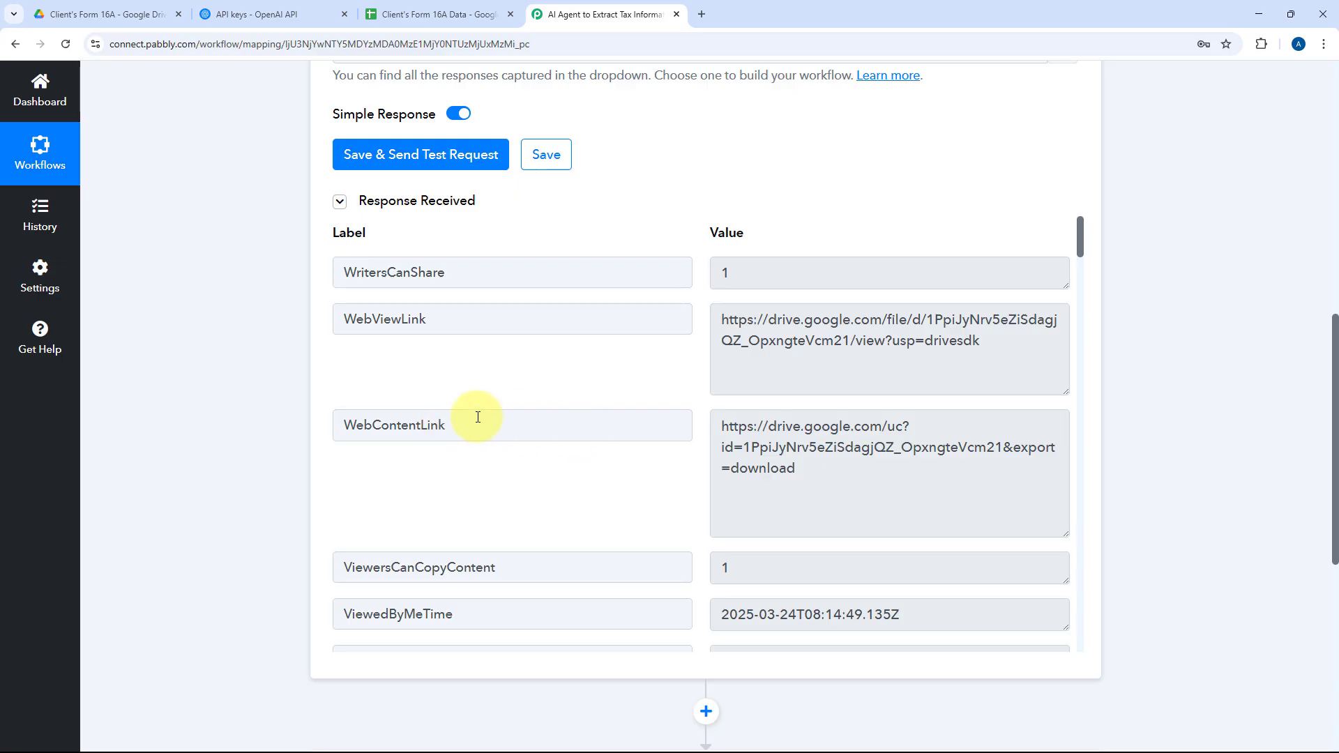
pyautogui.moveTo(472, 424); pyautogui.dragTo(363, 424)
pyautogui.moveTo(863, 488); pyautogui.dragTo(709, 428)
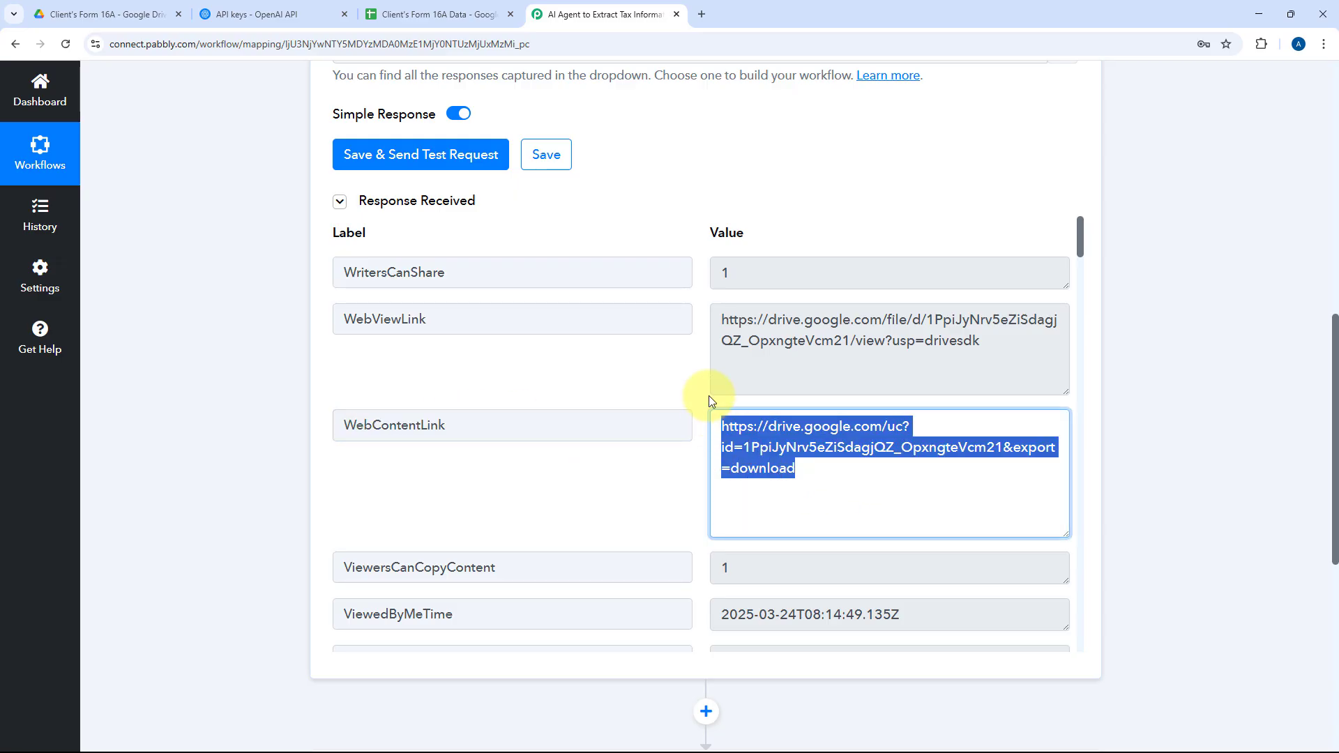
pyautogui.click(704, 398)
pyautogui.scroll(-6, 453, 406)
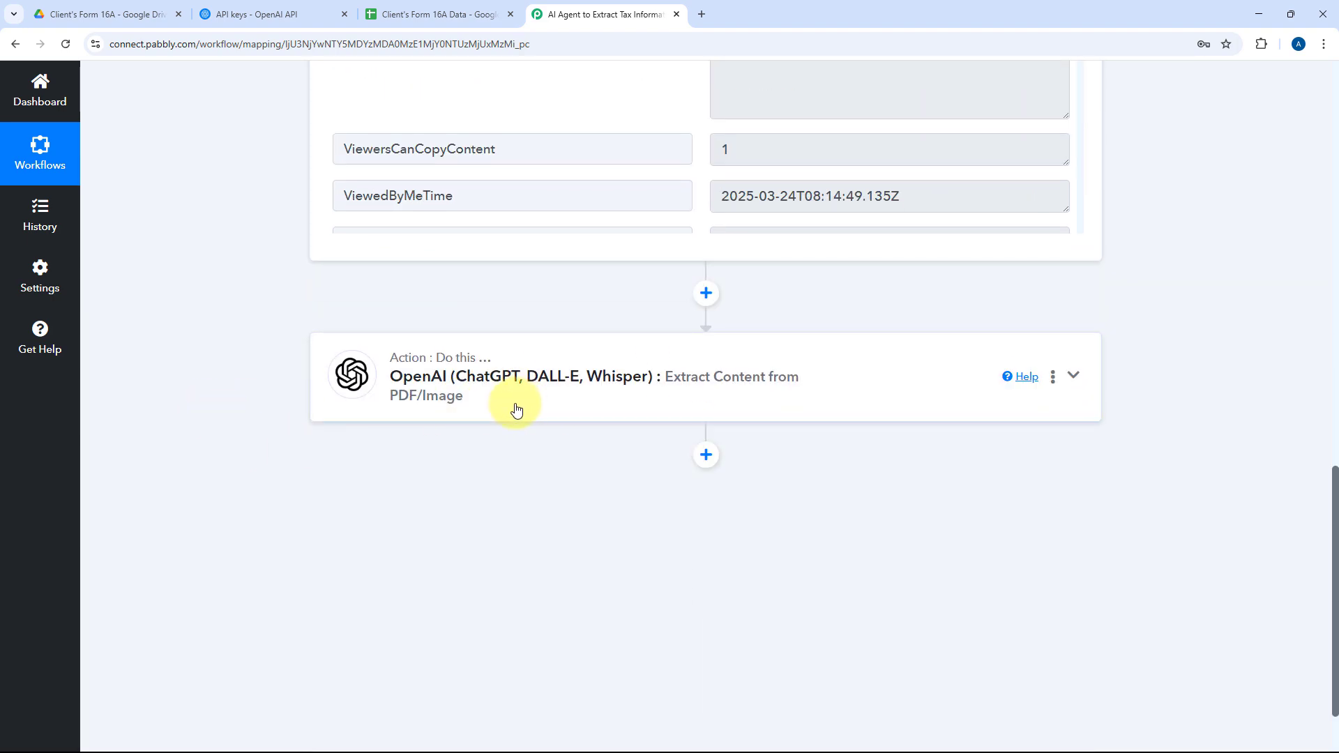
pyautogui.scroll(5, 381, 396)
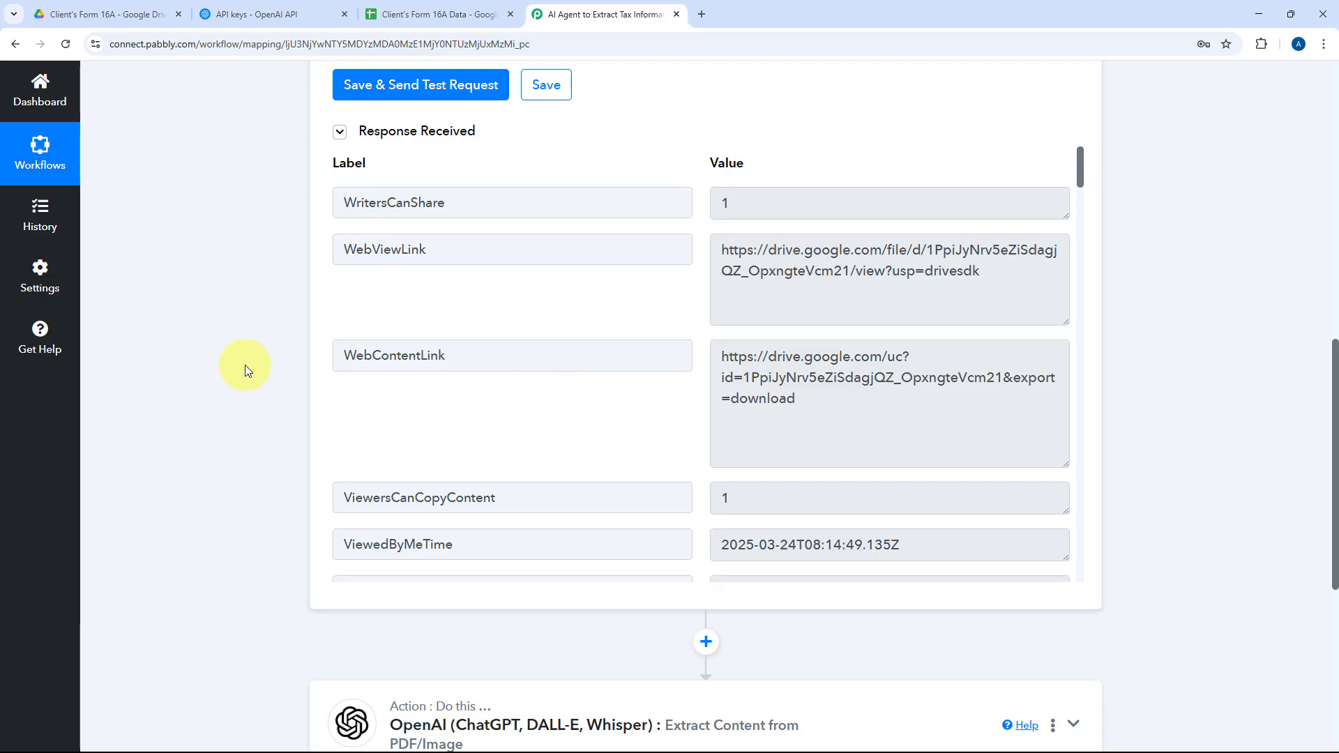
pyautogui.scroll(-4, 242, 370)
# Map the WebContentLink from the Google Drive trigger into the Image/PDF URL field of the OpenAI extraction action.
pyautogui.click(597, 383)
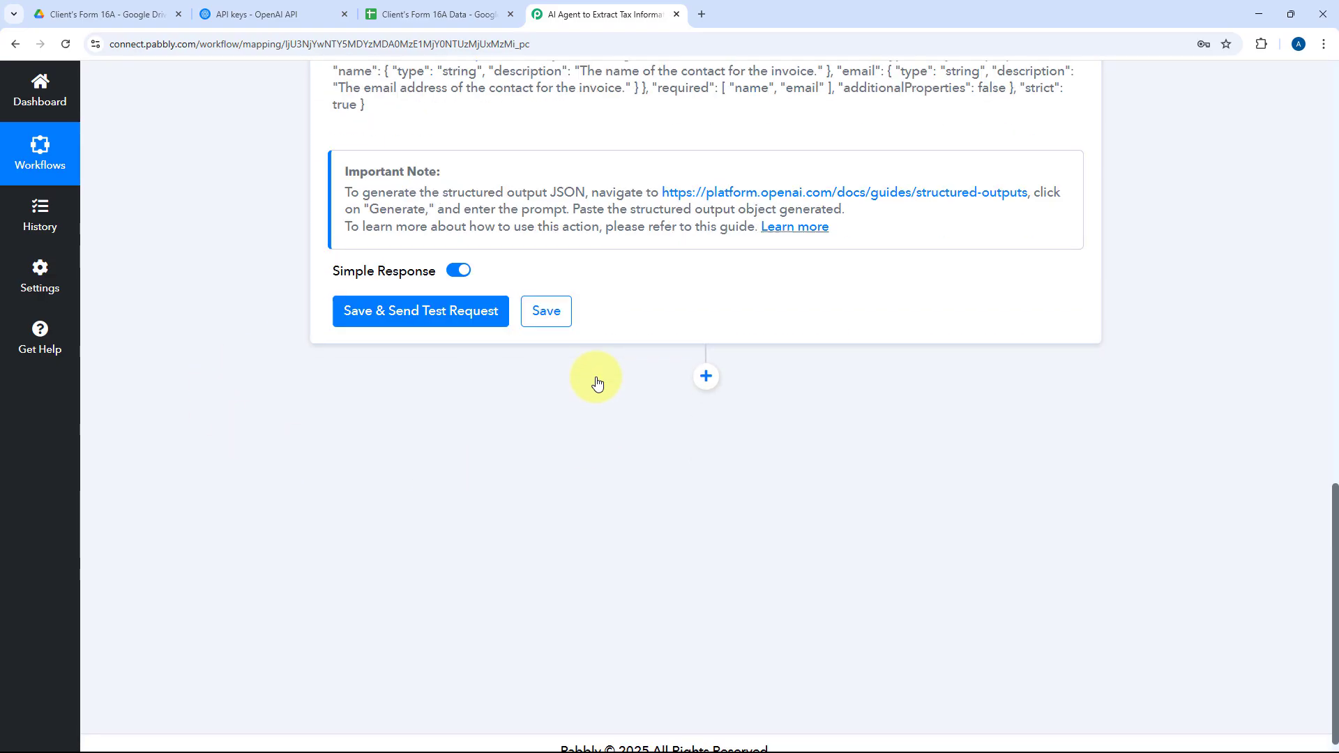
pyautogui.scroll(4, 597, 383)
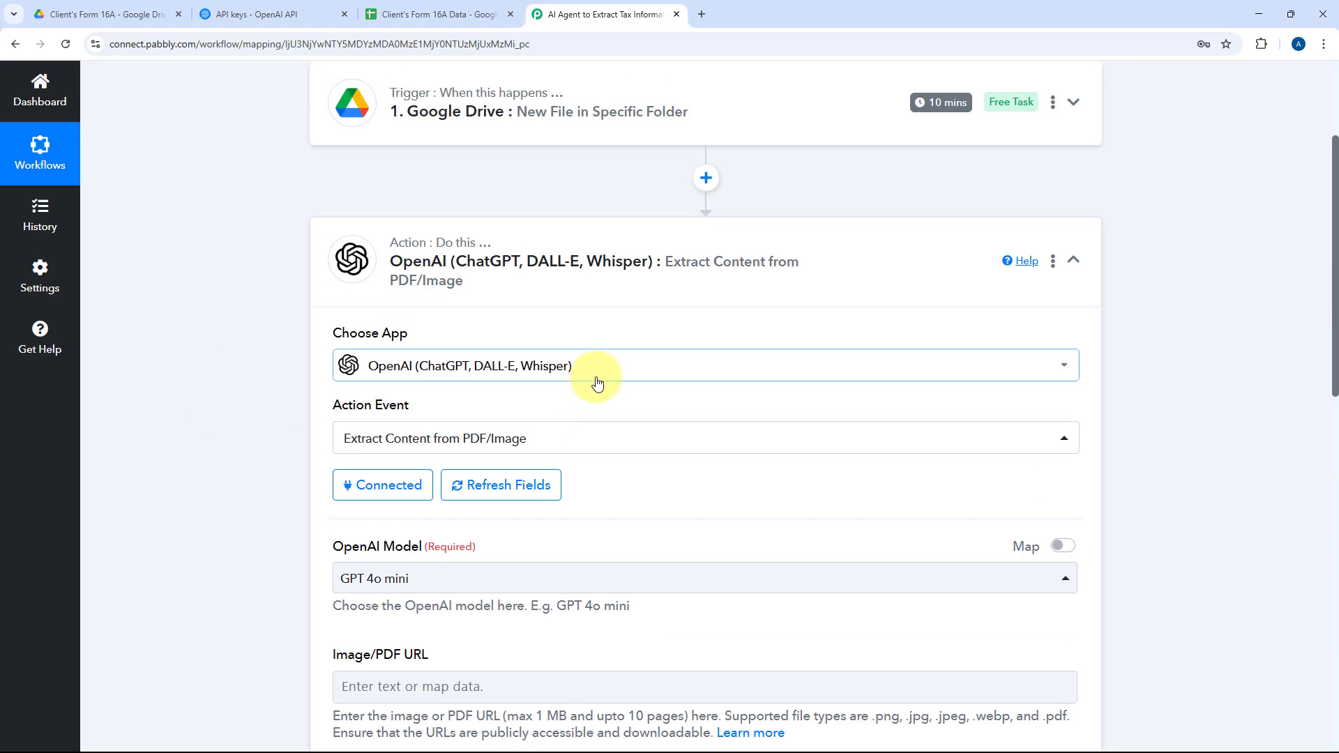
pyautogui.scroll(-5, 597, 383)
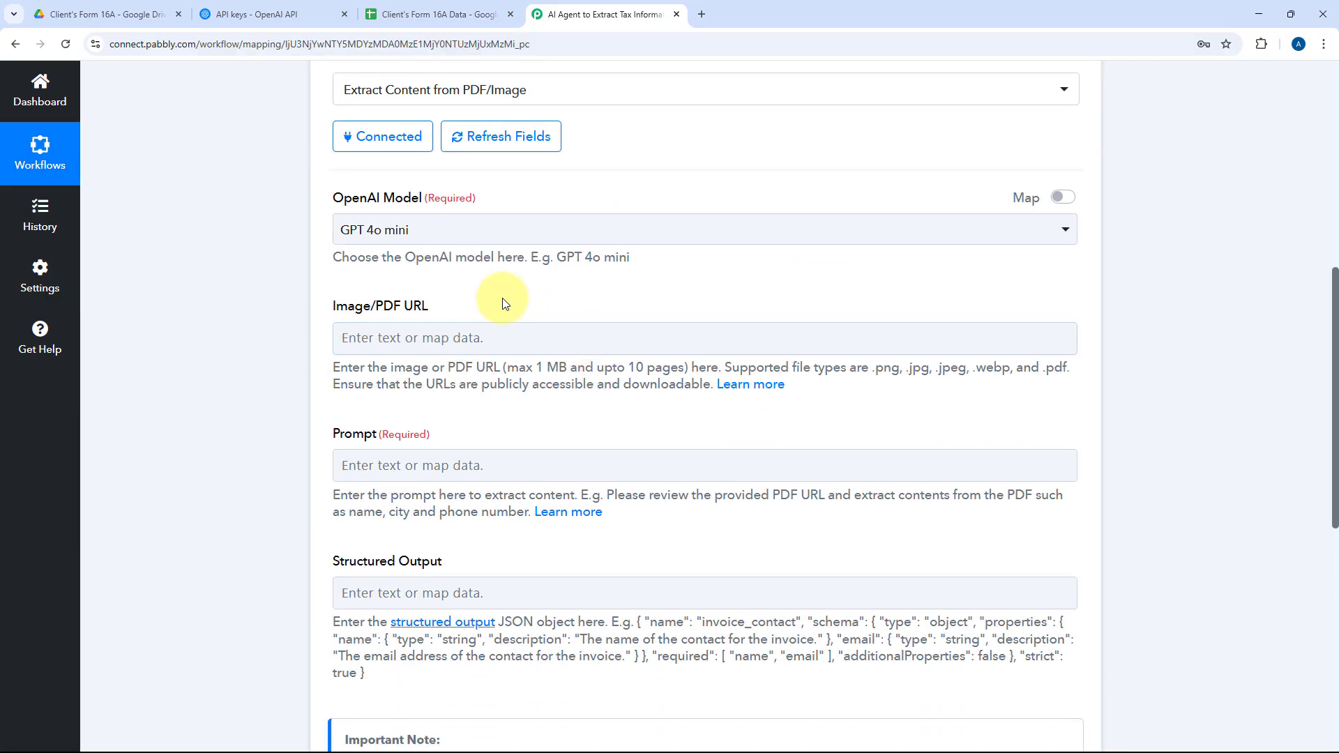
pyautogui.click(387, 341)
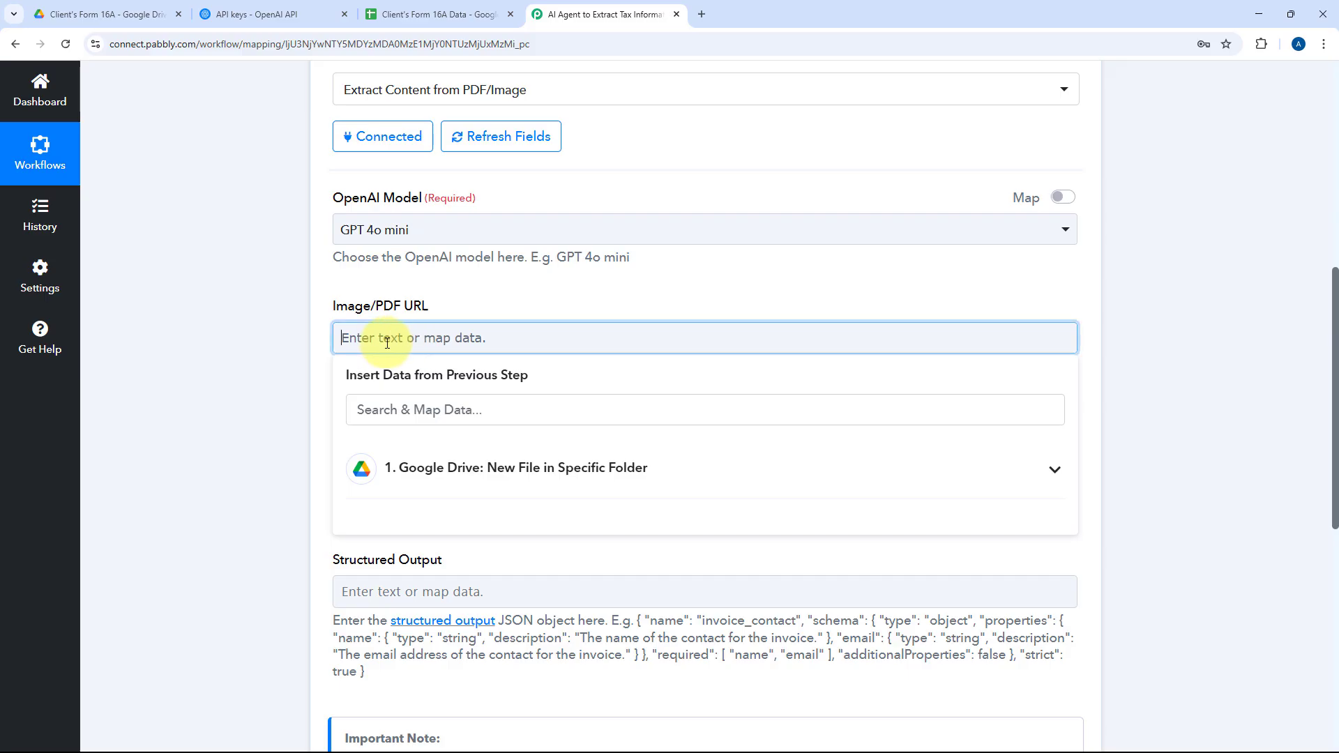
pyautogui.scroll(-3, 298, 362)
pyautogui.click(656, 272)
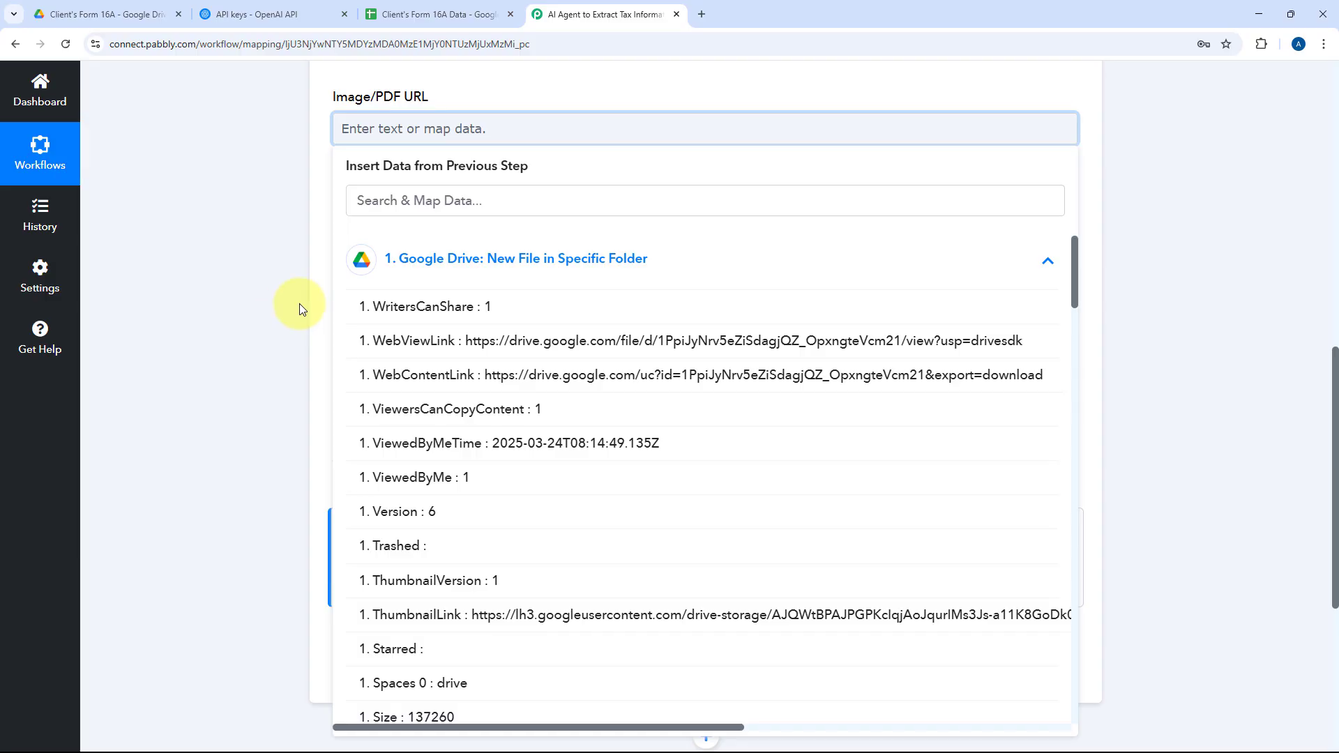
pyautogui.click(488, 382)
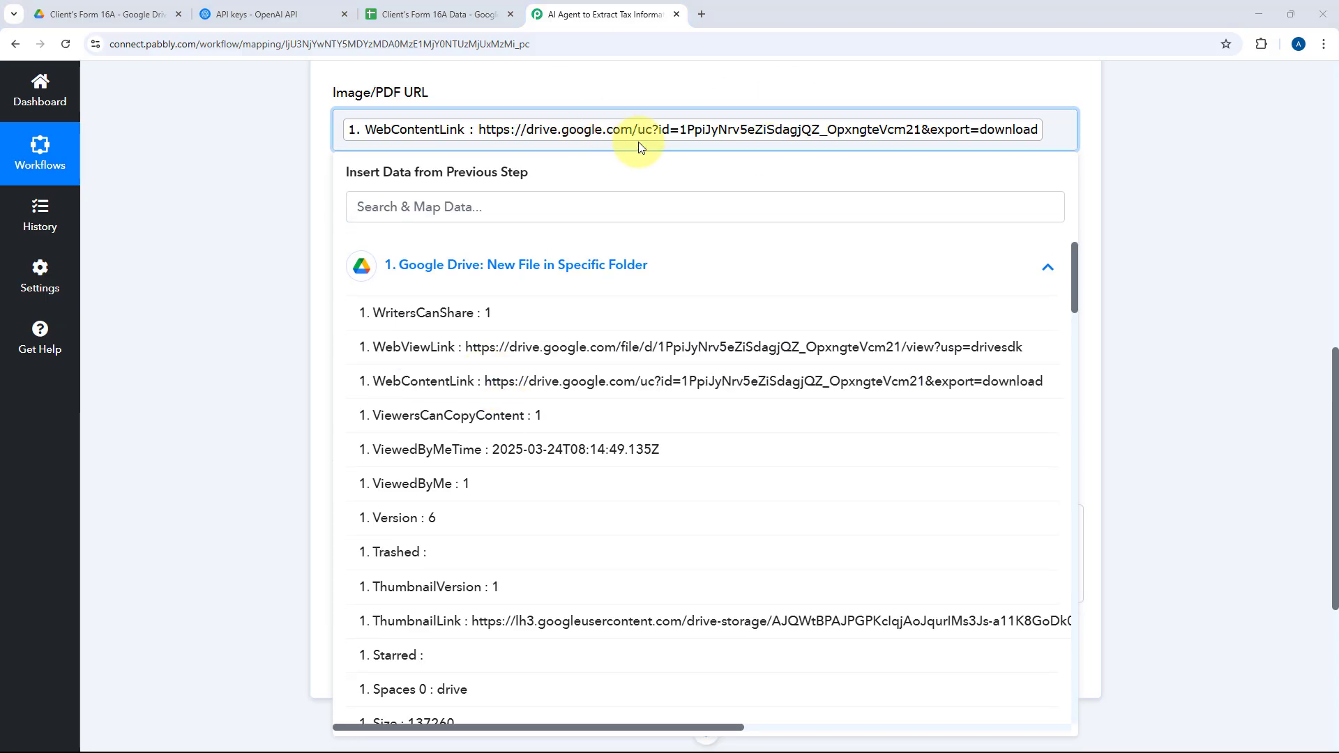
pyautogui.click(663, 85)
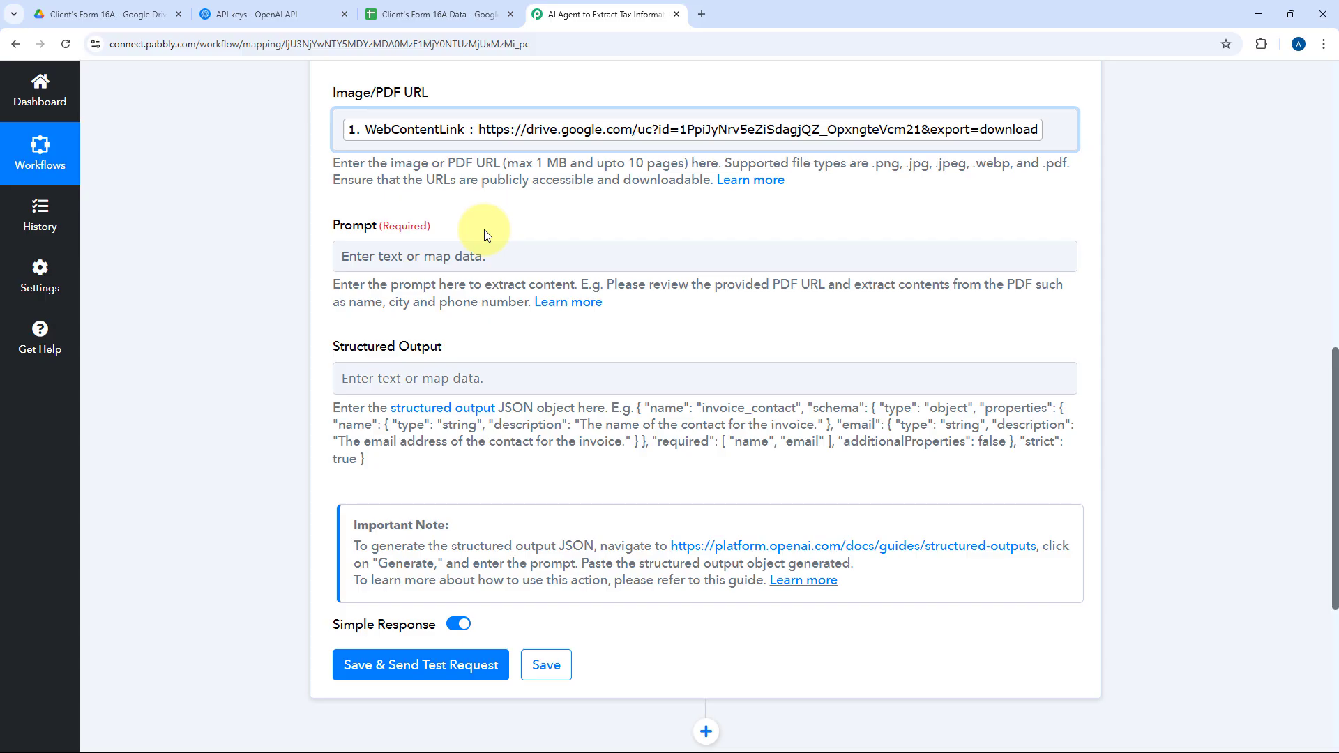
# Enter the extraction prompt "Extract accurate details with proper calculations from the tax document for shared JSON Schema.".
pyautogui.click(468, 258)
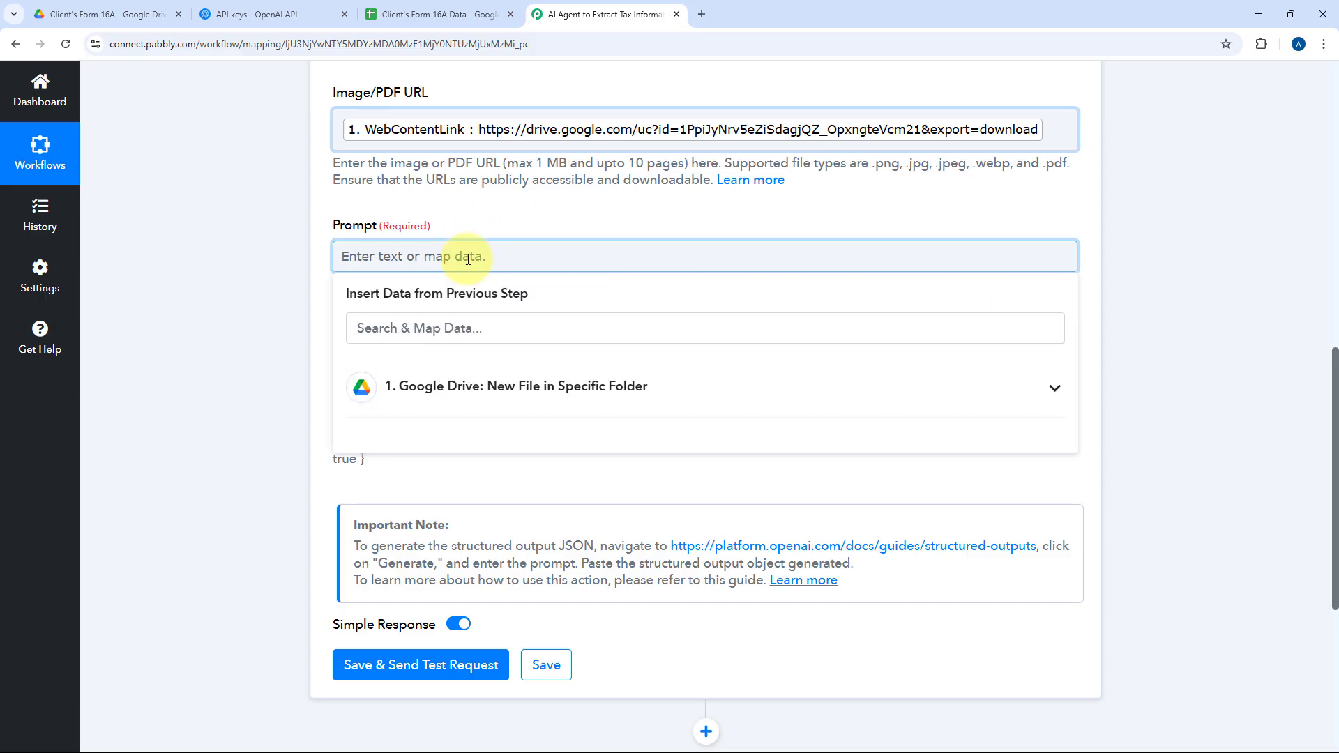
pyautogui.write('Extract accurate details with proper calculations from the tax document for shared JSON Schema.')
pyautogui.click(577, 225)
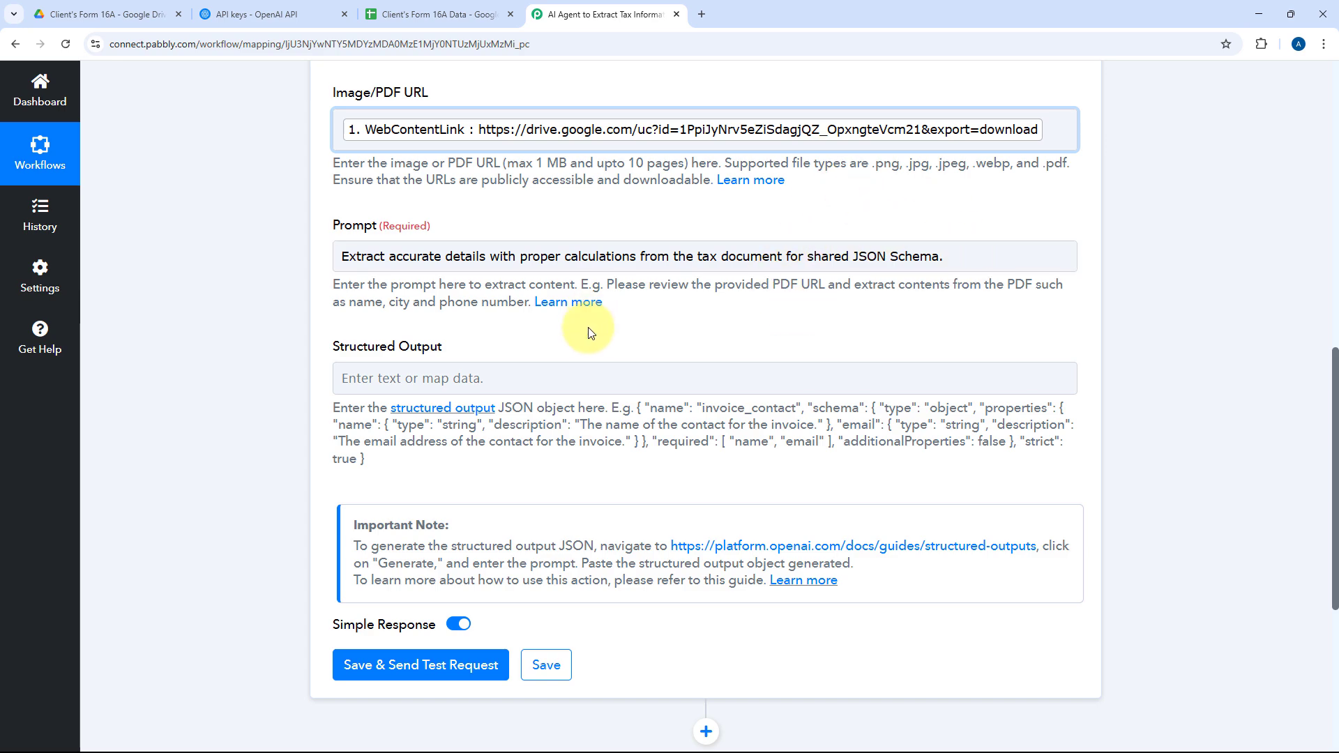
# Open the structured output tutorial video from its help link, pause it, and return to the Pabbly Connect workflow.
pyautogui.scroll(-1, 567, 337)
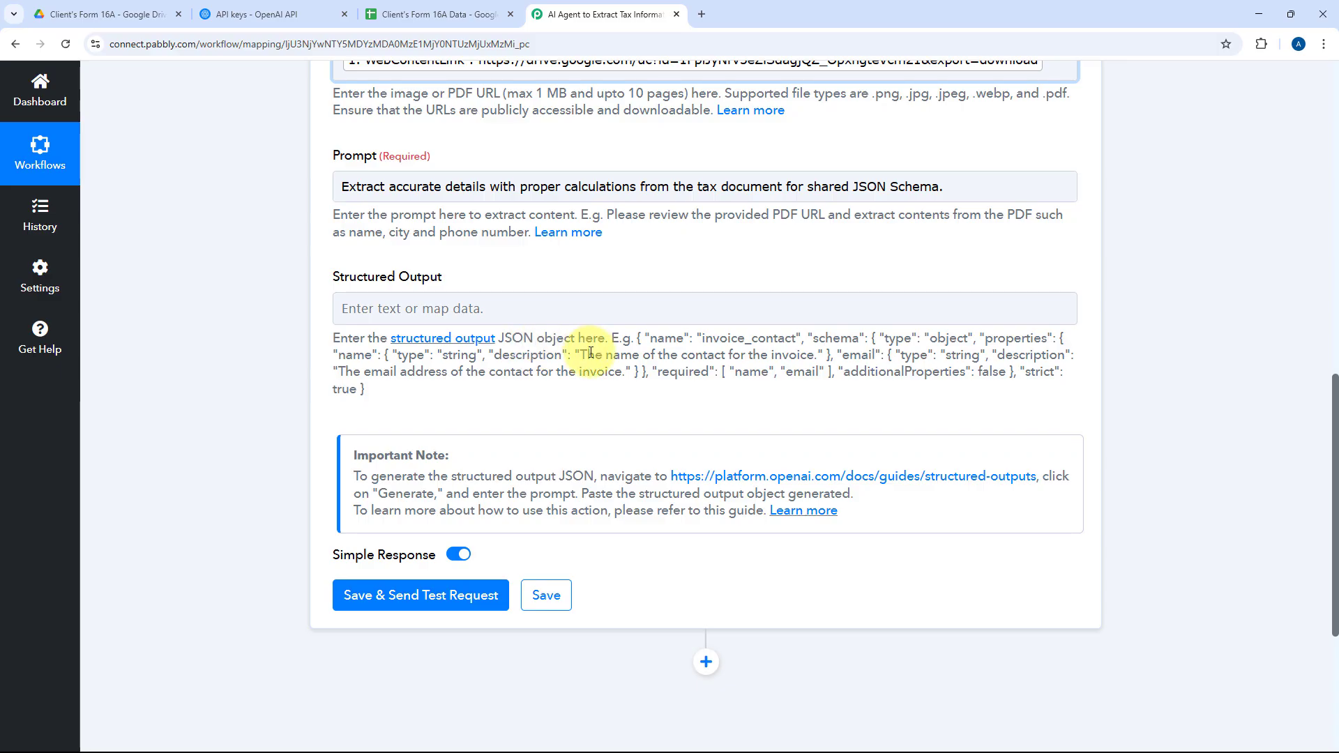
pyautogui.click(464, 344)
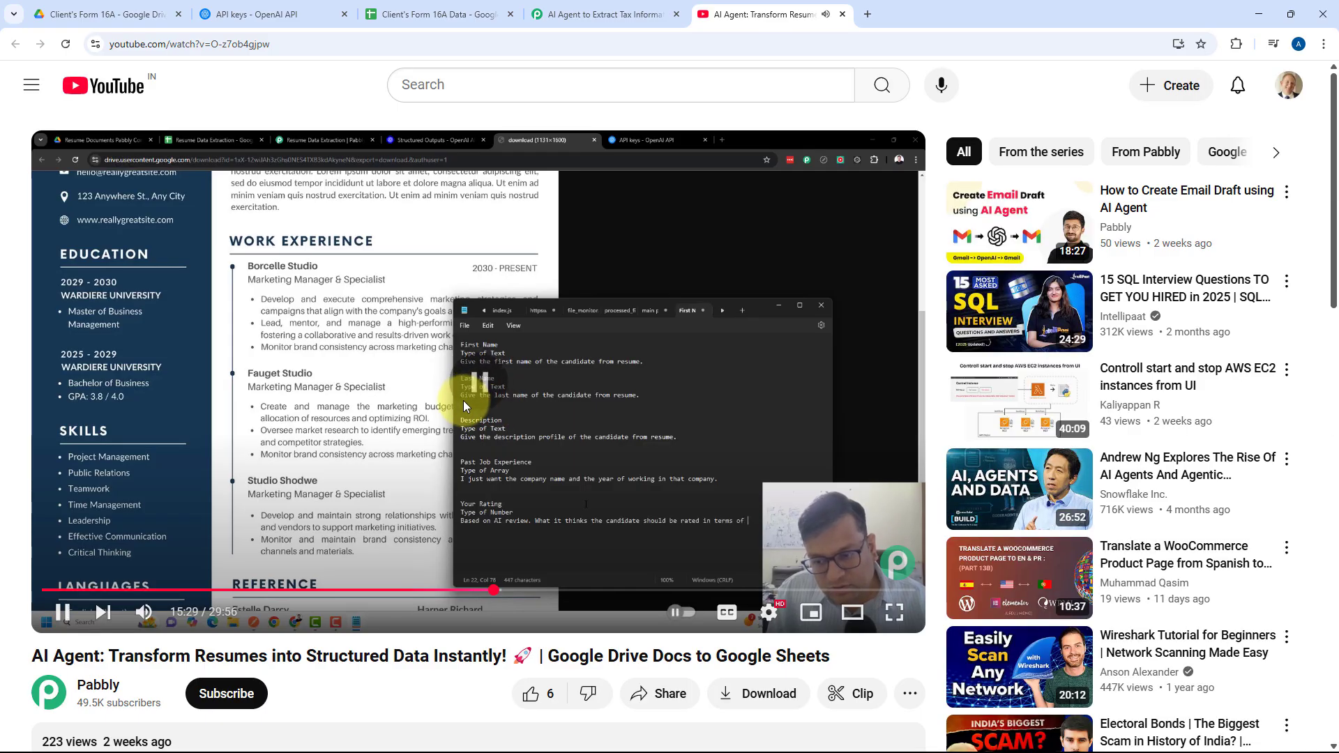
pyautogui.click(463, 401)
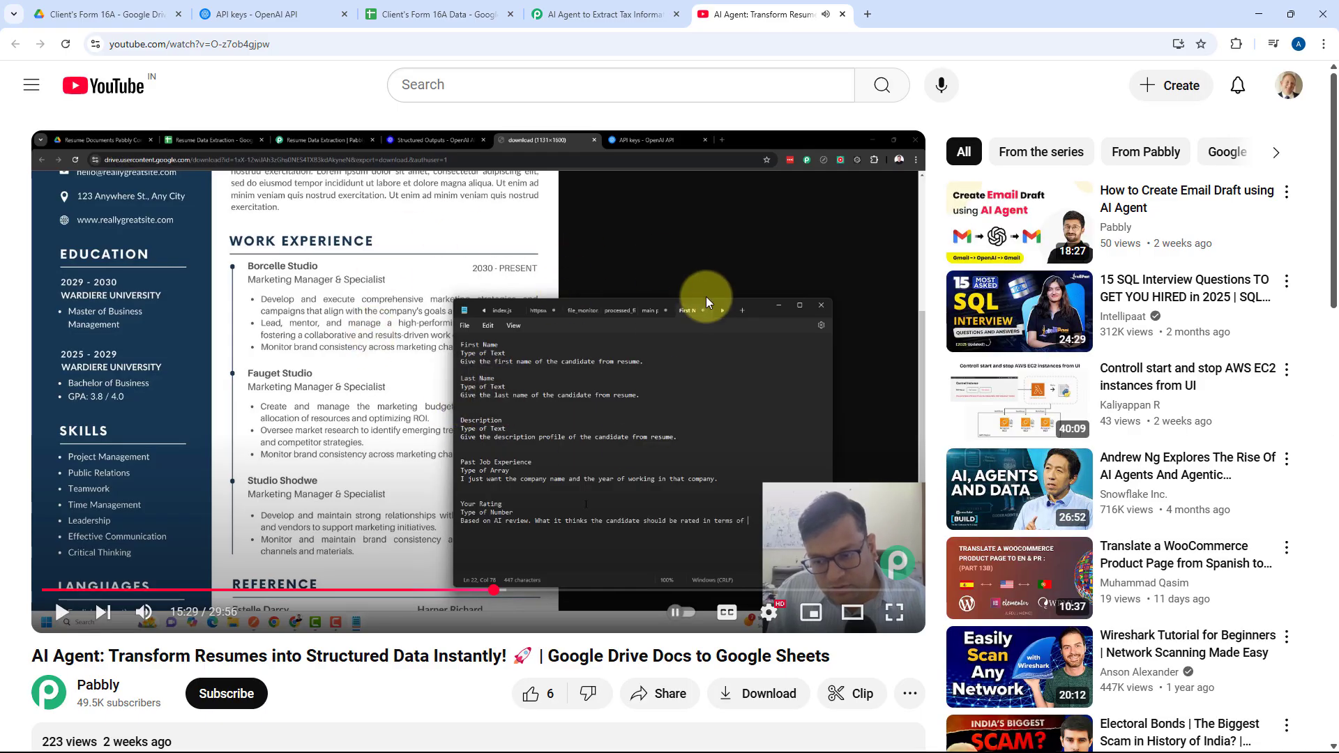
pyautogui.click(592, 14)
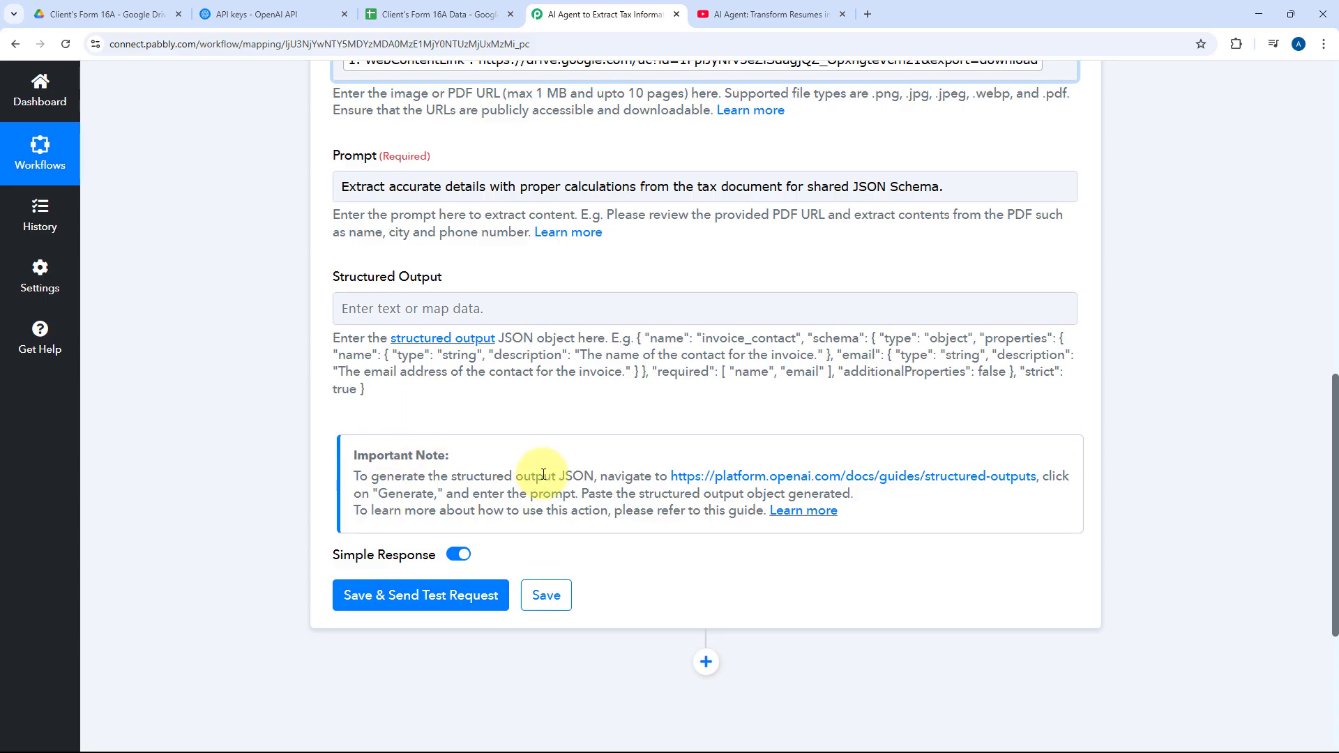
# Open OpenAI's Structured Outputs guide and begin the schema generator prompt with "I am extracting Tax details from document and I want details for:".
pyautogui.click(858, 482)
pyautogui.click(907, 12)
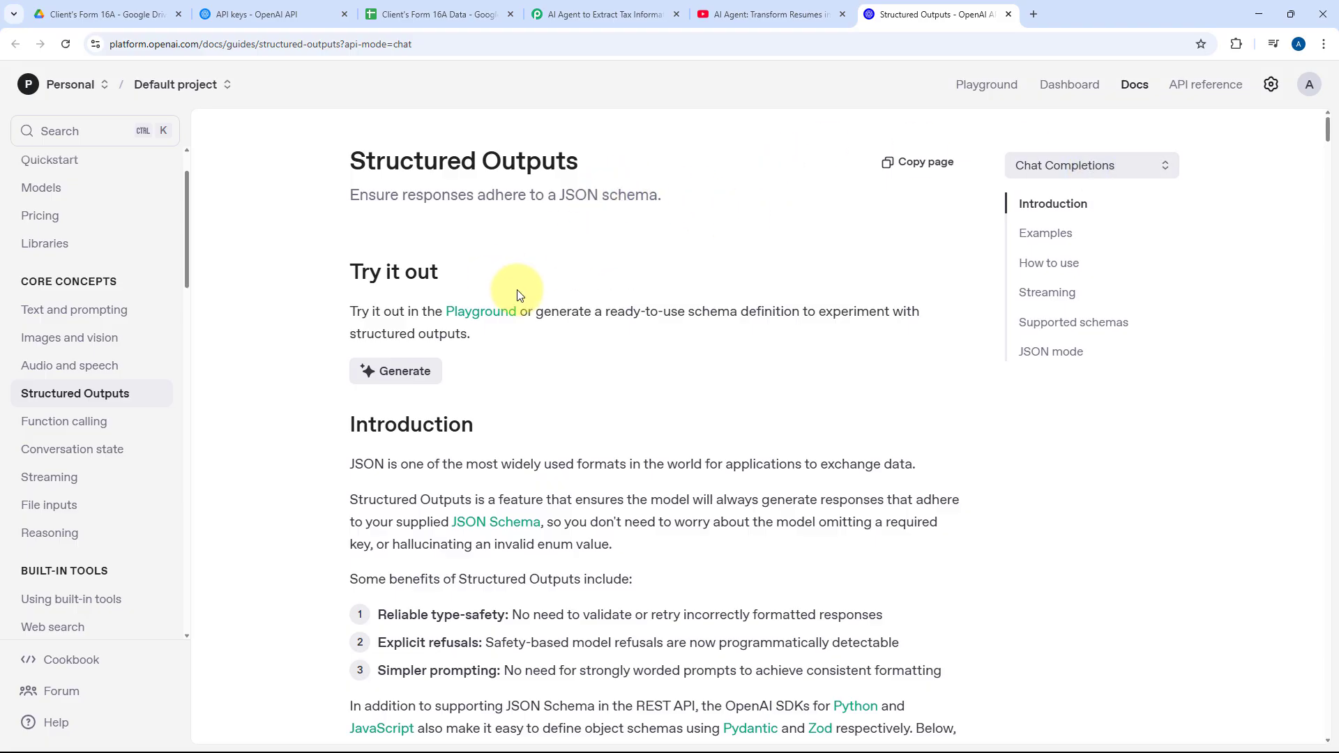
pyautogui.click(423, 382)
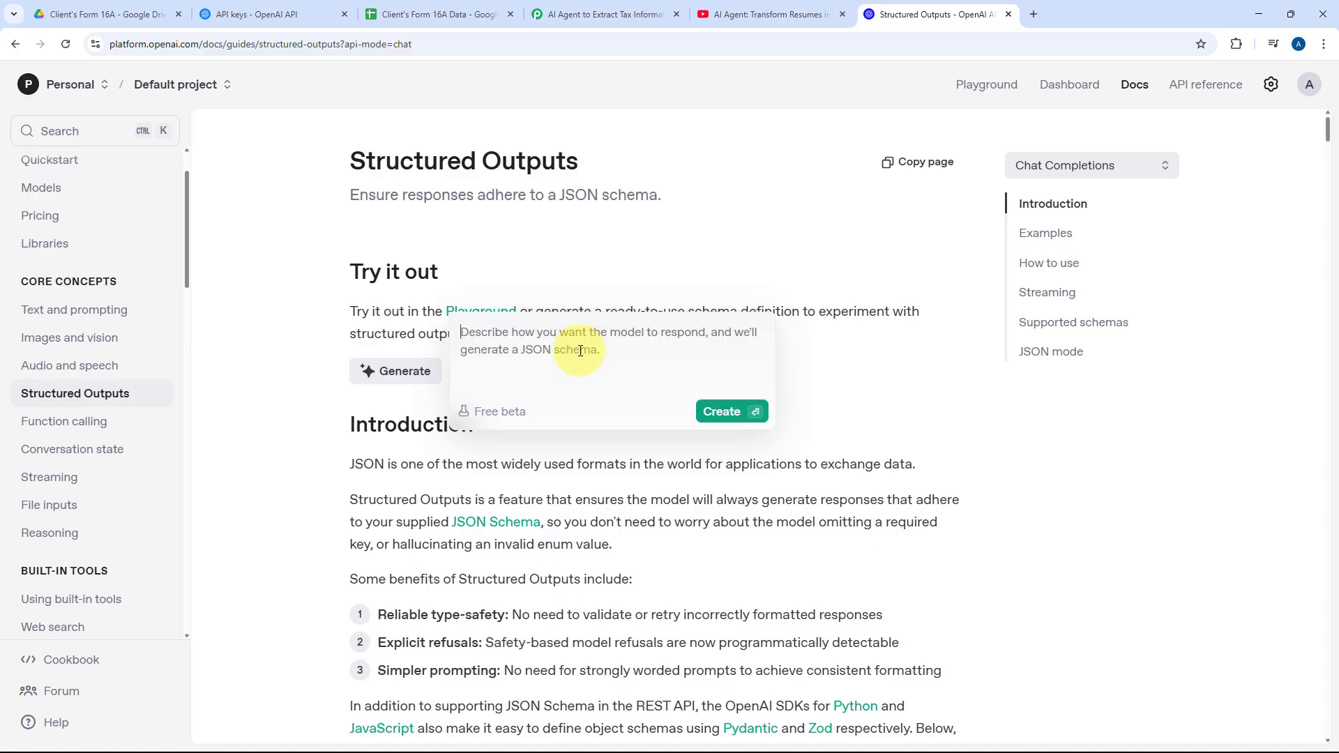
pyautogui.write('I am extracting Tax details from document and I want details for:')
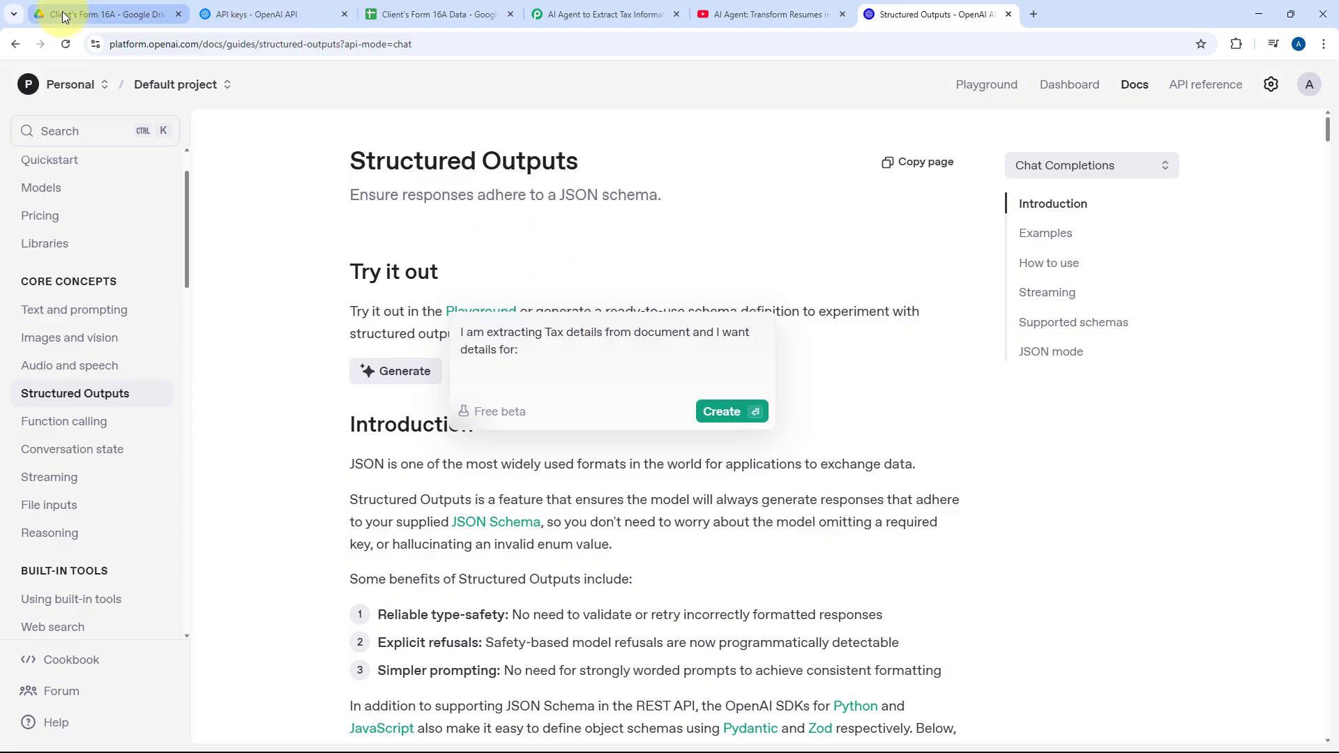
# Copy the header row A1:S1, from Certificate No. to Total Tax Deposited, in the Client's Form 16A Data spreadsheet.
pyautogui.click(424, 11)
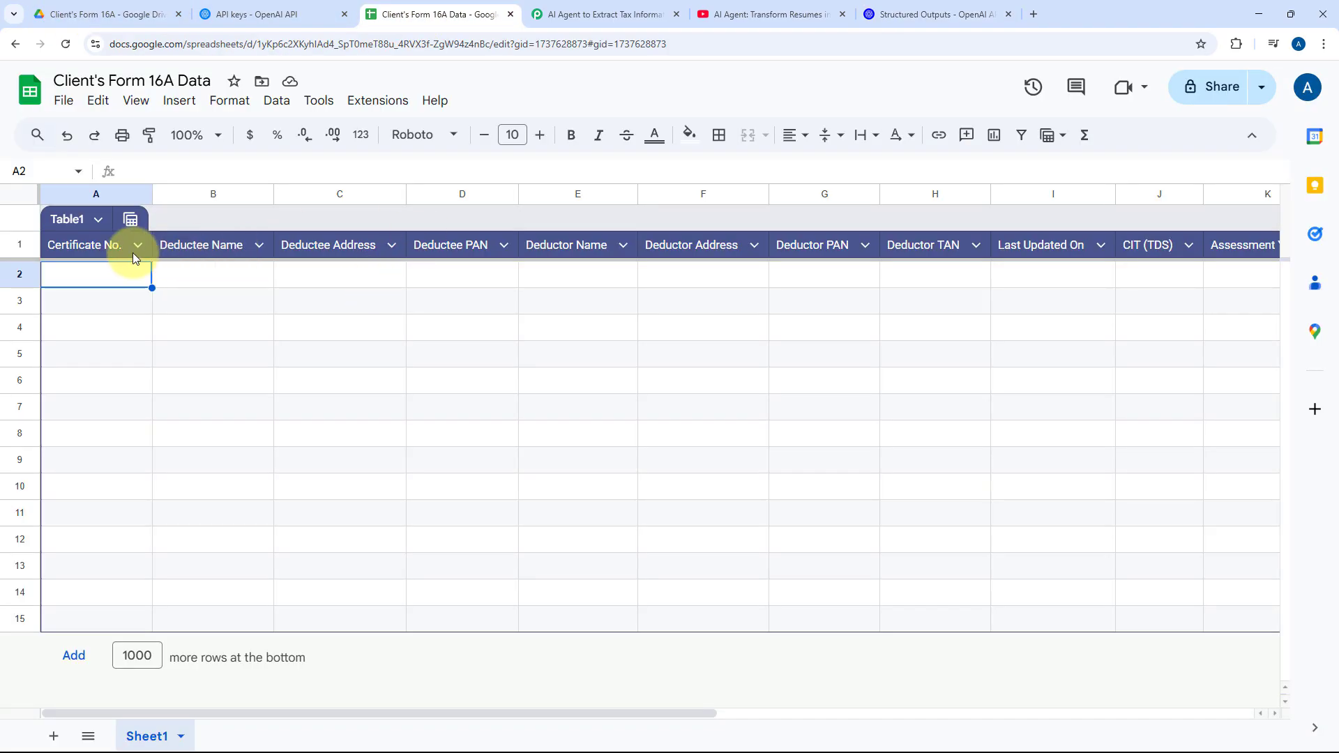
pyautogui.click(106, 250)
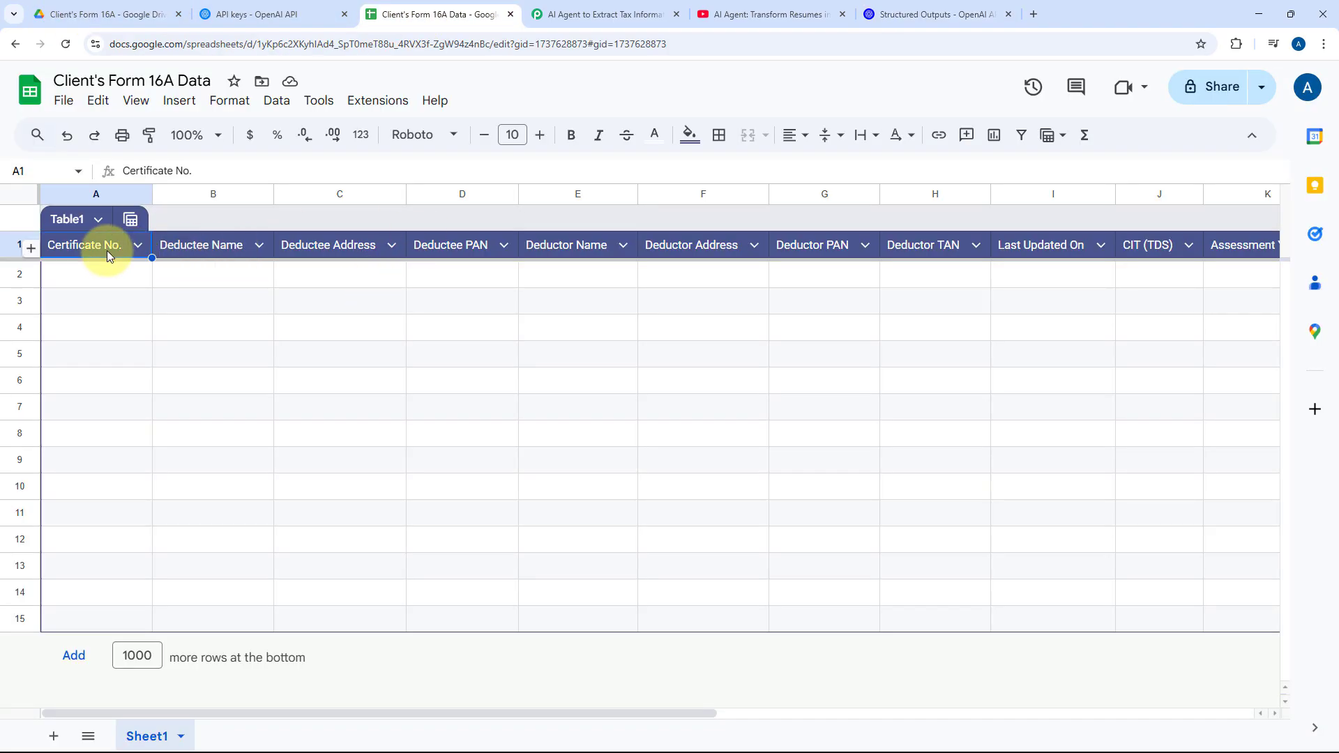
pyautogui.hotkey('ctrl', 'shift', 'Right')
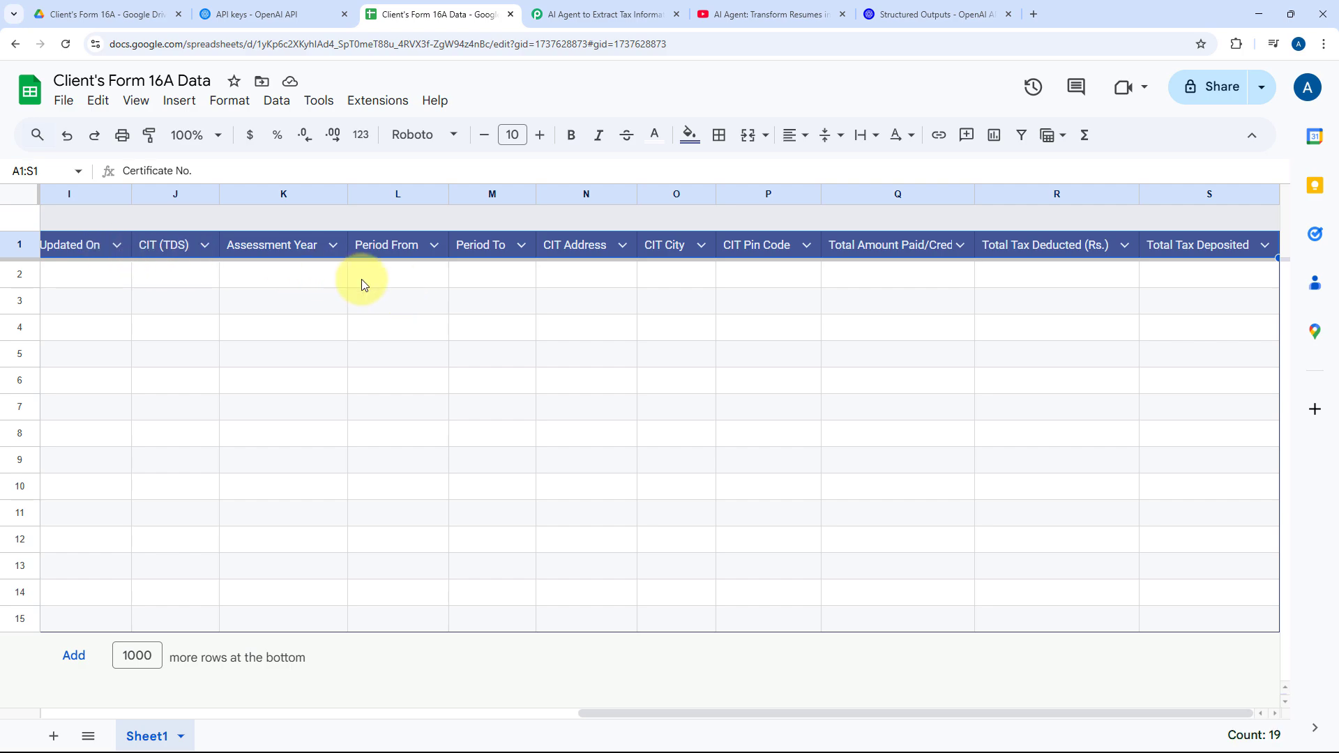
pyautogui.hscroll(-10, 529, 254)
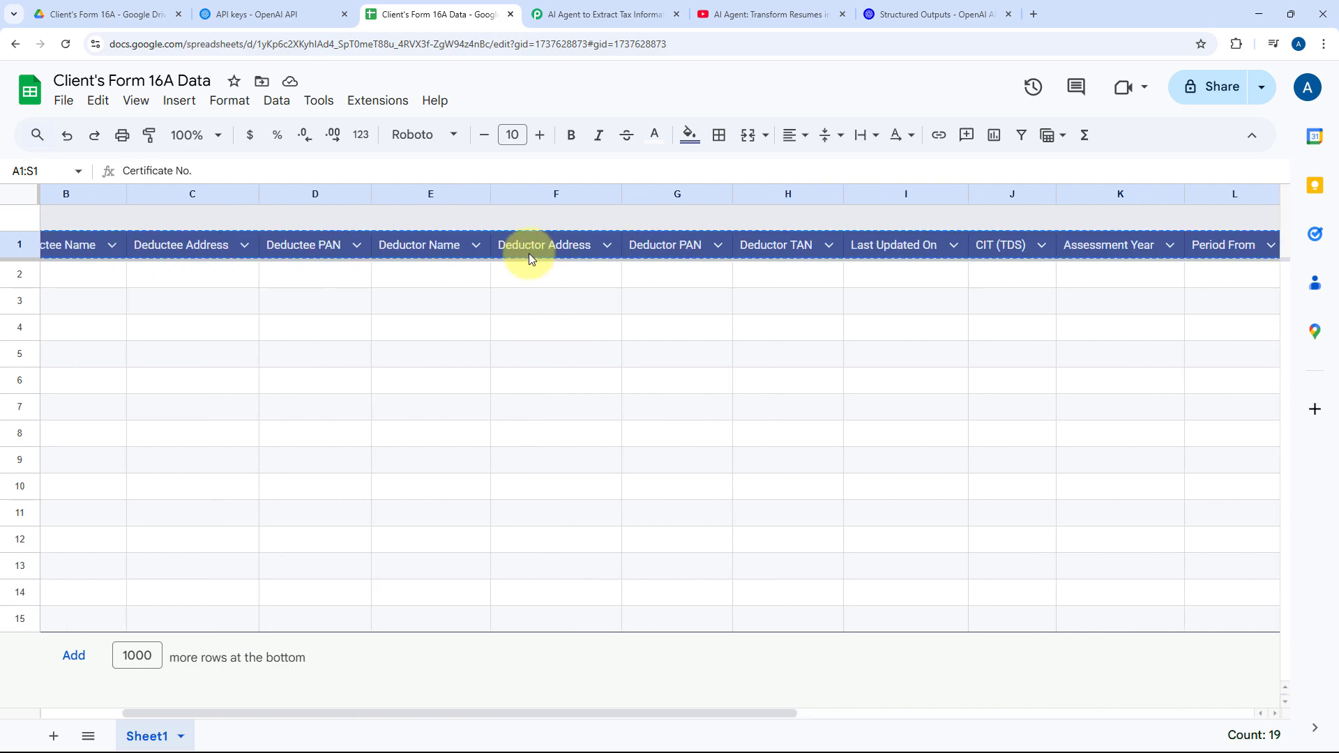
# Append the copied column headers to the schema generator prompt on the Structured Outputs page and create the JSON schema.
pyautogui.click(925, 7)
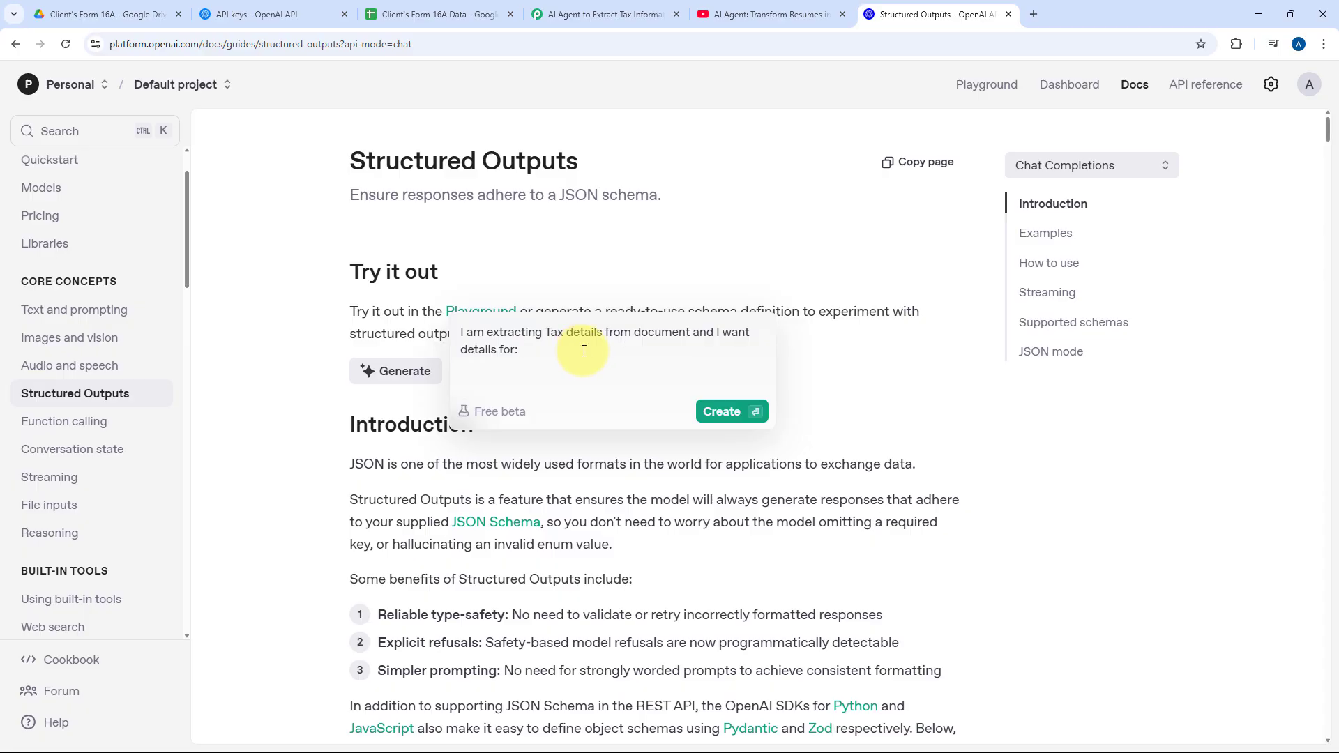
pyautogui.write('Certificate No.\tDeductee Name\tDeductee Address\tDeductee PAN\tDeductor Name\tDeductor Address\tDeductor PAN\tDeductor TAN\tLast Updated On\tCIT (TDS)\tAssessment Year\tPeriod From\tPeriod To\tCIT Address\tCIT City\tCIT Pin Code\tTotal Amount Paid/Credited\tTotal Tax Deducted (Rs.)\tTotal Tax Deposited')
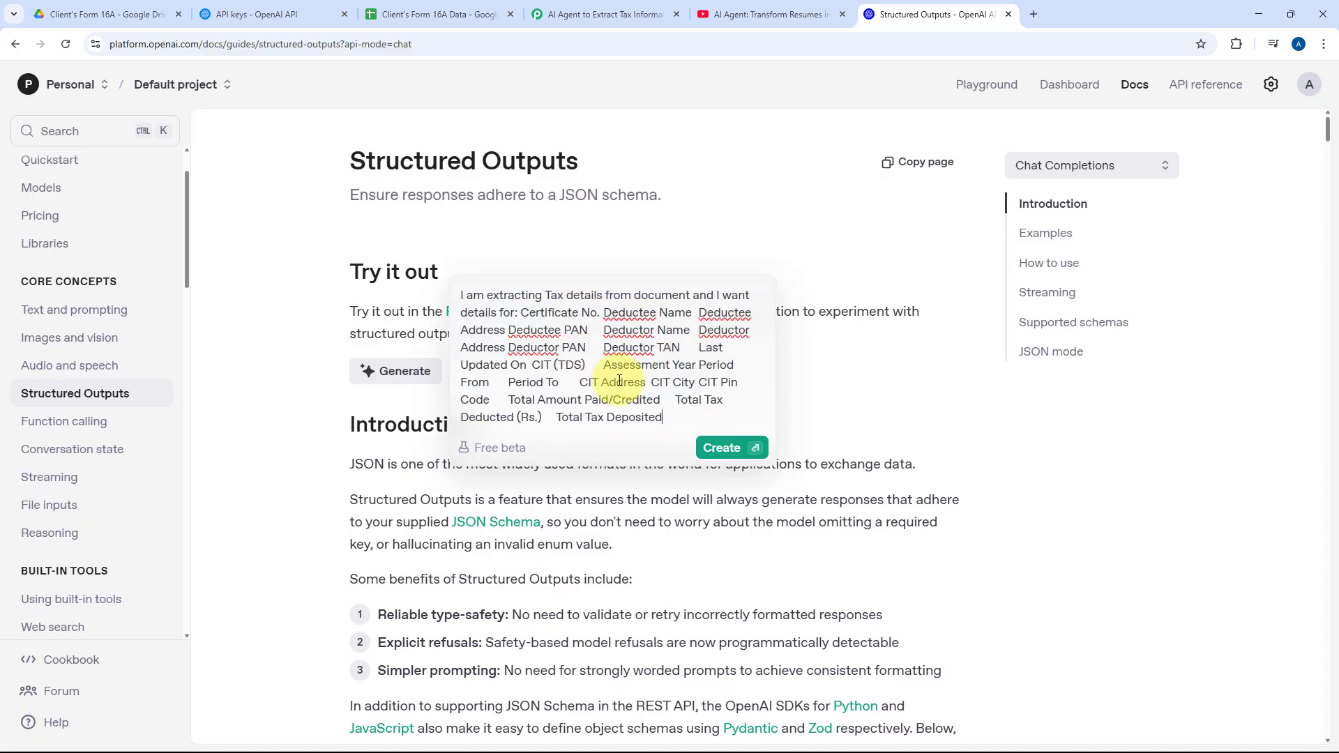
pyautogui.click(728, 450)
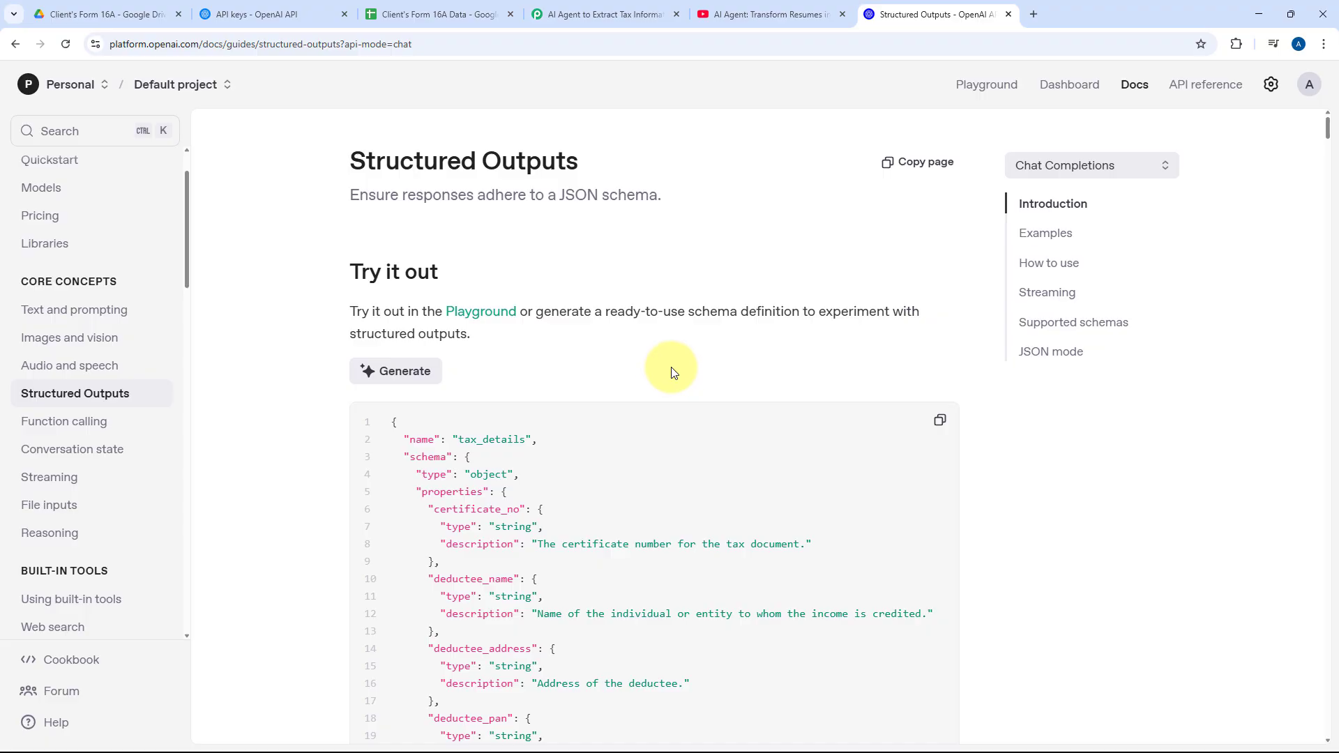
# Examine the generated tax_details schema, checking its properties such as certificate_no, deductee_name and deductee_address against the spreadsheet's columns.
pyautogui.scroll(-3, 668, 370)
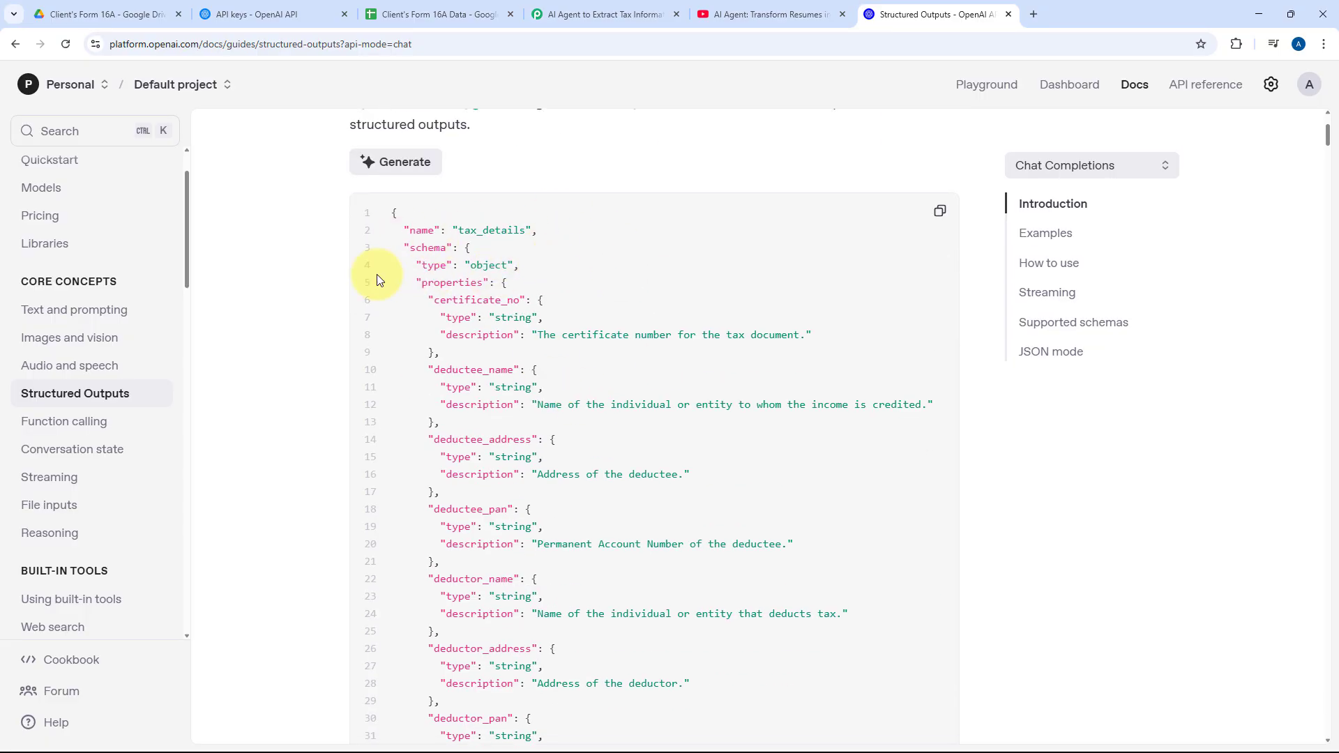
pyautogui.scroll(-1, 411, 299)
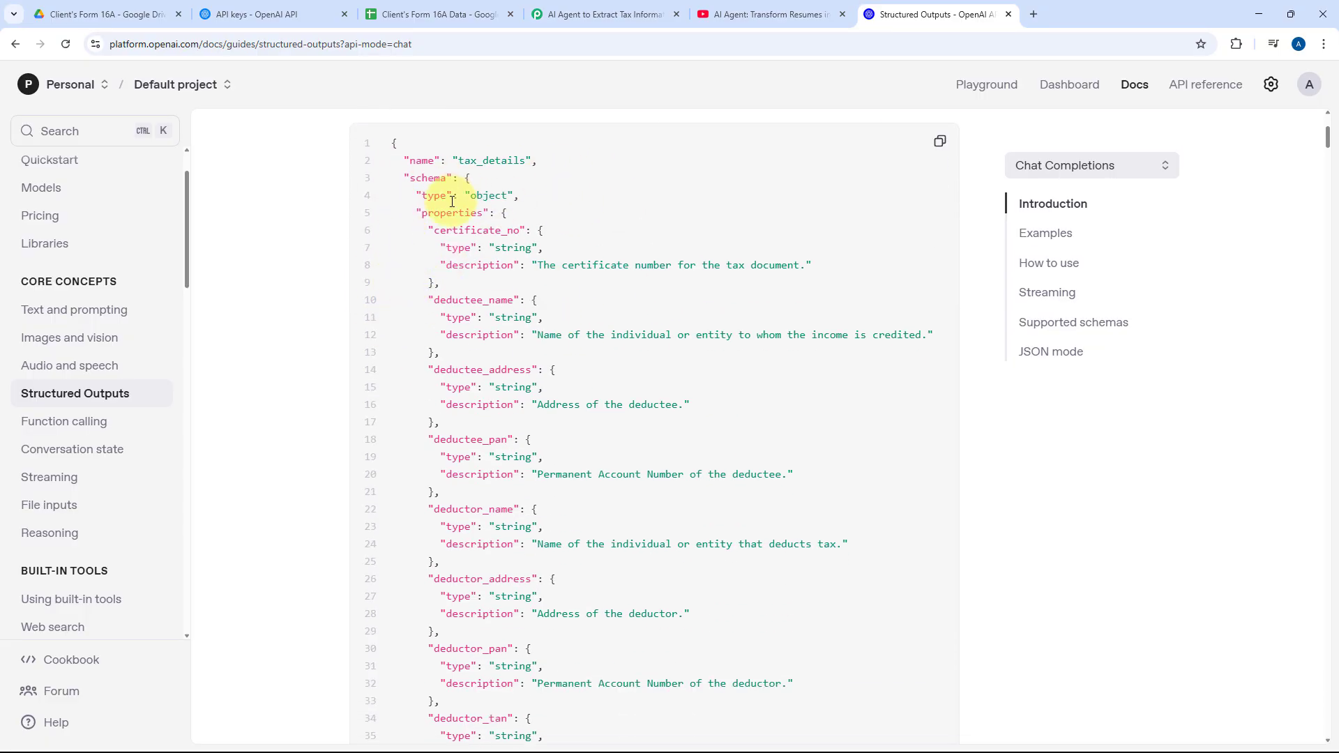
pyautogui.moveTo(435, 229); pyautogui.dragTo(521, 230)
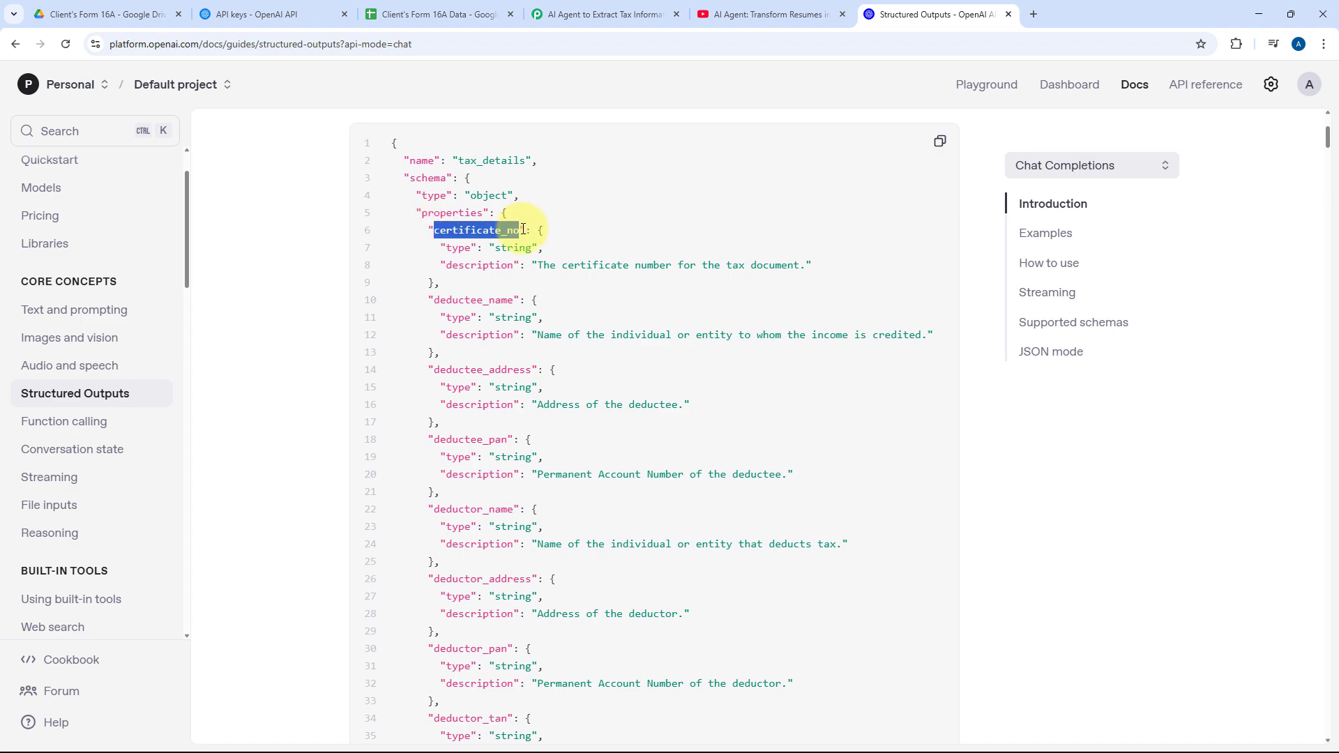
pyautogui.moveTo(435, 299); pyautogui.dragTo(520, 299)
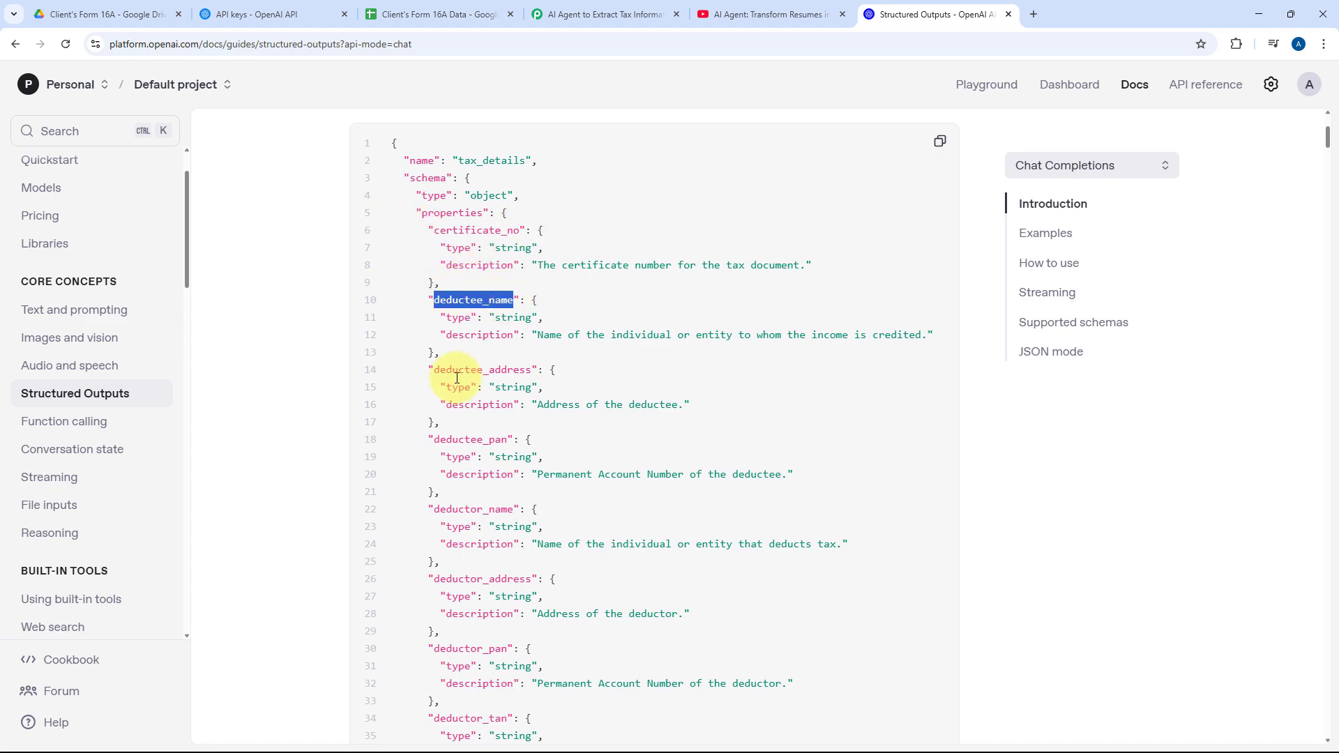
pyautogui.moveTo(435, 369); pyautogui.dragTo(533, 368)
pyautogui.scroll(-2, 516, 348)
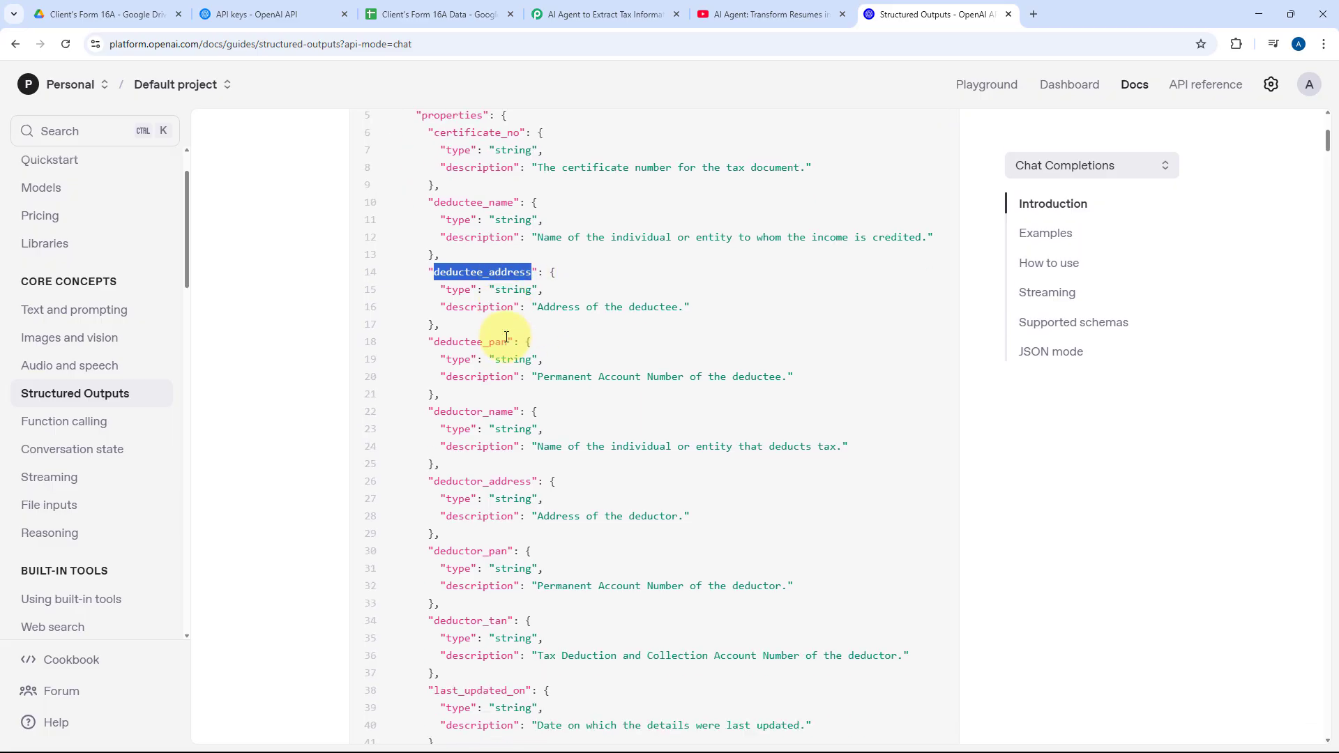
pyautogui.click(446, 12)
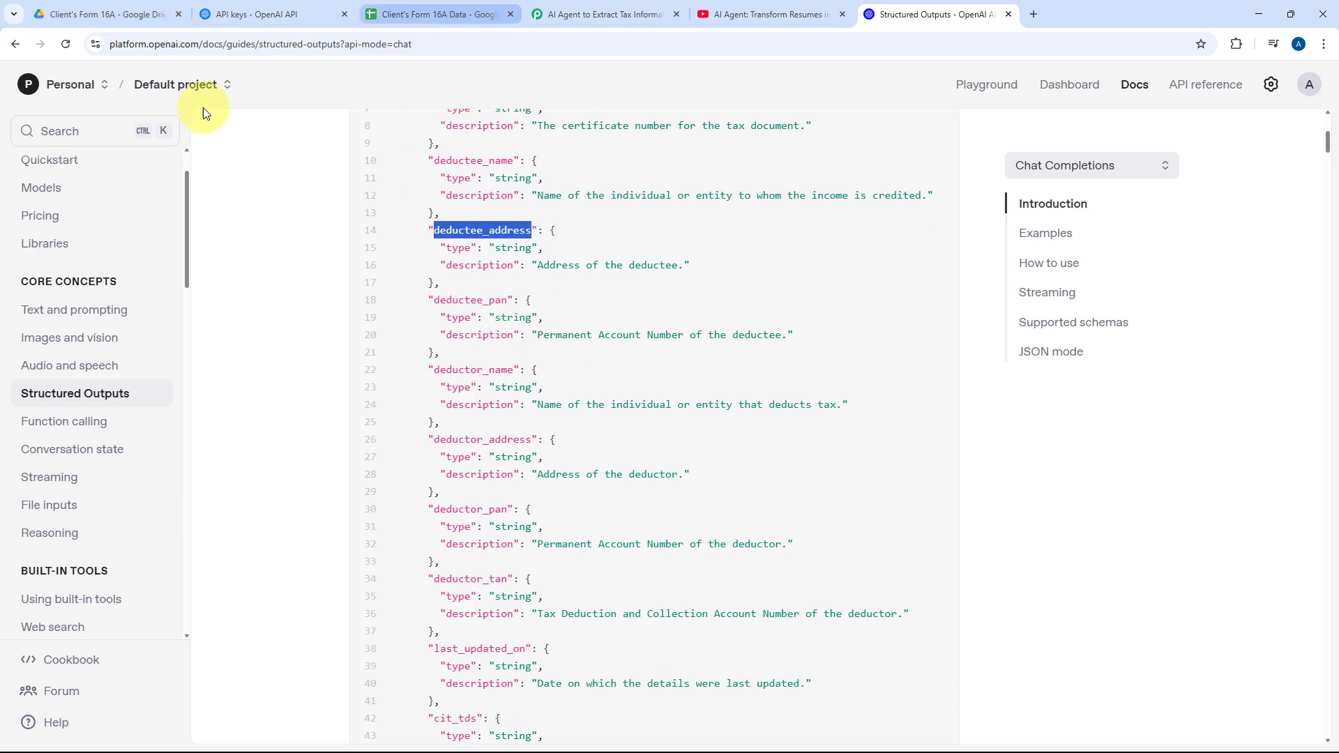
pyautogui.click(882, 13)
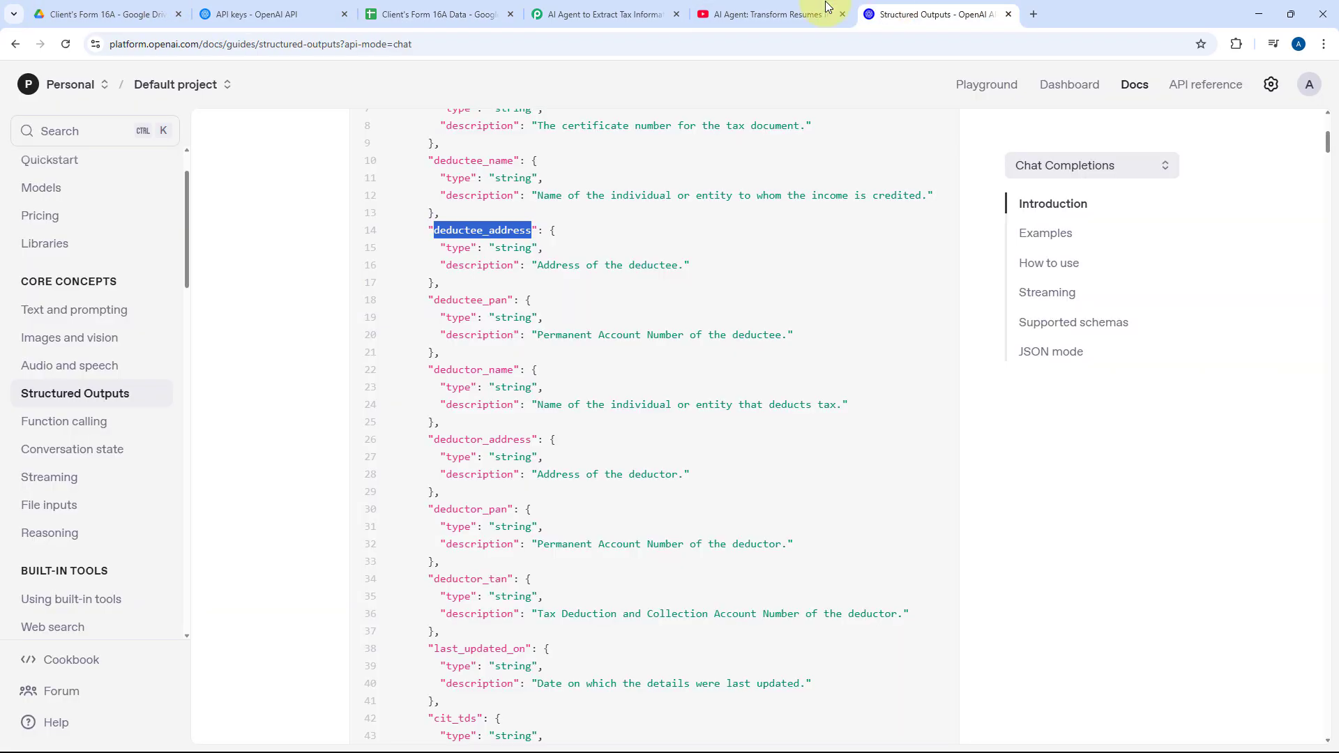
pyautogui.scroll(-8, 464, 334)
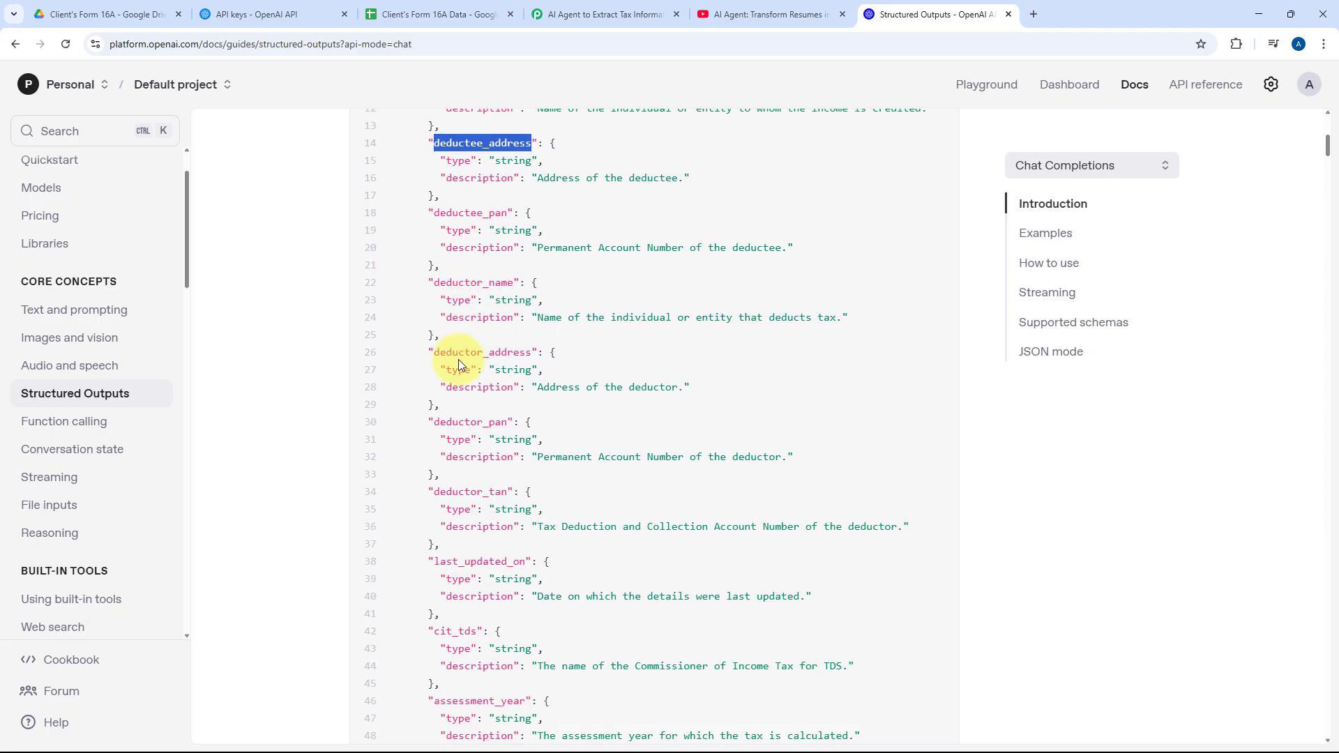
pyautogui.scroll(13, 488, 391)
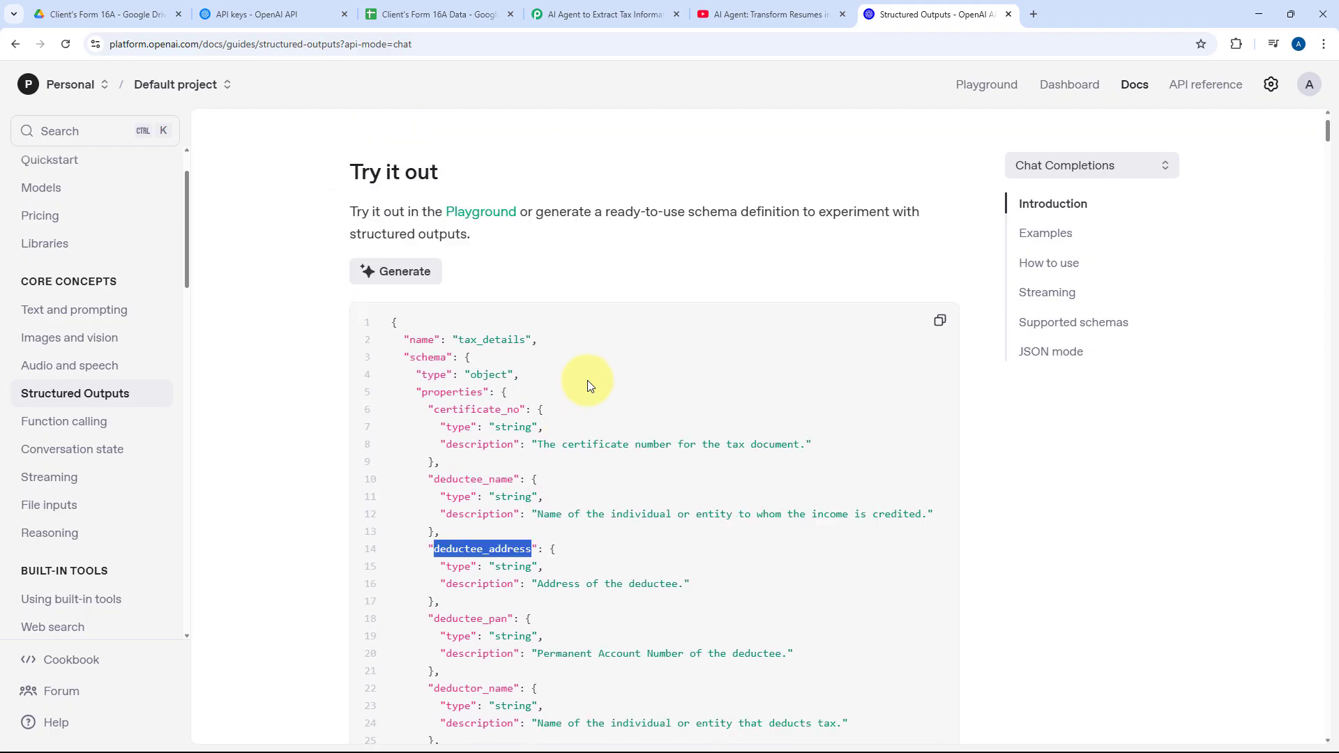
# Copy the generated tax_details JSON schema and paste it into the Structured Output field of the OpenAI action in Pabbly Connect.
pyautogui.click(937, 359)
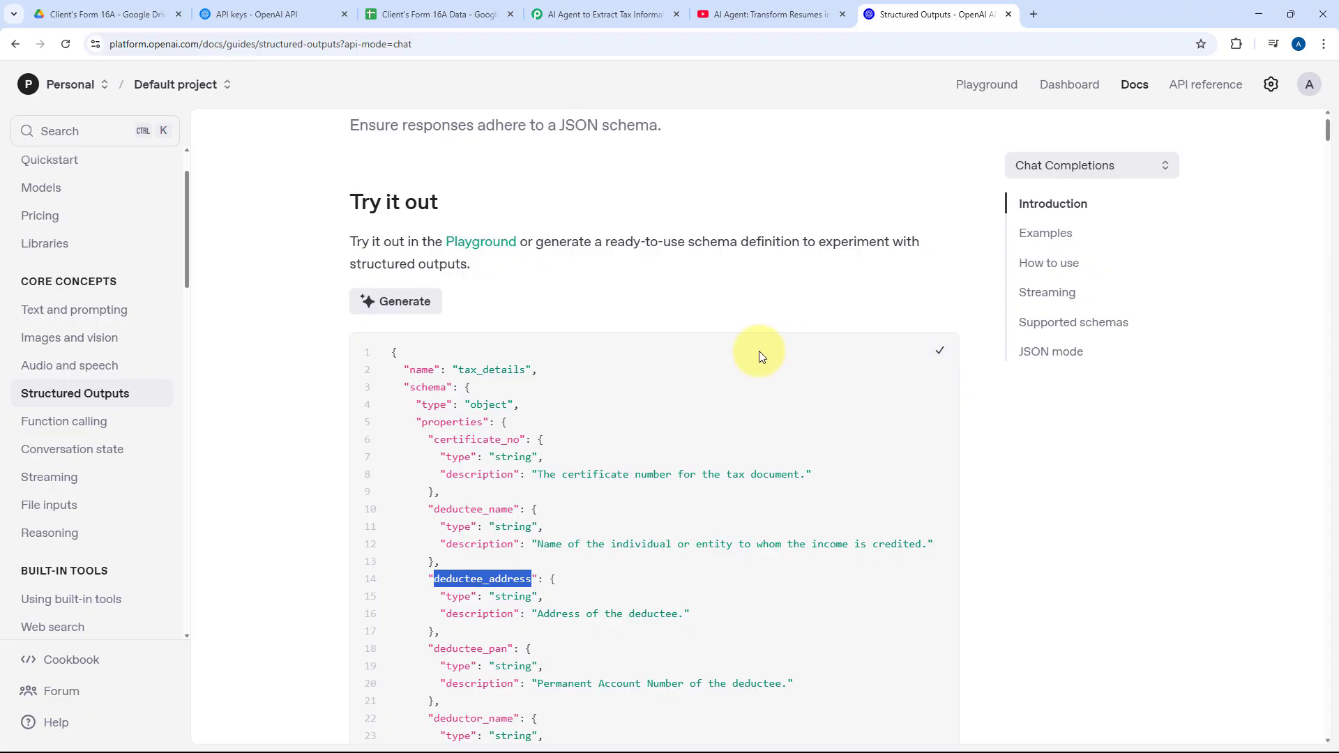
pyautogui.click(605, 14)
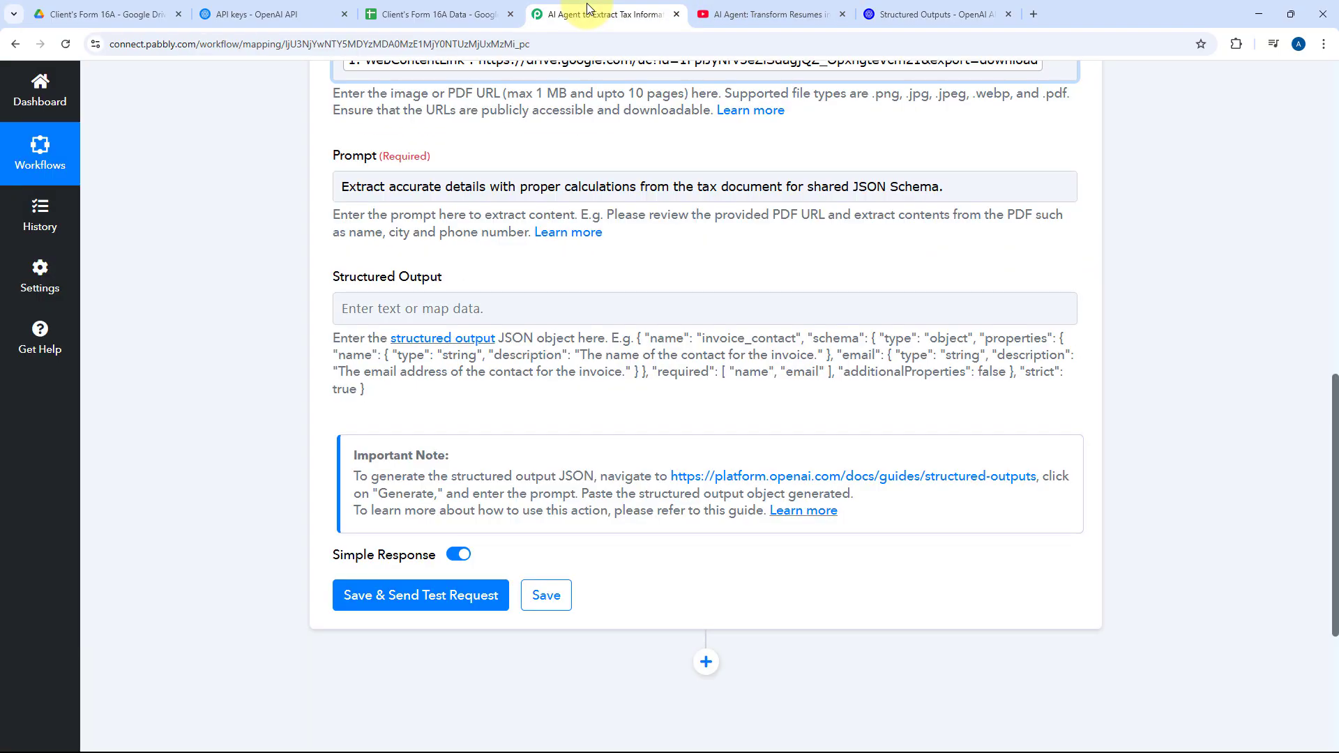
pyautogui.click(359, 306)
pyautogui.rightClick(450, 296)
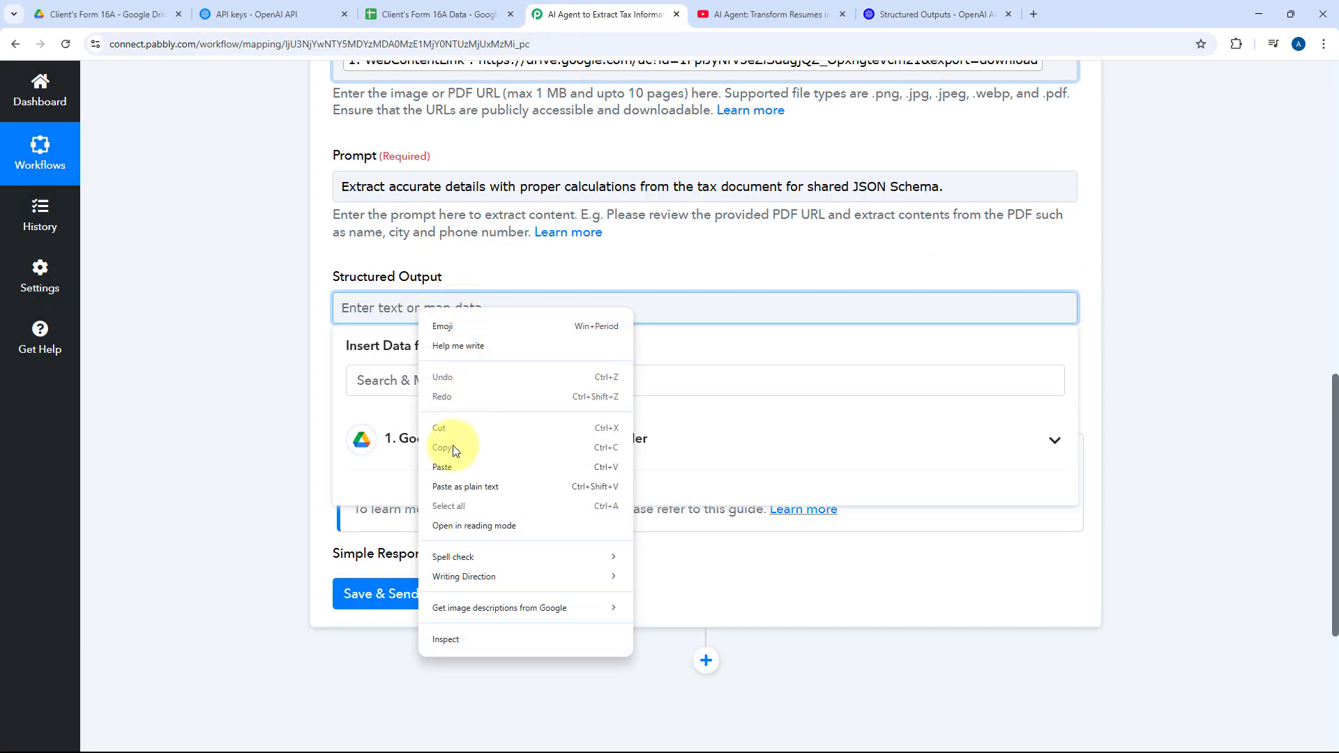
pyautogui.click(454, 466)
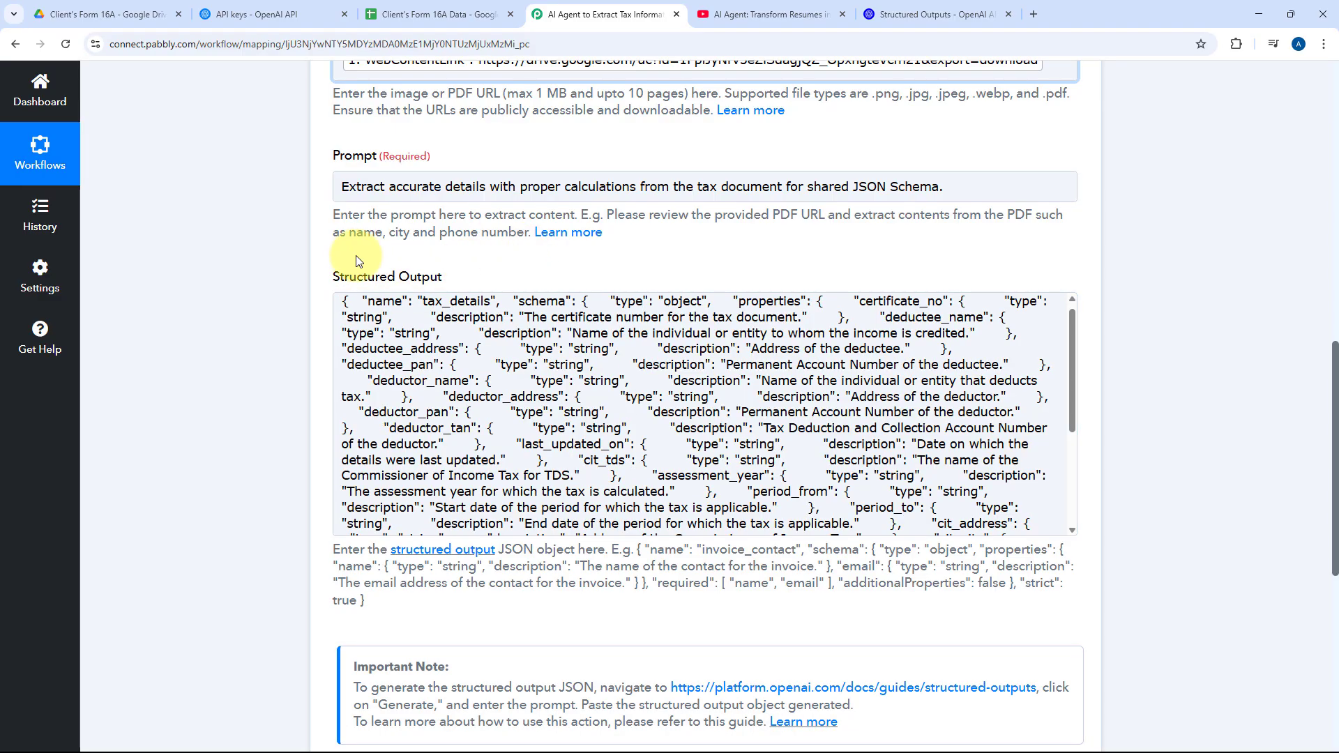
# Save the OpenAI action with its structured output schema, send a test request, and bring up the received response.
pyautogui.scroll(-5, 488, 272)
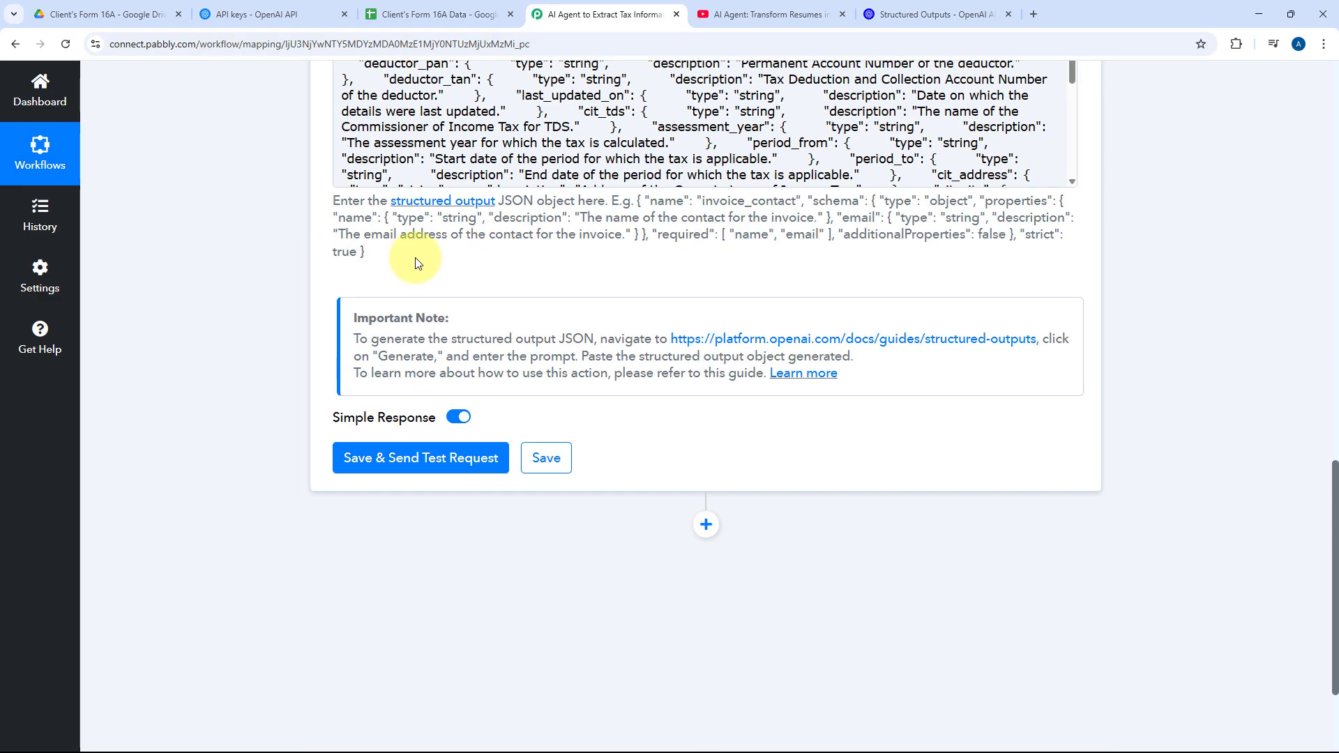
pyautogui.click(420, 463)
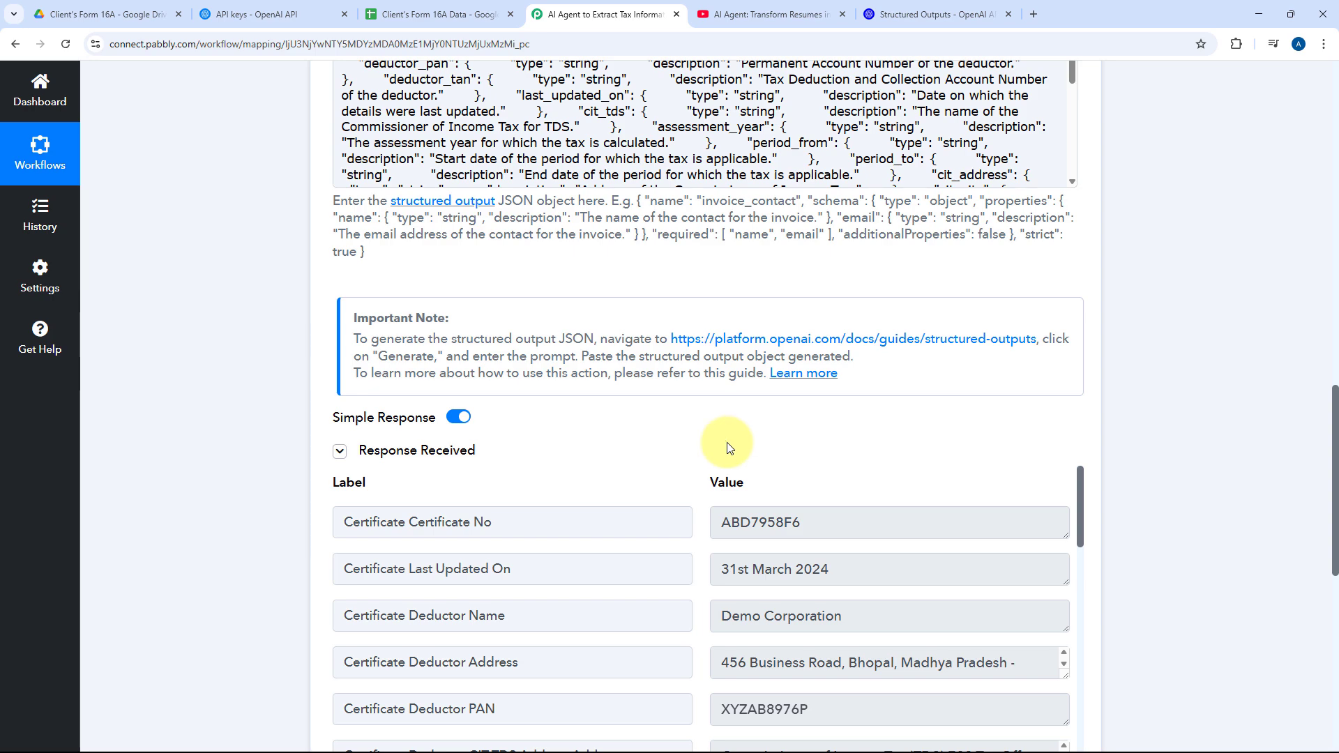
pyautogui.scroll(-3, 690, 457)
pyautogui.scroll(-3, 684, 409)
pyautogui.scroll(3, 600, 439)
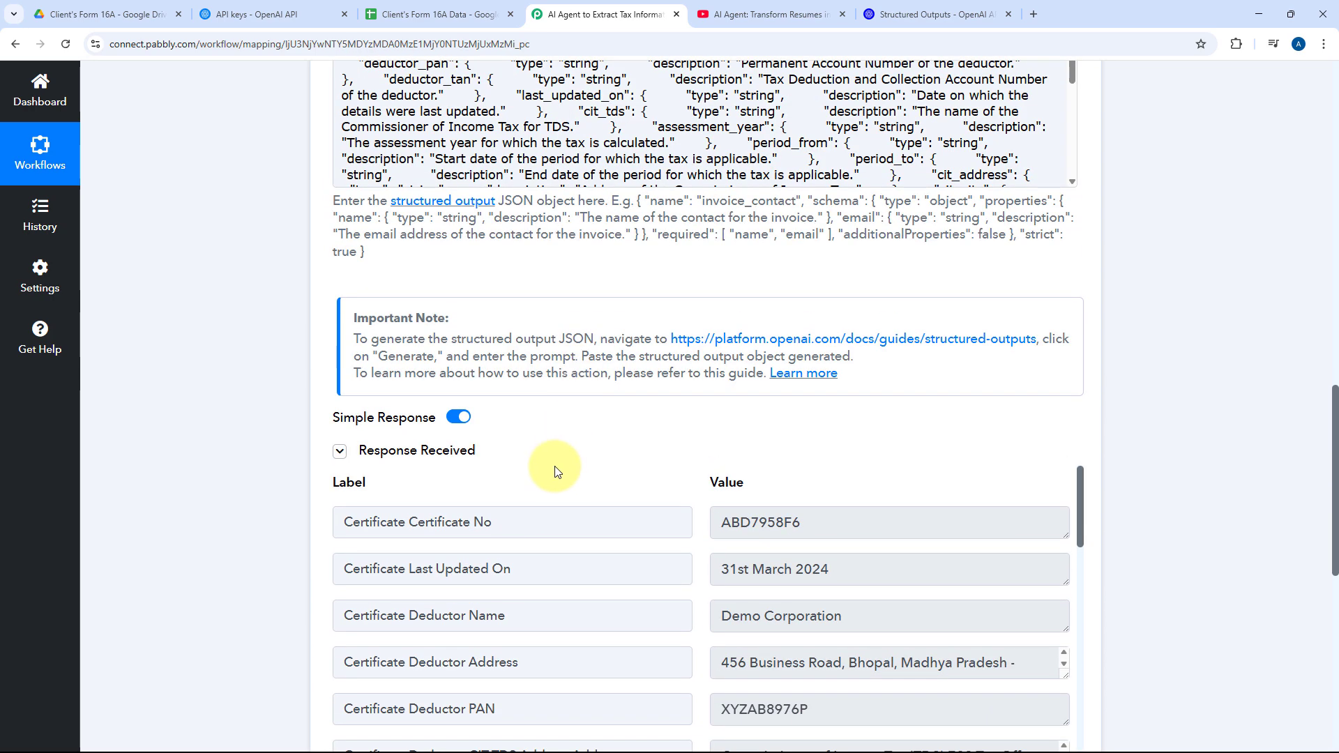
pyautogui.scroll(-7, 520, 404)
pyautogui.scroll(3, 510, 344)
# Compare the response's Certificate No label and value with the schema's certificate_no property and the Form 16A PDF in Google Drive.
pyautogui.moveTo(495, 243); pyautogui.dragTo(265, 240)
pyautogui.click(934, 13)
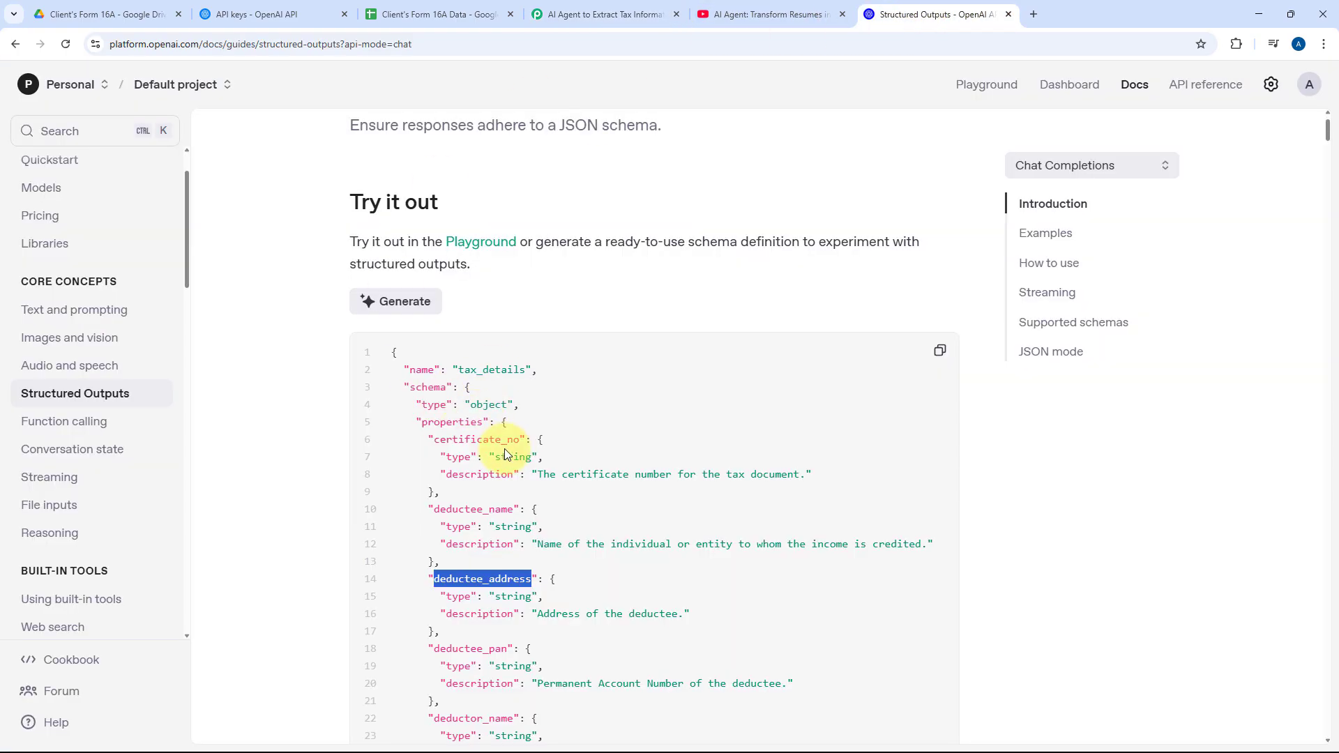
pyautogui.moveTo(519, 440); pyautogui.dragTo(434, 440)
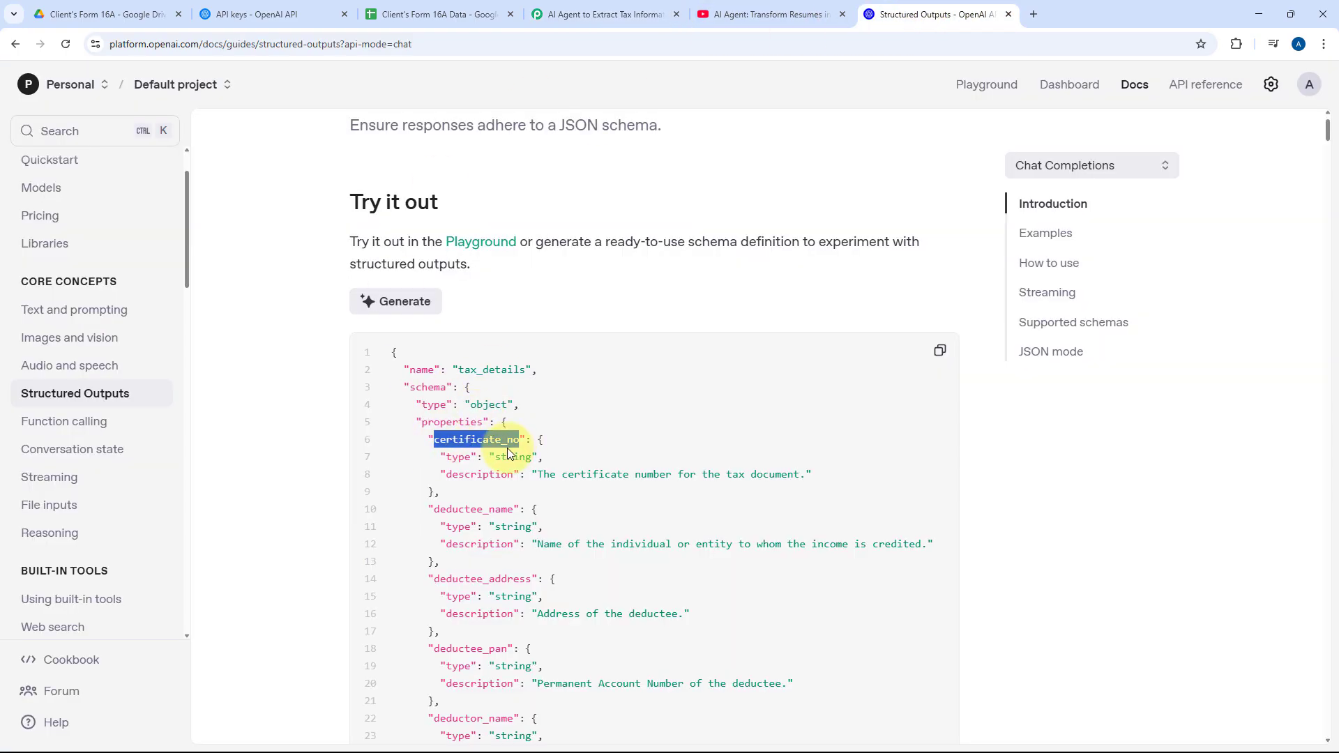
pyautogui.click(605, 13)
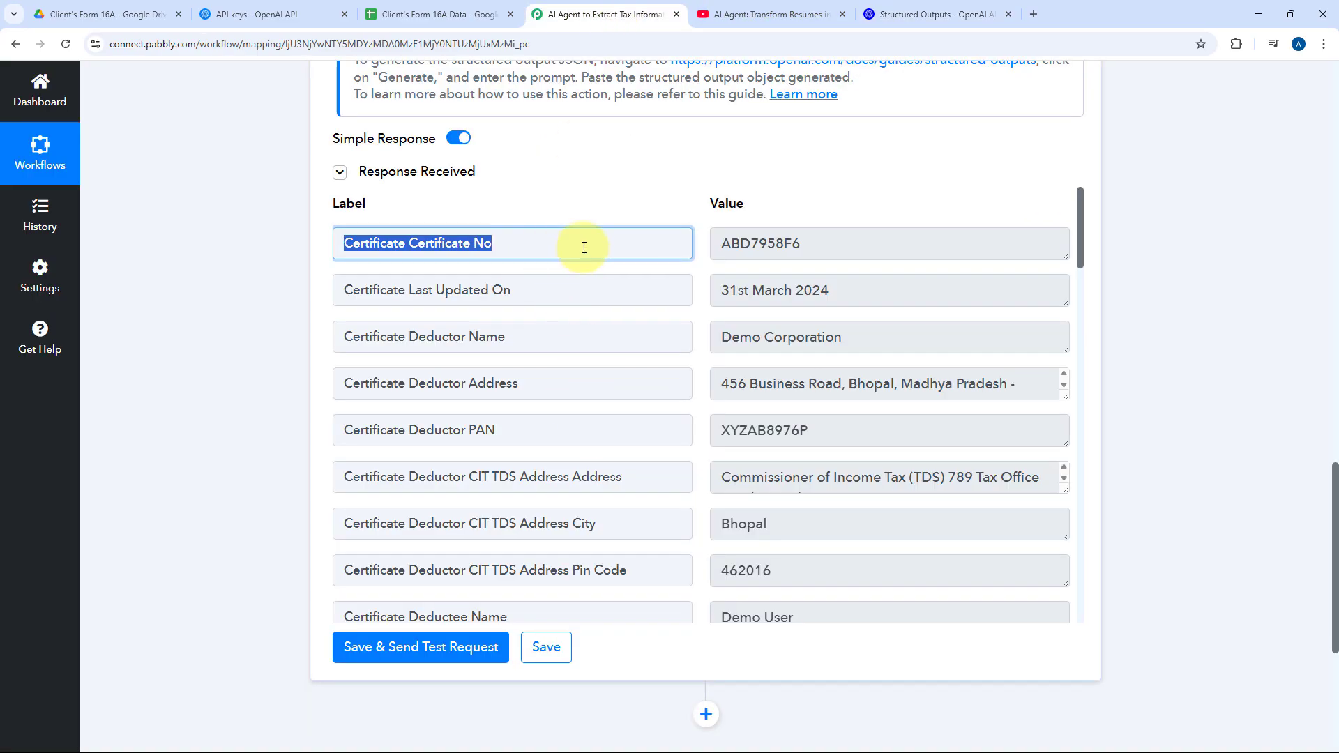
pyautogui.moveTo(801, 245); pyautogui.dragTo(651, 249)
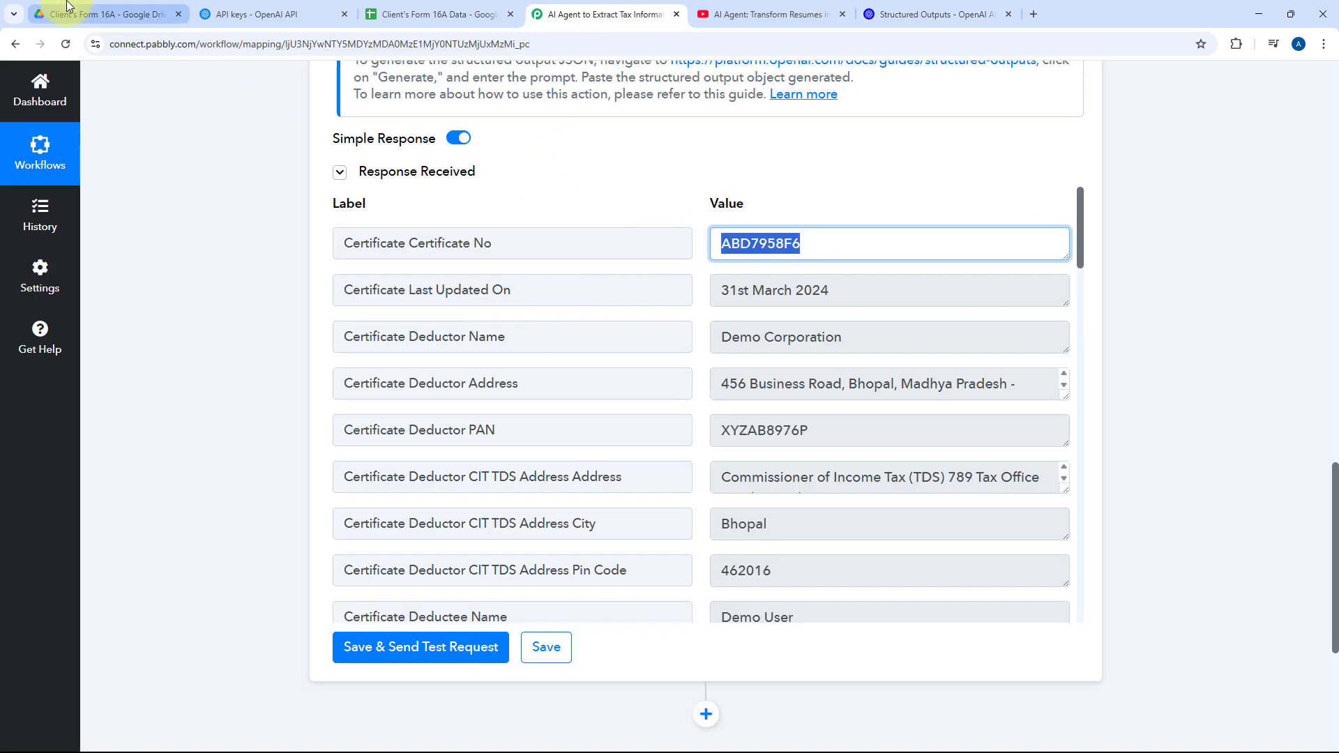
pyautogui.click(98, 14)
pyautogui.doubleClick(360, 325)
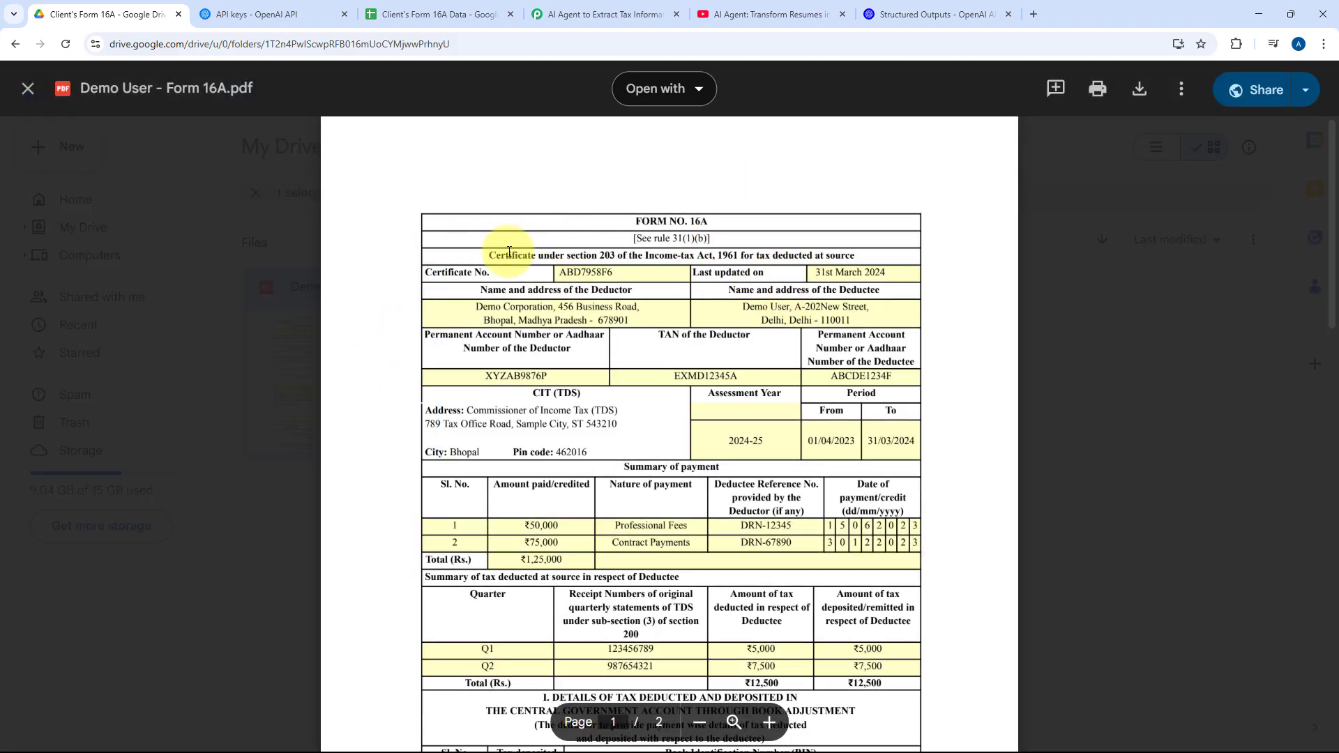
pyautogui.click(1109, 283)
pyautogui.click(664, 7)
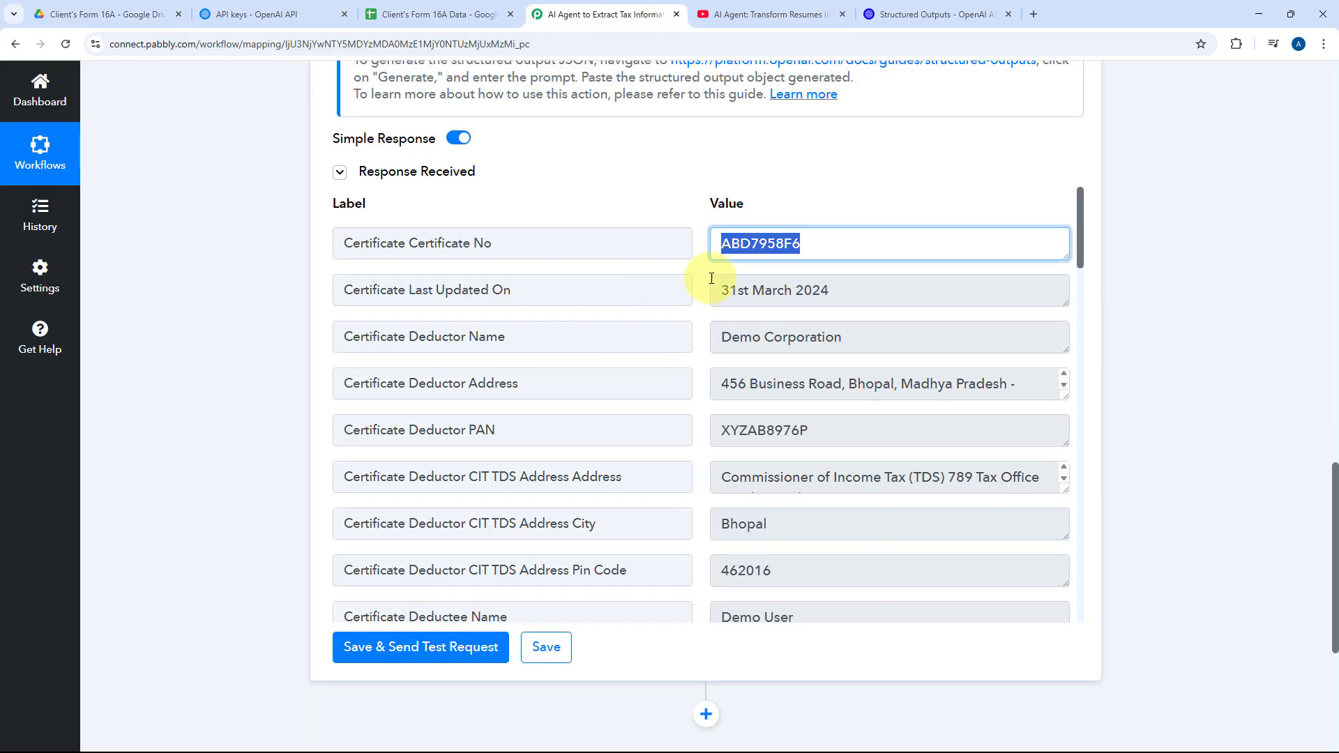
# Review the extracted certificate details in the response, from Last Updated On through the deductor, CIT TDS and deductee fields to the payment summary.
pyautogui.moveTo(869, 290); pyautogui.dragTo(669, 297)
pyautogui.moveTo(846, 337); pyautogui.dragTo(1025, 384)
pyautogui.moveTo(870, 438); pyautogui.dragTo(690, 422)
pyautogui.scroll(-1, 687, 411)
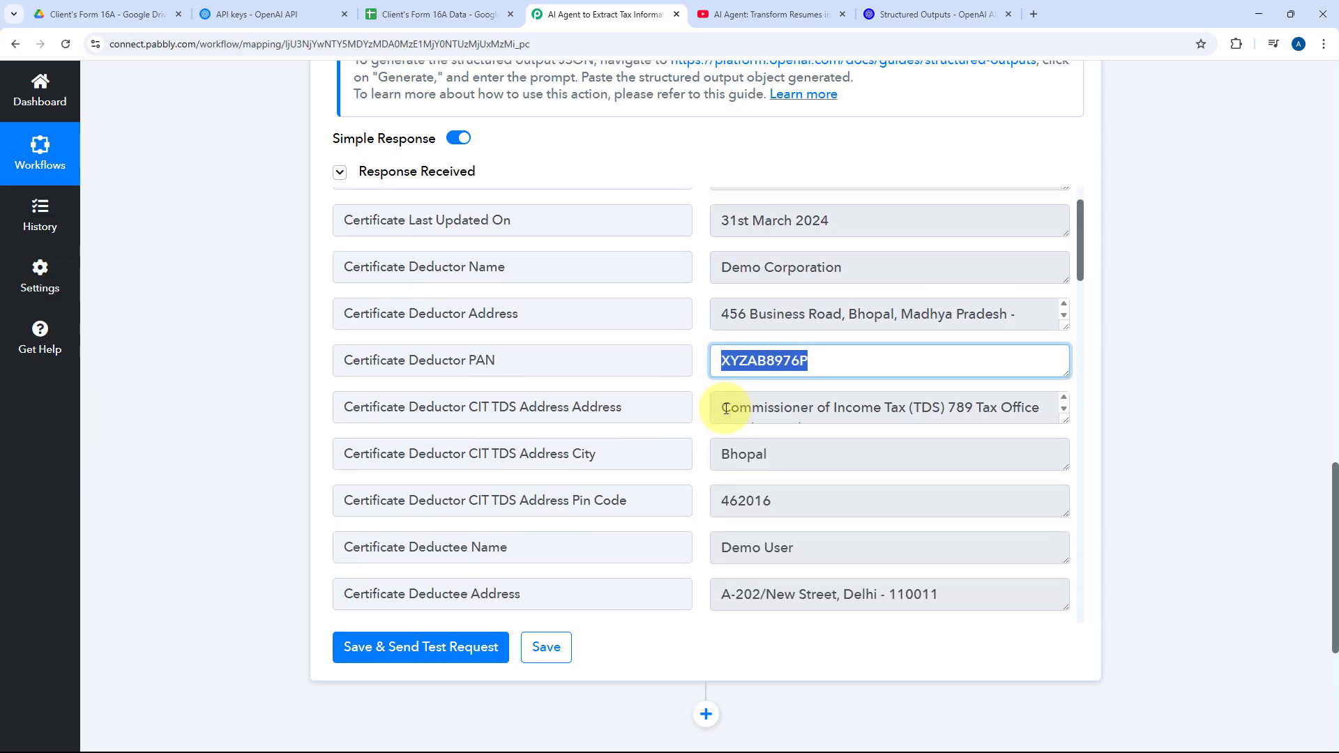
pyautogui.moveTo(725, 408); pyautogui.dragTo(1058, 472)
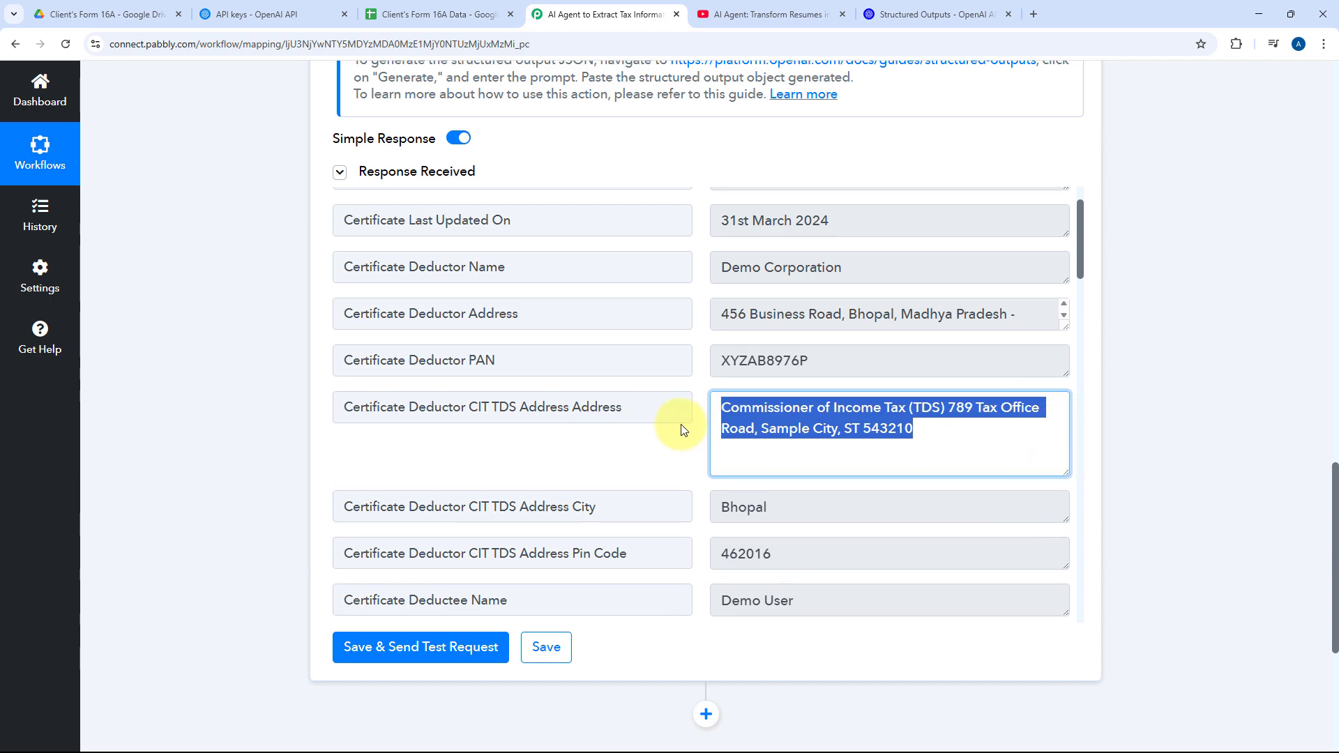
pyautogui.scroll(-2, 682, 429)
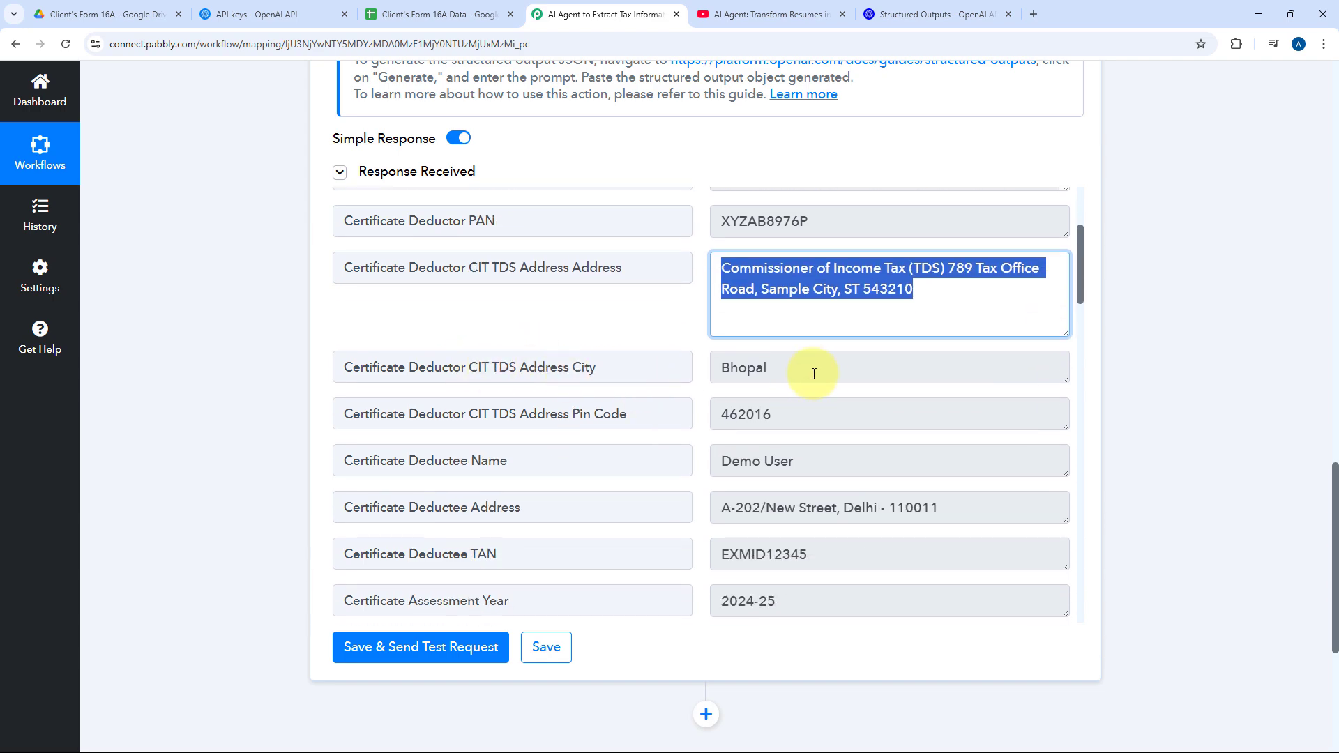
pyautogui.click(771, 421)
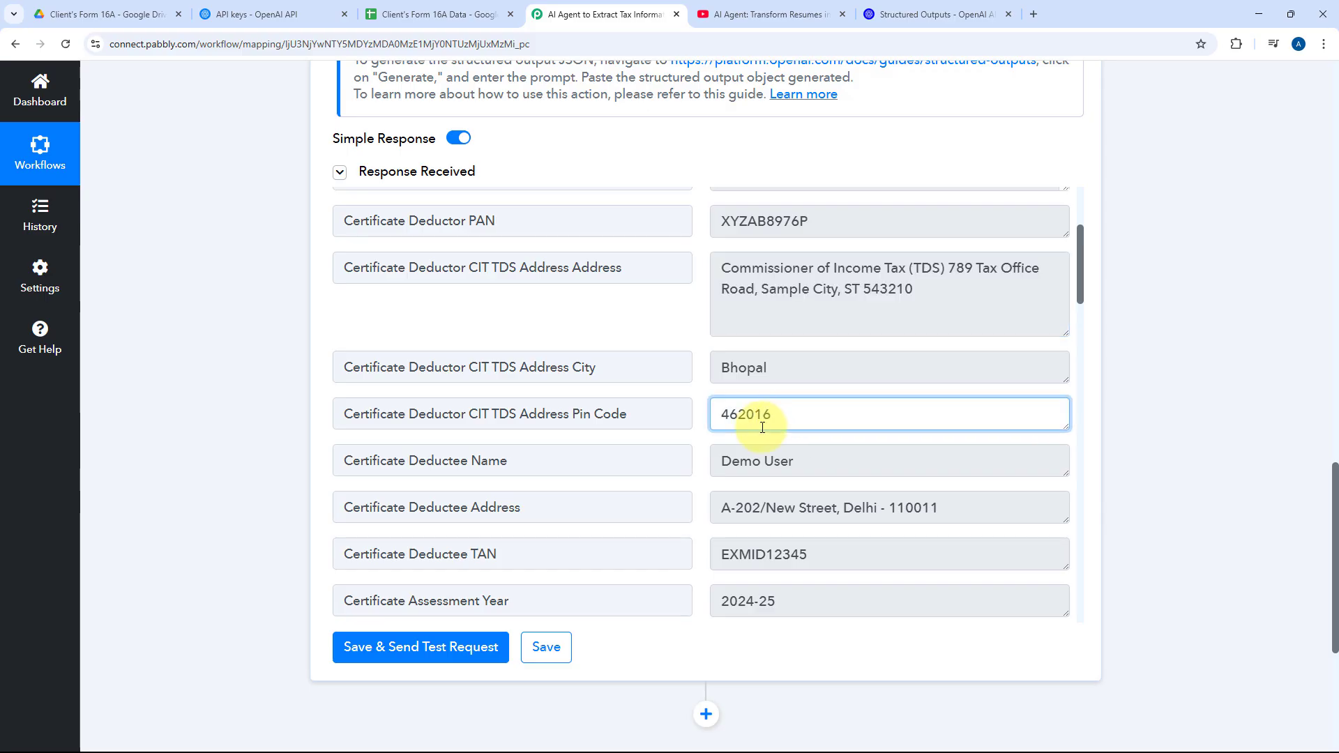
pyautogui.scroll(-1, 605, 405)
pyautogui.moveTo(823, 325); pyautogui.dragTo(631, 341)
pyautogui.moveTo(956, 368); pyautogui.dragTo(594, 366)
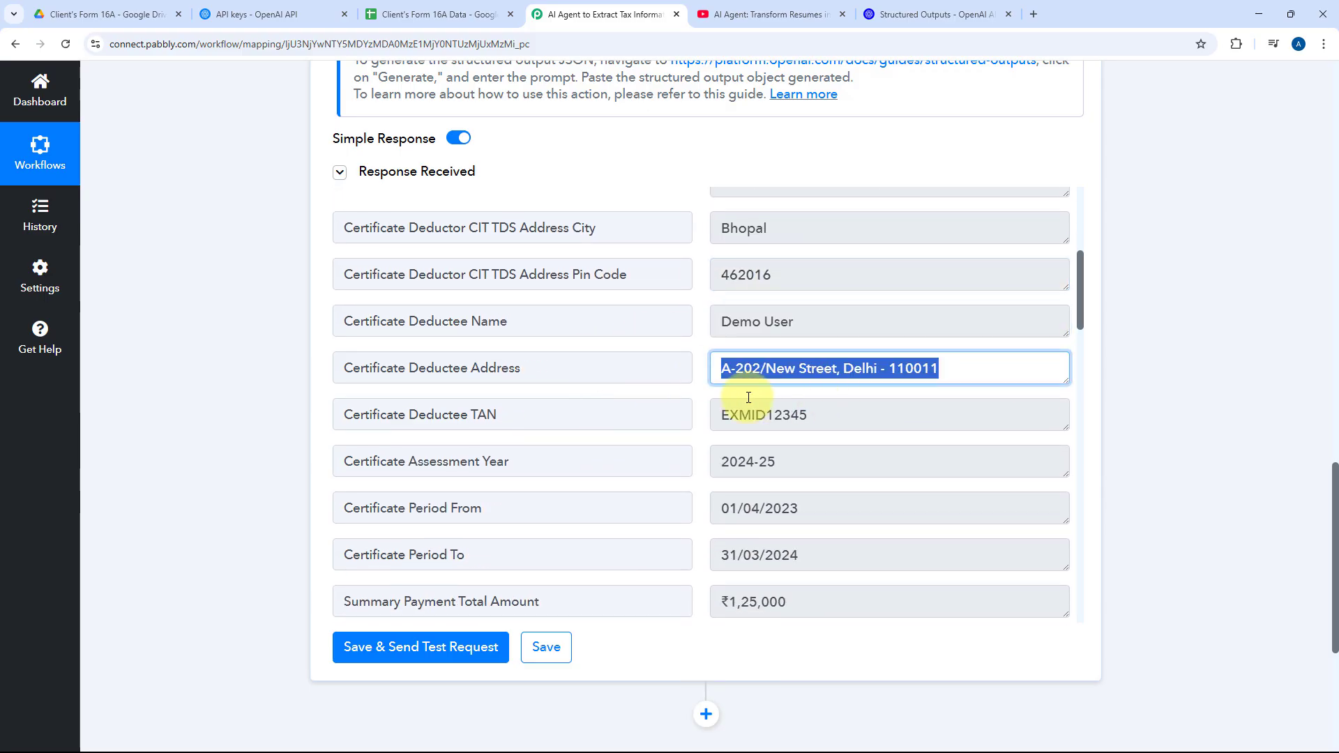
pyautogui.scroll(-2, 652, 349)
pyautogui.scroll(-4, 653, 348)
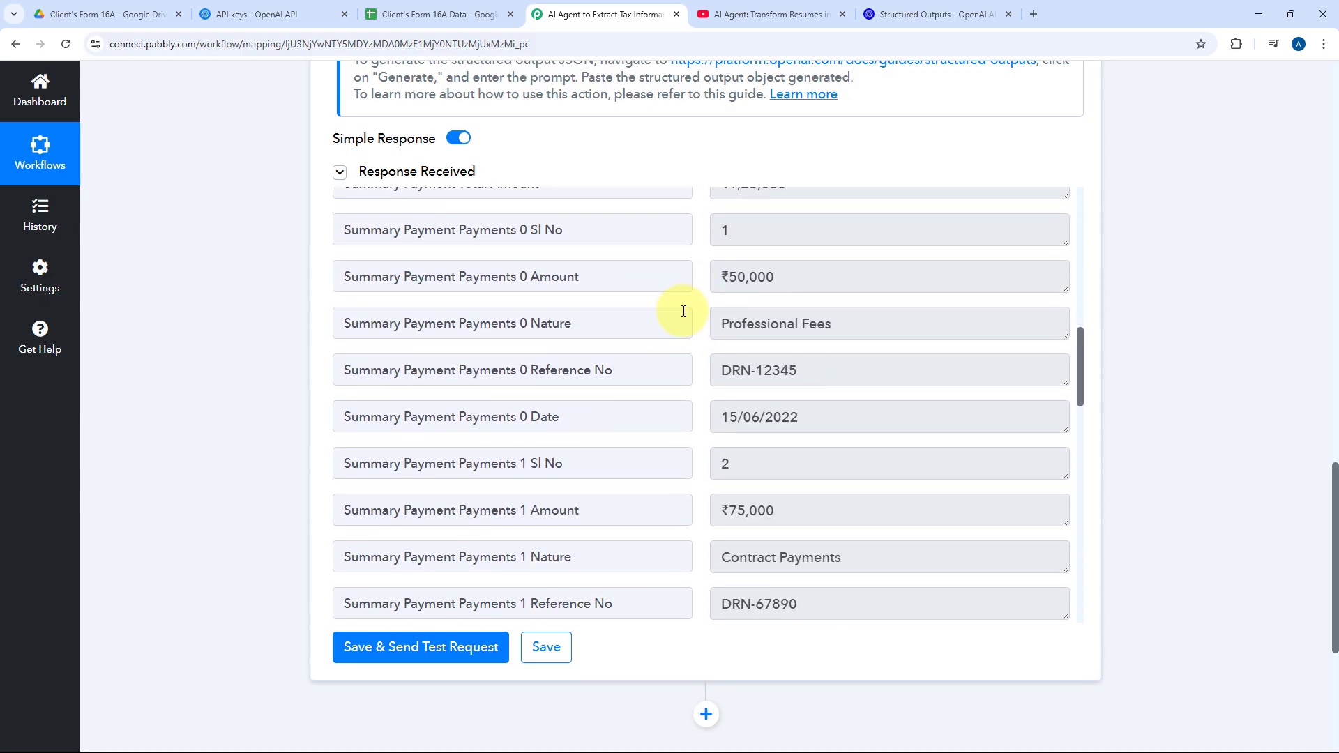
# Check the response's payment entries against the Client's Form 16A Data spreadsheet columns and the Summary of payment table in the Form 16A PDF.
pyautogui.click(425, 13)
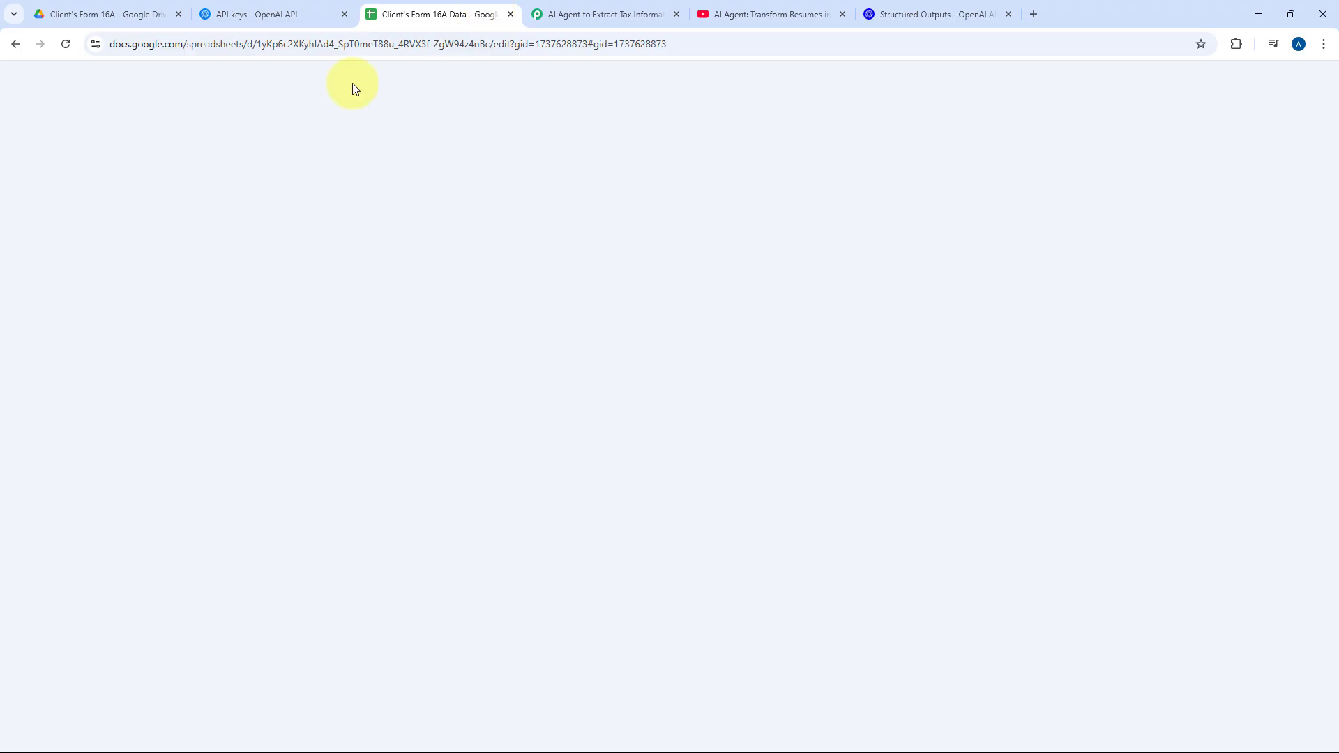
pyautogui.click(148, 279)
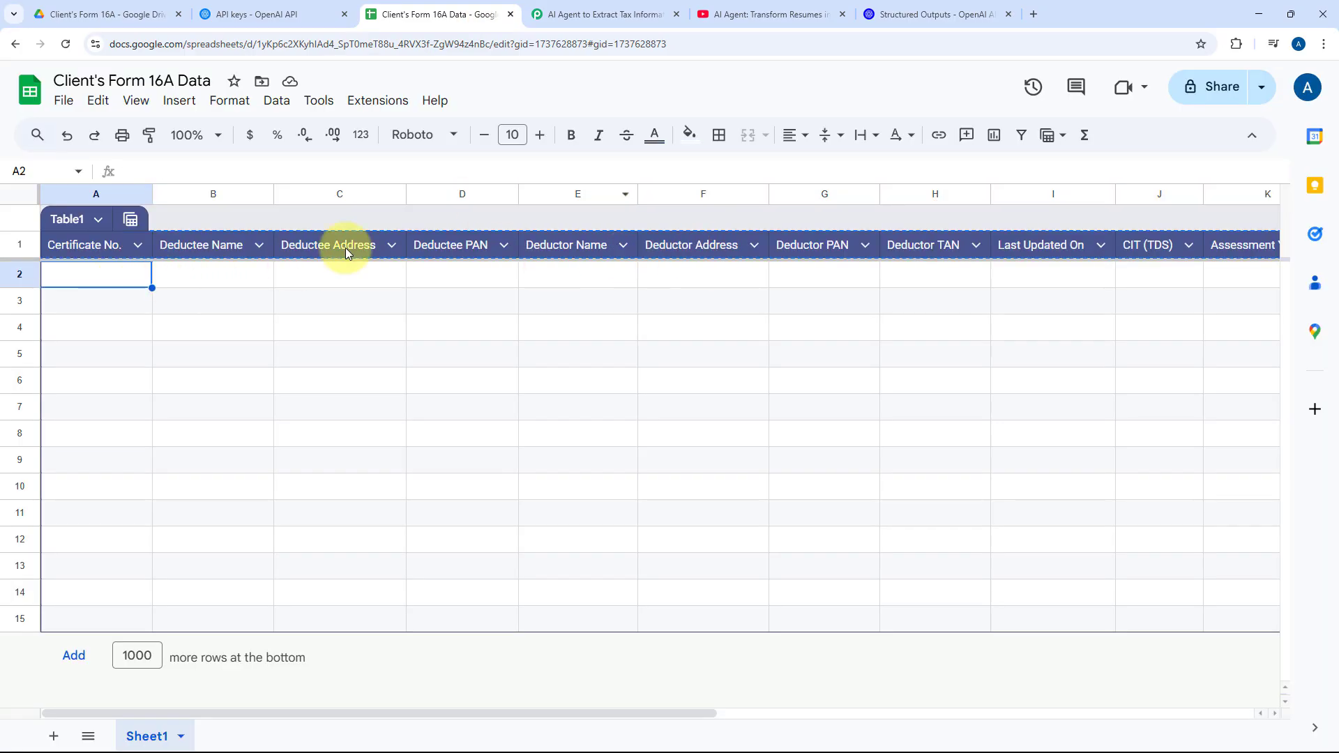
pyautogui.click(655, 19)
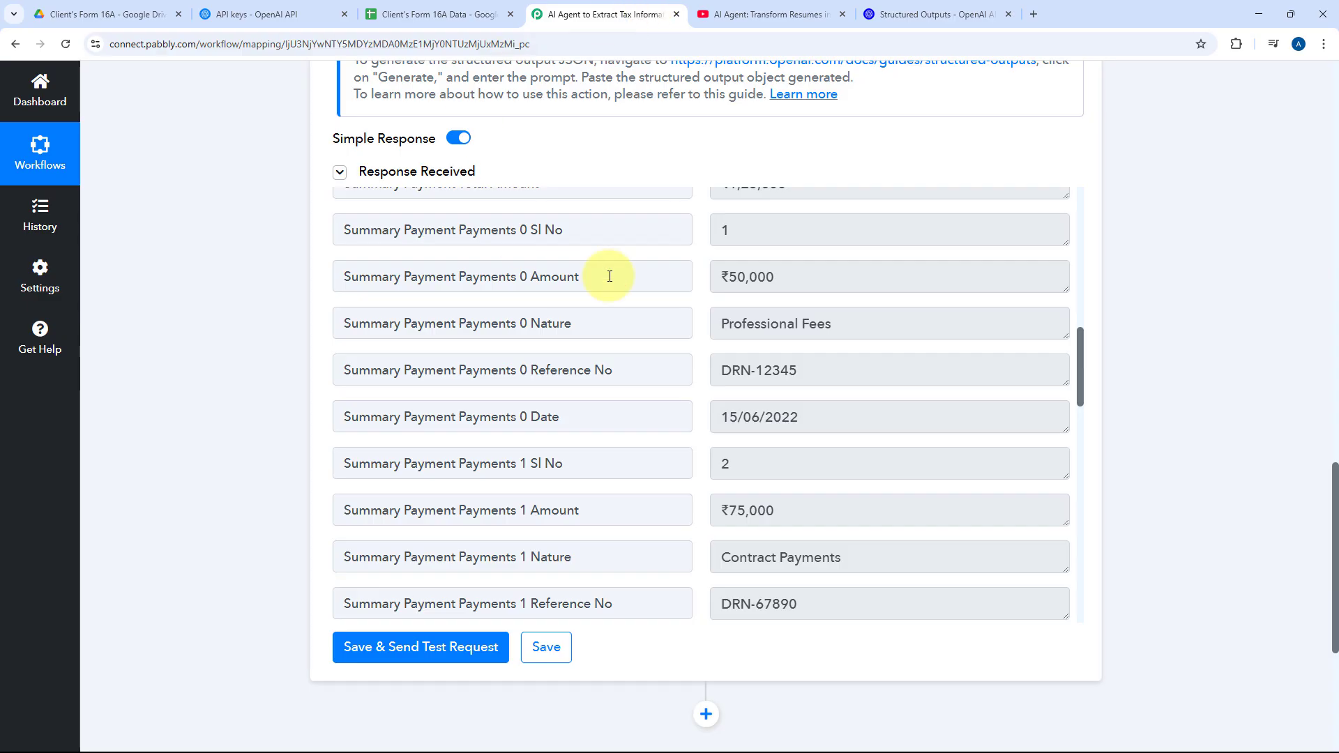
pyautogui.scroll(-3, 684, 331)
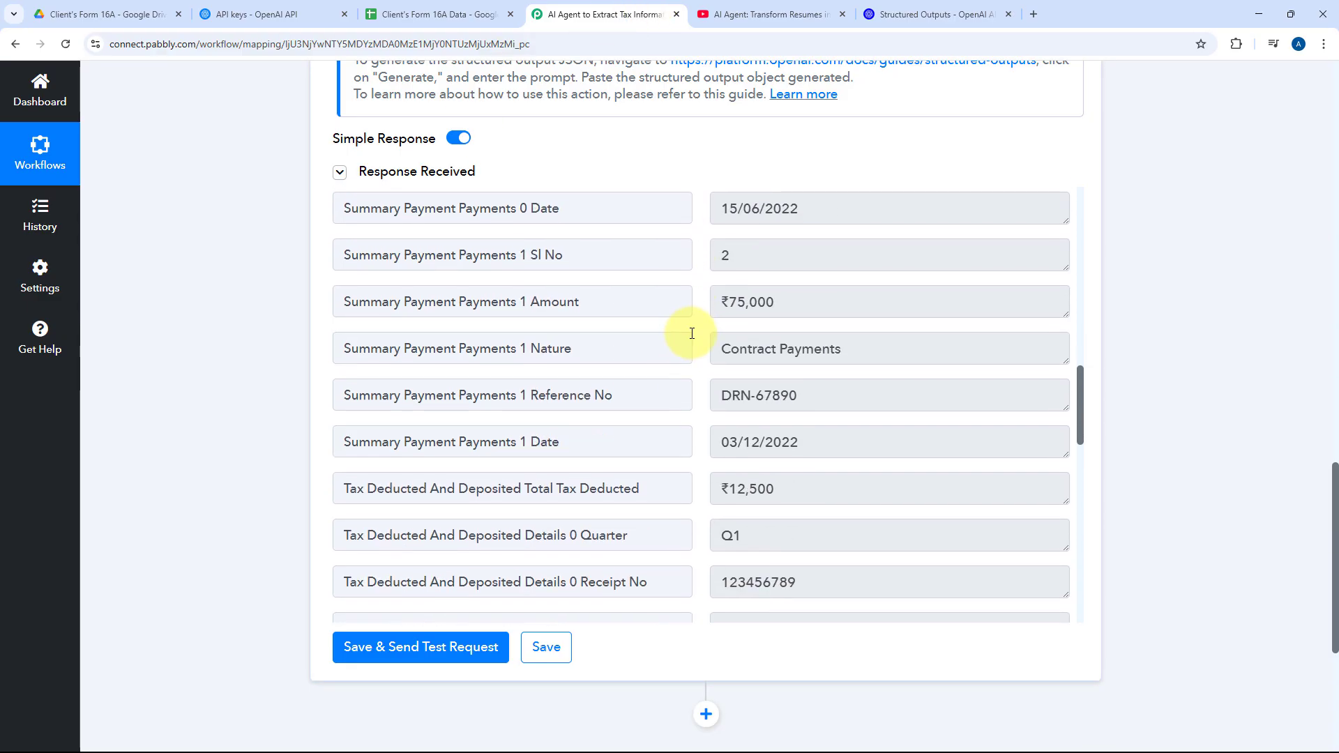
pyautogui.scroll(3, 684, 332)
pyautogui.click(112, 14)
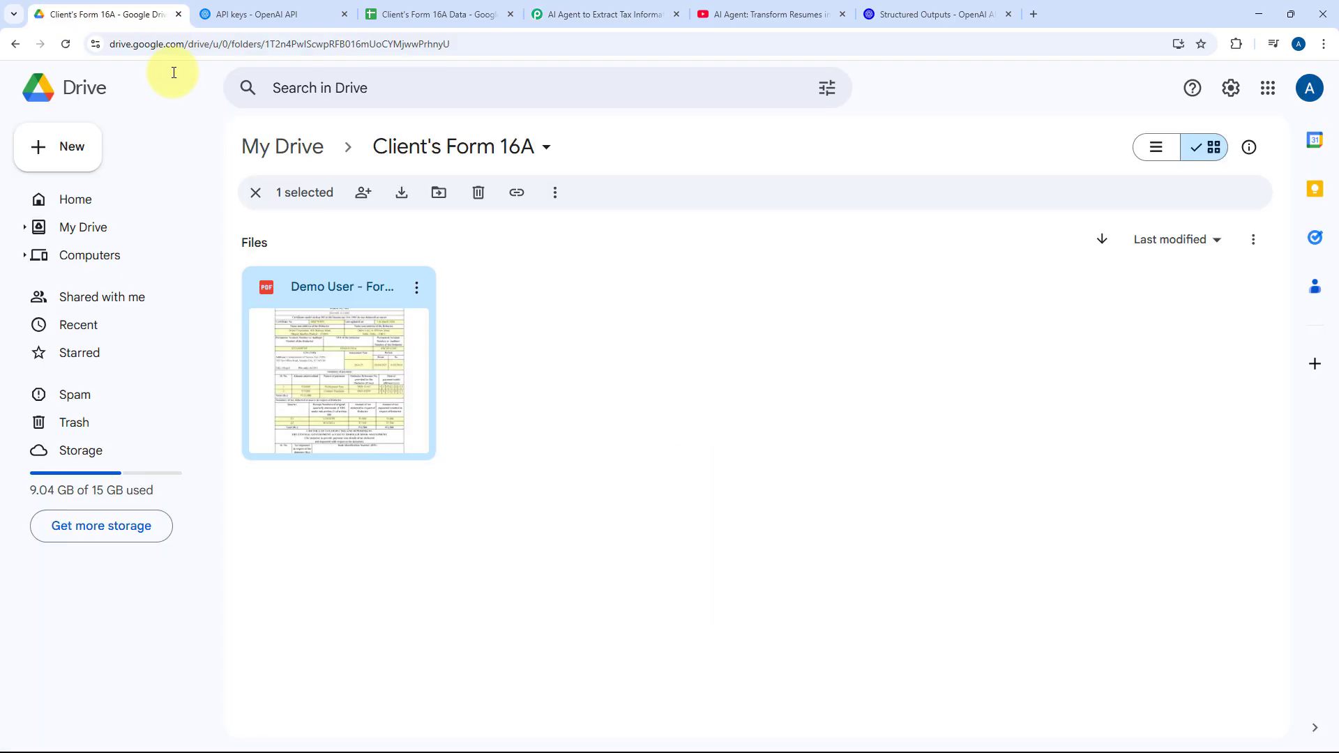
pyautogui.doubleClick(390, 317)
pyautogui.scroll(-1, 551, 453)
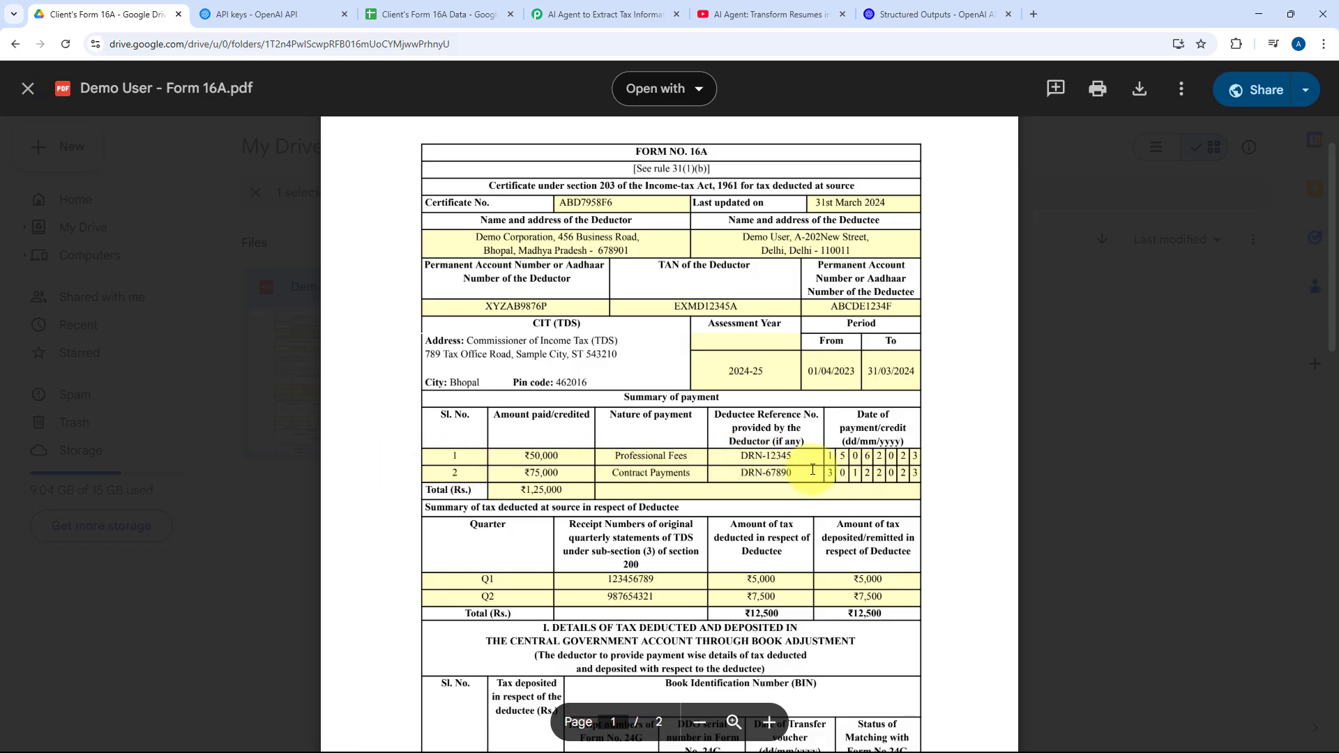
pyautogui.click(595, 6)
pyautogui.press('Tab')
pyautogui.press('Tab')
pyautogui.press('Tab')
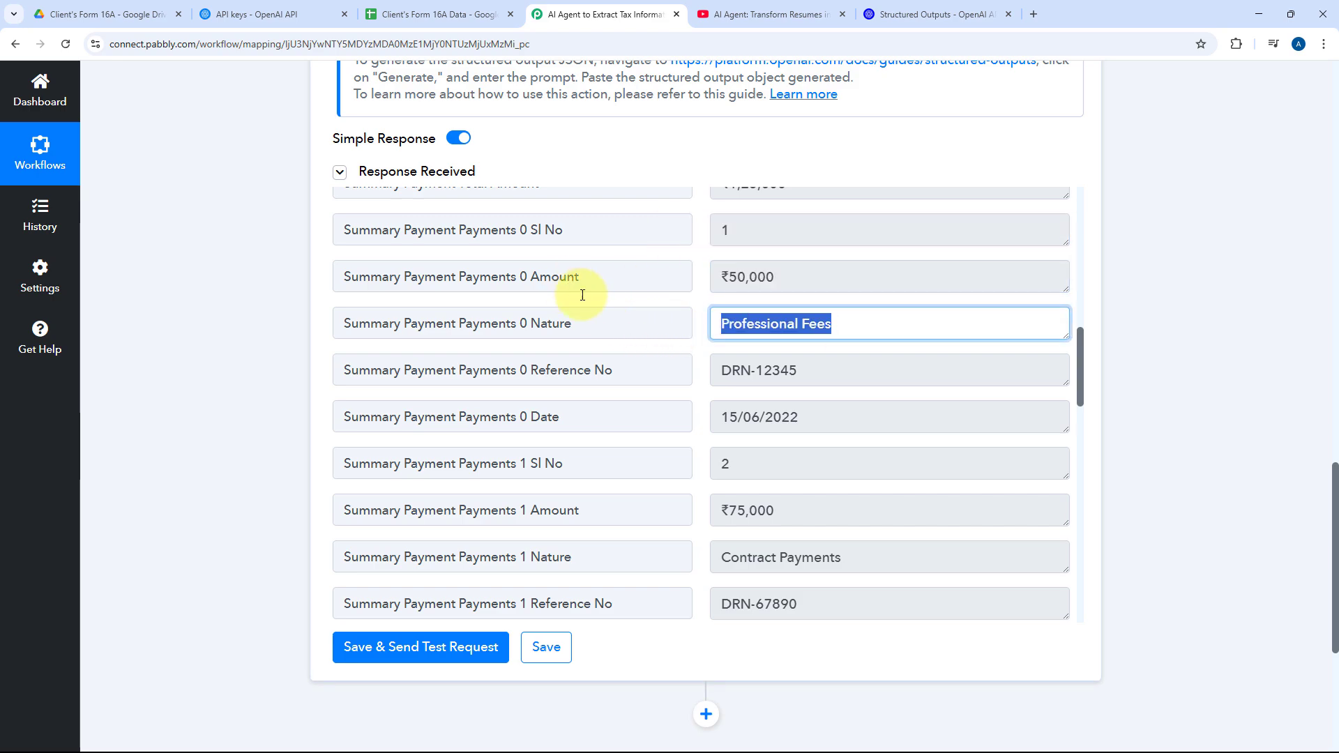
# Examine the rest of the response, covering the payment summary, tax deducted and deposited details, book identification entries and verification fields.
pyautogui.scroll(1, 694, 342)
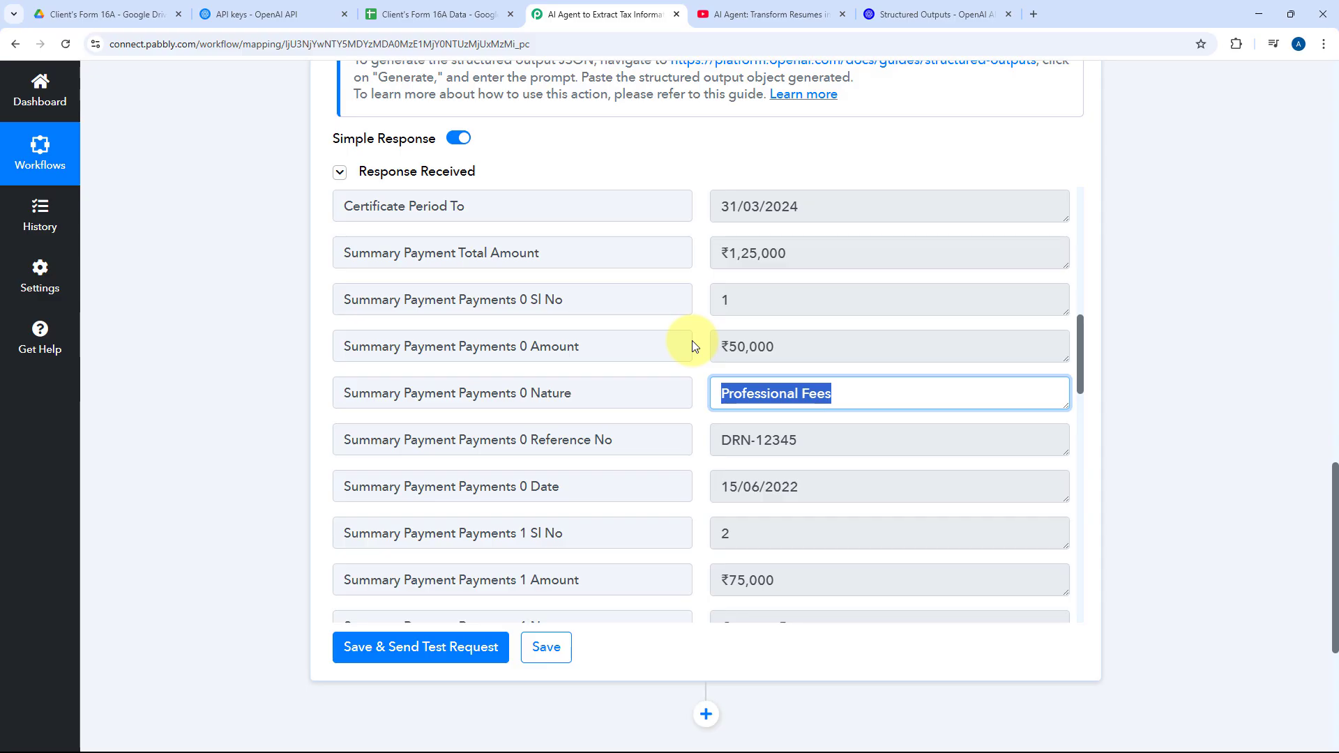
pyautogui.scroll(-7, 693, 346)
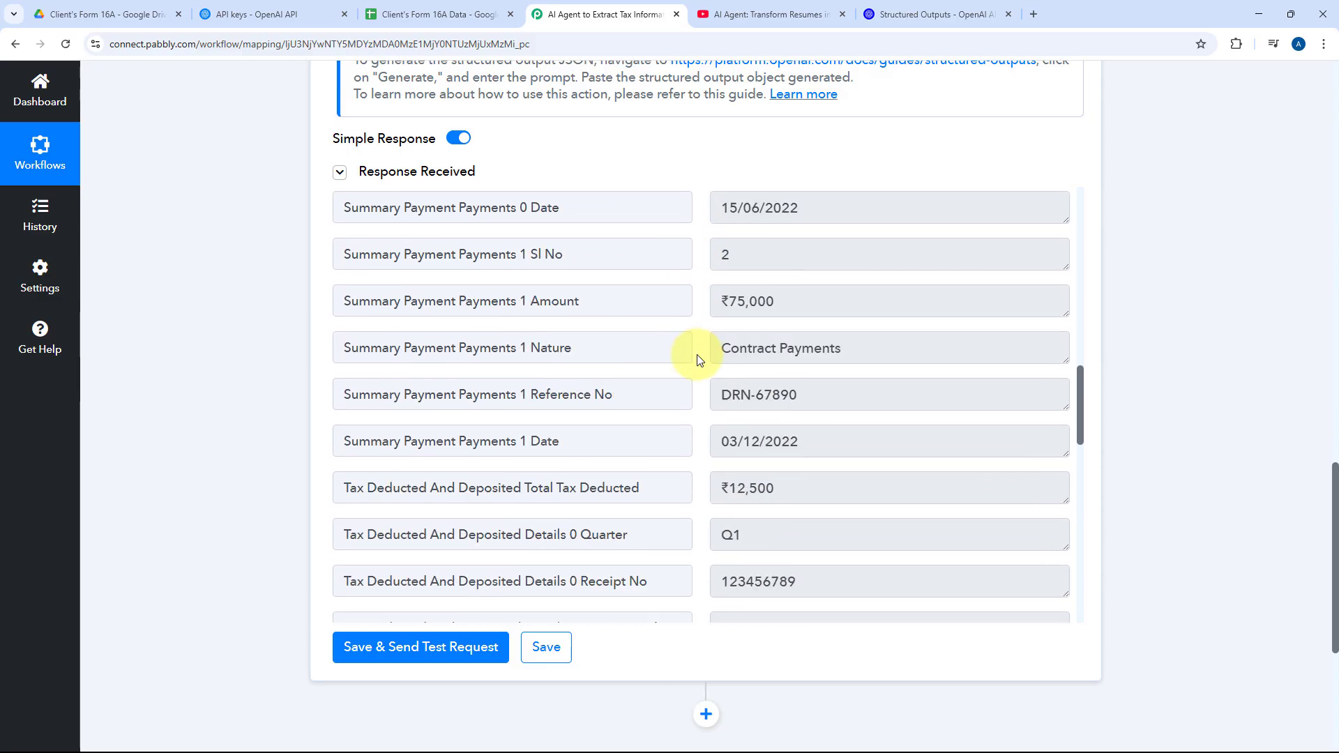
pyautogui.scroll(-5, 701, 368)
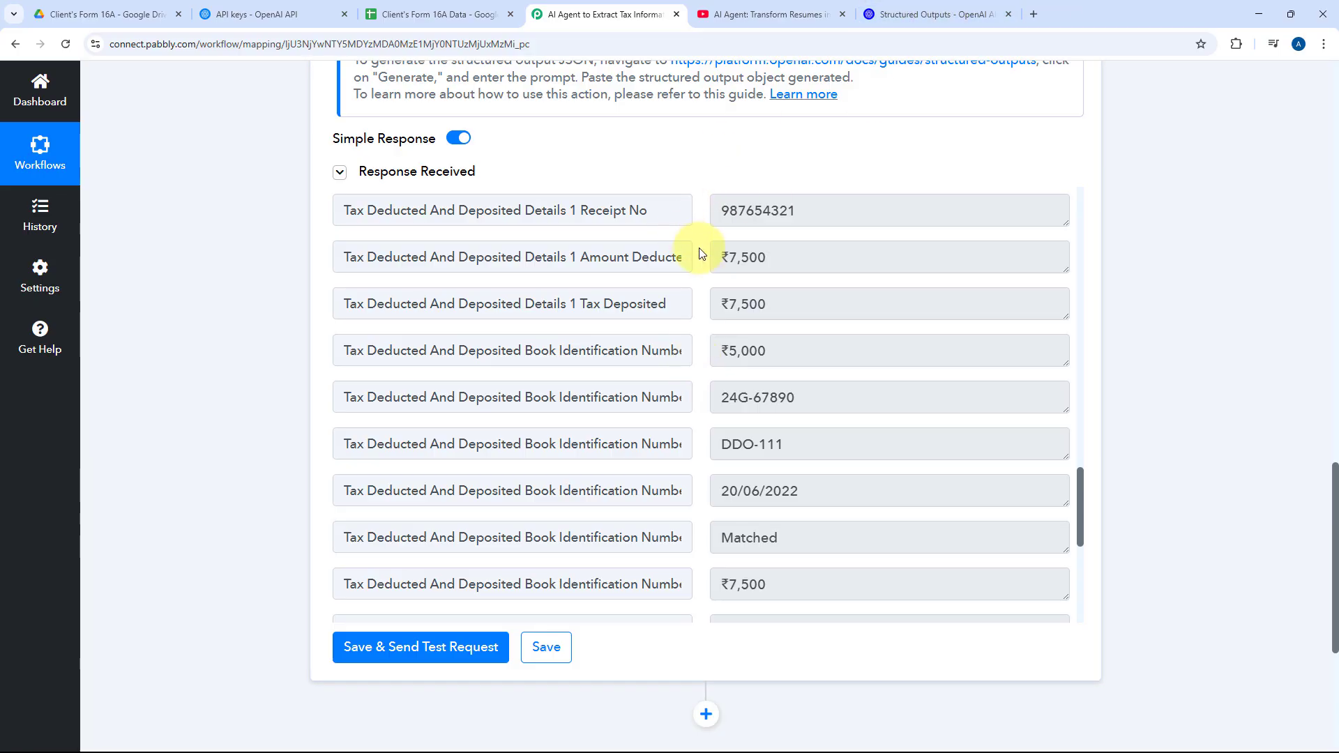
pyautogui.scroll(-10, 693, 275)
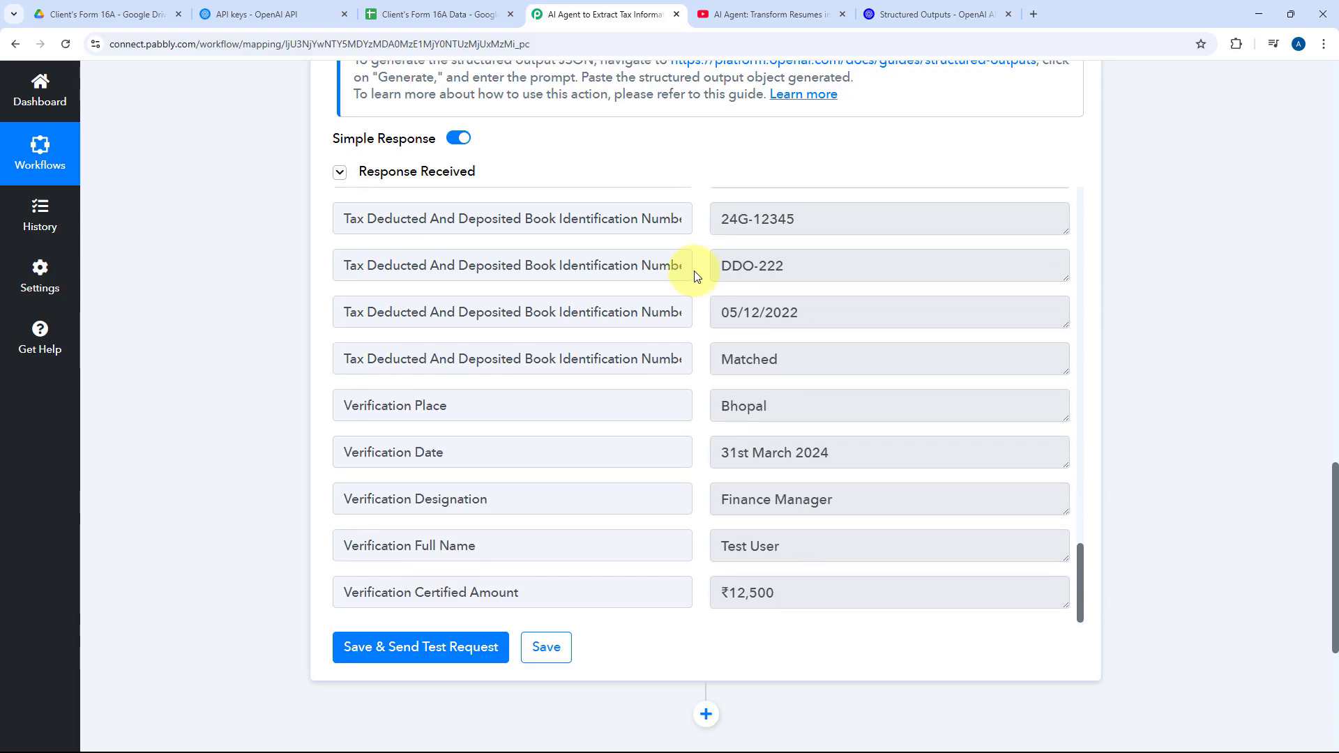
pyautogui.scroll(1, 691, 348)
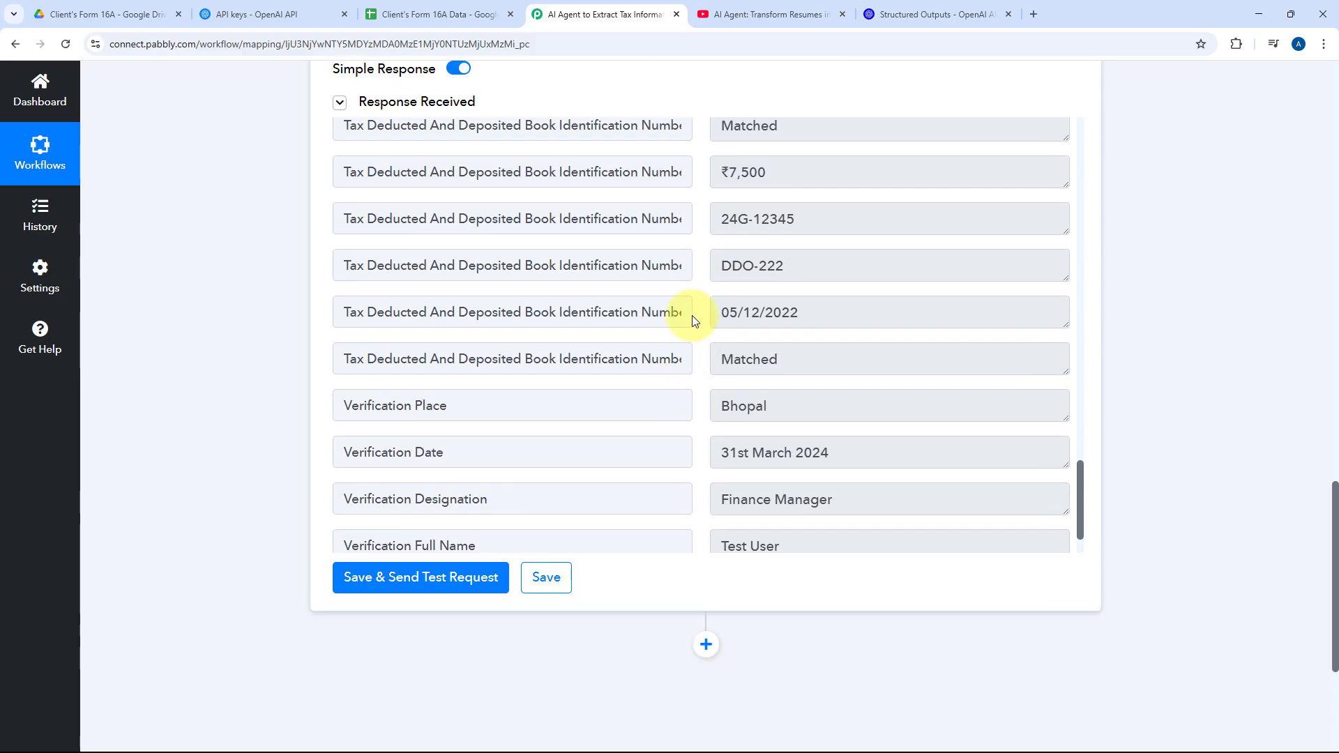
pyautogui.scroll(3, 281, 324)
pyautogui.scroll(5, 729, 502)
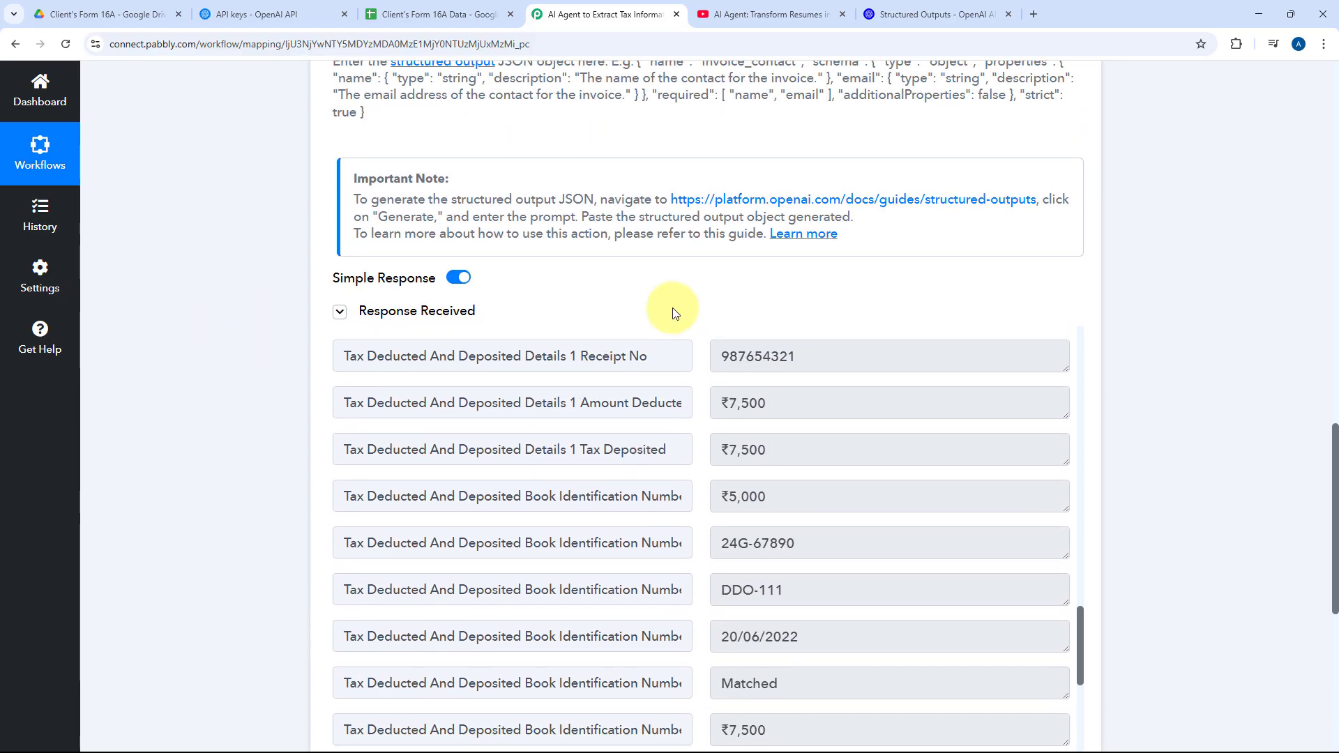
pyautogui.scroll(3, 664, 307)
pyautogui.scroll(1, 659, 352)
pyautogui.scroll(-5, 725, 418)
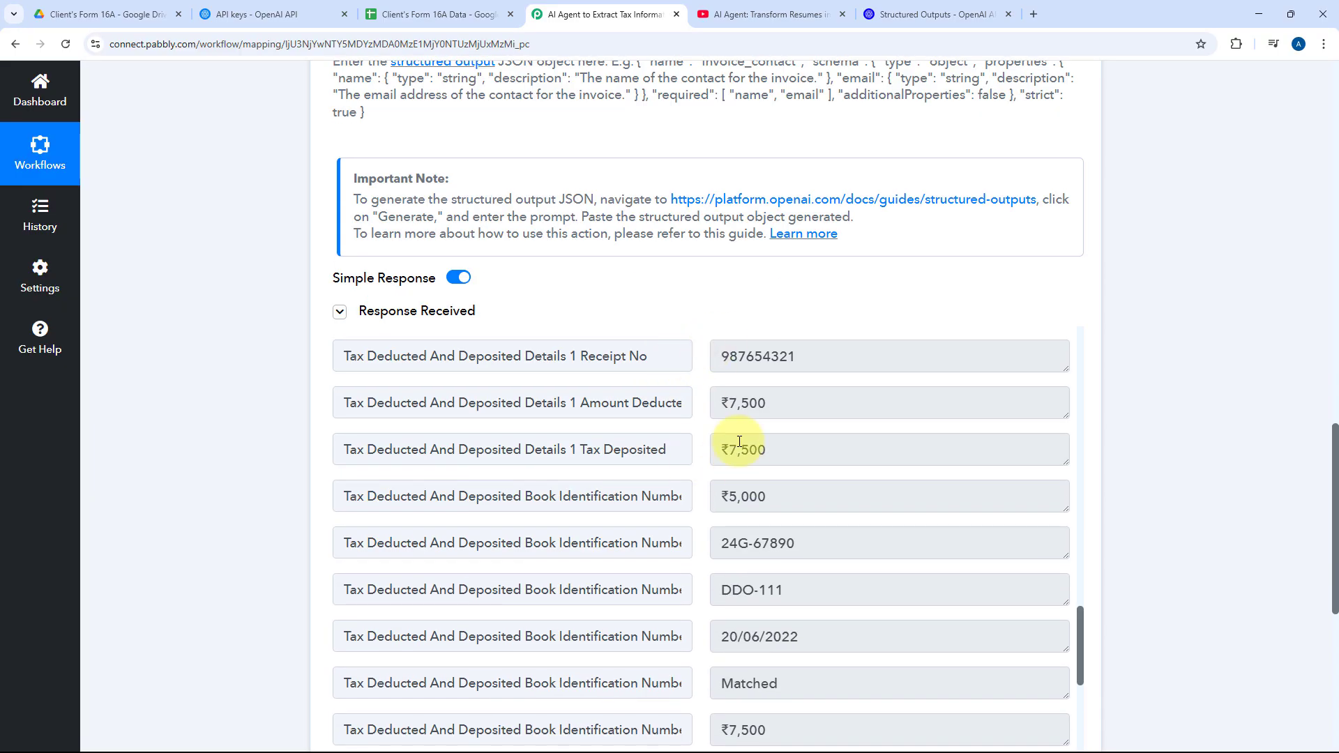
pyautogui.scroll(-3, 707, 300)
pyautogui.scroll(5, 704, 376)
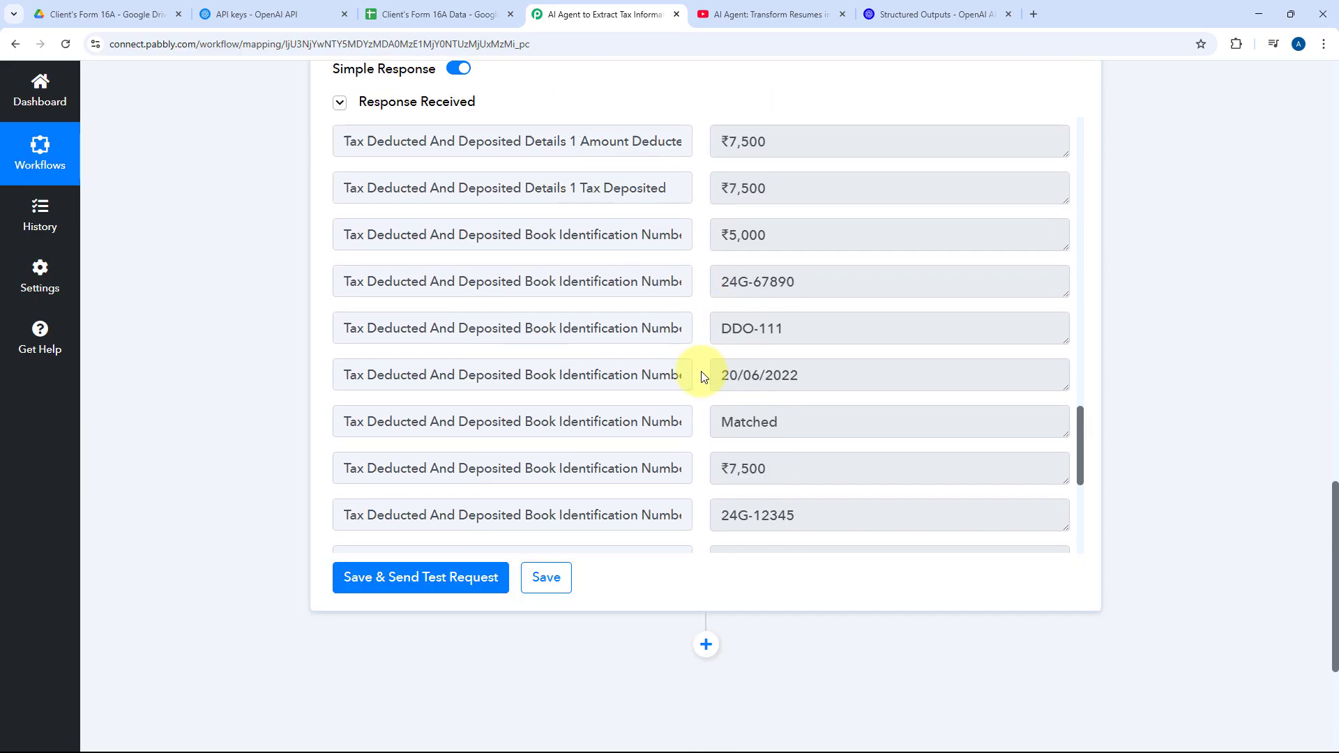
pyautogui.scroll(11, 701, 389)
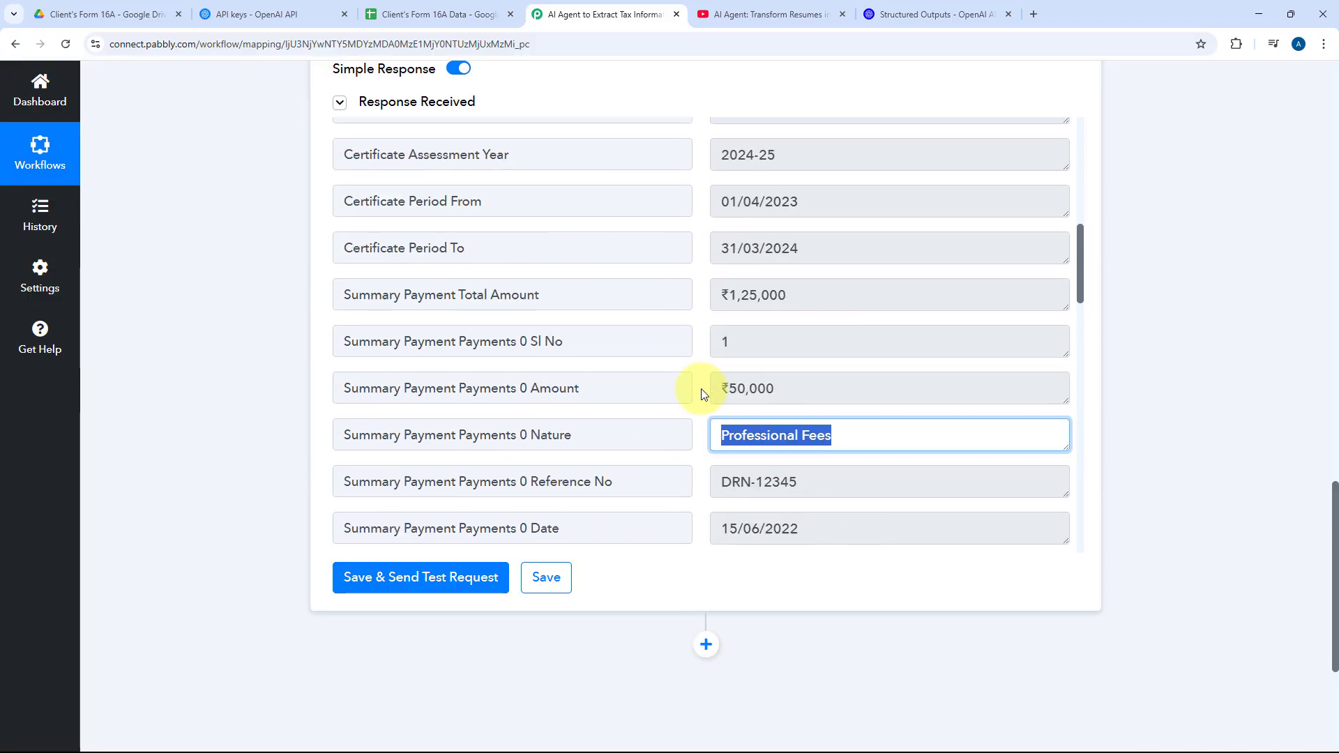
# Close the Form 16A PDF preview and recheck the response's certificate fields against the Client's Form 16A Data spreadsheet columns.
pyautogui.click(82, 5)
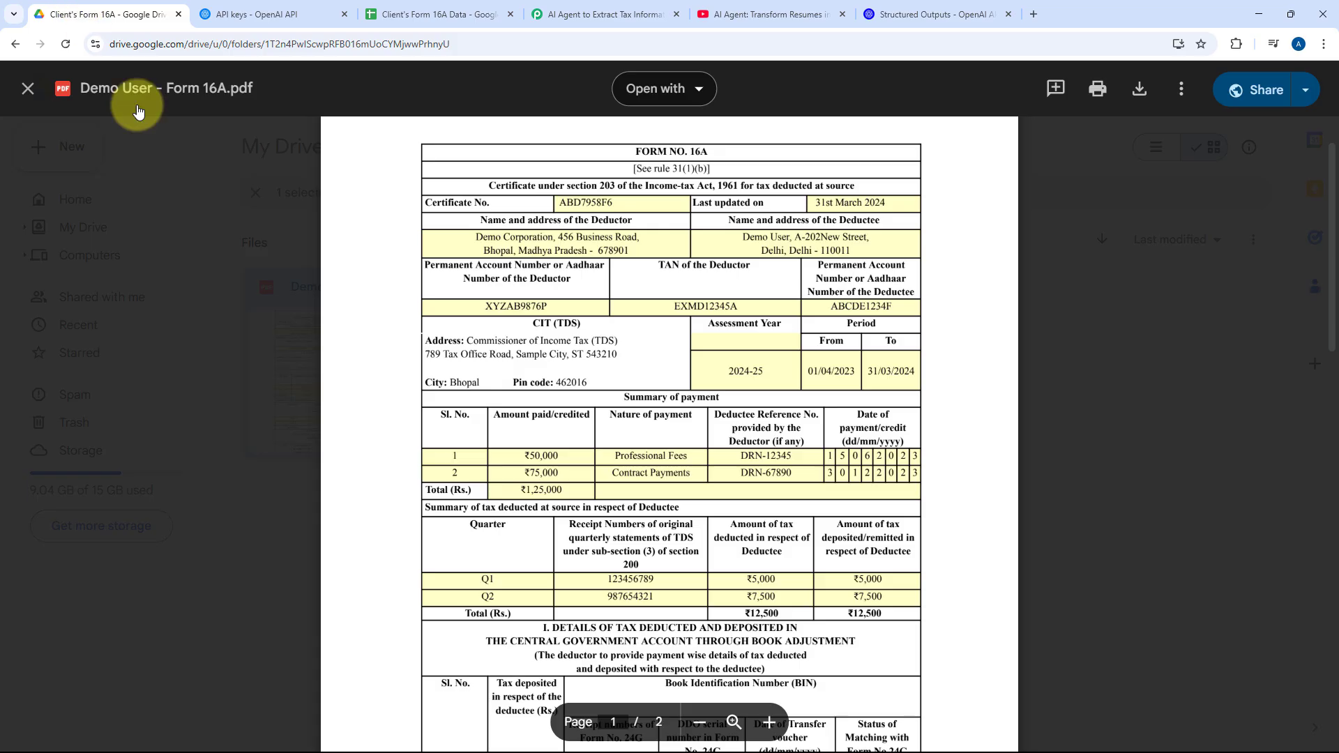
pyautogui.click(1073, 279)
pyautogui.click(606, 13)
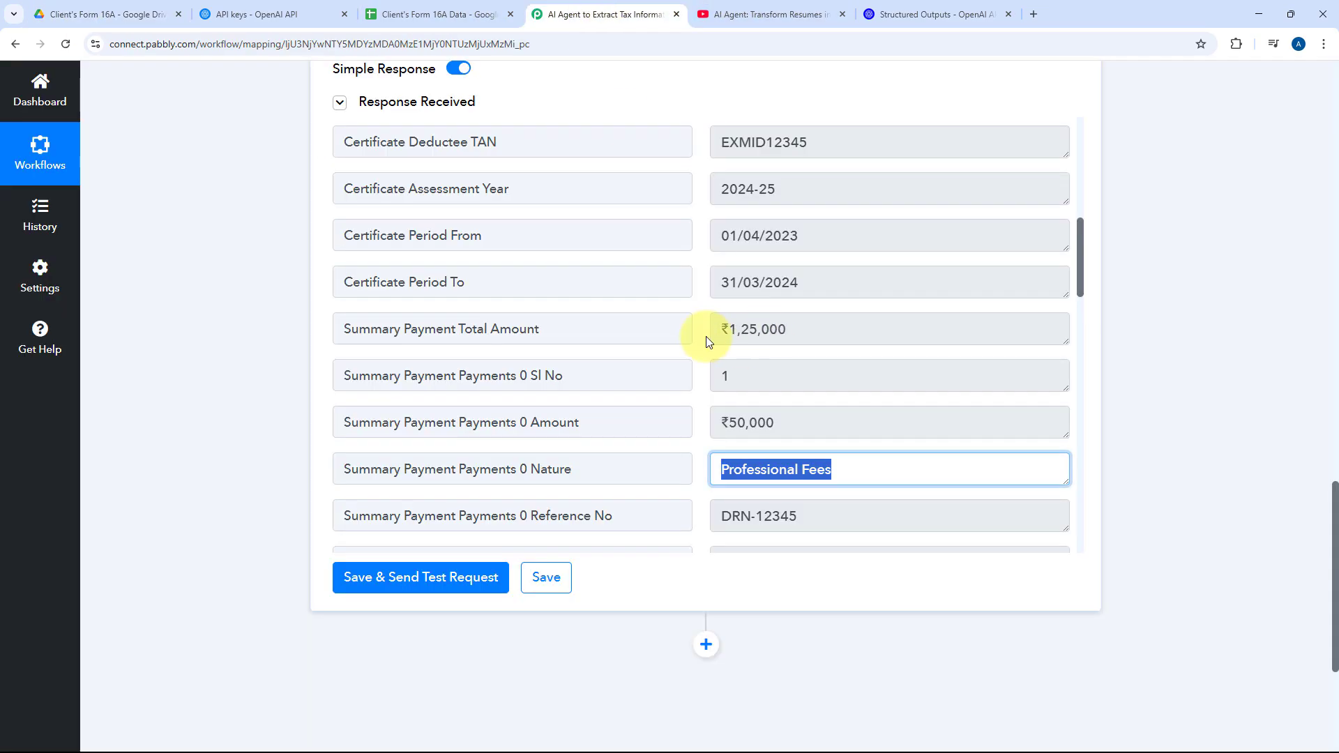
pyautogui.scroll(4, 705, 336)
pyautogui.scroll(3, 706, 337)
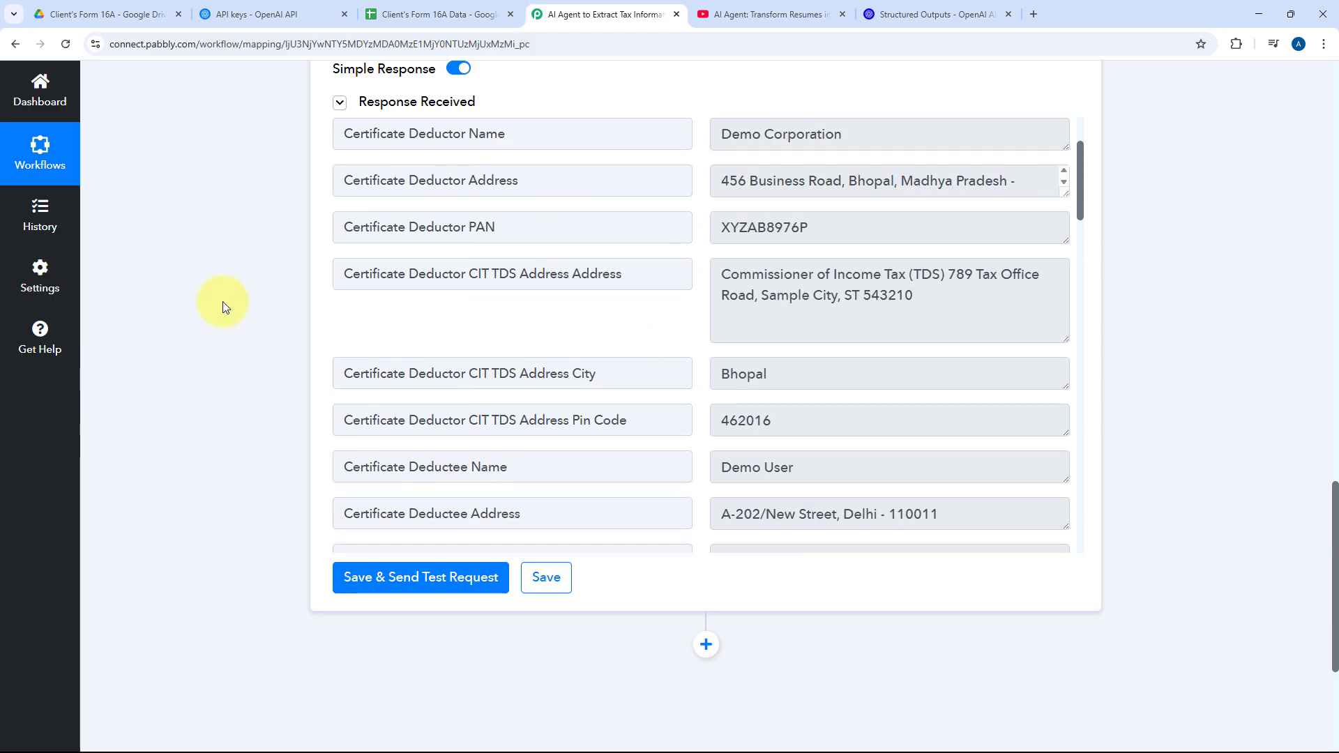
pyautogui.scroll(2, 218, 299)
pyautogui.scroll(2, 614, 413)
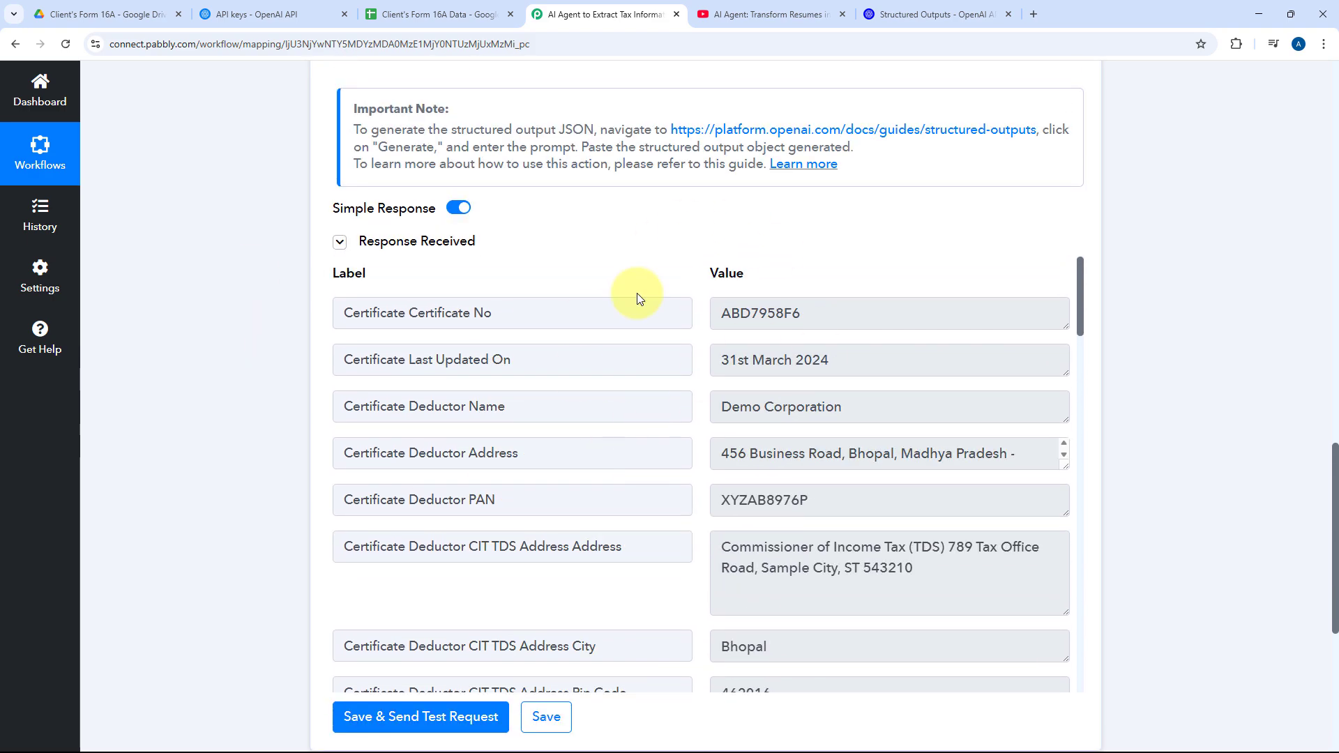
pyautogui.click(370, 9)
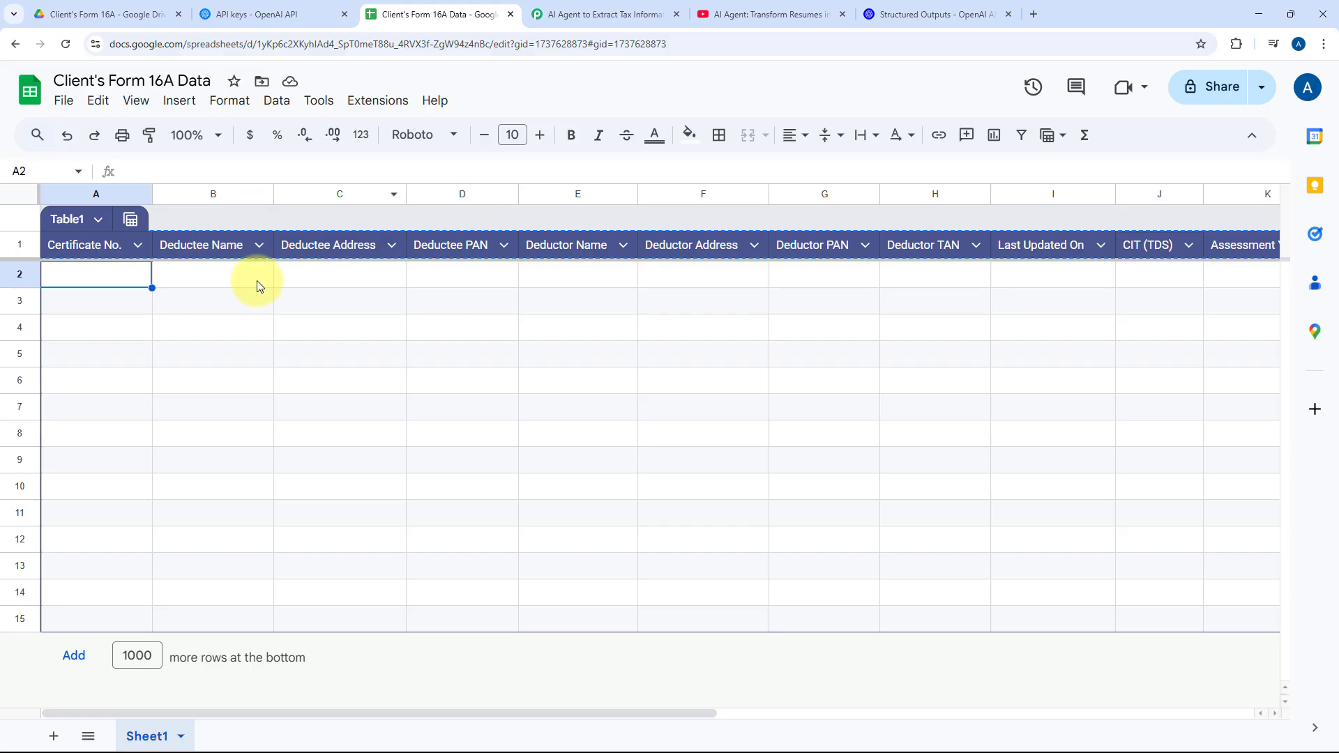
pyautogui.click(598, 13)
# Add a Google Sheets action after the OpenAI step, with Add New Row as its action event.
pyautogui.scroll(-5, 165, 326)
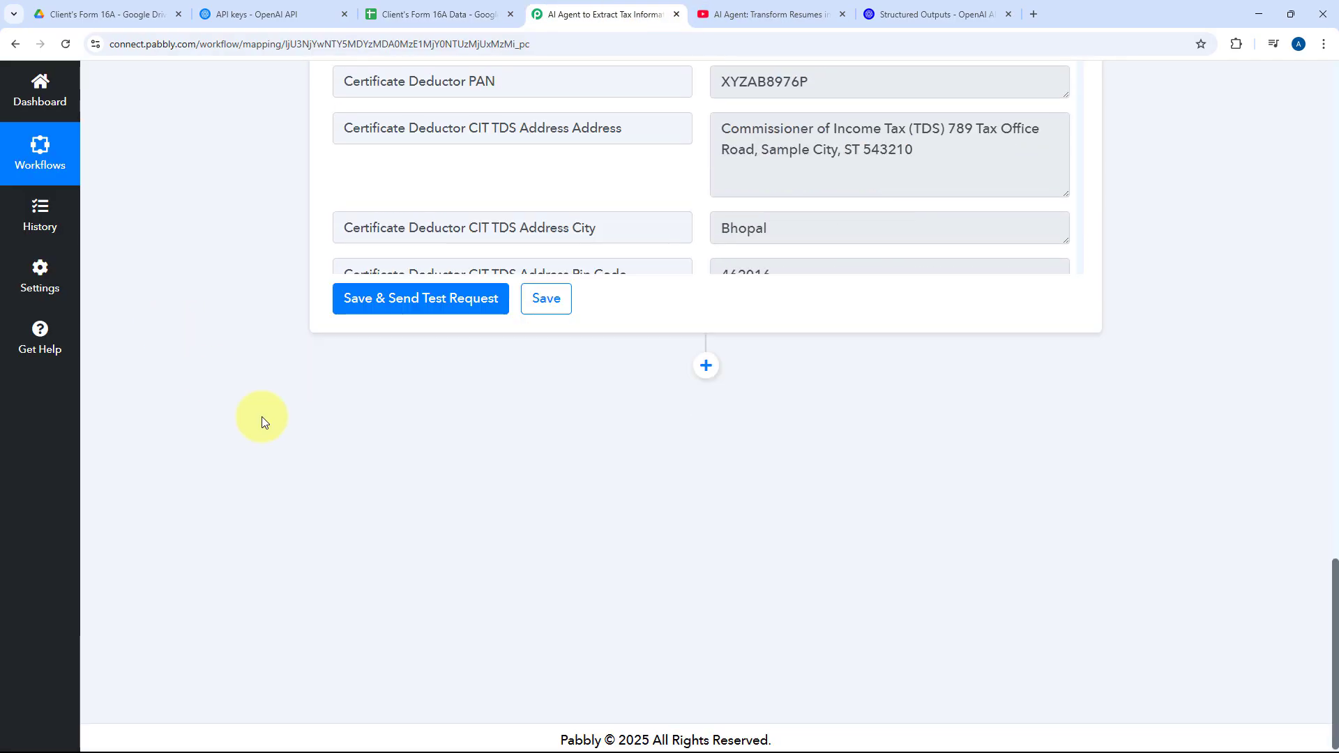
pyautogui.click(708, 367)
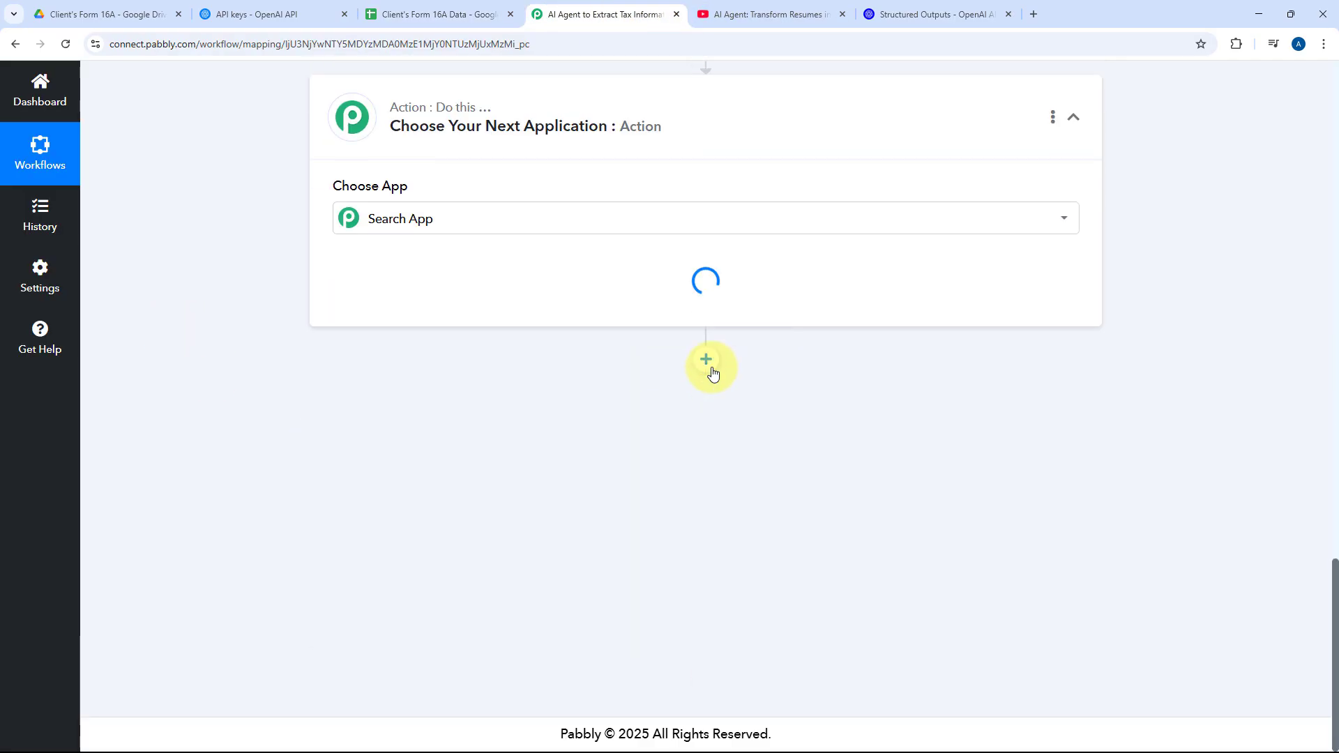
pyautogui.write('G')
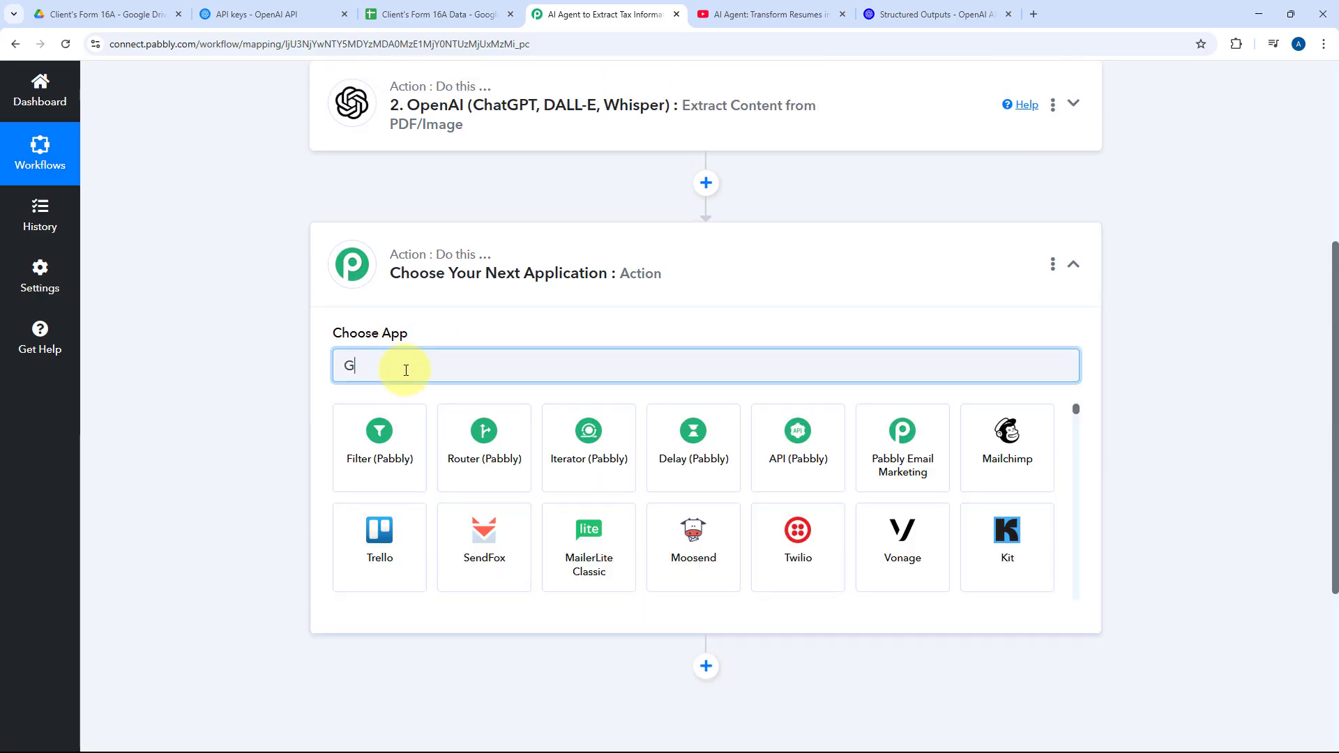
pyautogui.write('oogle Sheets')
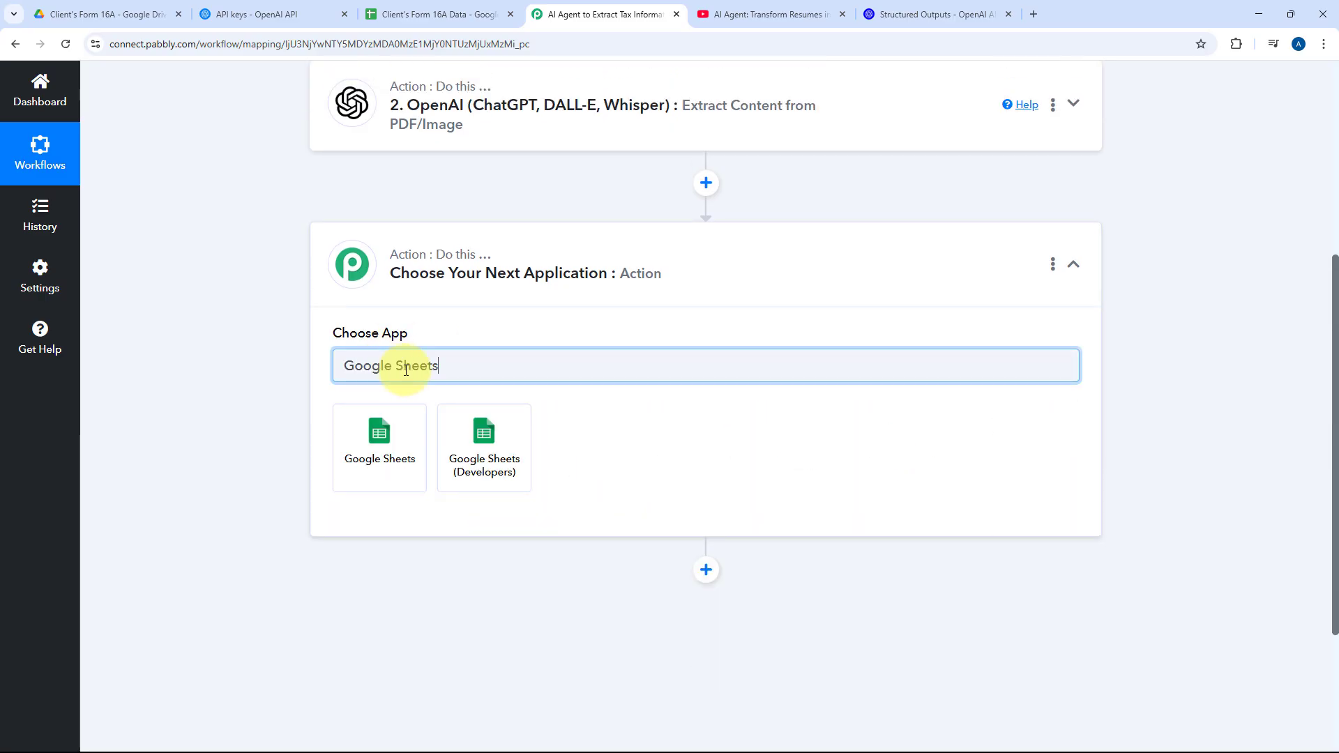
pyautogui.click(407, 411)
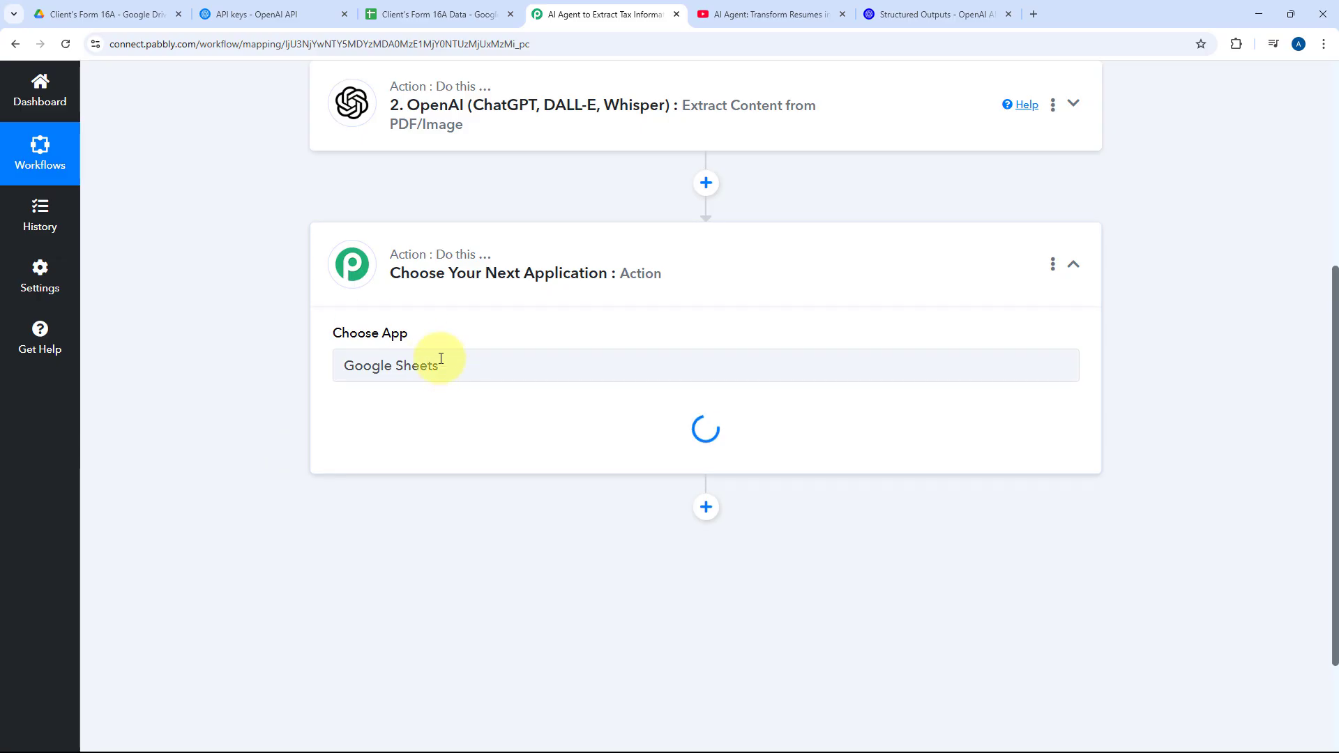
pyautogui.scroll(-3, 263, 385)
pyautogui.click(435, 271)
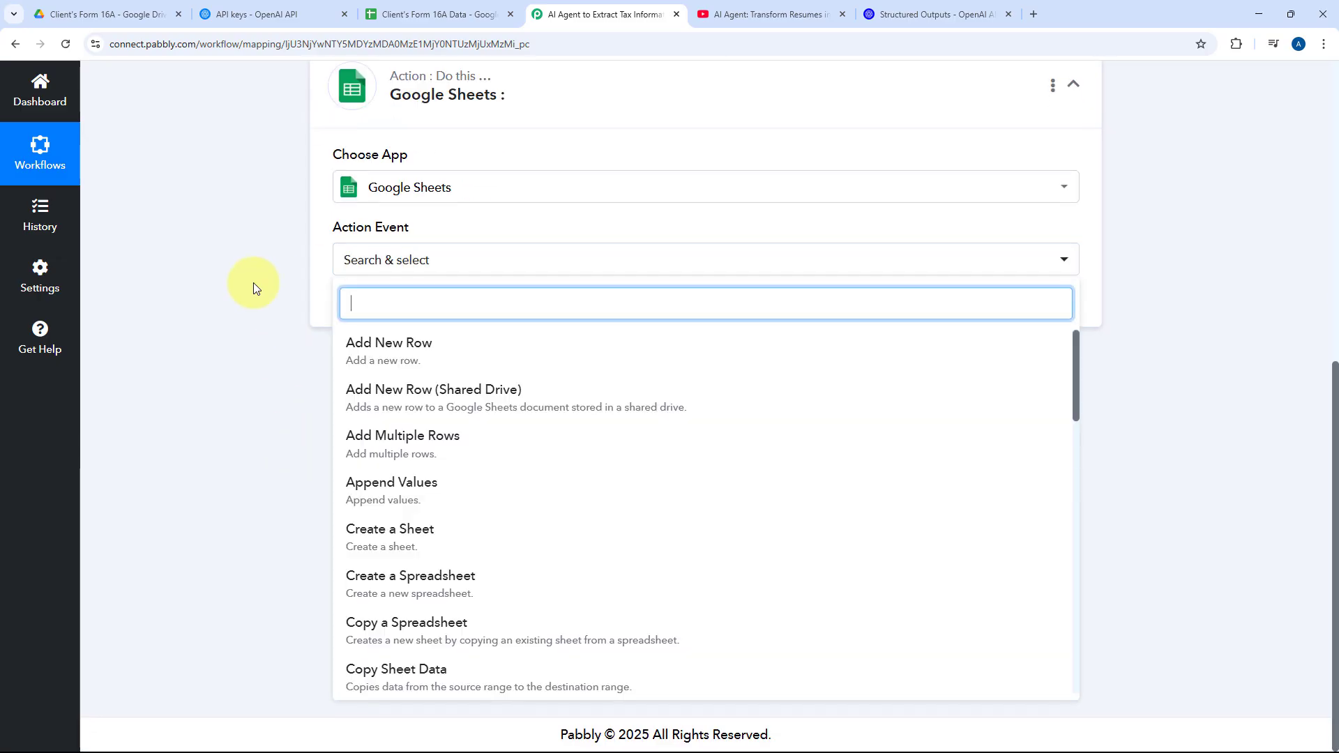
pyautogui.click(446, 356)
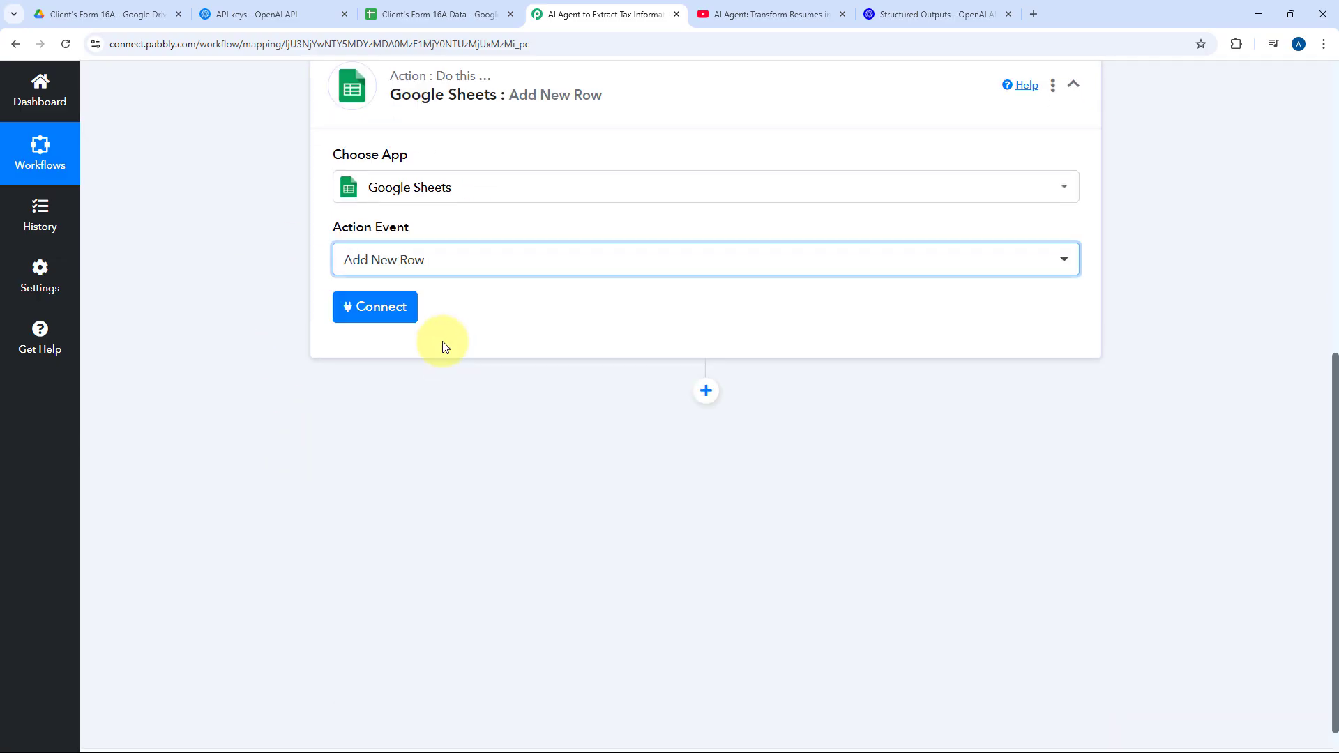
# Connect Google Sheets through a new connection, signing in with a Google account and granting Pabbly Connect Sheets access.
pyautogui.click(401, 321)
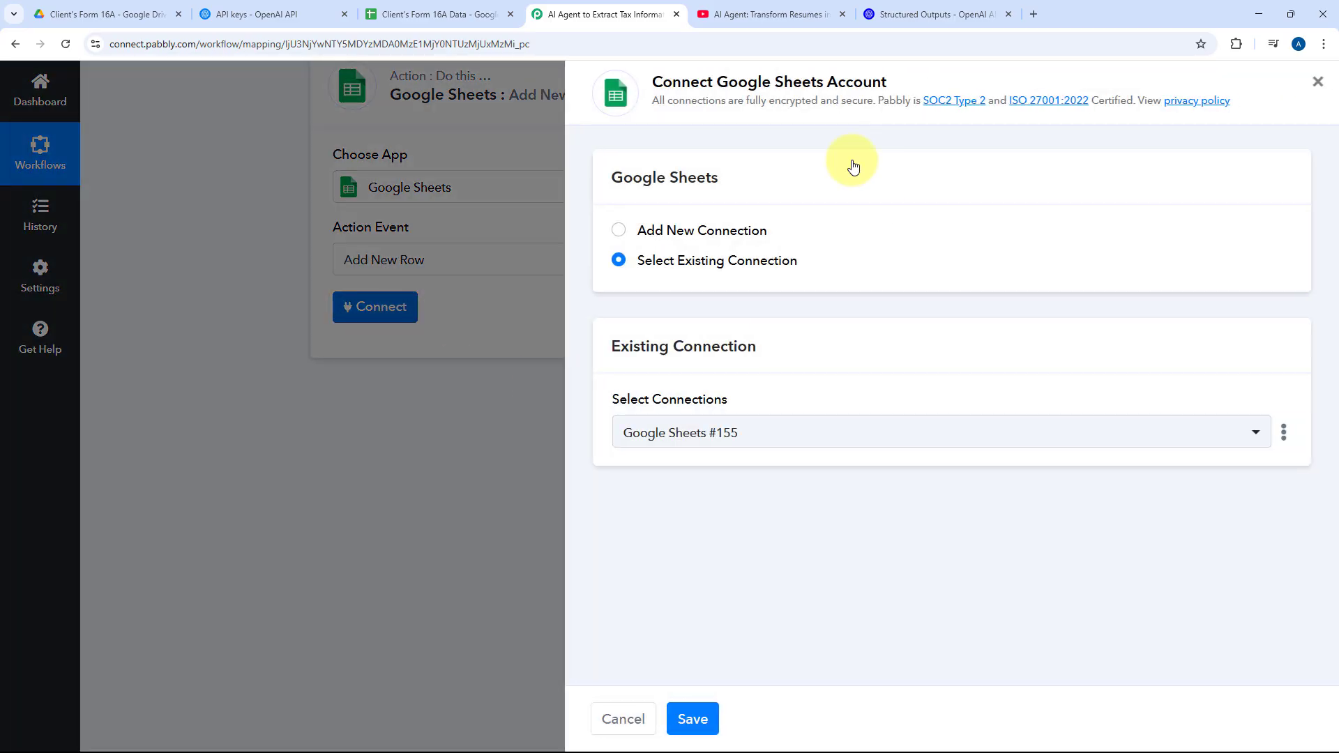
pyautogui.click(618, 230)
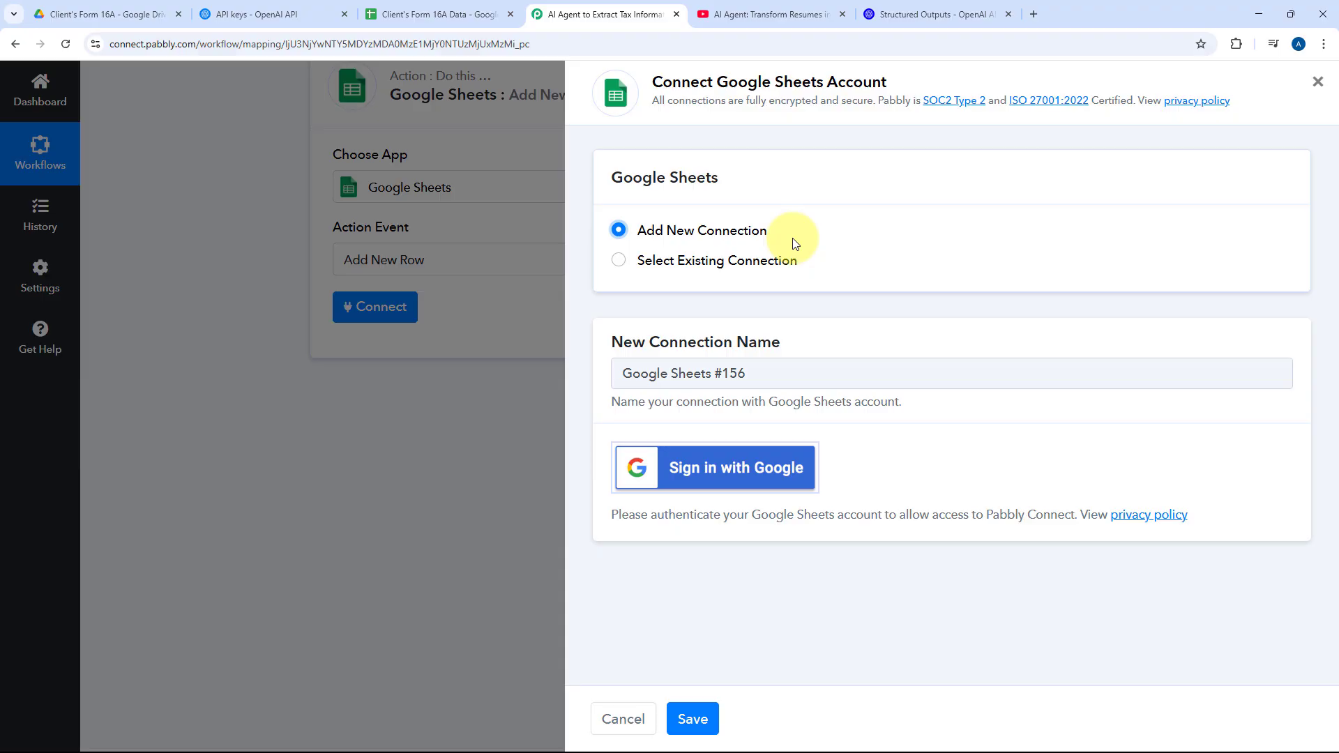
pyautogui.click(719, 474)
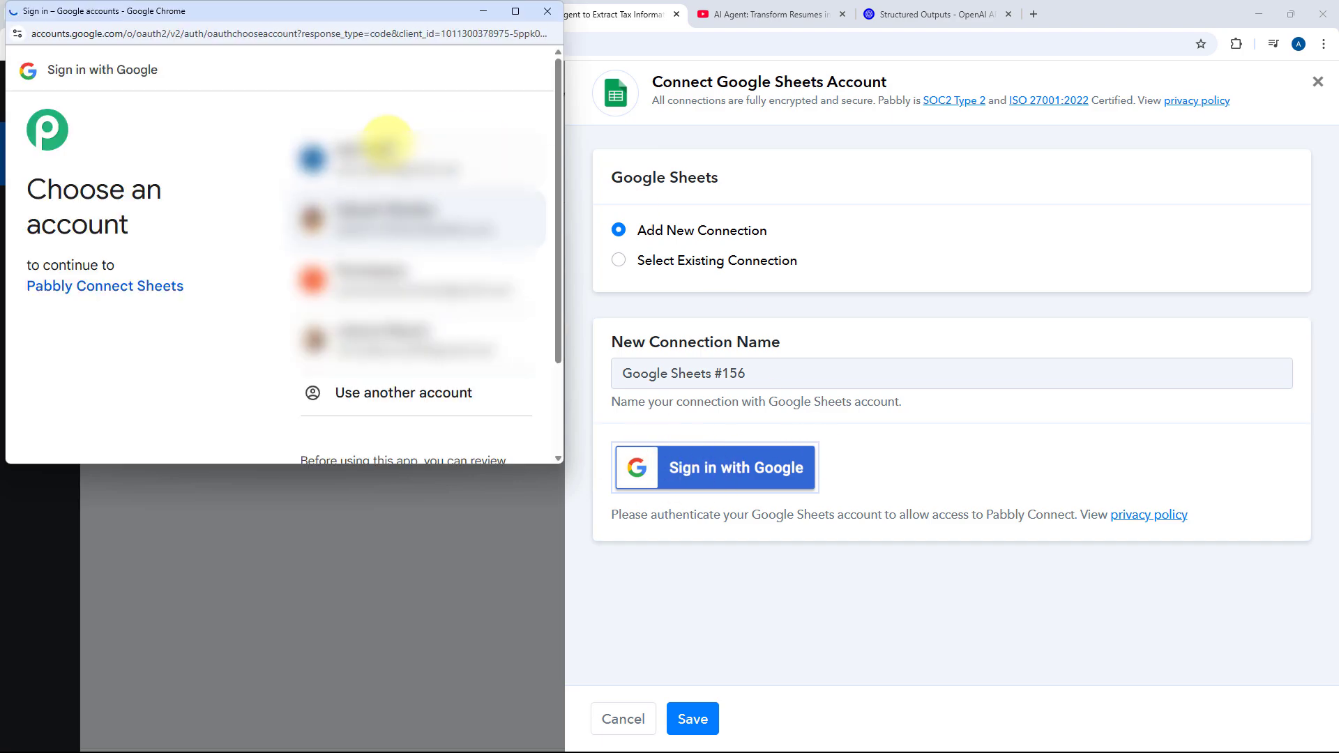
pyautogui.click(394, 148)
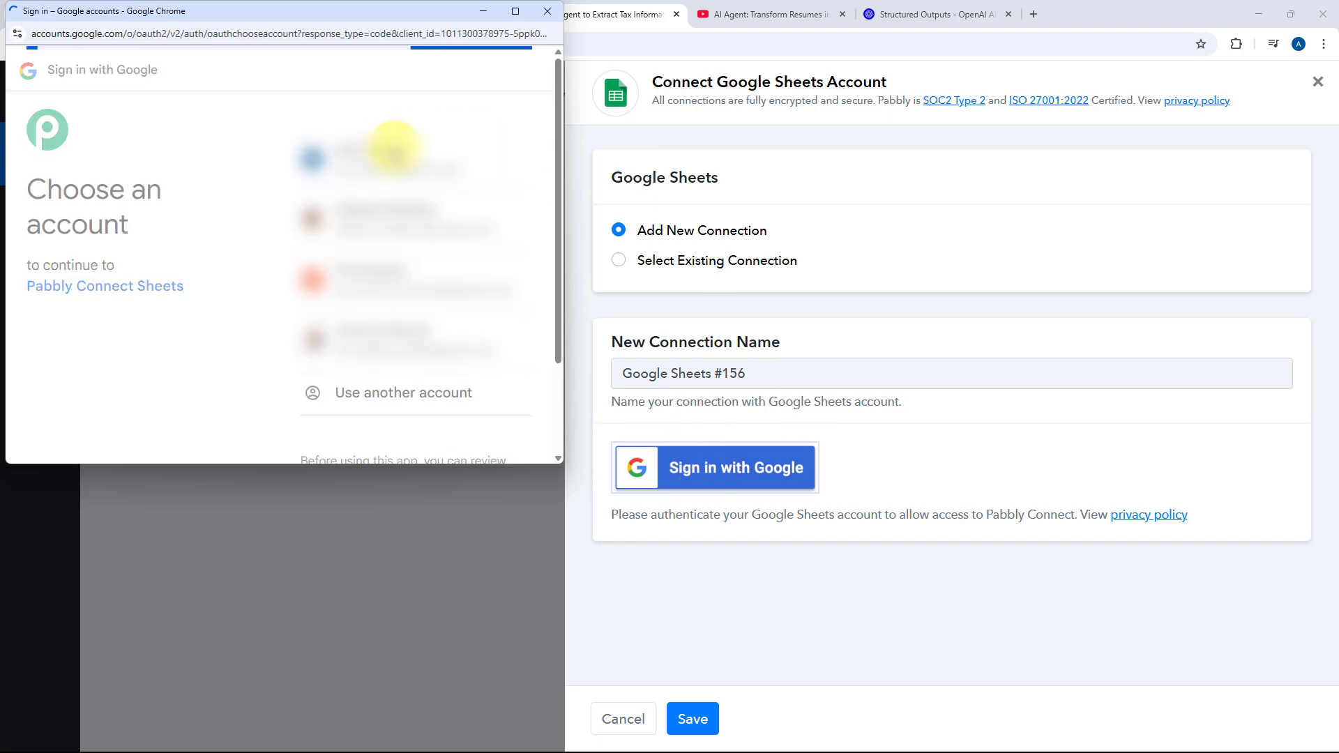
pyautogui.scroll(-3, 446, 312)
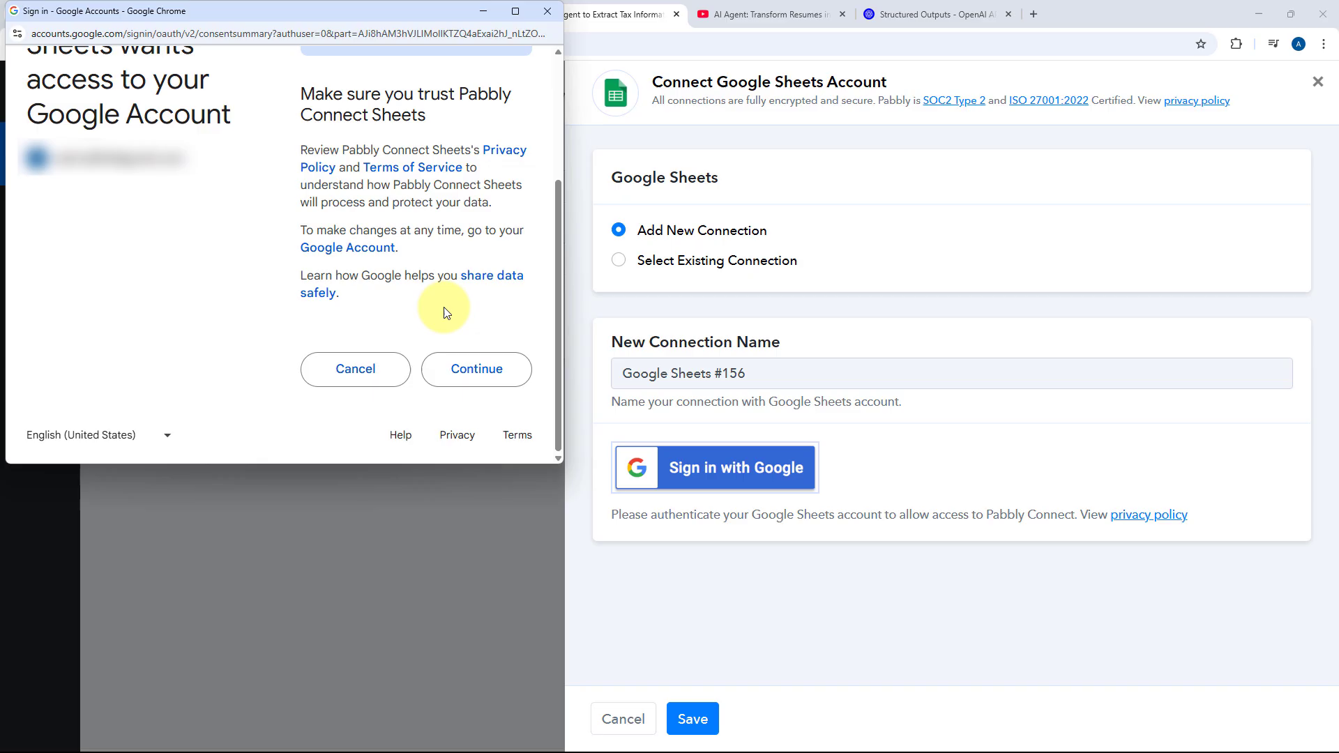
pyautogui.click(477, 370)
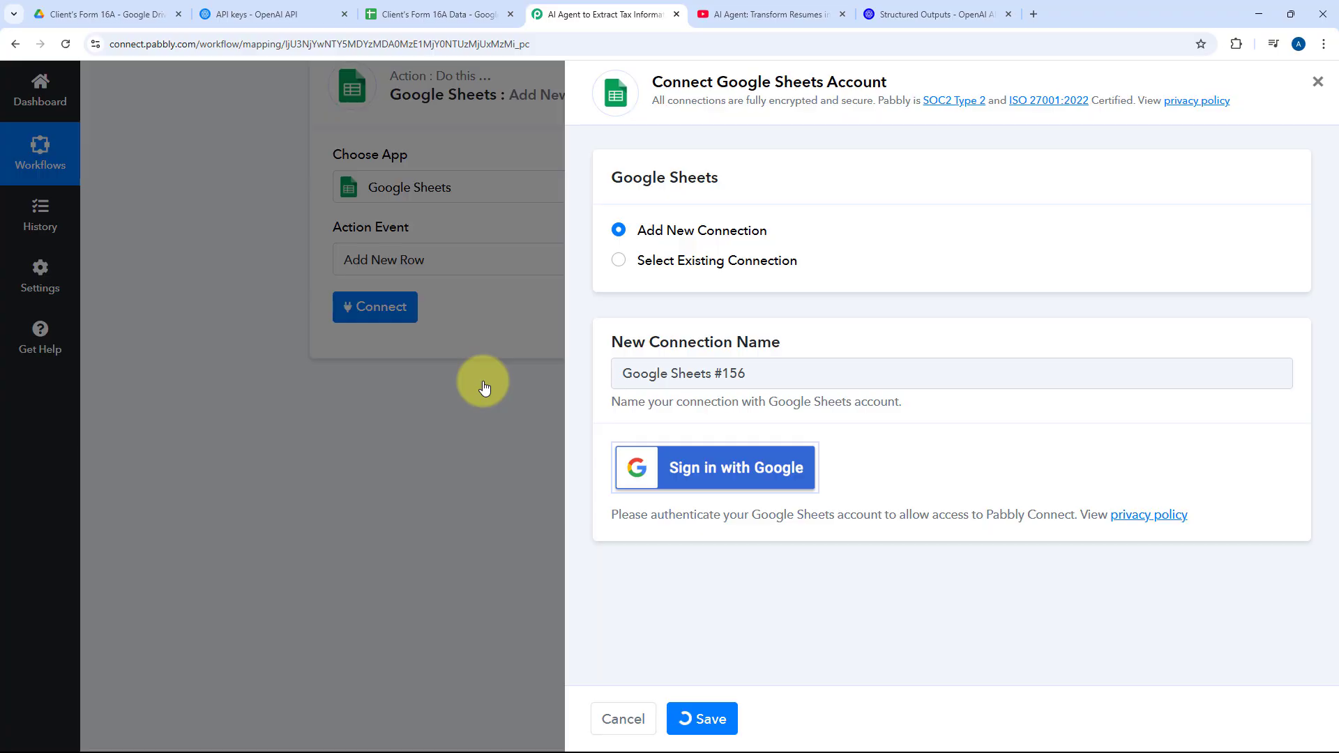
# Choose Client's Form 16A Data as the action's spreadsheet, checking its name in Google Sheets with the sheet enlarged to 125%.
pyautogui.scroll(-1, 558, 362)
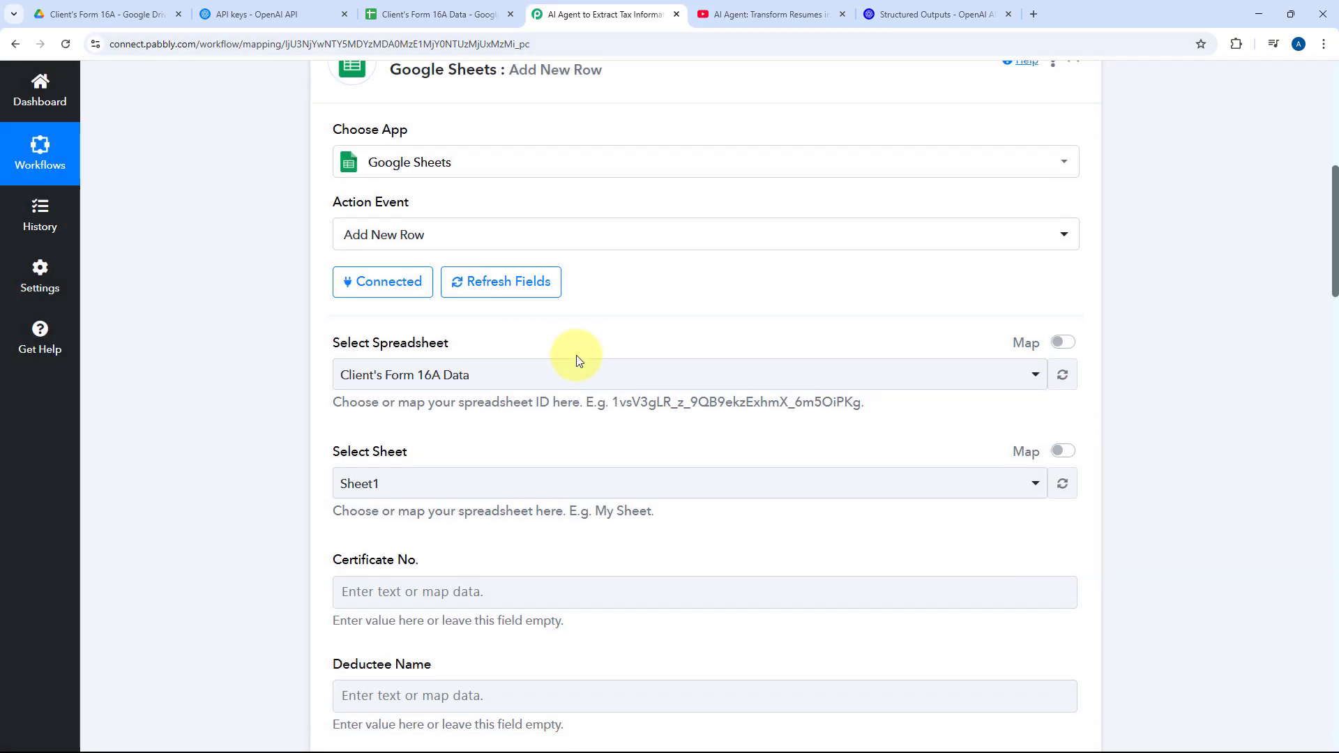
pyautogui.scroll(-2, 576, 360)
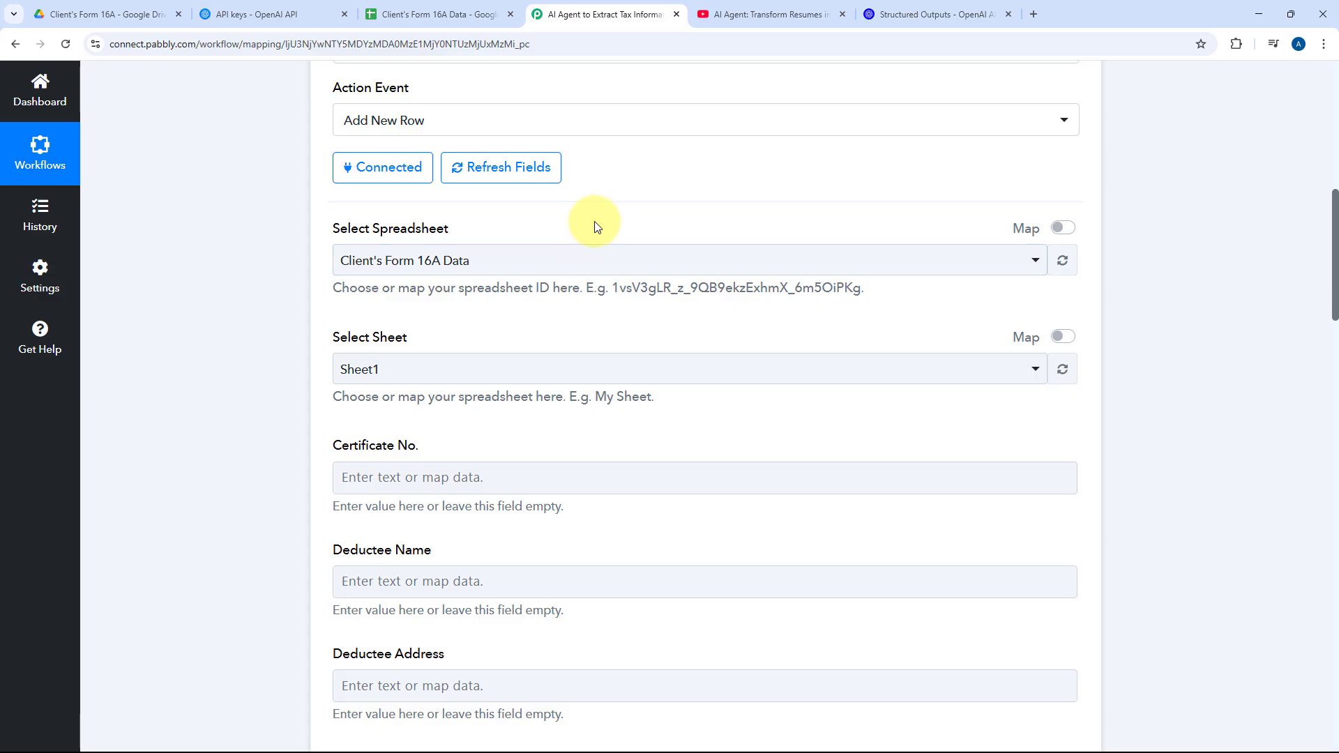
pyautogui.click(539, 262)
pyautogui.scroll(-2, 290, 278)
pyautogui.scroll(-8, 575, 286)
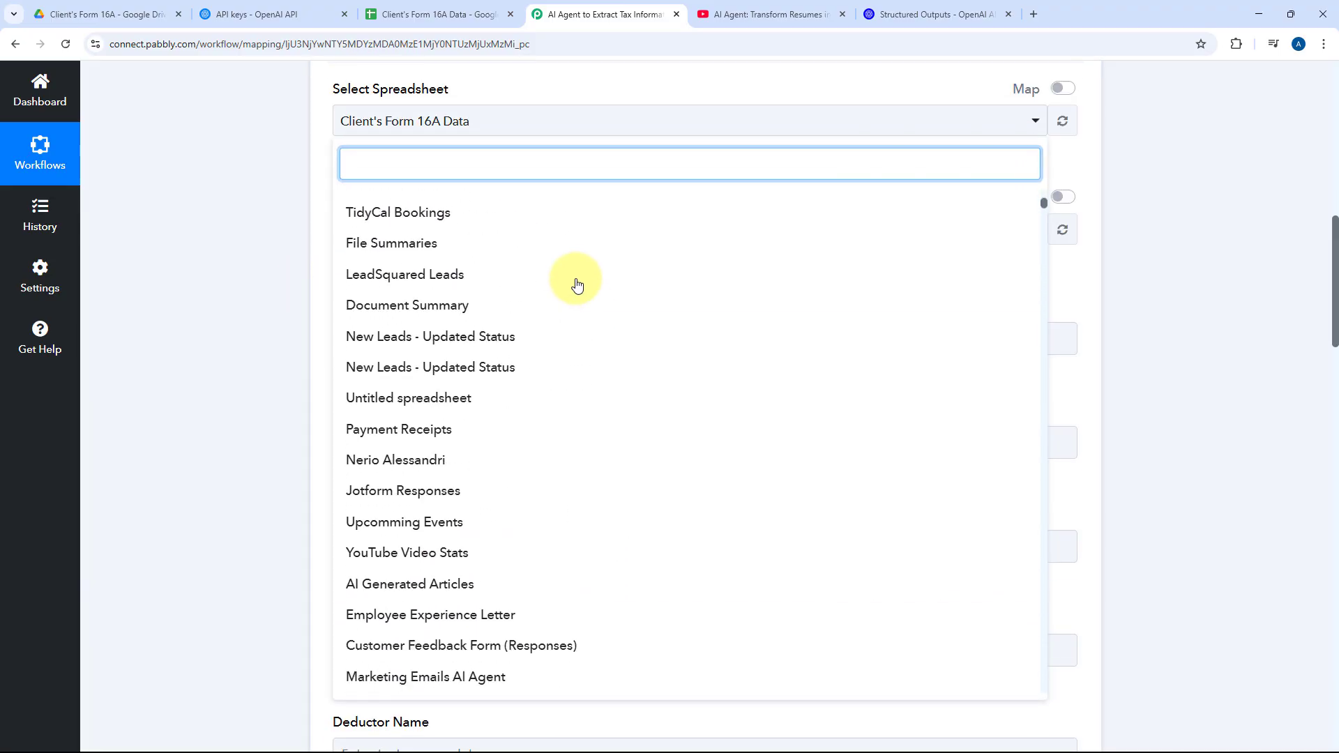
pyautogui.scroll(-15, 577, 285)
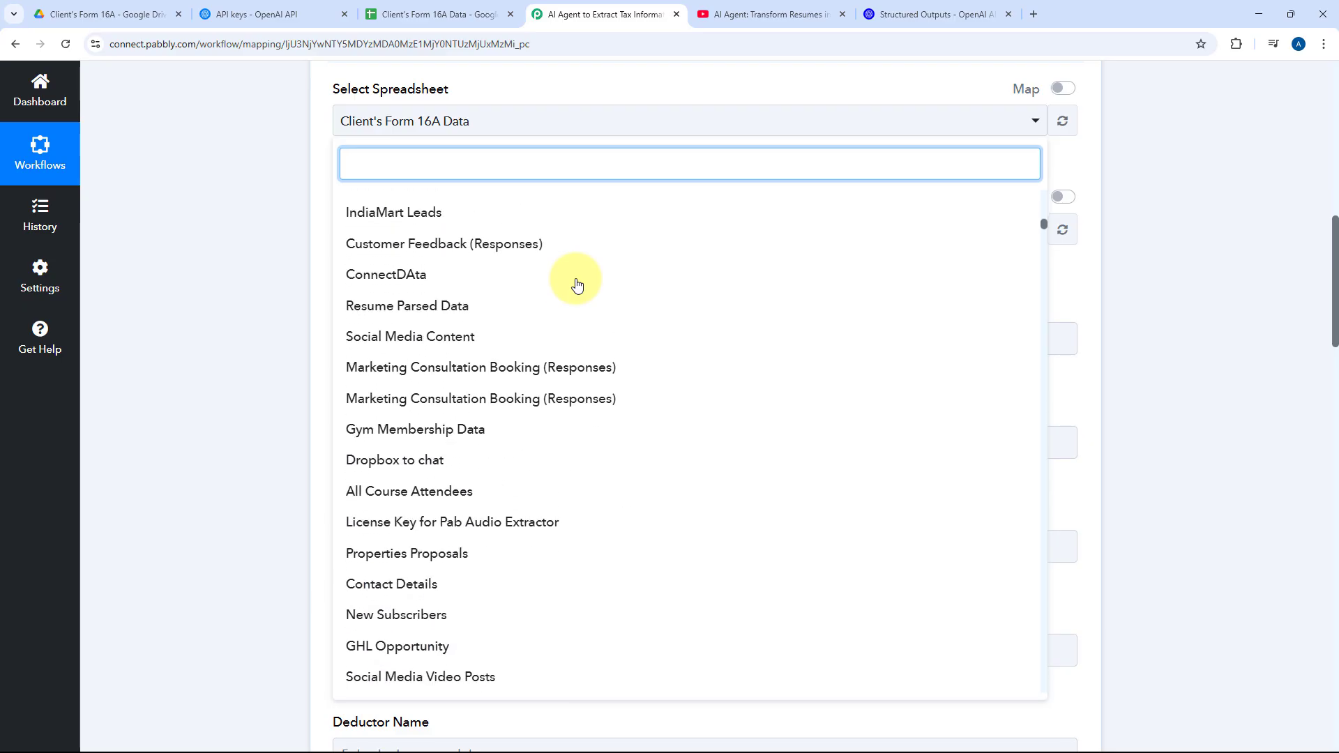
pyautogui.scroll(16, 576, 285)
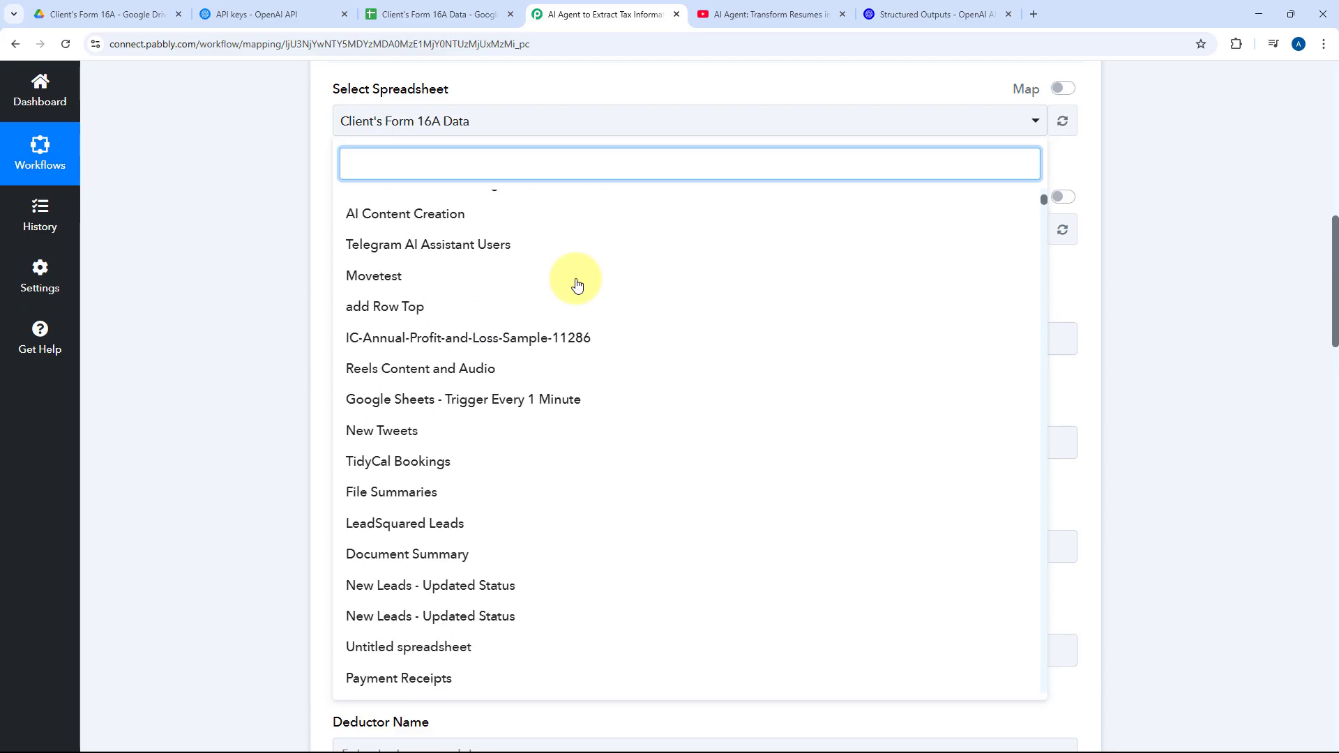
pyautogui.scroll(3, 576, 284)
pyautogui.click(453, 18)
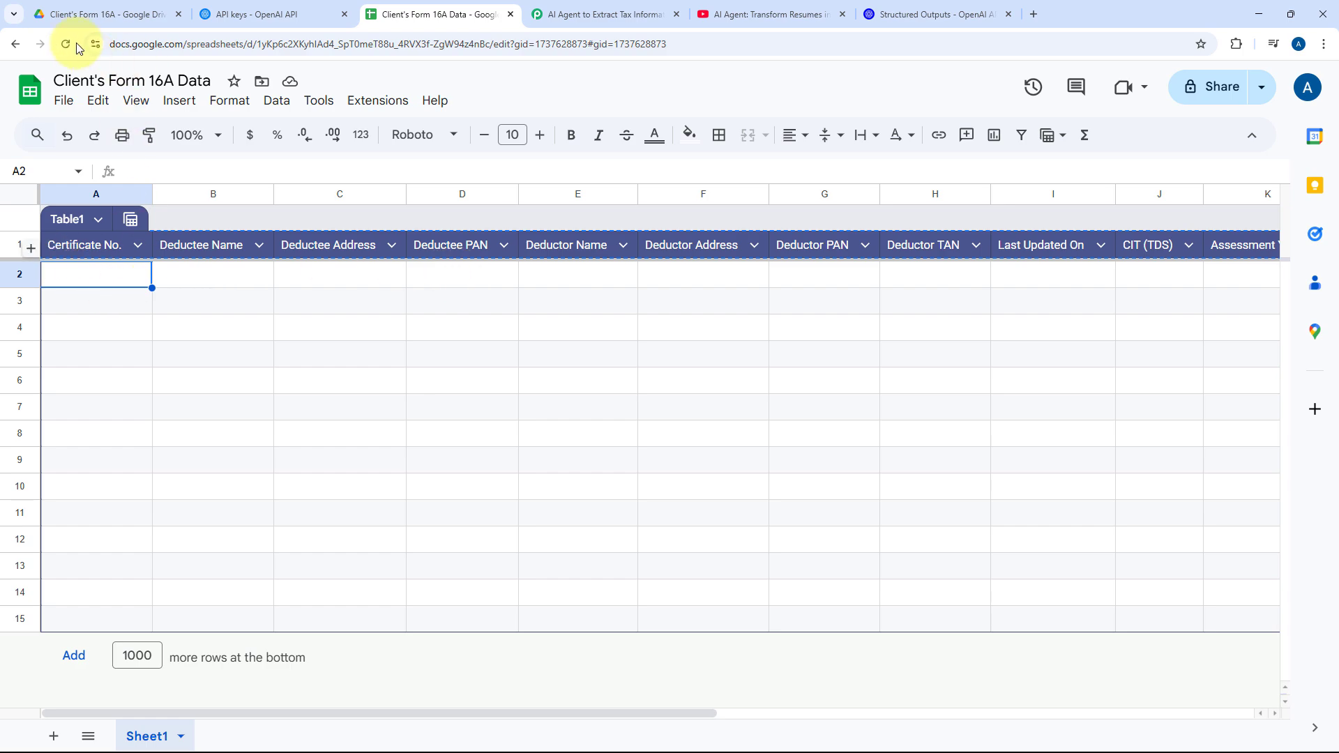
pyautogui.click(217, 137)
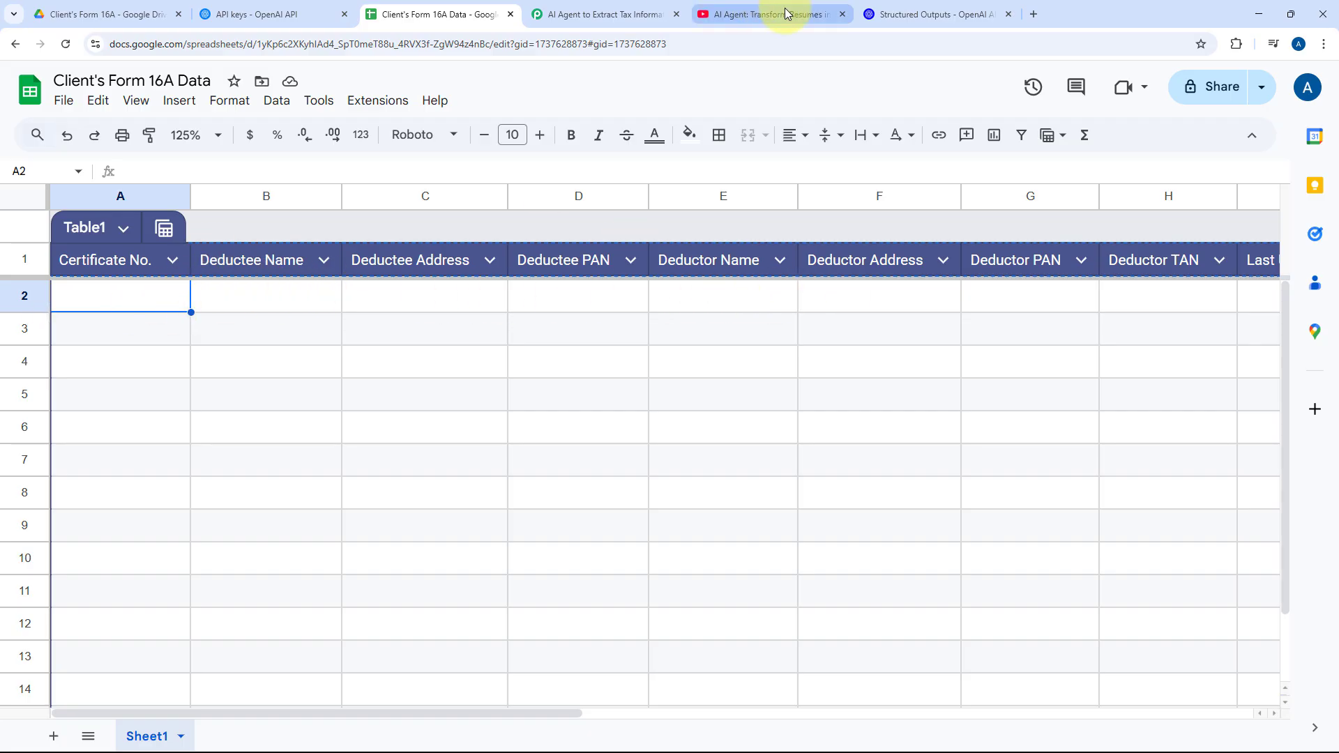
pyautogui.click(578, 14)
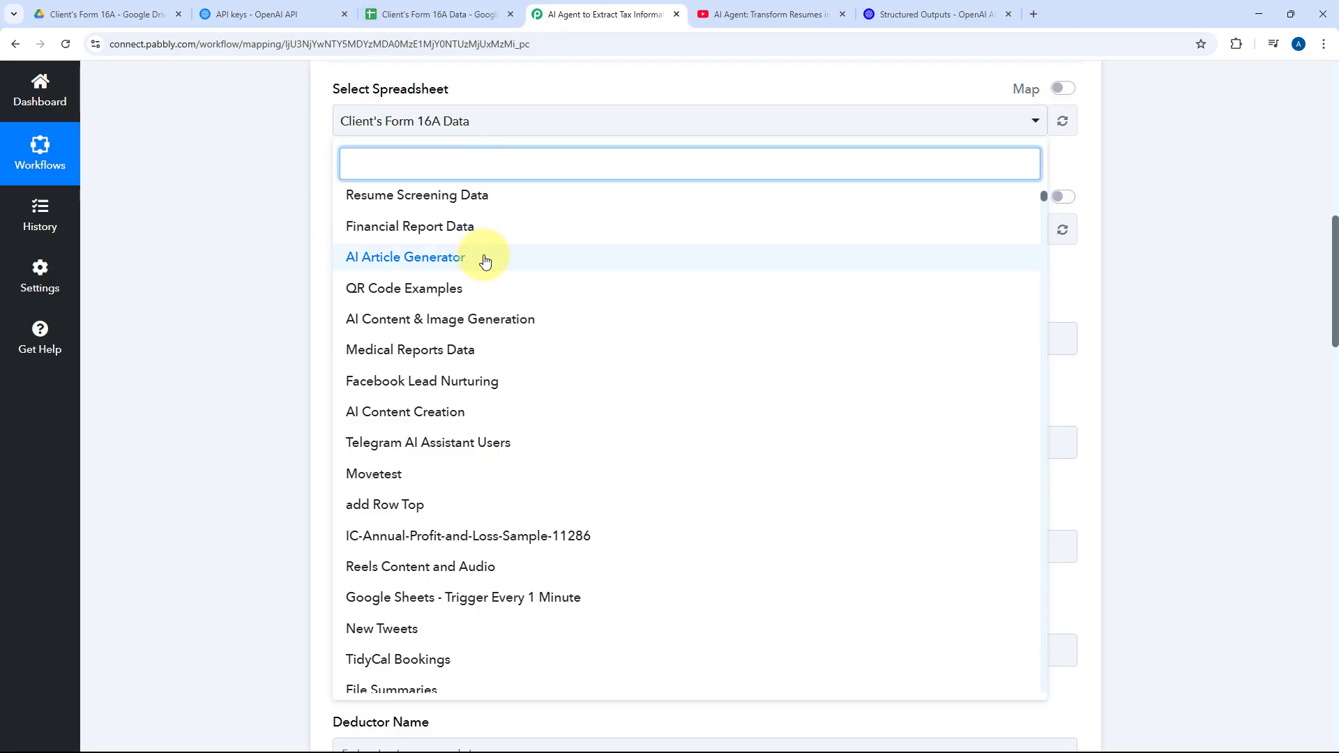
pyautogui.scroll(2, 475, 230)
pyautogui.click(486, 200)
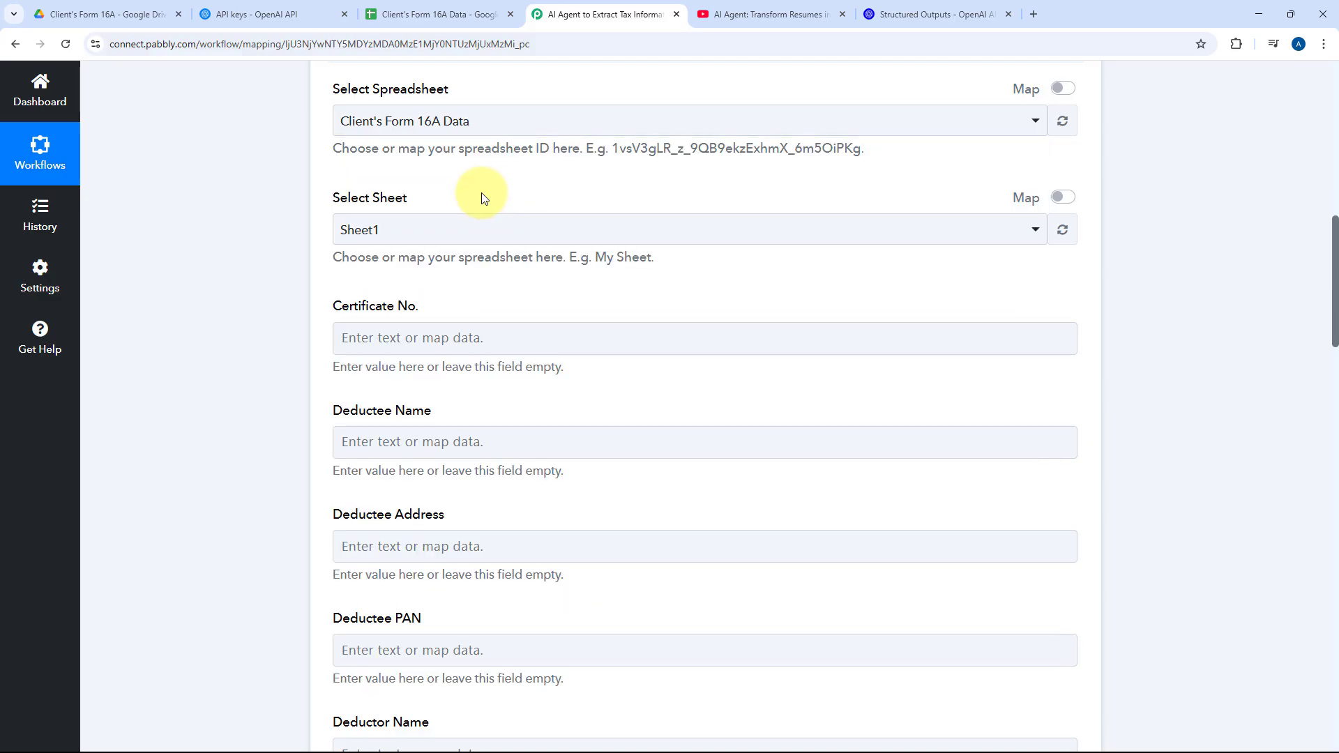
# Check the worksheet name in Client's Form 16A Data and keep Sheet1 as the action's sheet.
pyautogui.click(409, 7)
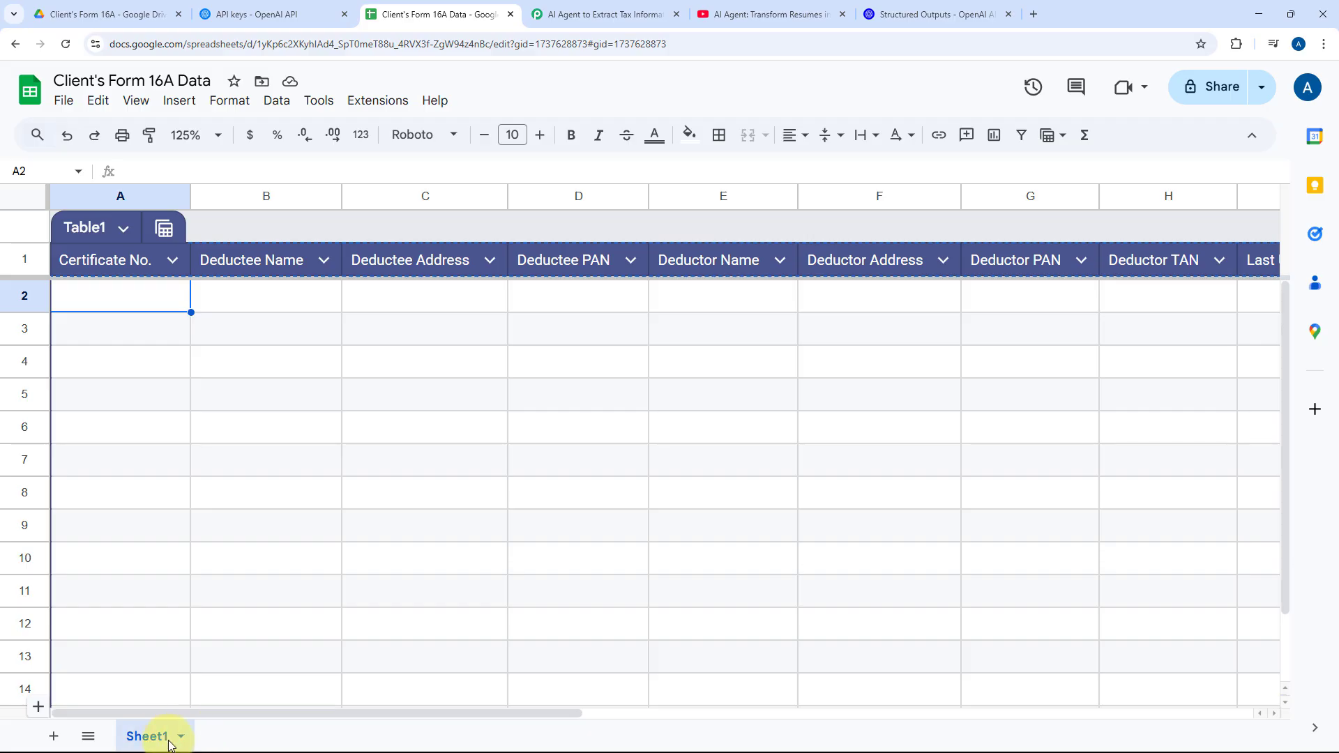
pyautogui.click(655, 7)
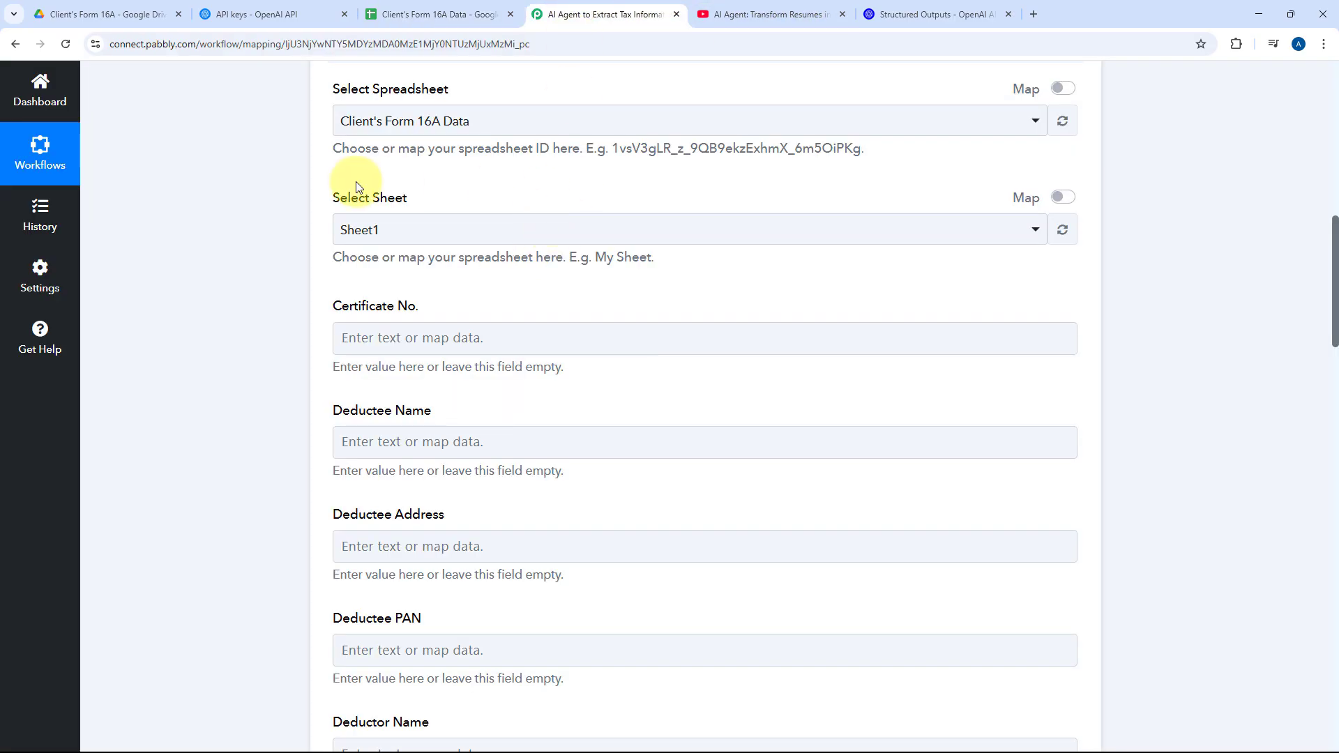
pyautogui.click(454, 225)
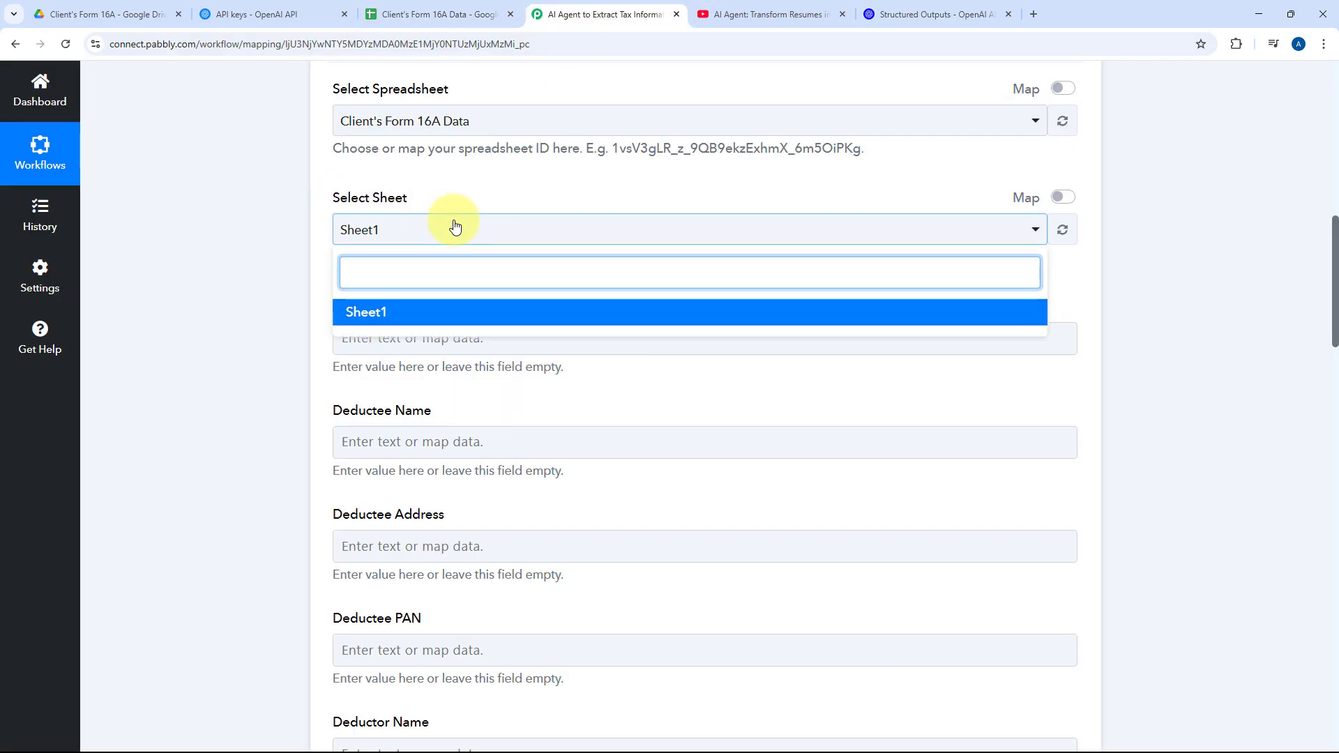
pyautogui.click(454, 225)
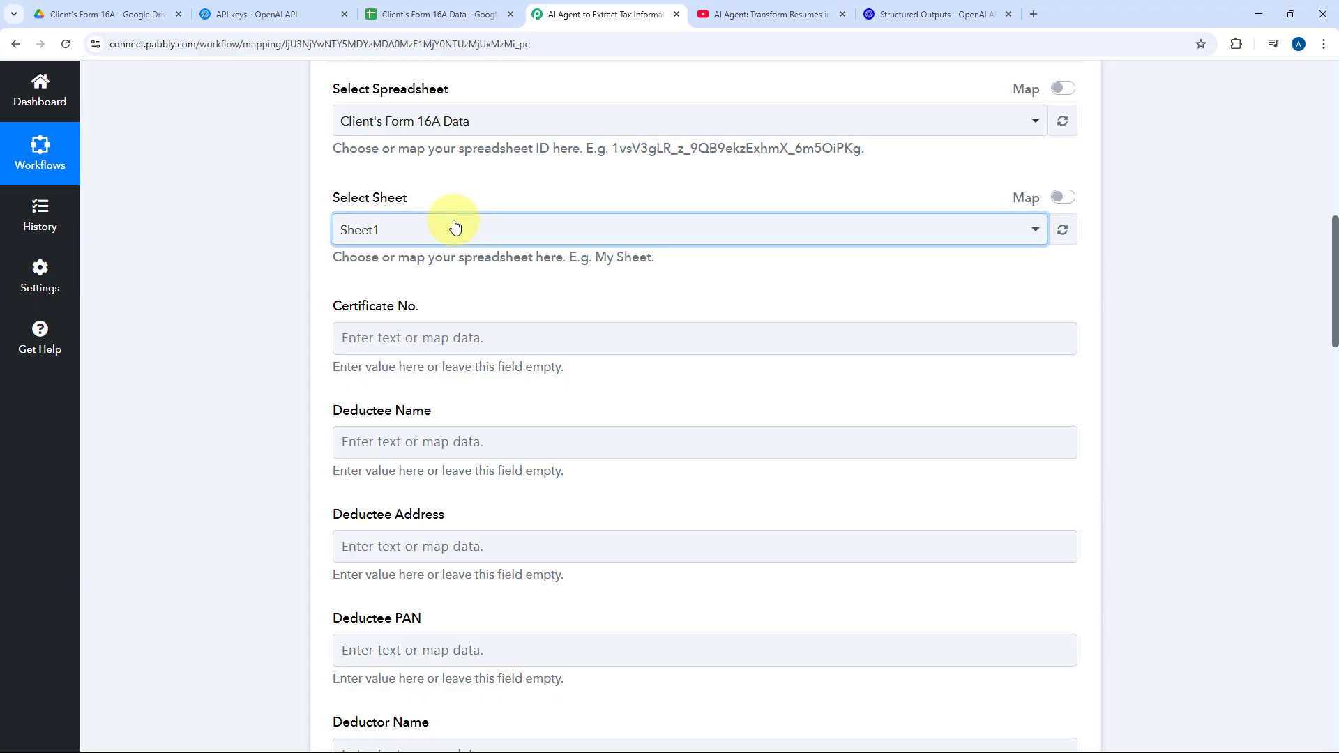
pyautogui.click(355, 262)
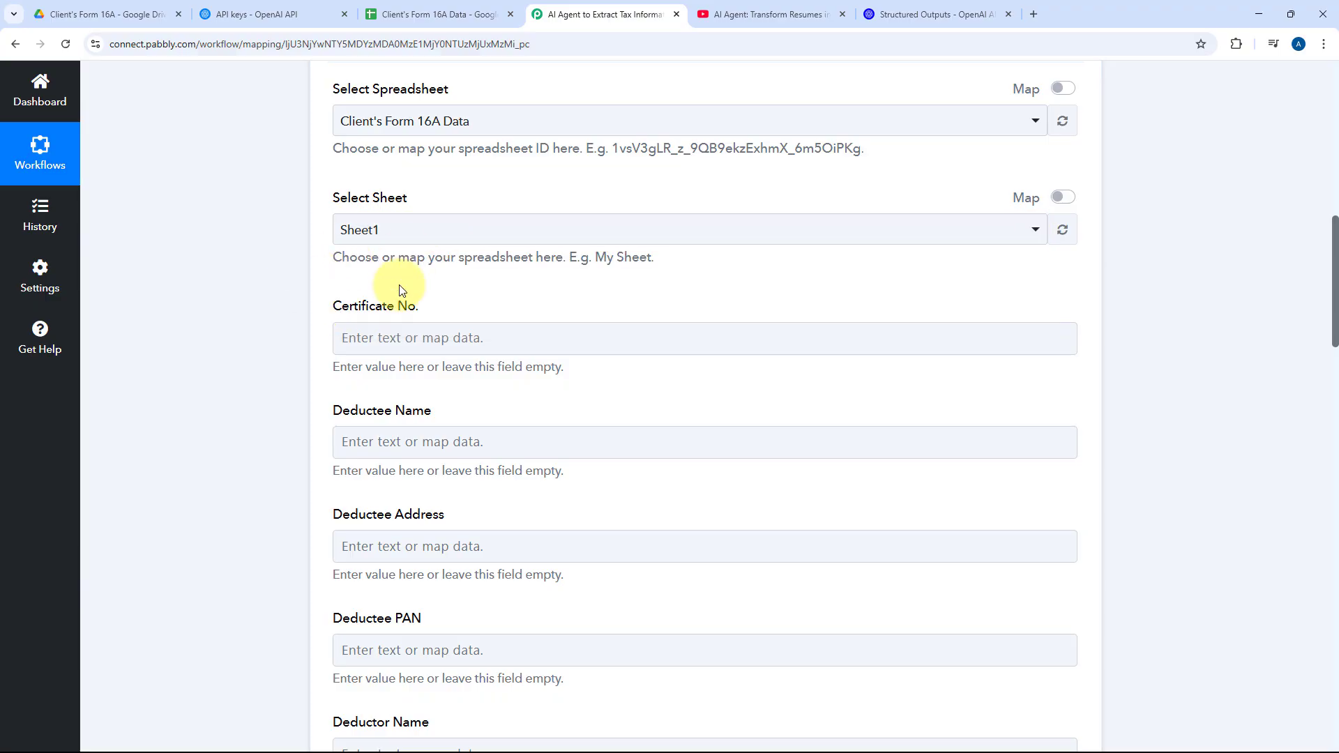
# Compare the spreadsheet's column headers with the Add New Row mapping fields, from Certificate No. through CIT (TDS).
pyautogui.click(418, 14)
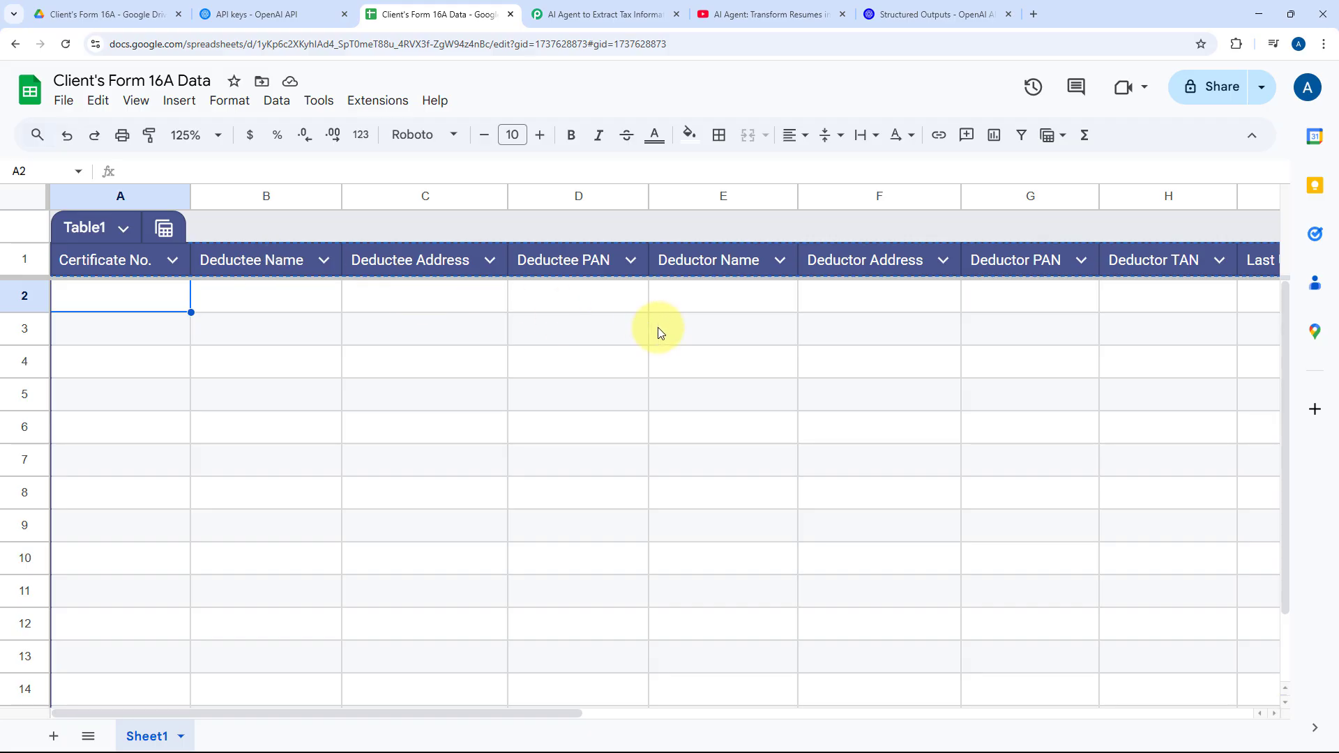
pyautogui.click(607, 8)
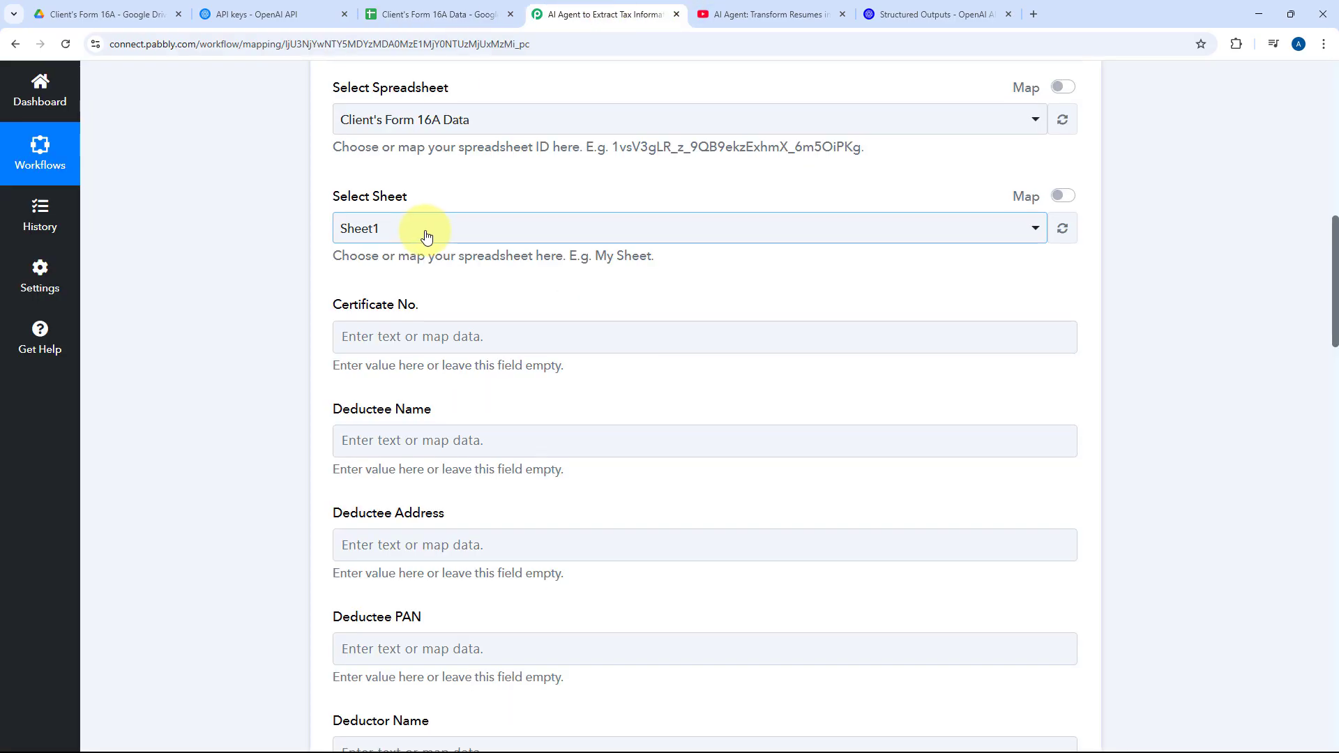
pyautogui.scroll(-3, 361, 209)
pyautogui.scroll(-9, 367, 227)
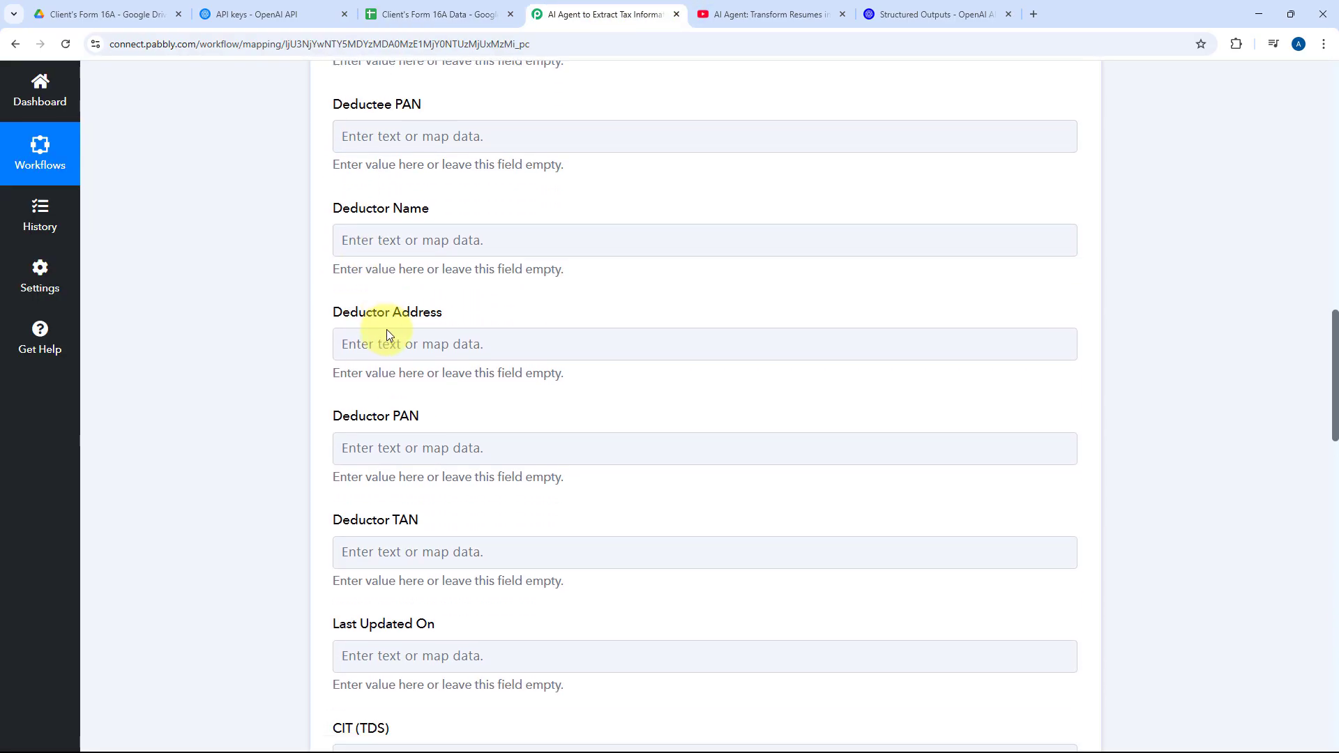
# Examine the extracted certificate labels and values in the response of the OpenAI Extract Content from PDF/Image action, then reopen the Google Sheets action.
pyautogui.scroll(15, 457, 284)
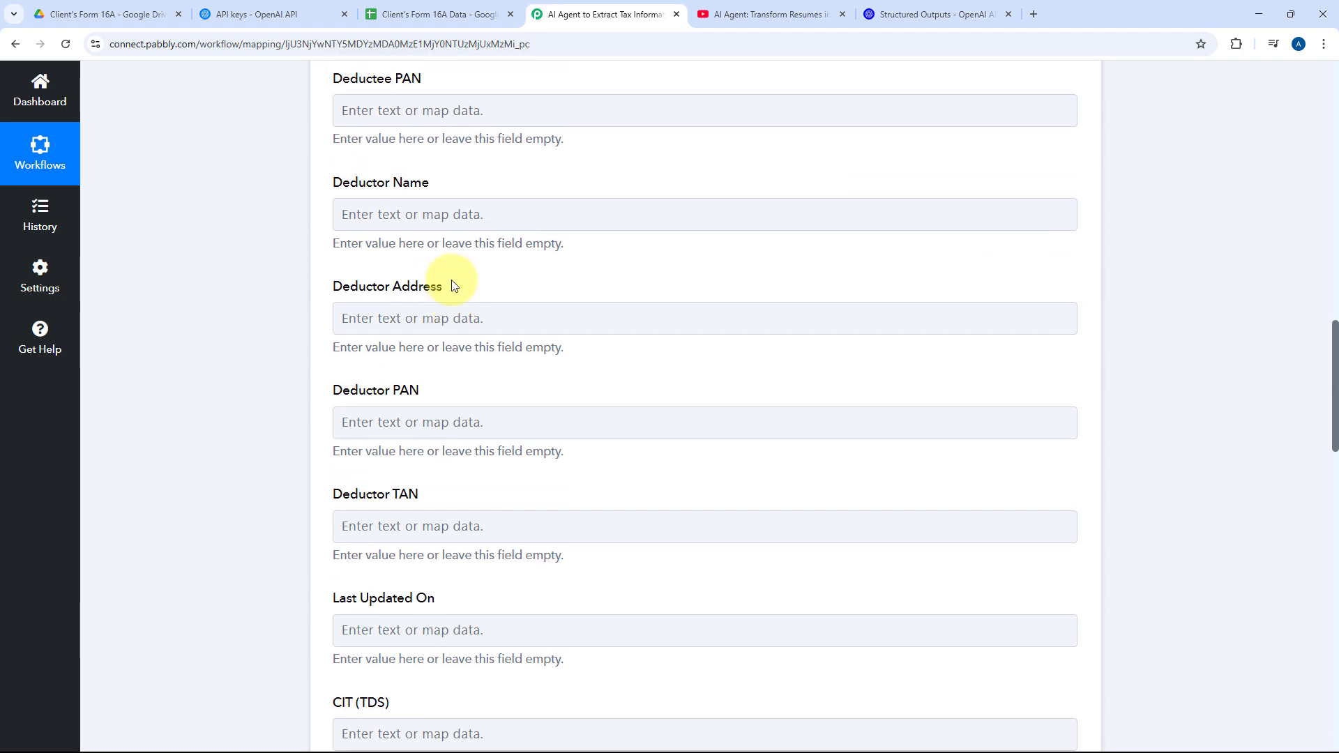
pyautogui.scroll(2, 532, 287)
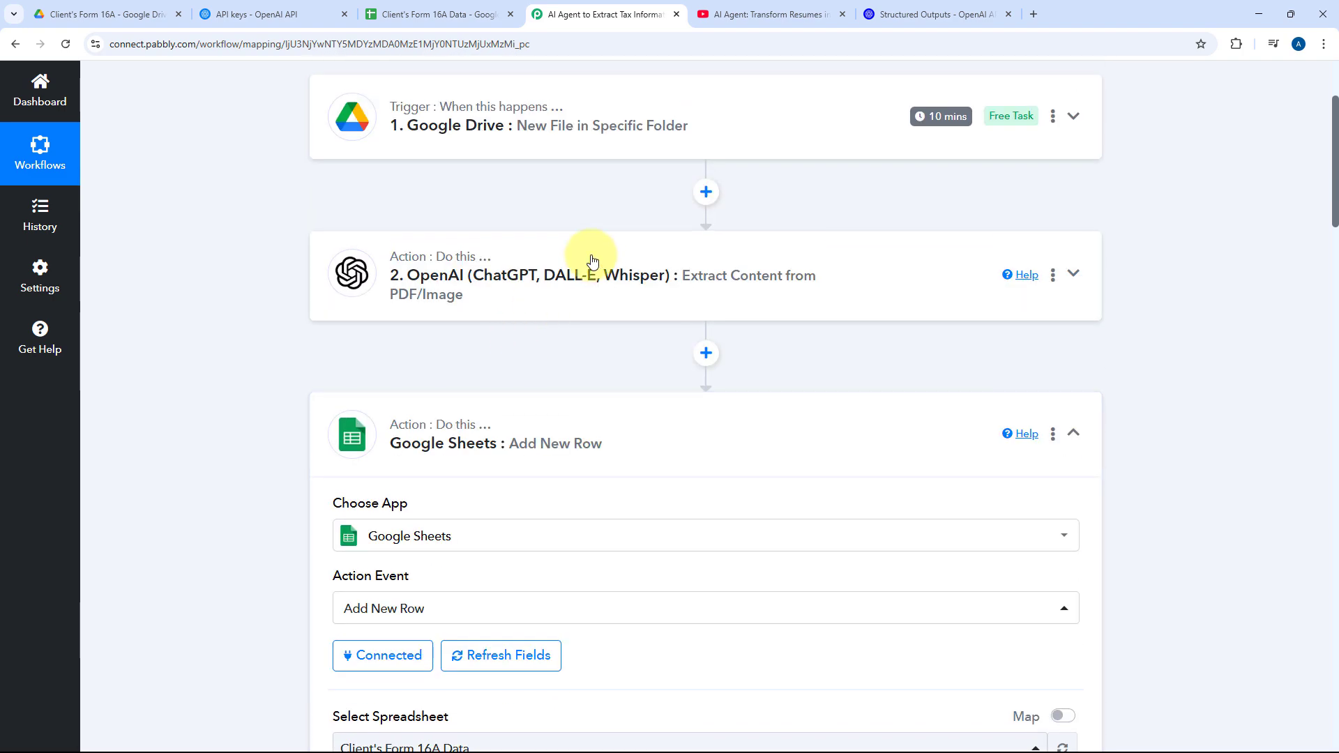
pyautogui.click(733, 293)
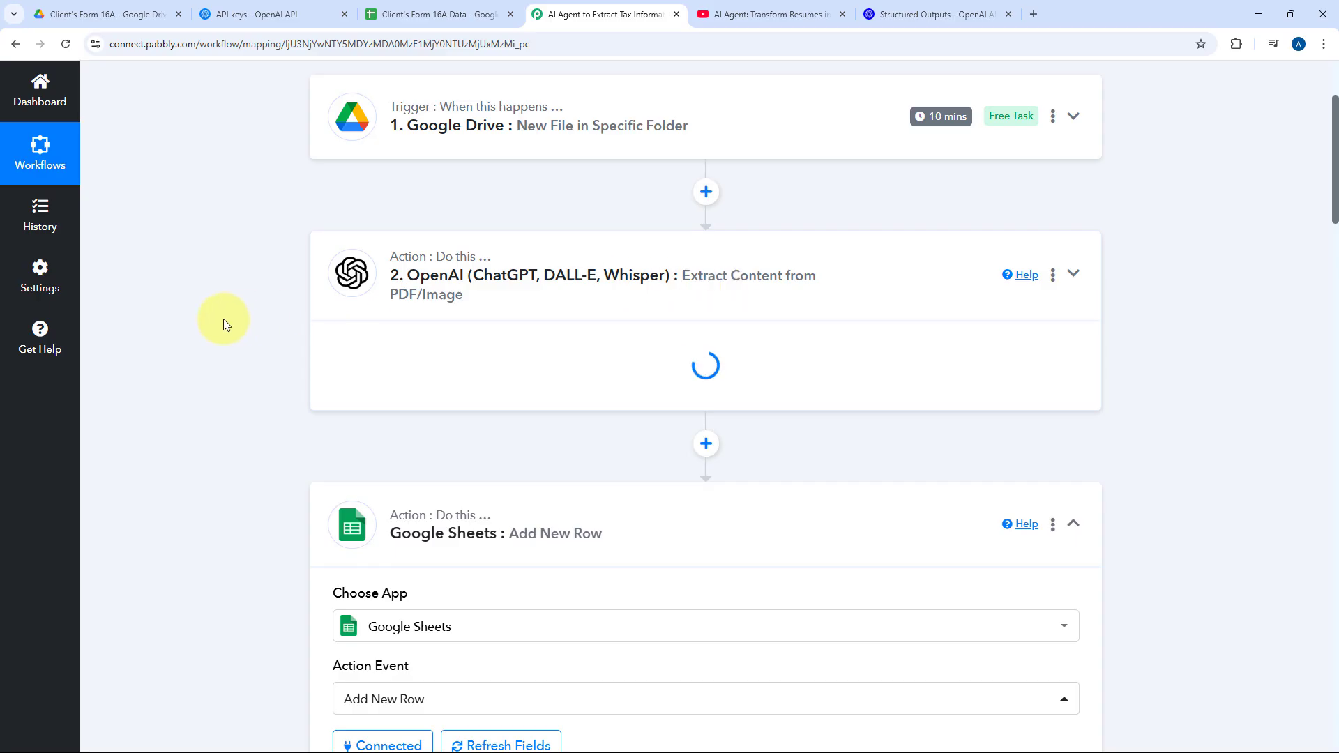
pyautogui.scroll(-15, 283, 315)
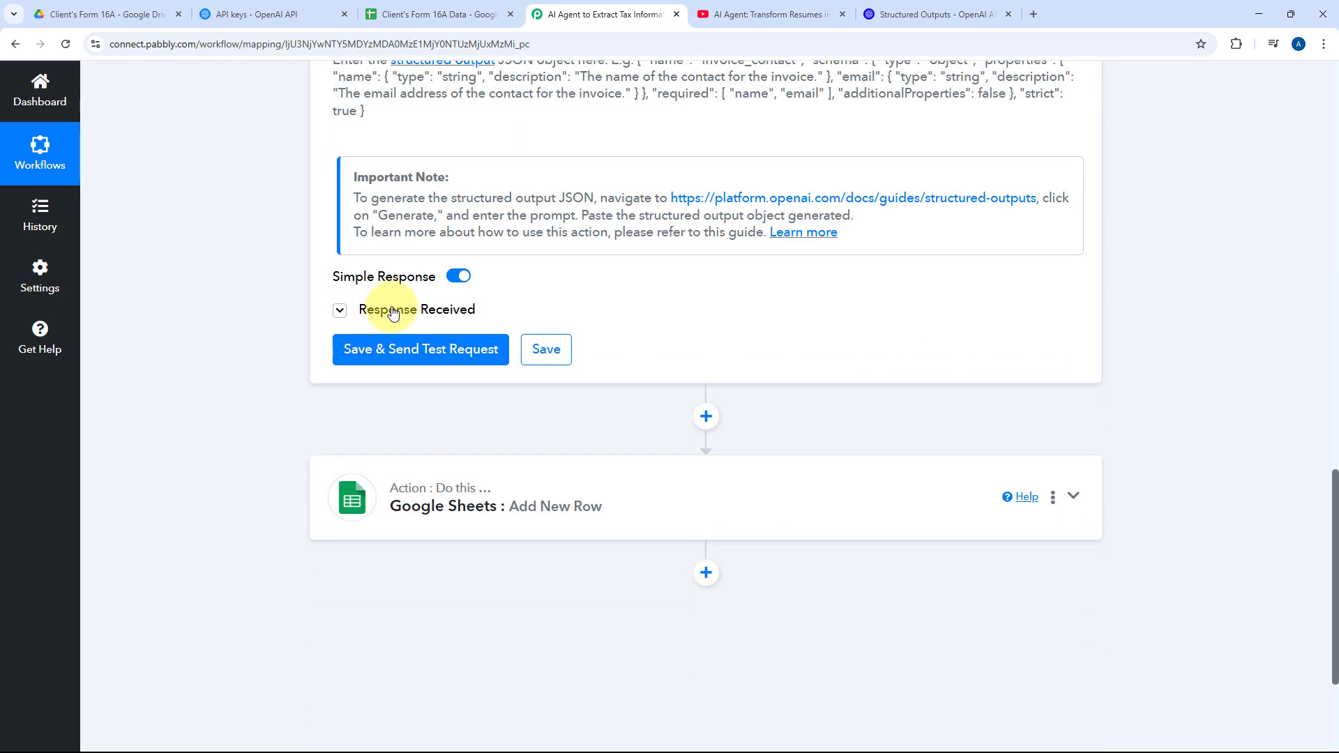
pyautogui.click(392, 312)
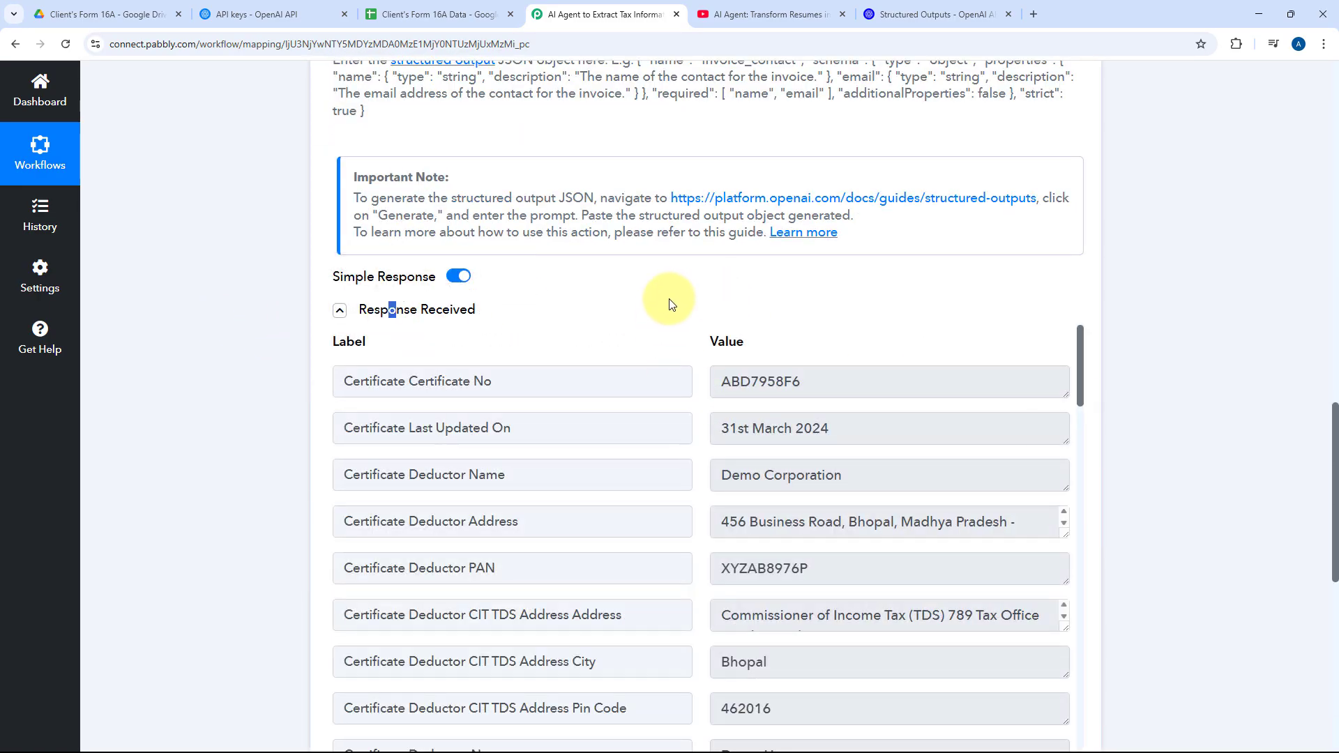
pyautogui.scroll(-4, 700, 289)
pyautogui.scroll(-4, 275, 383)
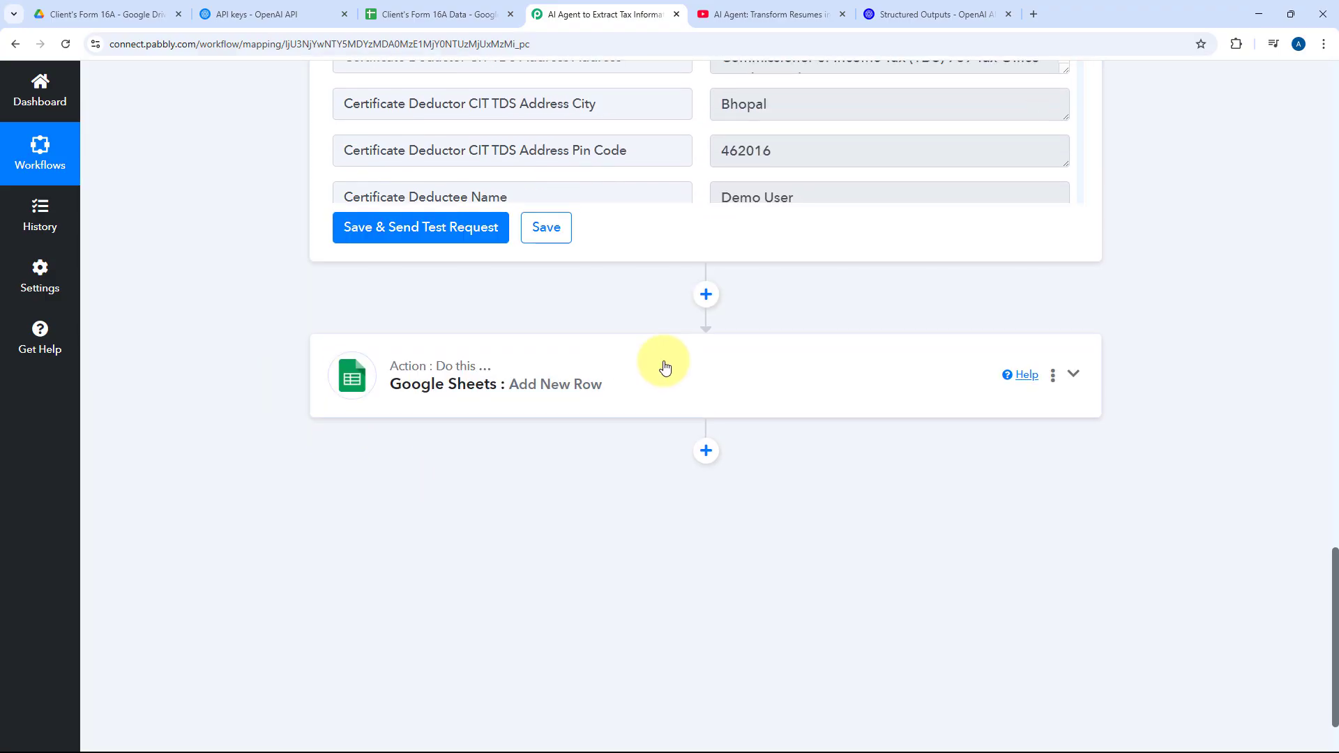
pyautogui.click(663, 365)
pyautogui.scroll(10, 221, 347)
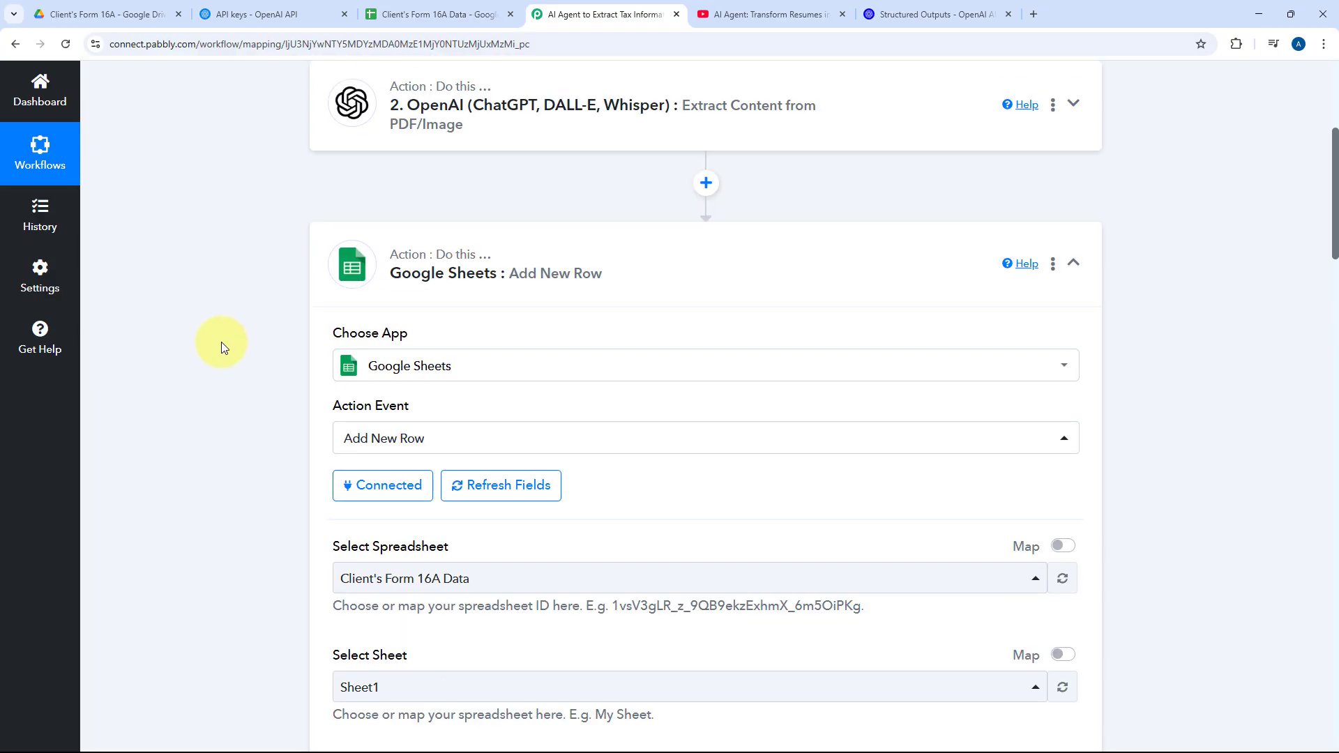
# Map the Certificate No. field to the Certificate Certificate No value from the OpenAI extraction.
pyautogui.scroll(-9, 234, 351)
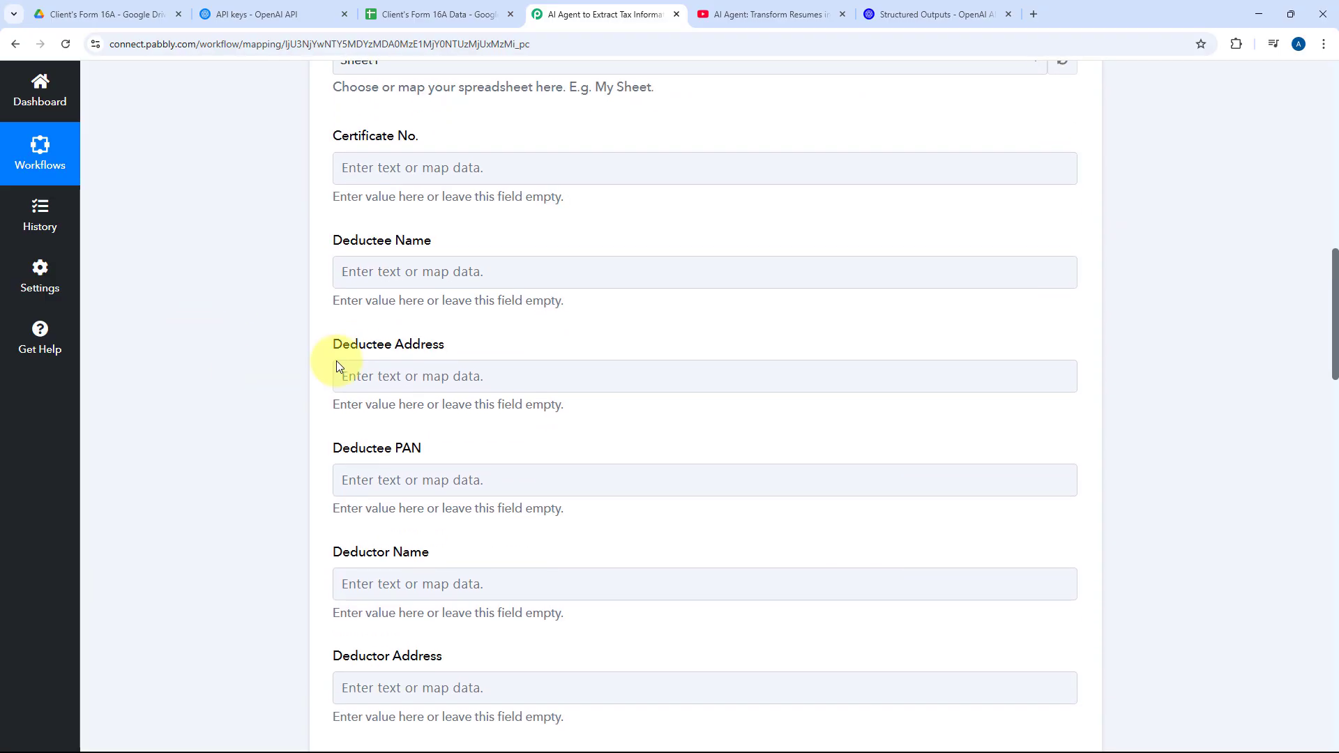
pyautogui.click(425, 168)
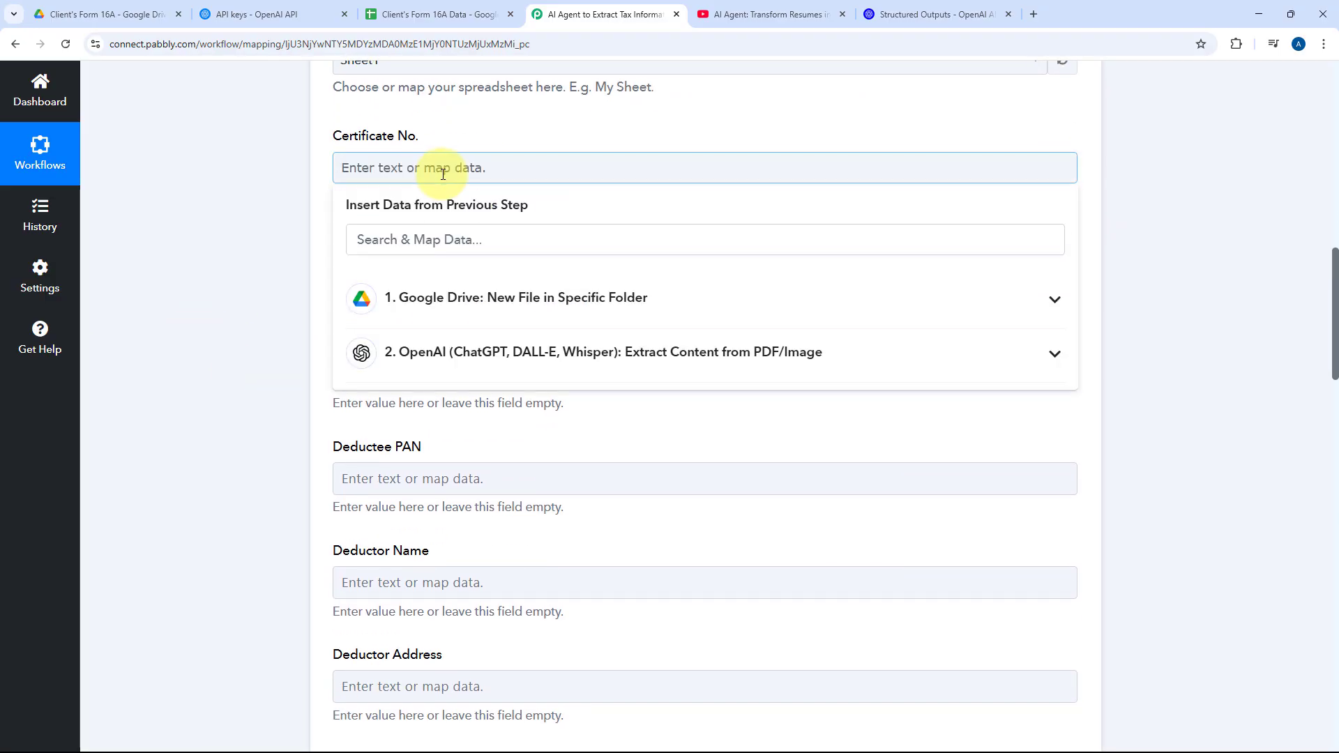
pyautogui.click(520, 365)
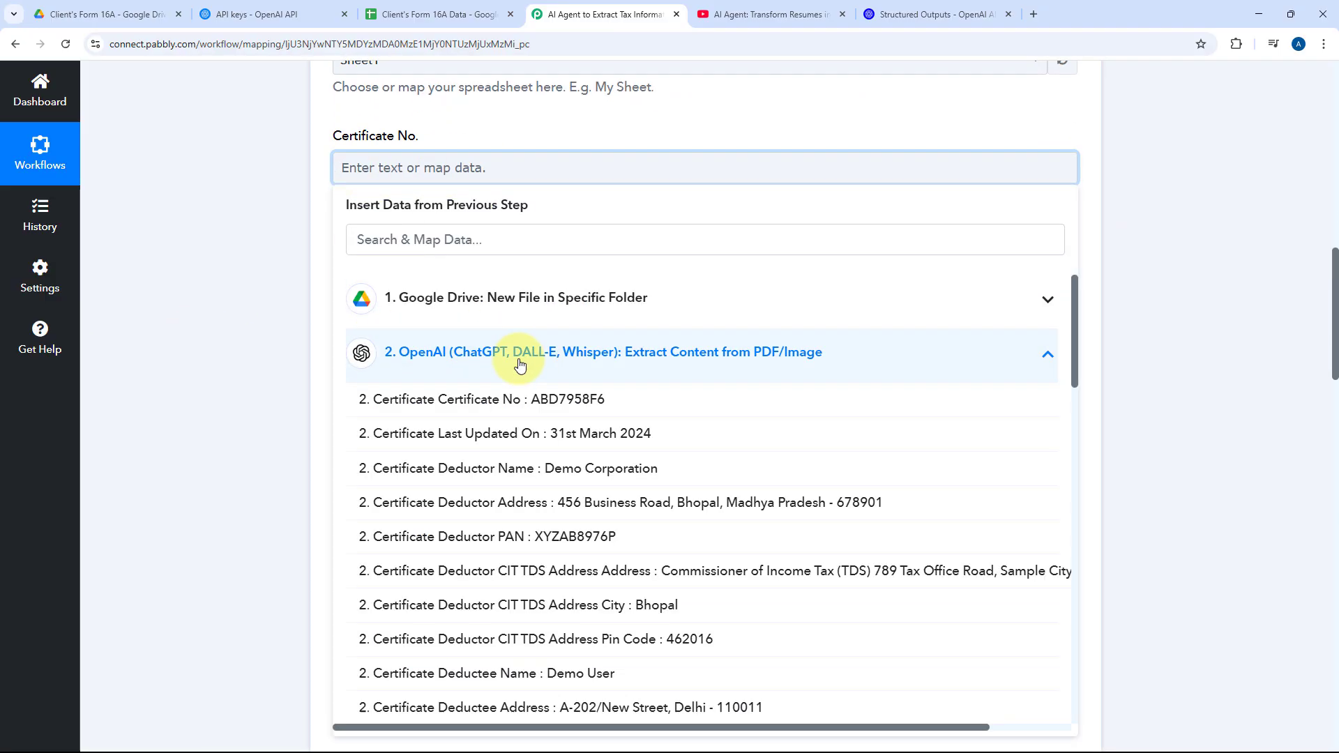
pyautogui.click(462, 410)
pyautogui.click(302, 218)
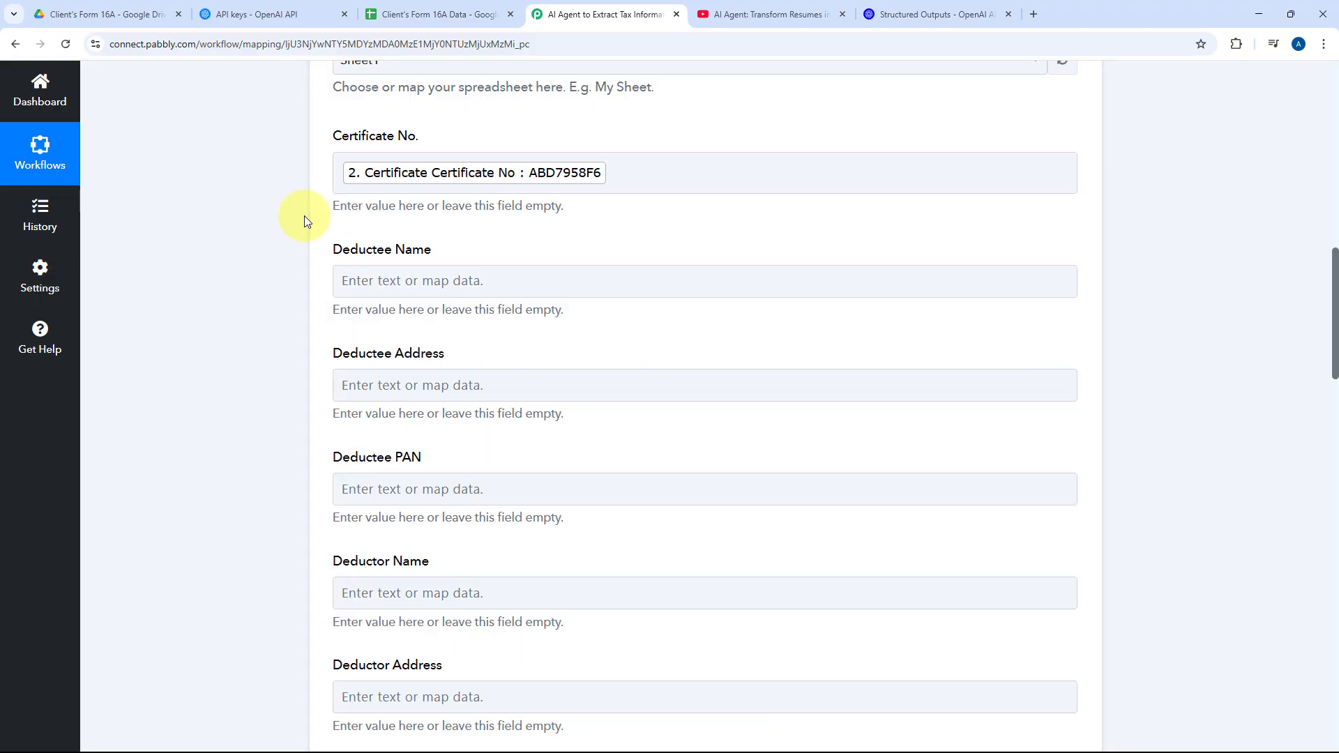
# Map the Deductee Name field to the Certificate Deductee Name value from the OpenAI extraction.
pyautogui.click(389, 282)
pyautogui.scroll(-2, 460, 249)
pyautogui.click(474, 273)
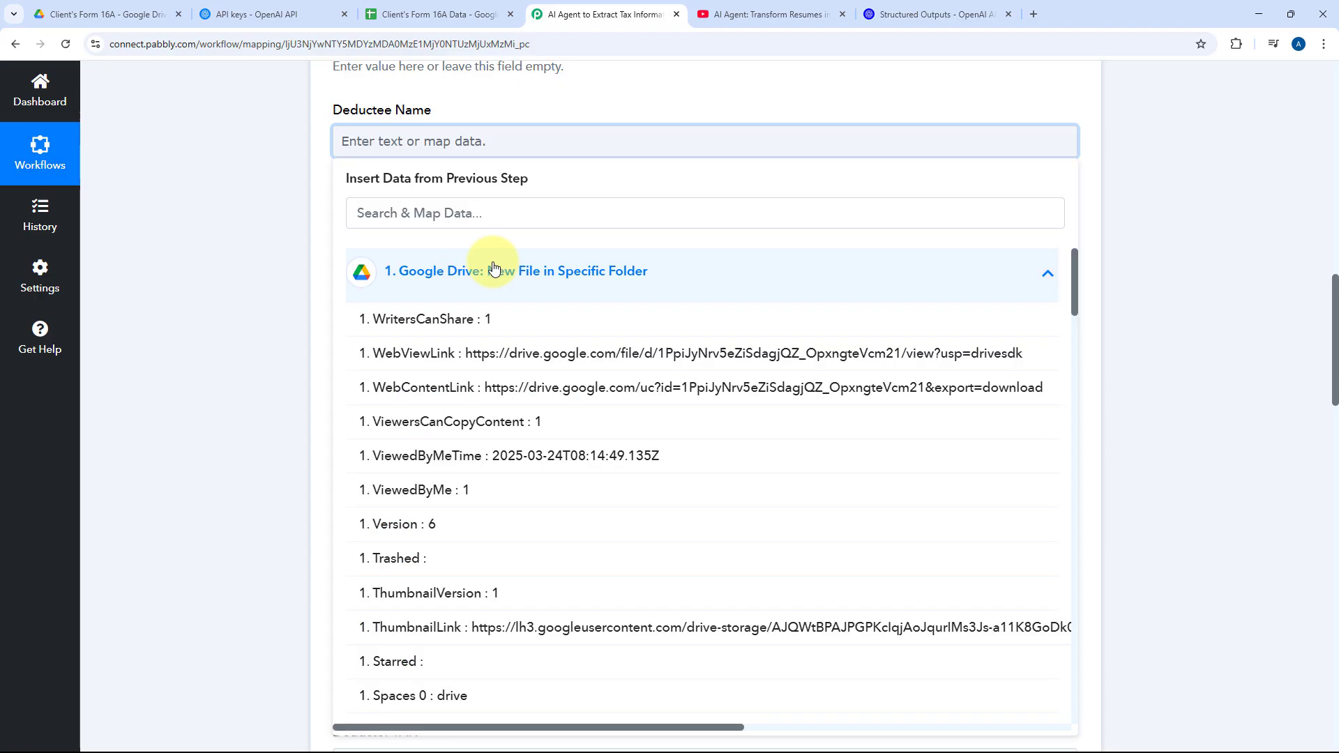
pyautogui.click(476, 276)
pyautogui.click(502, 331)
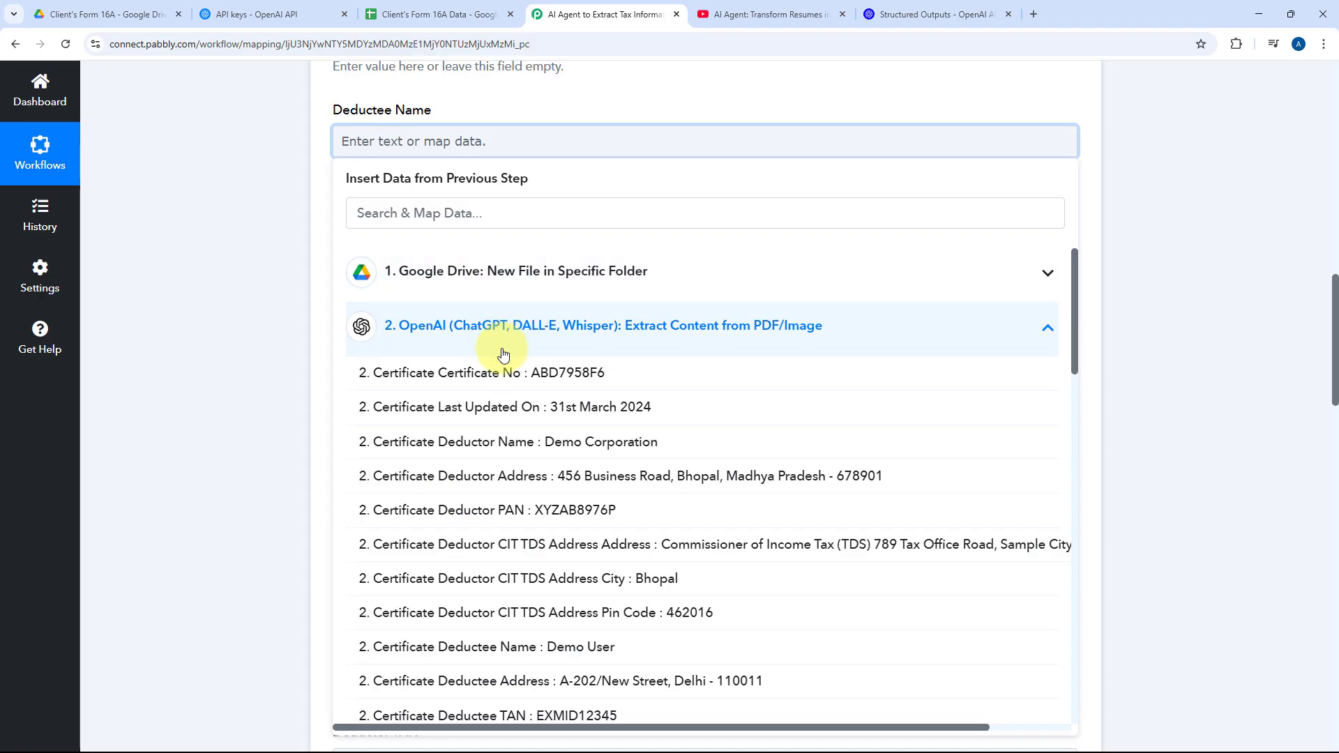
pyautogui.scroll(-3, 514, 451)
pyautogui.click(514, 446)
pyautogui.click(323, 274)
# Map the Deductee Address field to the Certificate Deductee Address value from the OpenAI extraction.
pyautogui.click(446, 259)
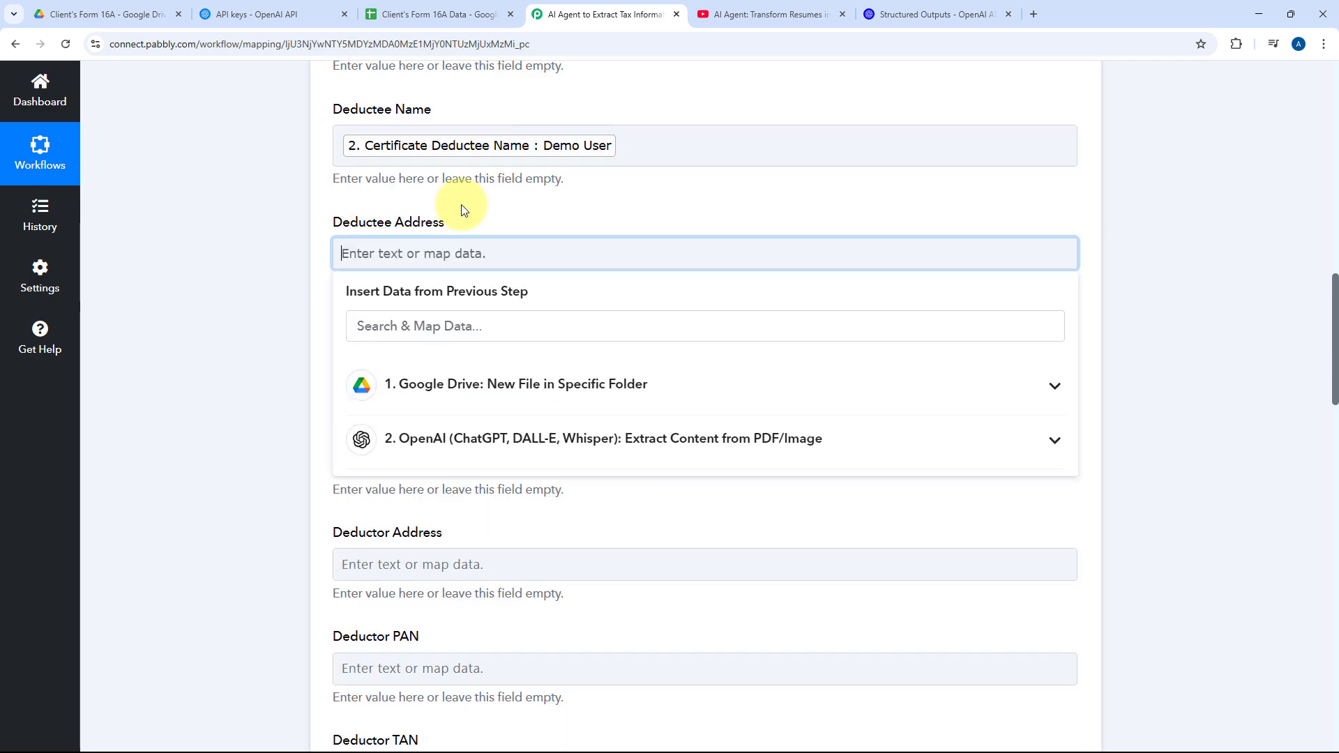
pyautogui.scroll(-3, 488, 202)
pyautogui.scroll(1, 498, 270)
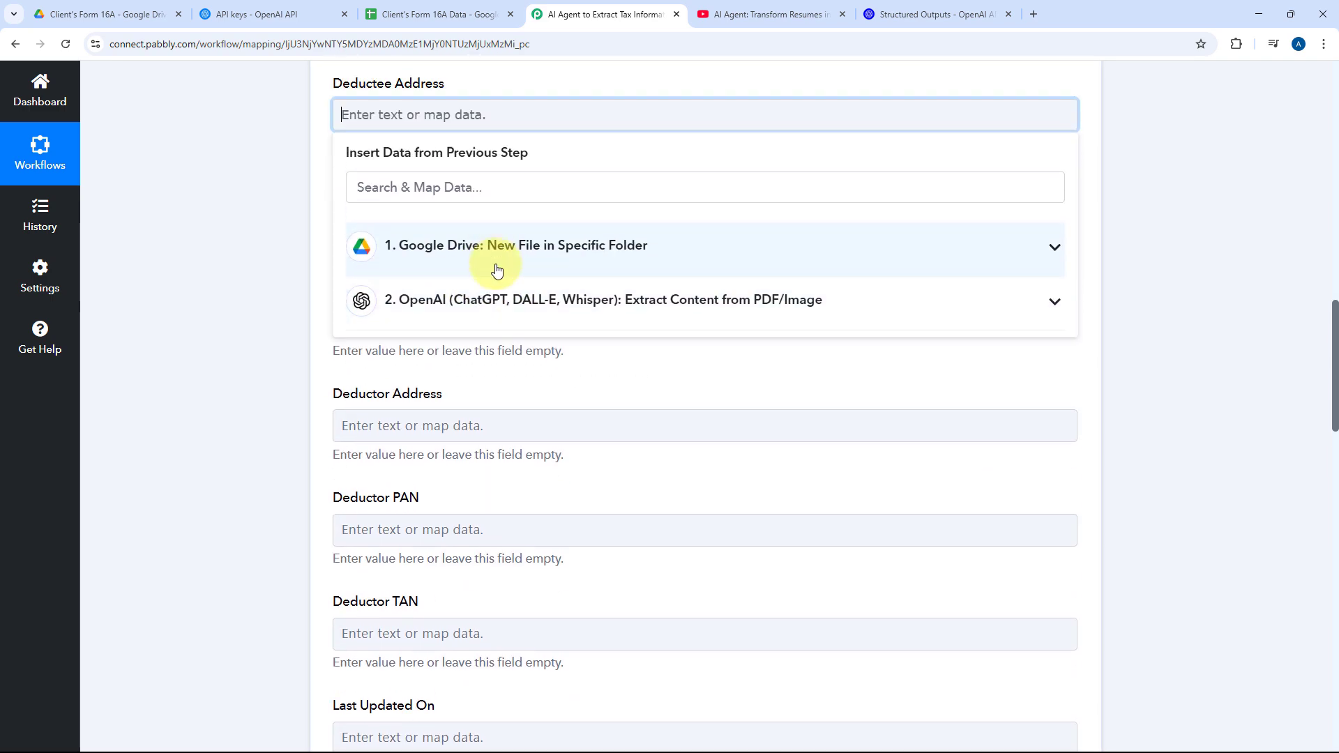
pyautogui.click(502, 299)
pyautogui.scroll(-3, 502, 384)
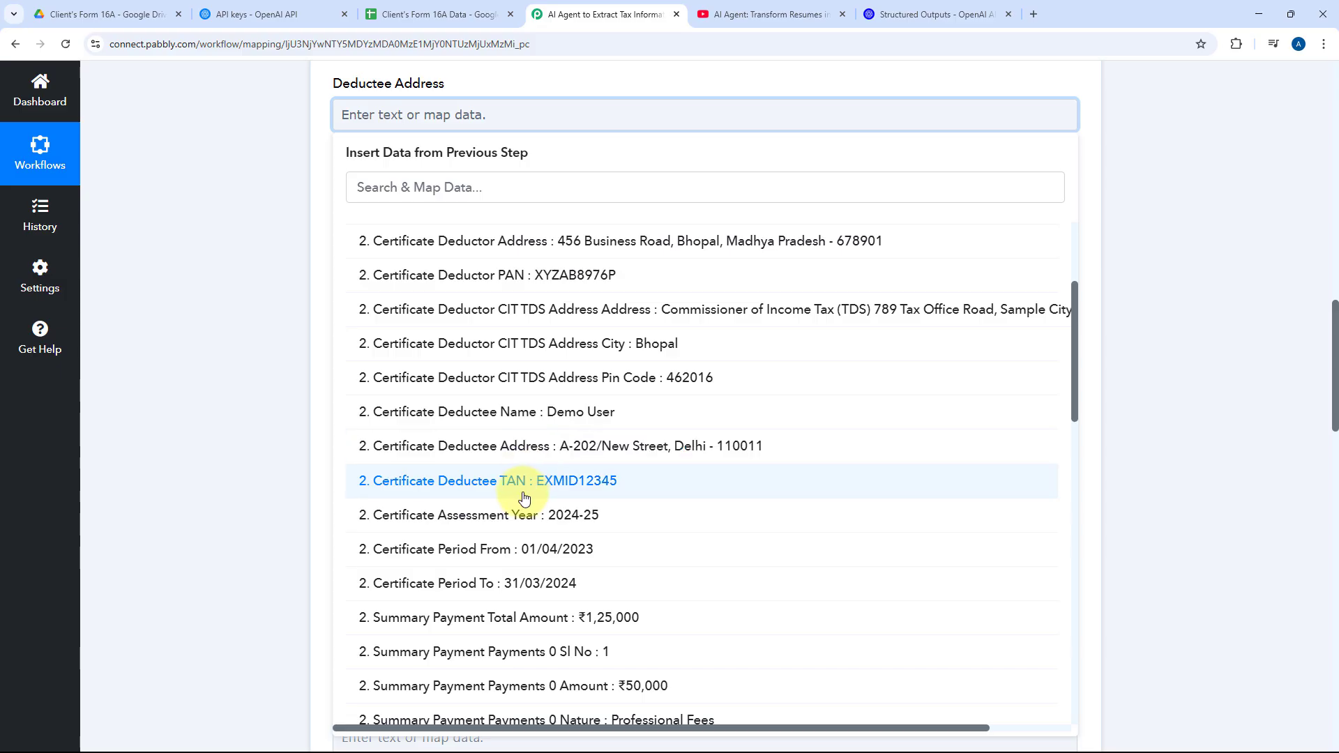
pyautogui.scroll(-2, 614, 488)
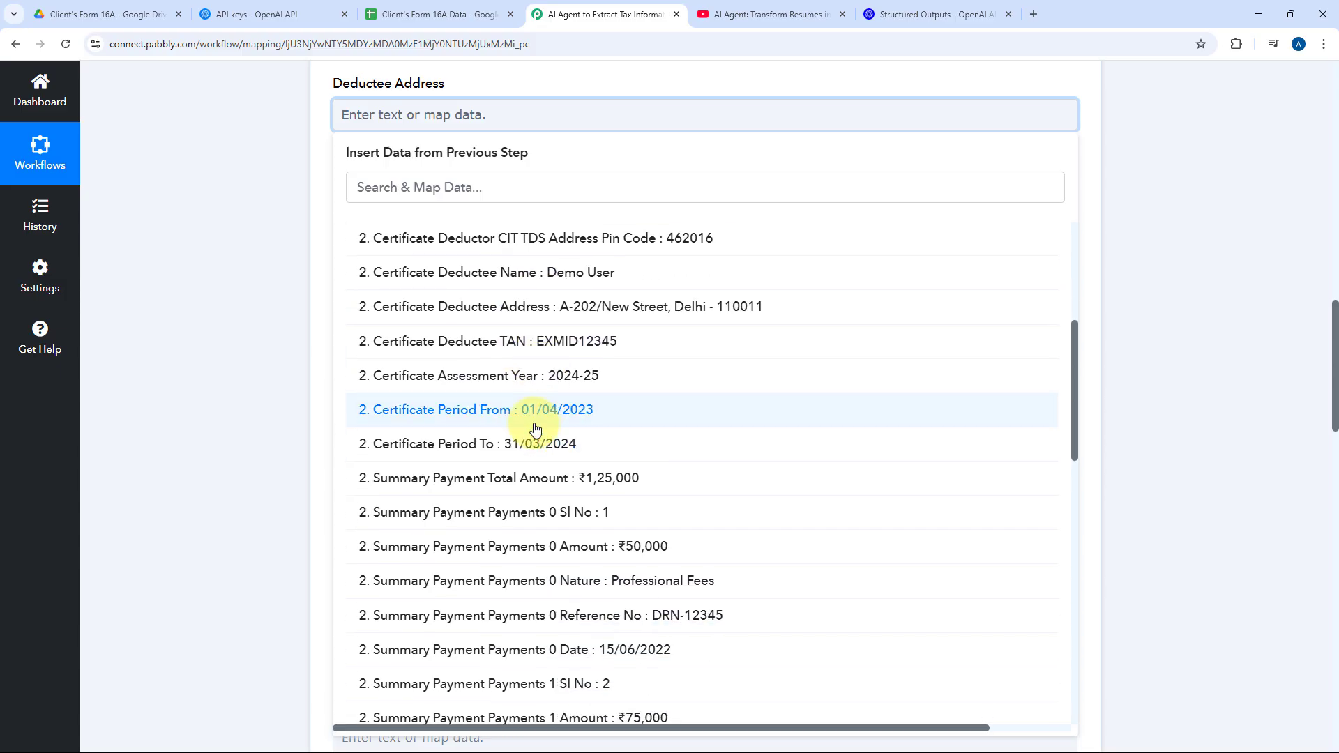
pyautogui.scroll(3, 537, 460)
pyautogui.scroll(4, 488, 404)
pyautogui.scroll(-6, 535, 447)
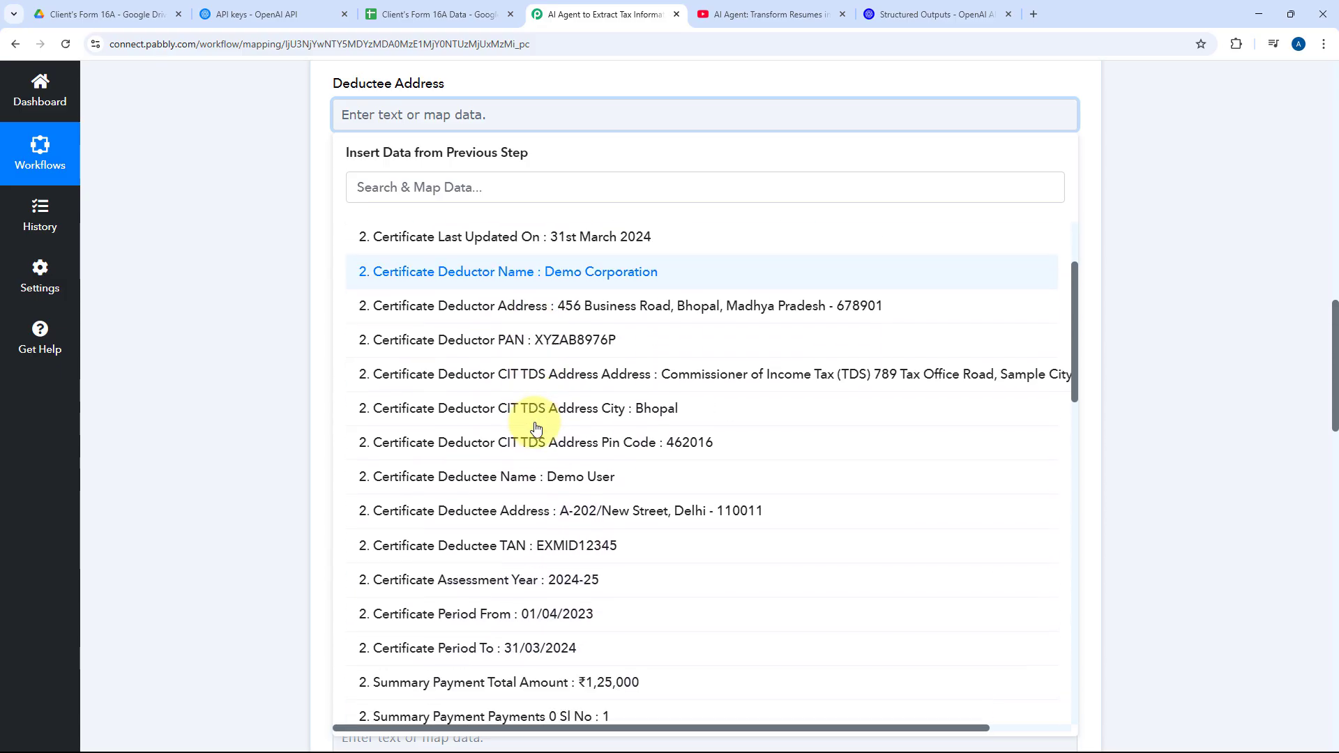
pyautogui.click(537, 446)
pyautogui.click(253, 228)
# Map the fields from Deductee PAN through Total Amount Paid/Credited to their corresponding OpenAI extraction values.
pyautogui.scroll(-1, 349, 209)
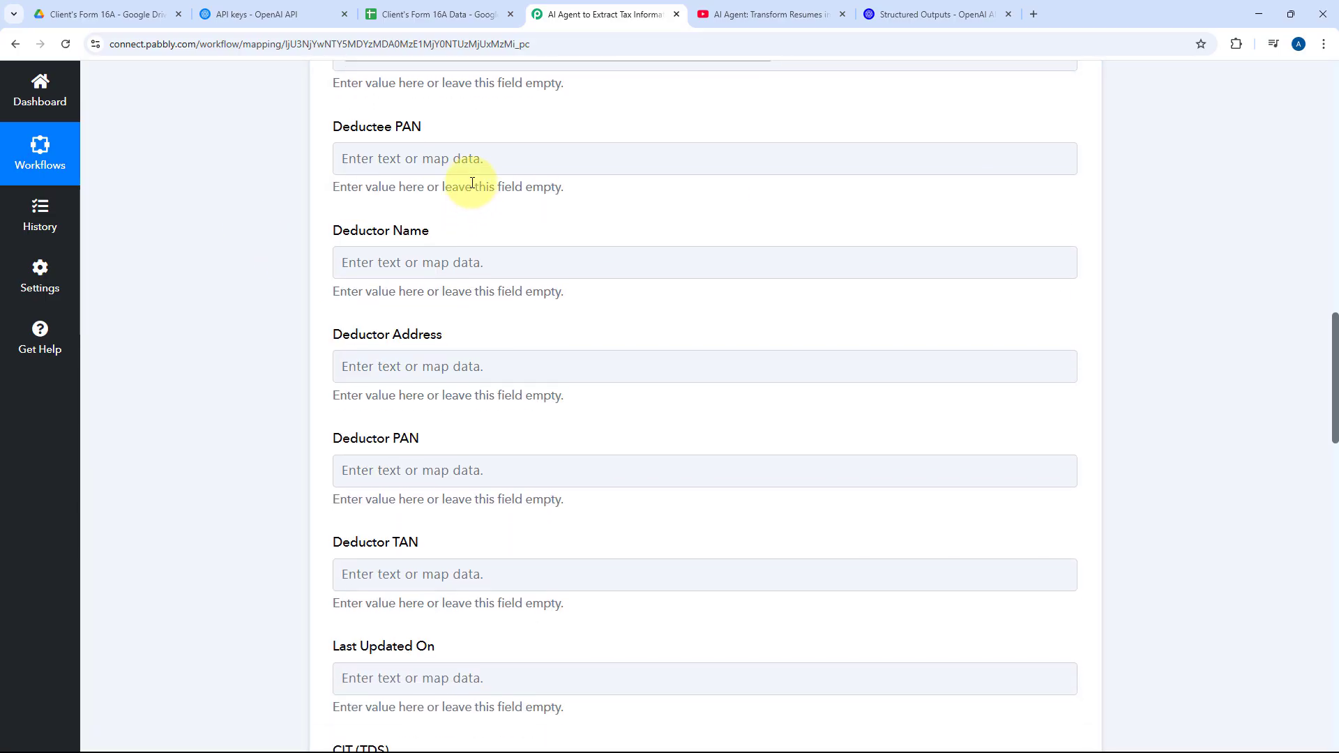
pyautogui.click(460, 159)
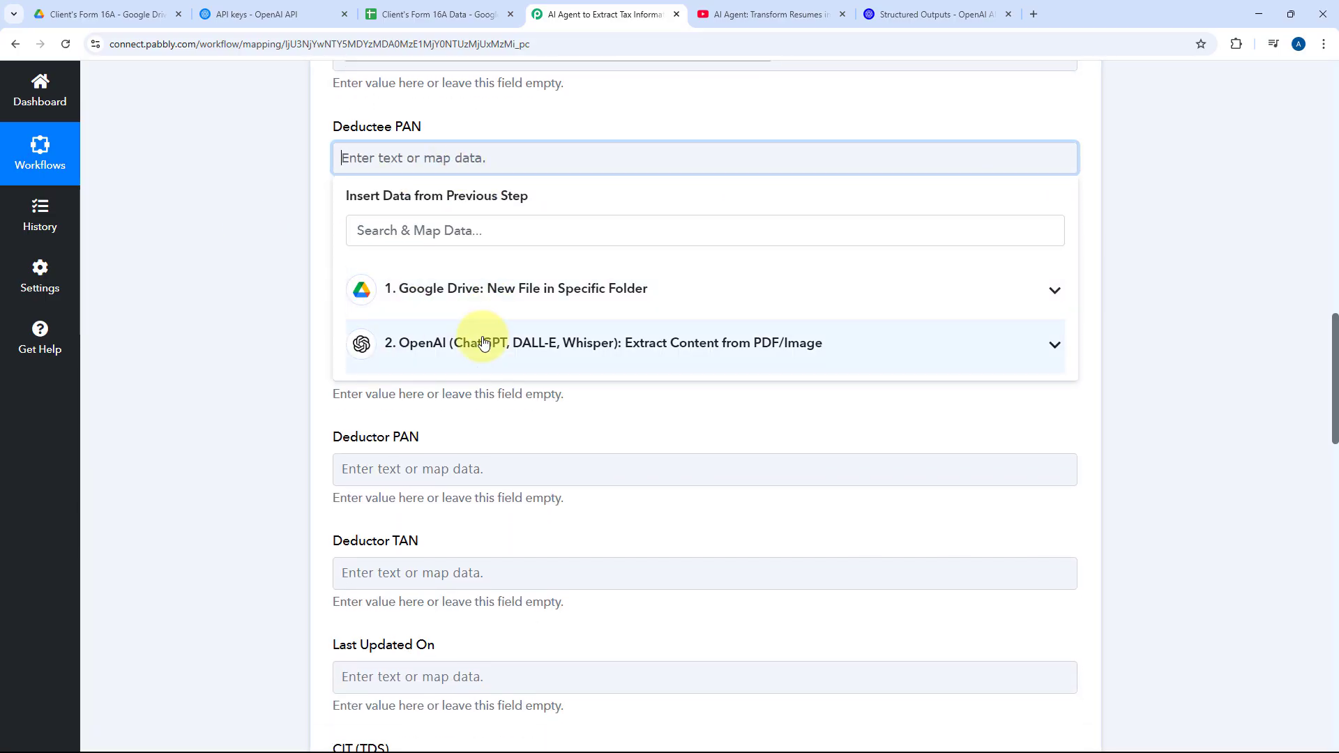
pyautogui.click(518, 334)
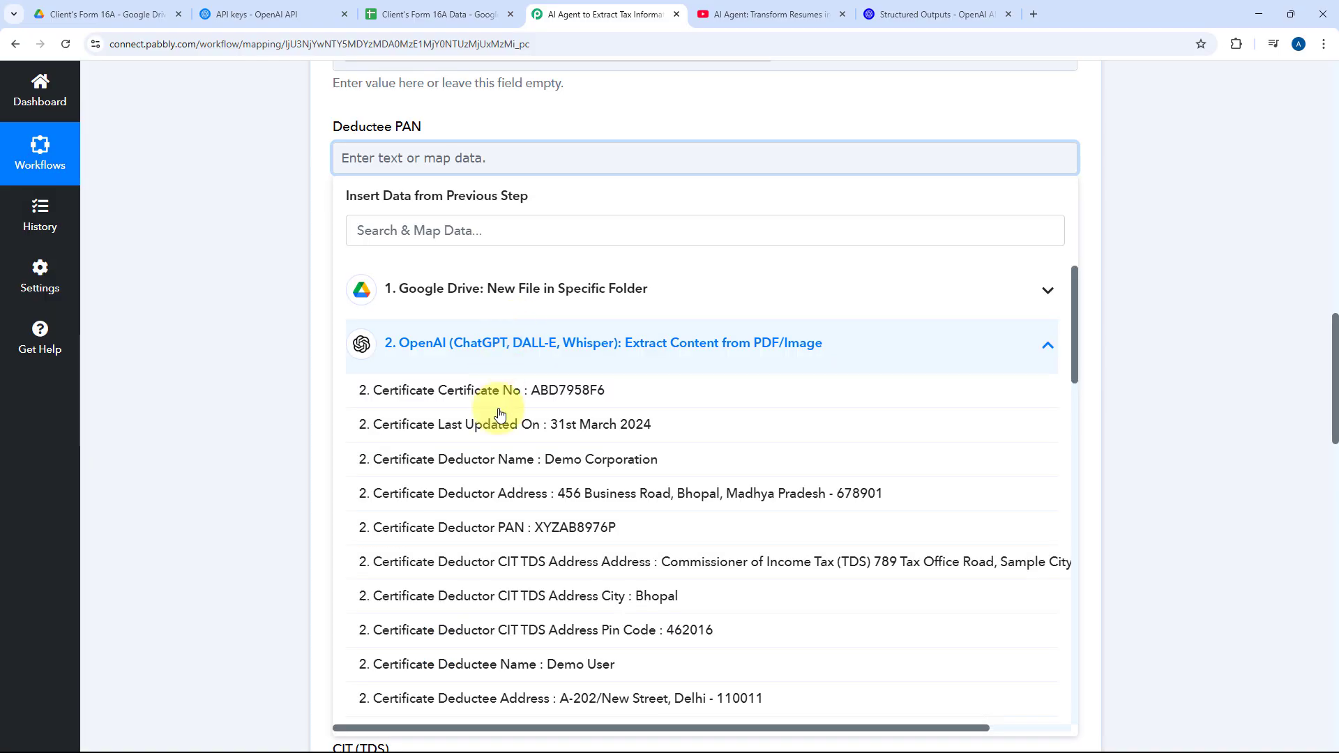
pyautogui.scroll(-3, 512, 419)
pyautogui.click(507, 594)
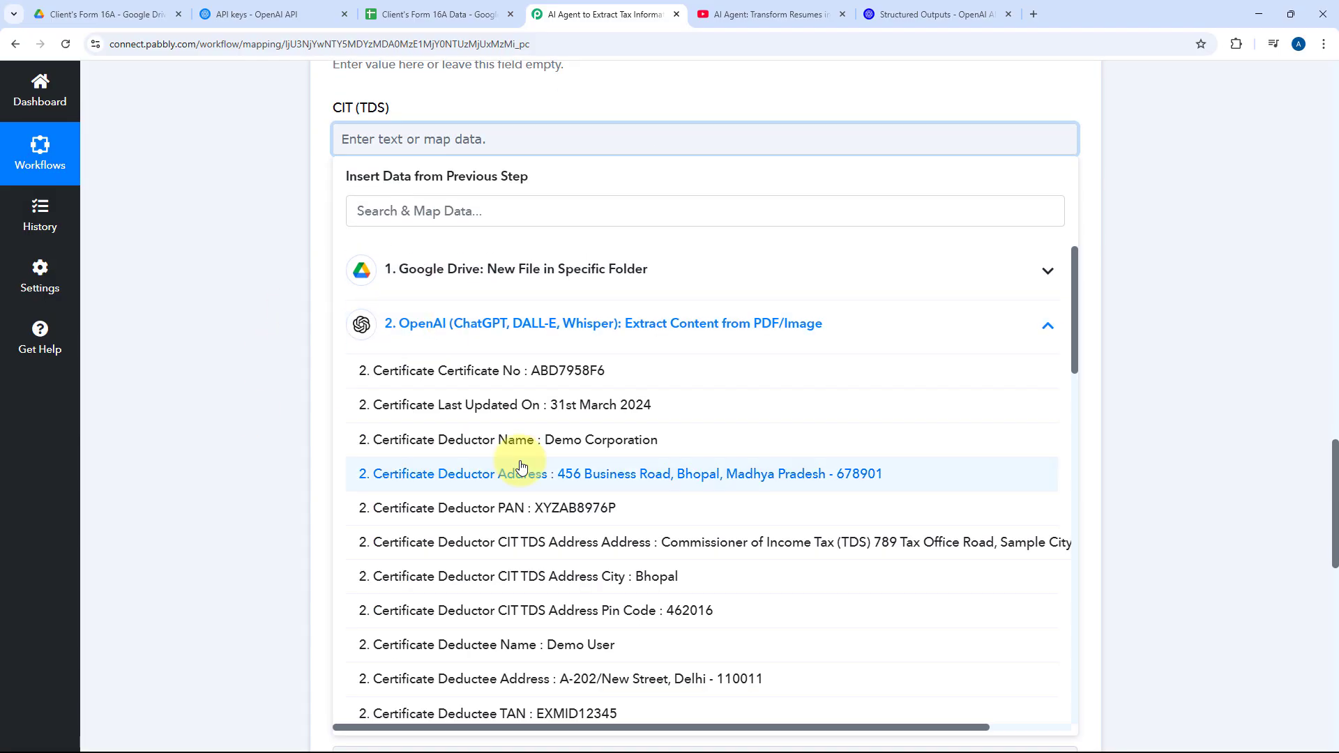
pyautogui.click(439, 370)
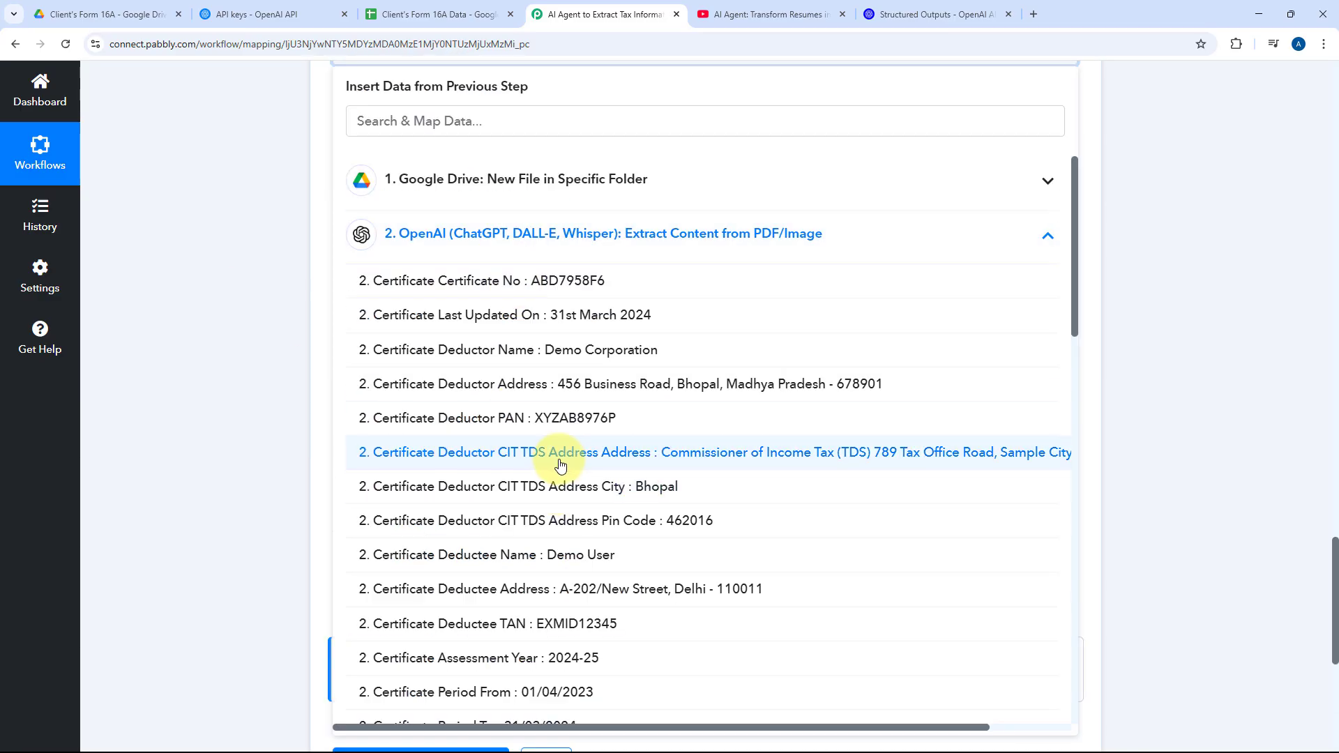
pyautogui.click(567, 619)
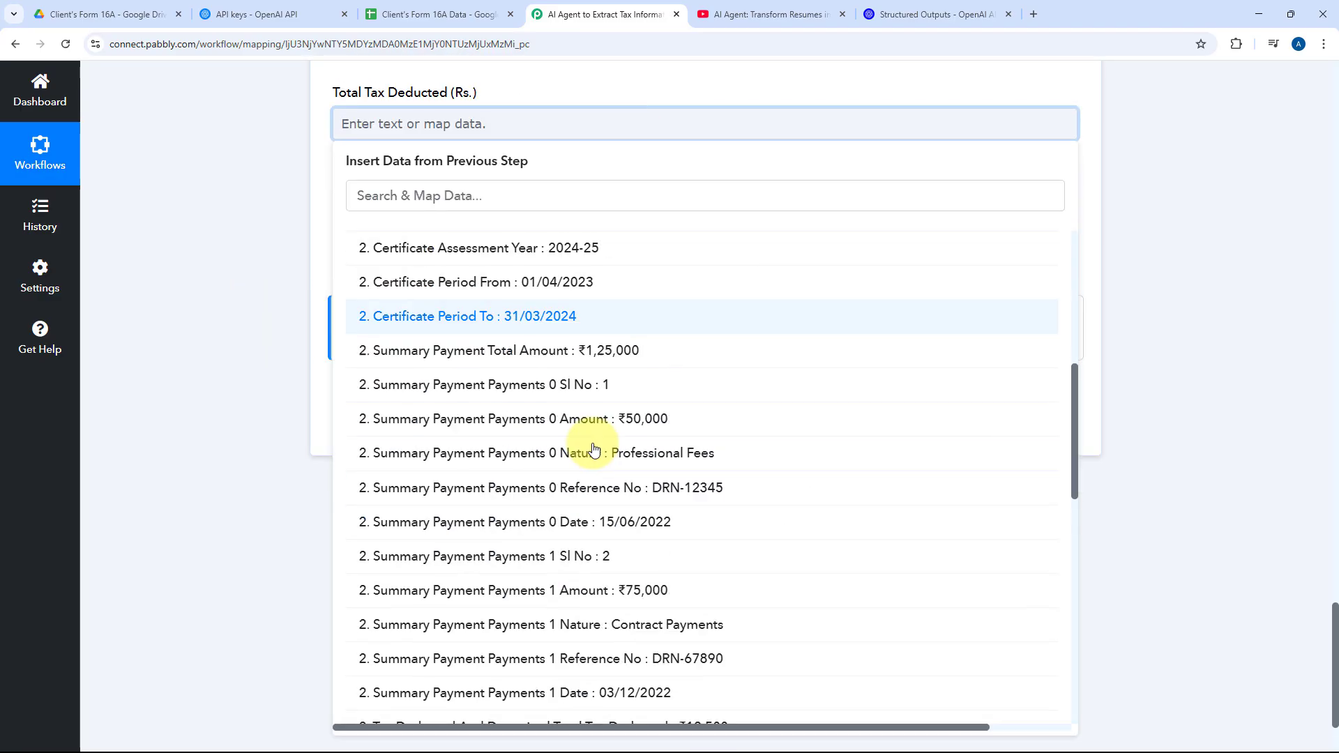
# Map Total Tax Deducted (Rs.) to Tax Deducted And Deposited Total Tax Deducted, and Total Tax Deposited to Verification Certified Amount, found by searching "12,5".
pyautogui.scroll(-10, 594, 450)
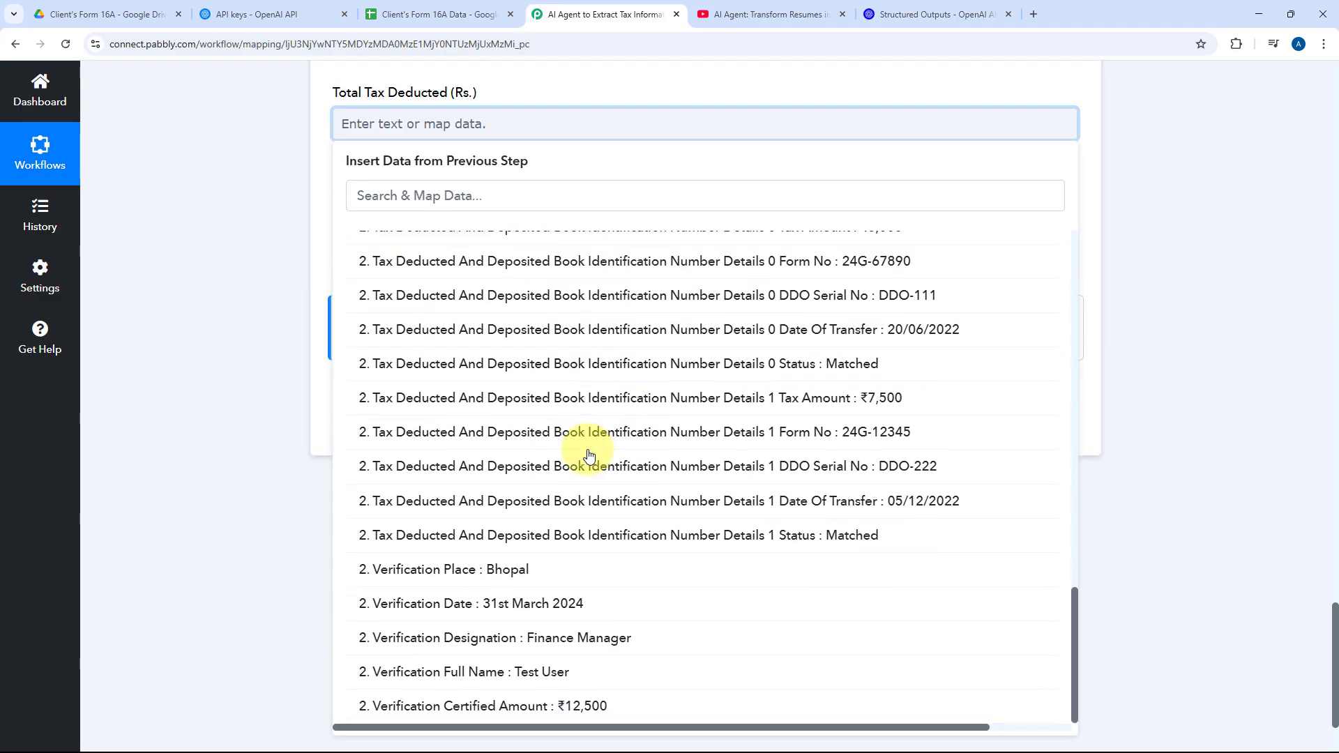
pyautogui.scroll(6, 583, 442)
pyautogui.click(575, 488)
pyautogui.write('125')
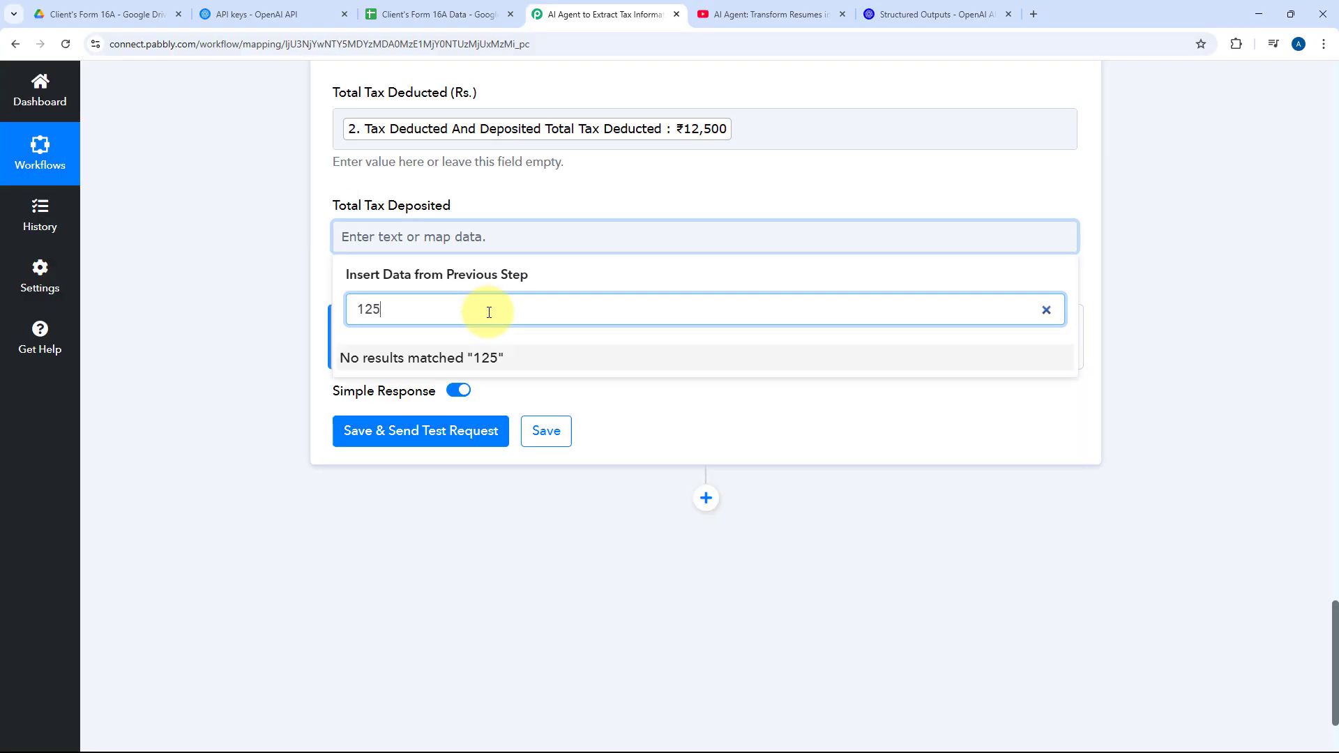
pyautogui.press('BackSpace')
pyautogui.write(',5')
pyautogui.click(488, 445)
# Review the mapped Add New Row fields, then save the Google Sheets action and send a test request.
pyautogui.scroll(13, 474, 380)
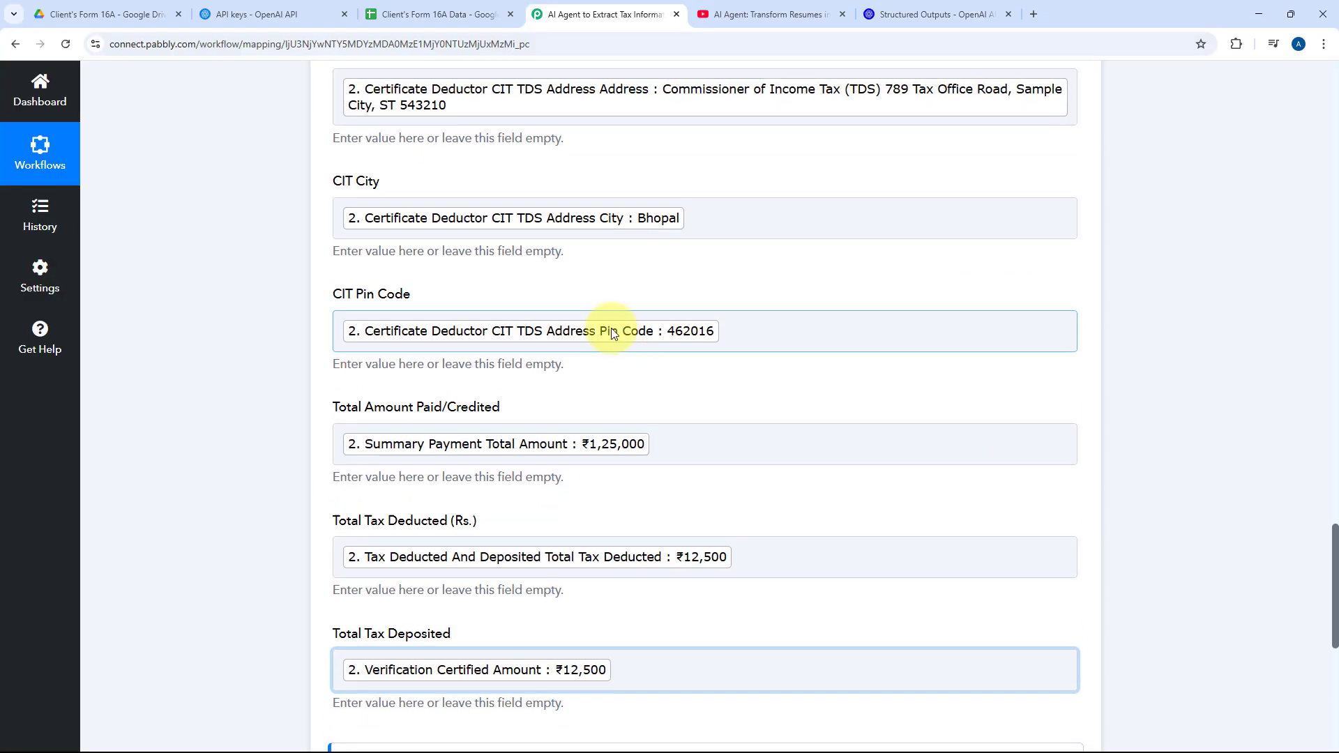
pyautogui.scroll(14, 666, 329)
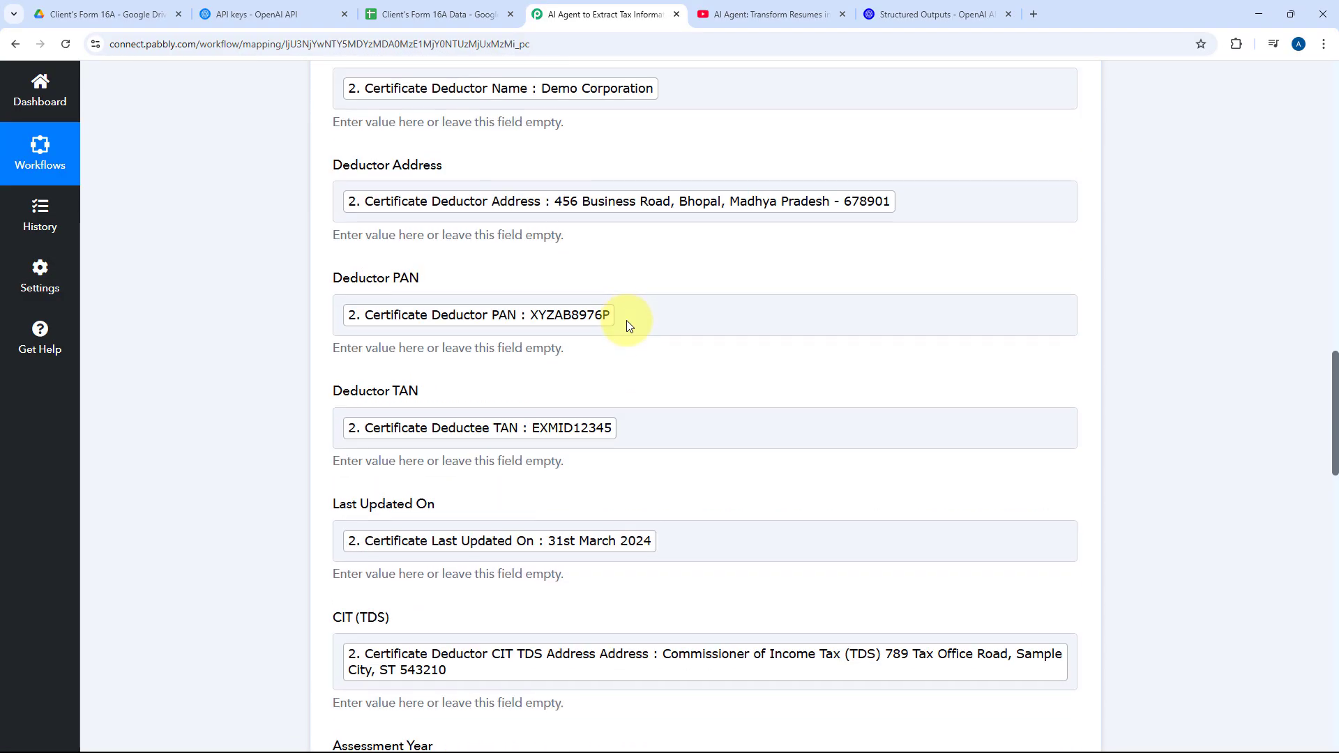
pyautogui.scroll(15, 641, 325)
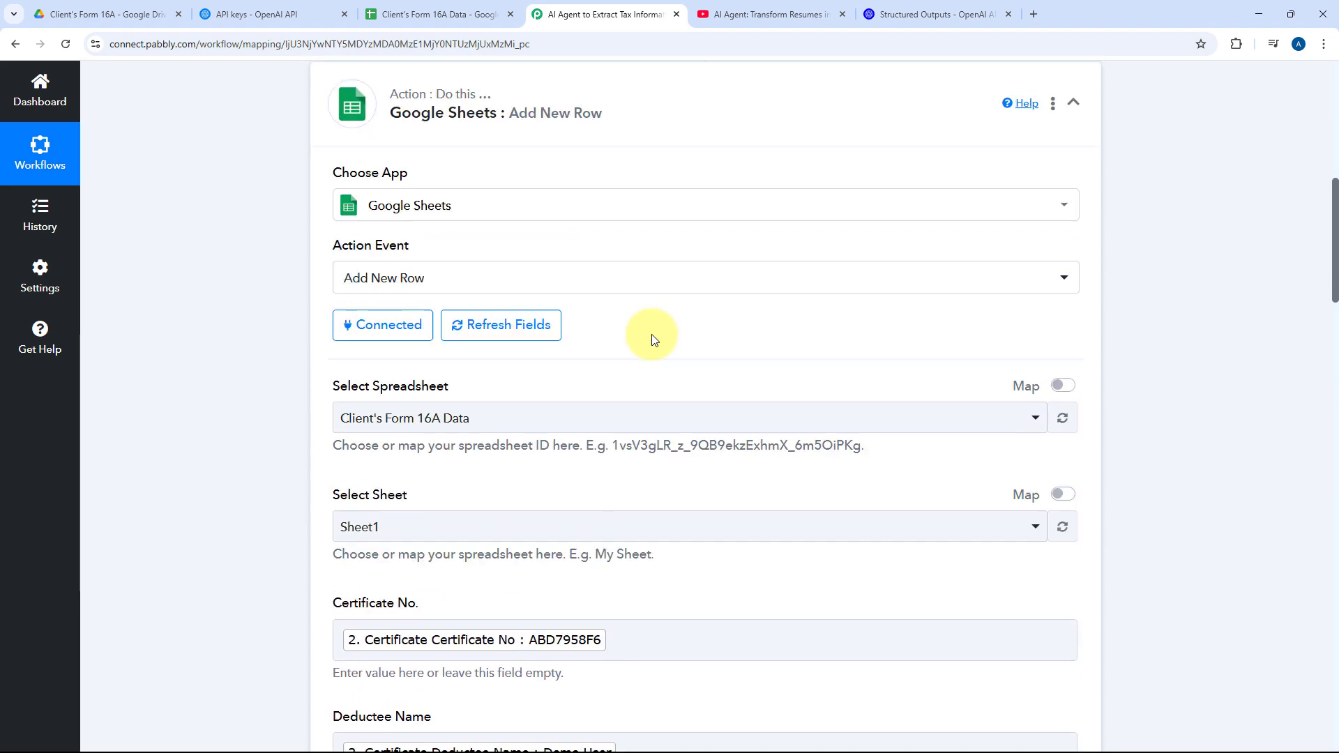
pyautogui.scroll(-19, 659, 389)
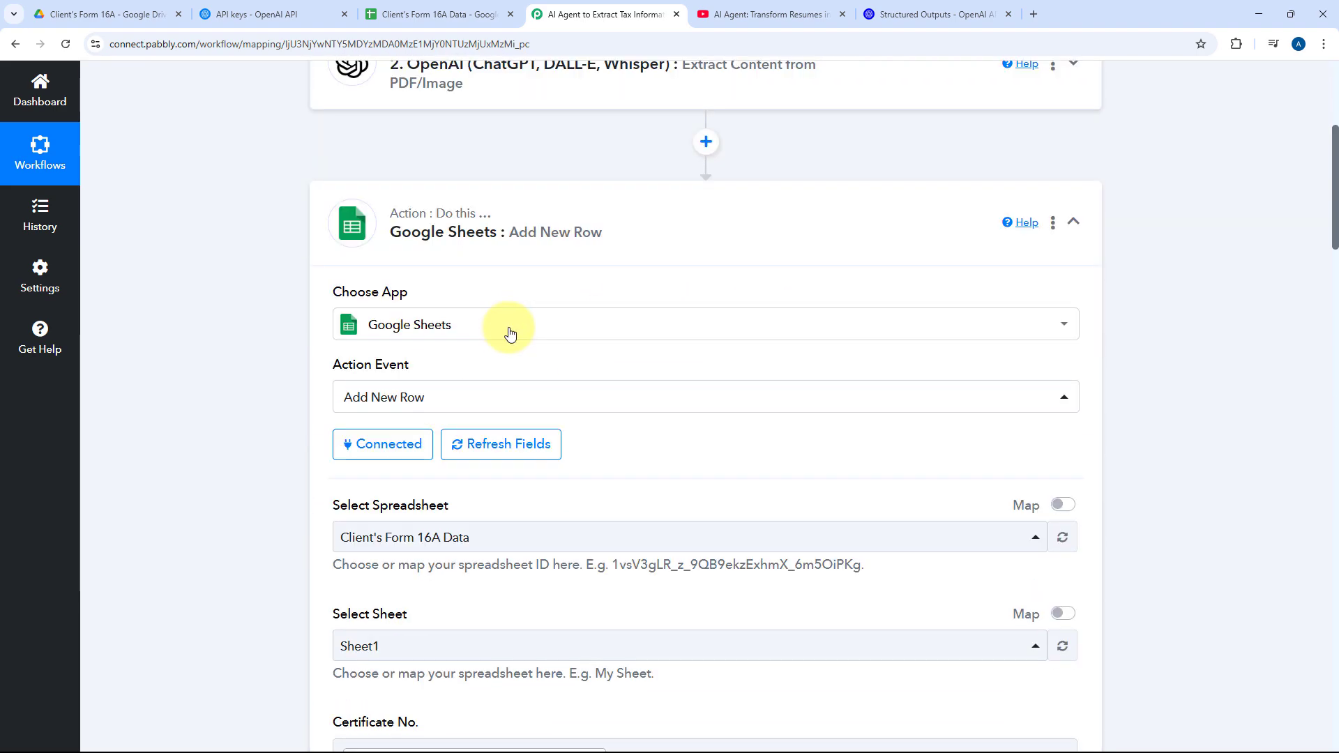
pyautogui.scroll(-19, 299, 362)
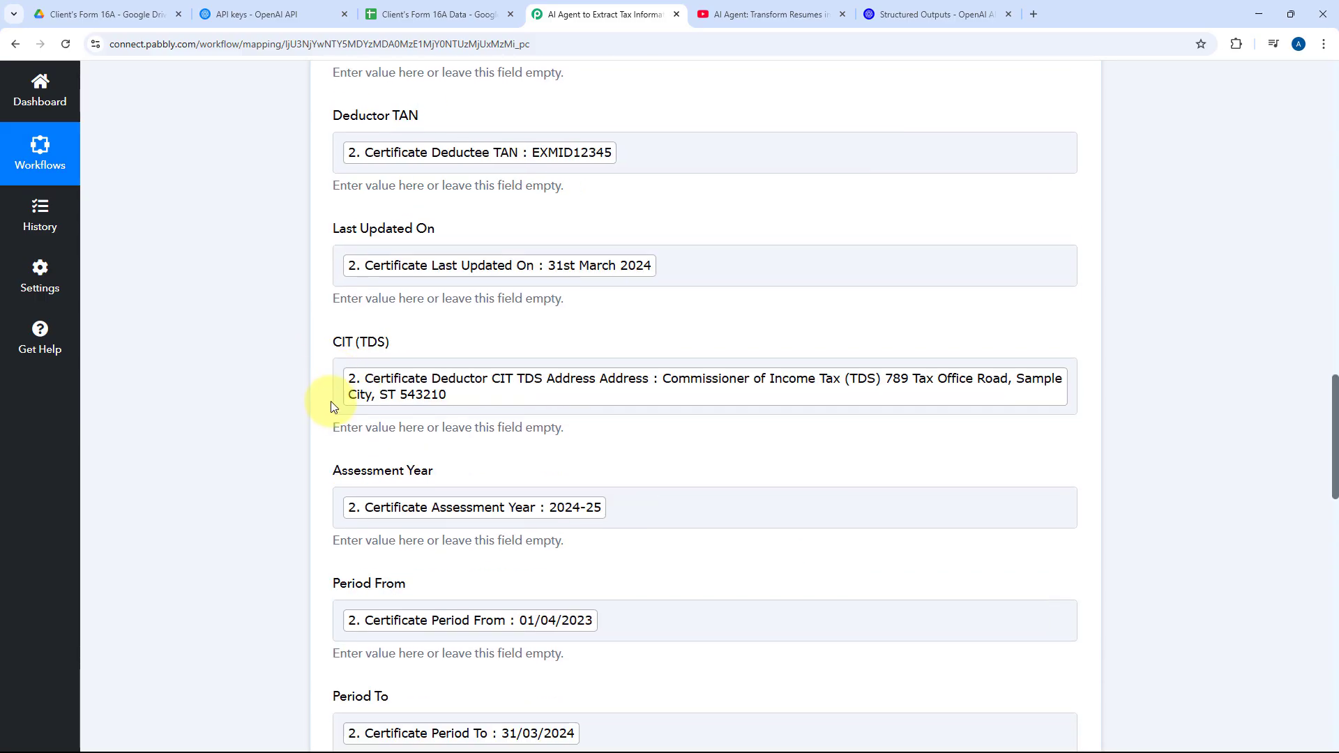
pyautogui.scroll(-4, 358, 417)
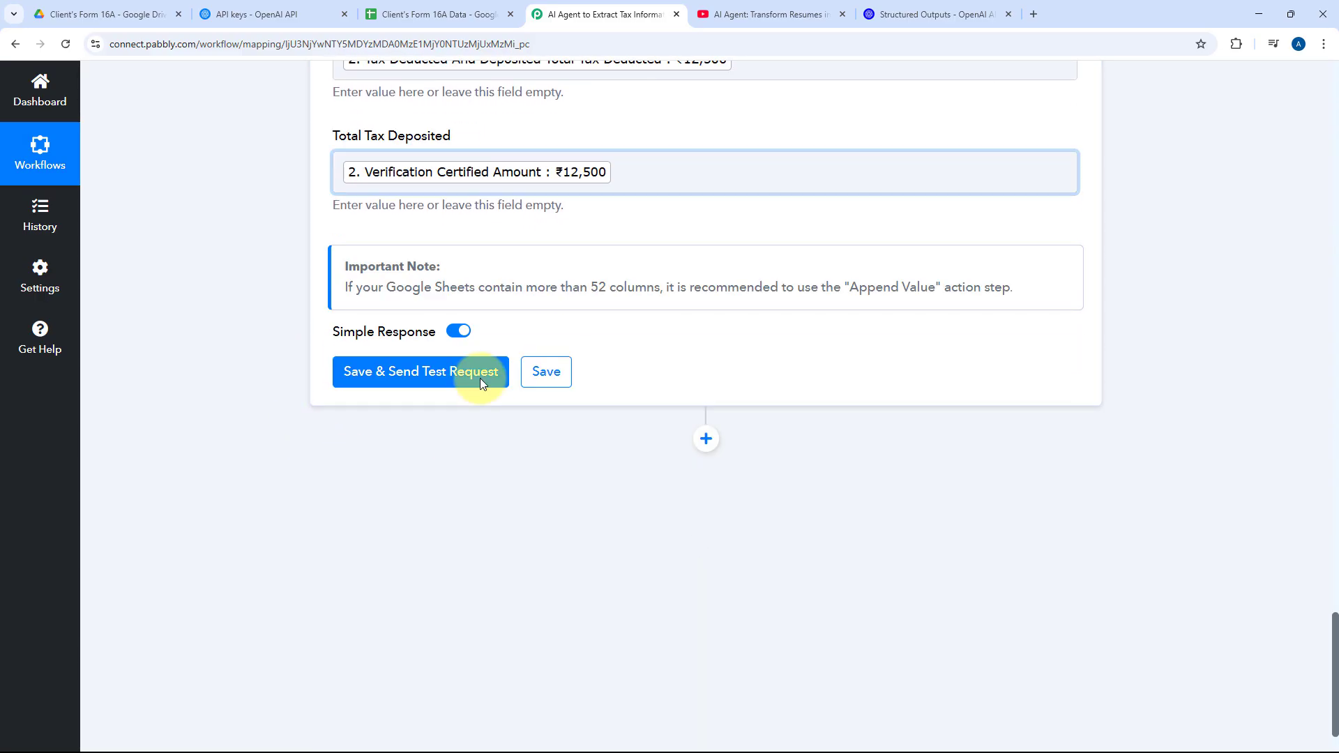
pyautogui.click(433, 377)
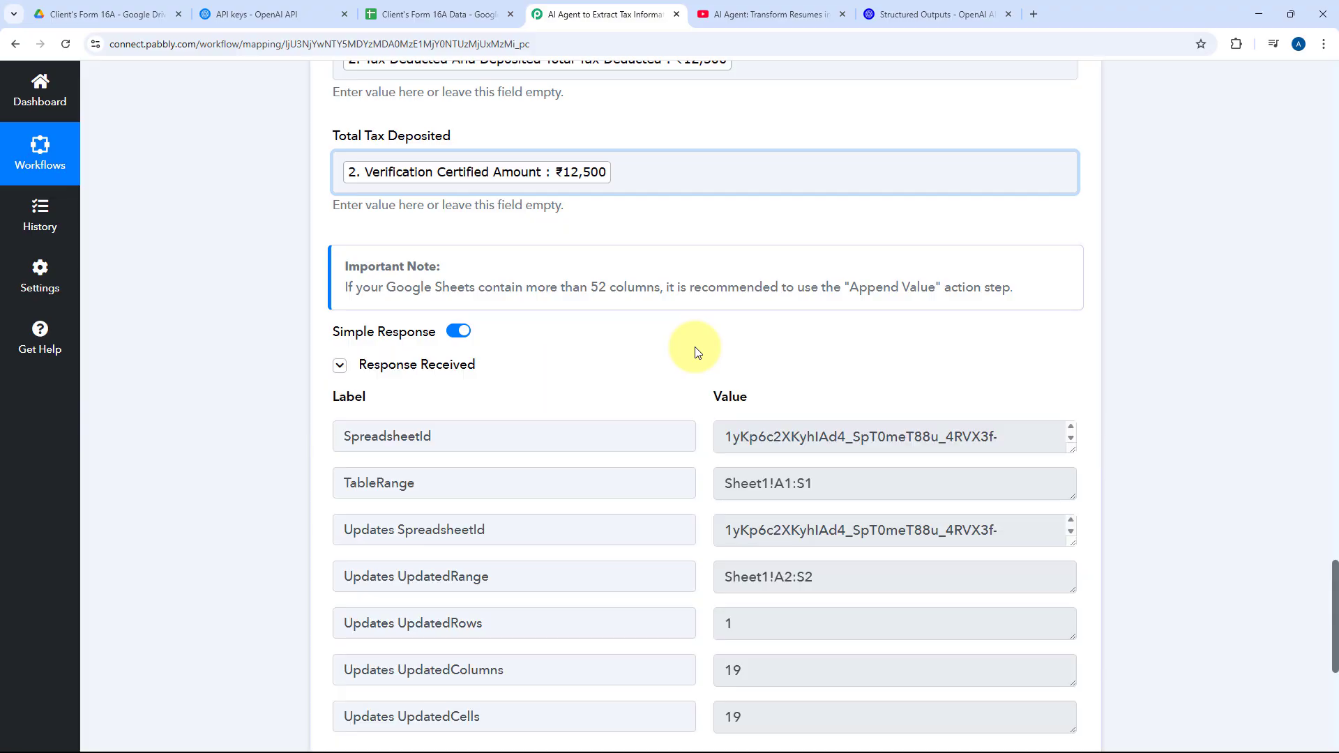
pyautogui.scroll(-2, 695, 352)
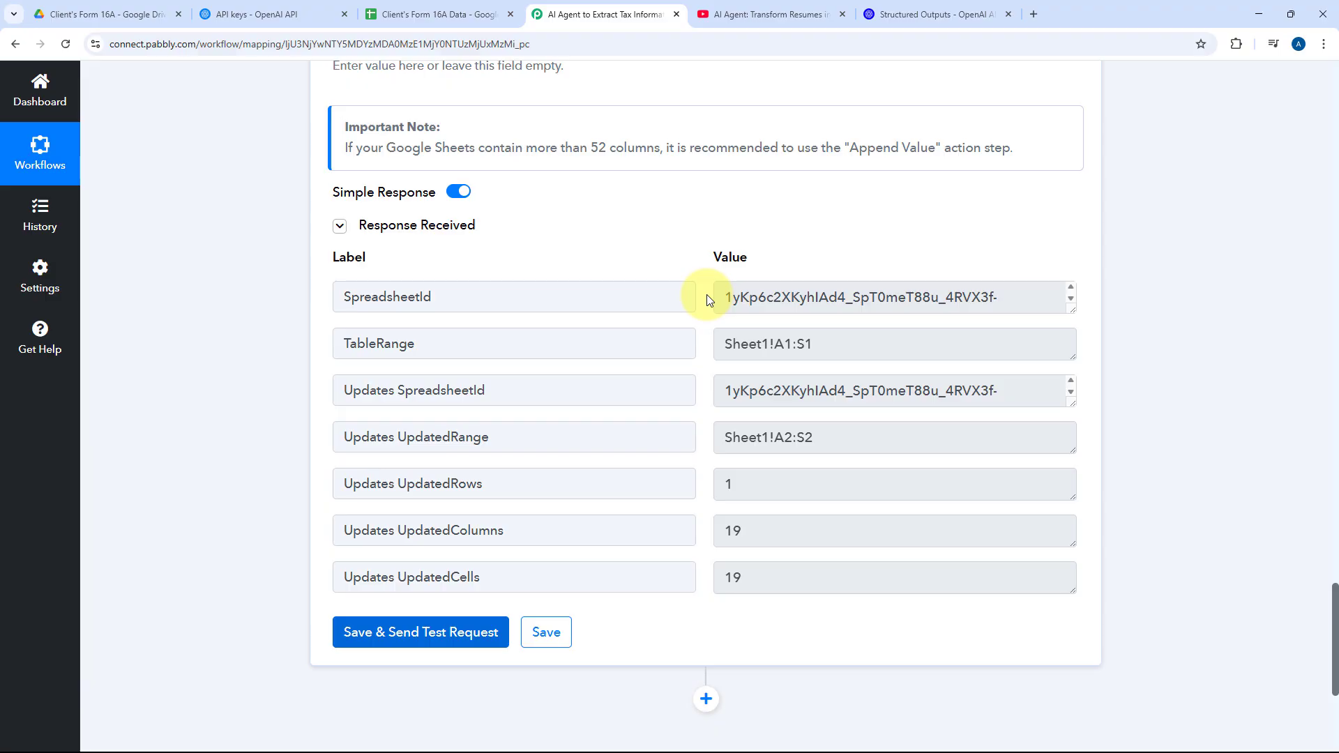
pyautogui.scroll(15, 706, 294)
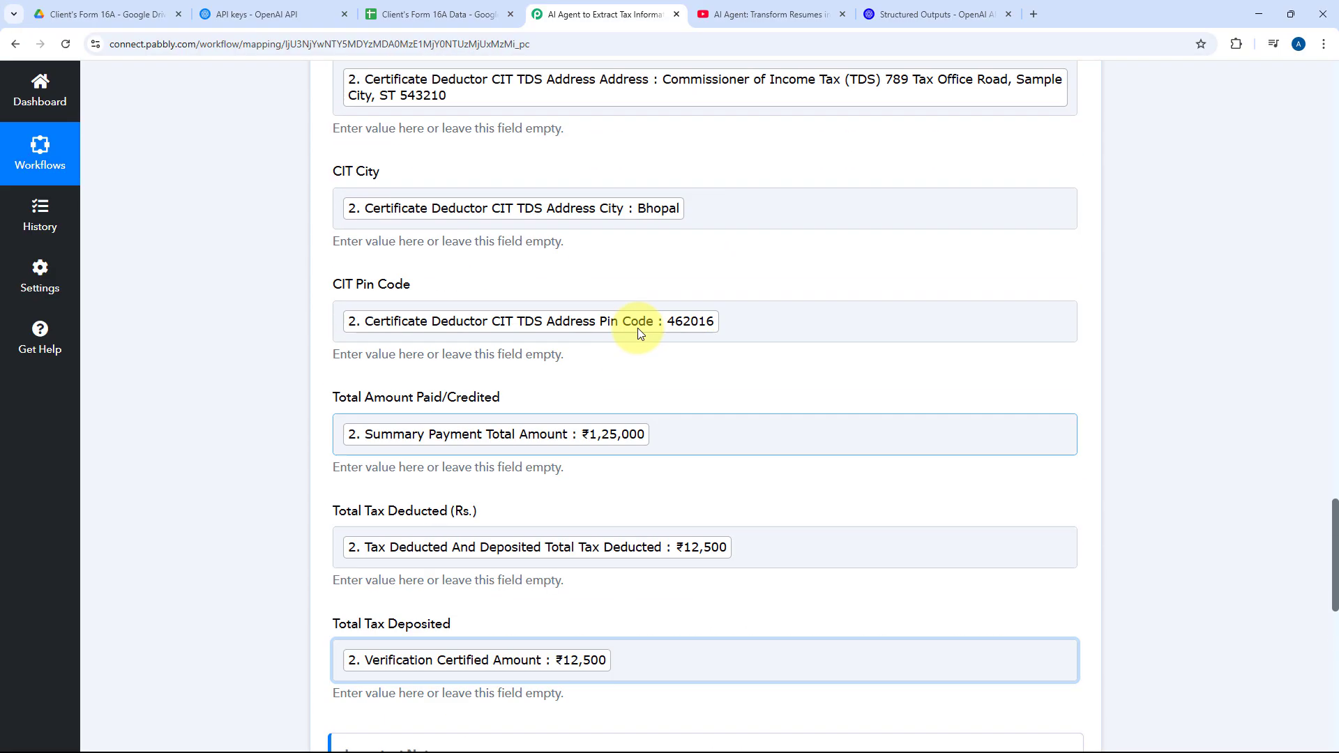
# Collapse the Google Sheets Add New Row action in the workflow.
pyautogui.scroll(20, 647, 342)
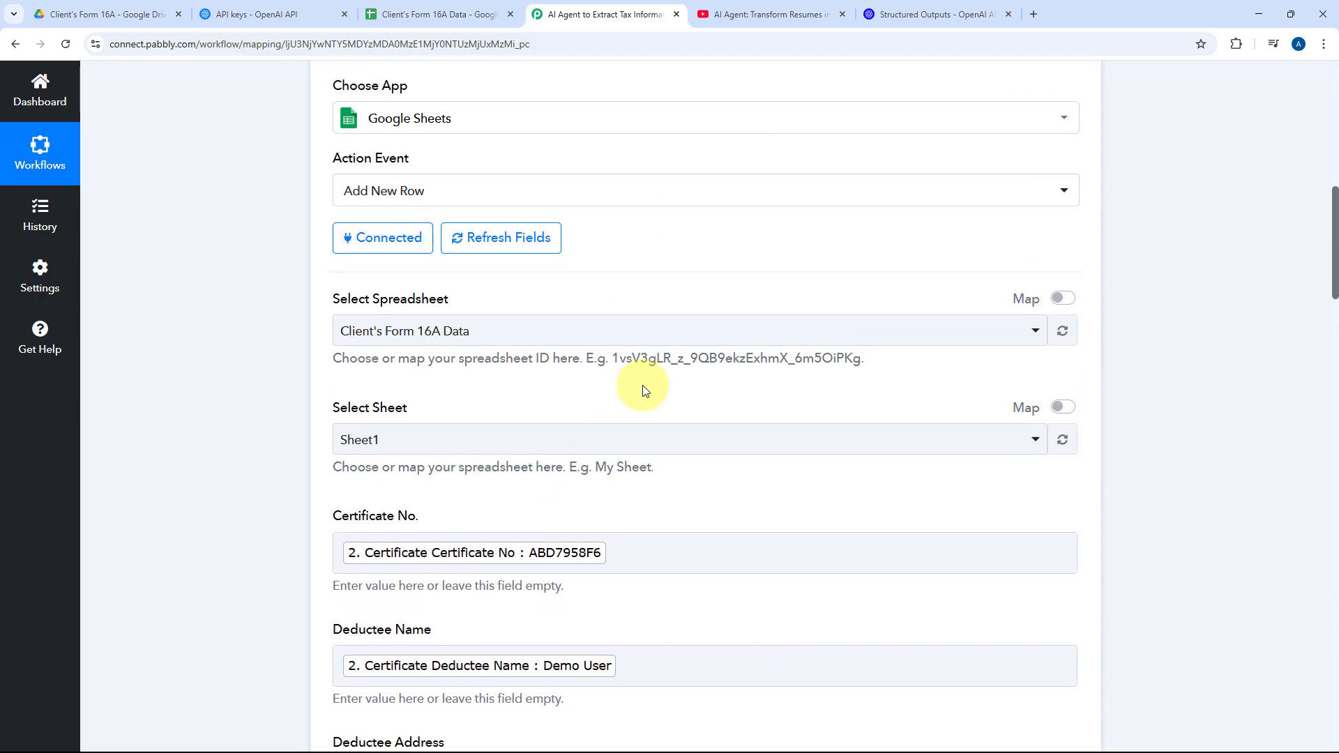
pyautogui.scroll(4, 594, 408)
pyautogui.click(645, 527)
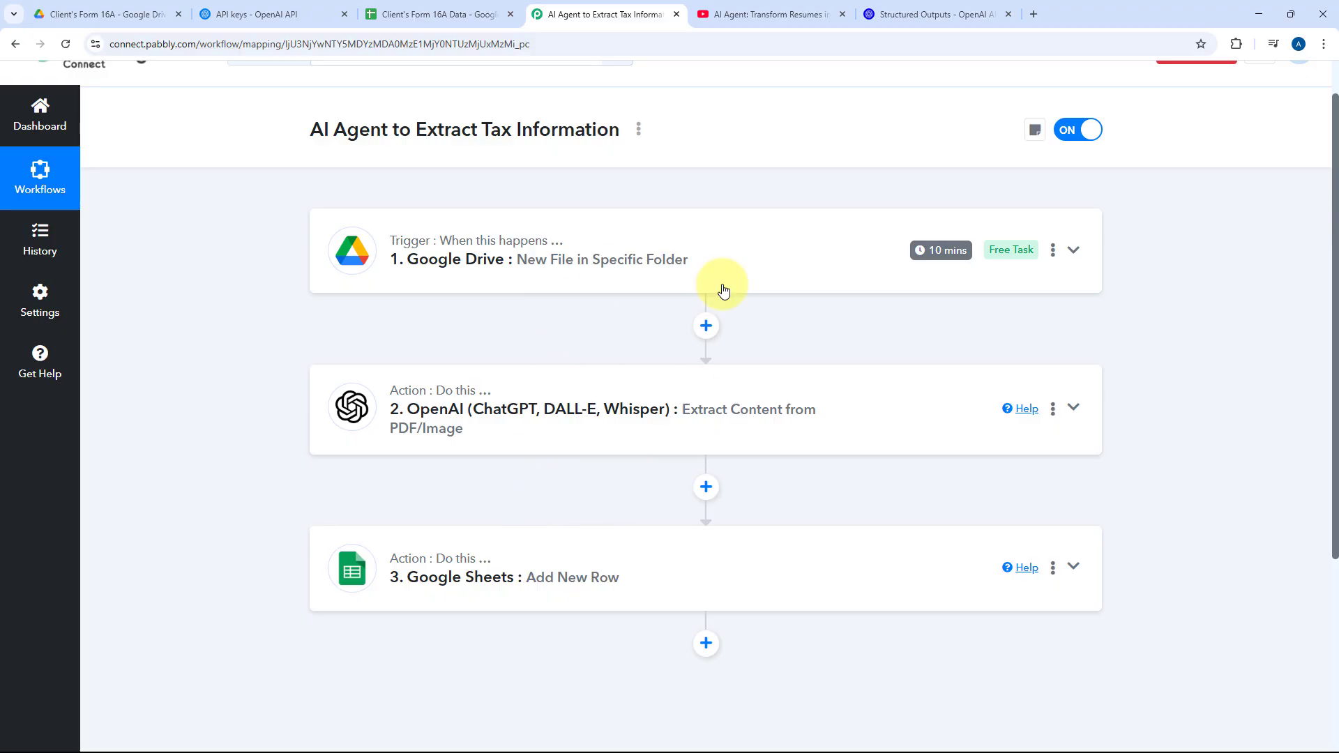
# Switch to the Client's Form 16A Data spreadsheet in Google Sheets and auto-fit all columns to their contents.
pyautogui.click(479, 13)
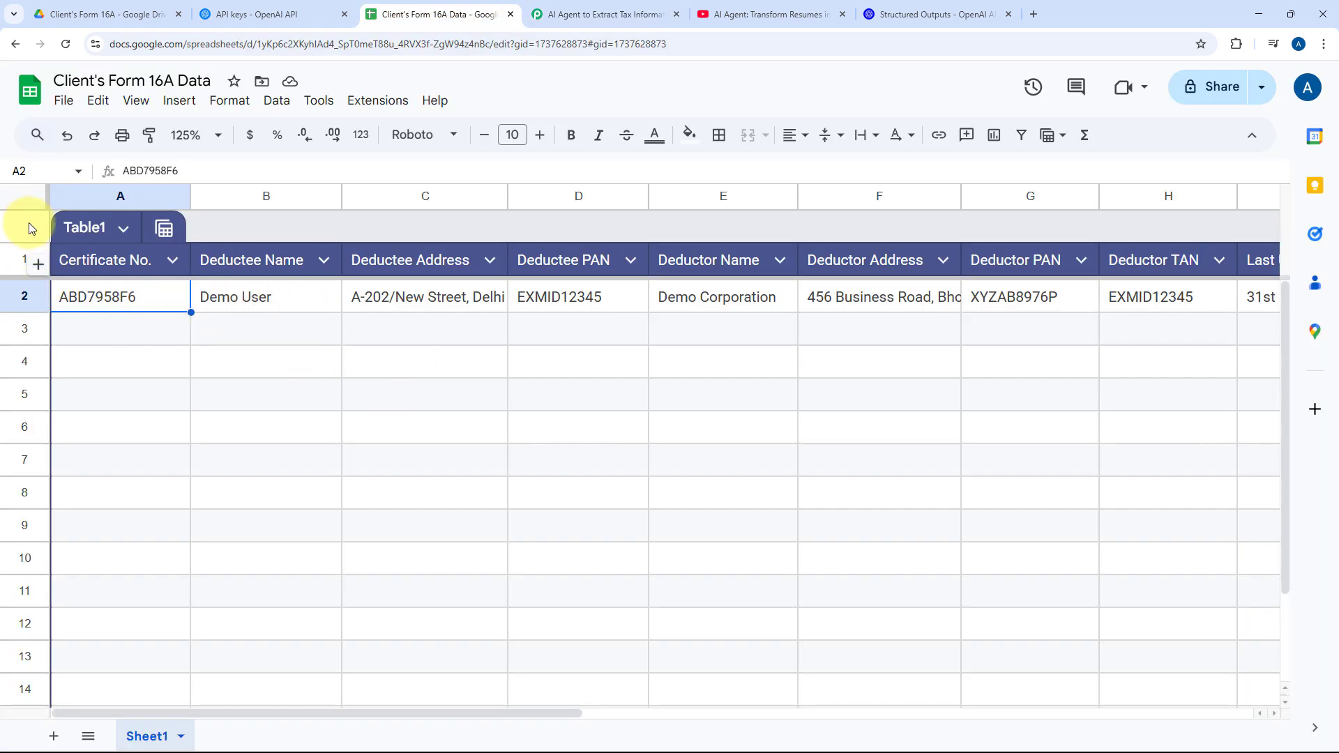
pyautogui.click(29, 202)
pyautogui.doubleClick(190, 196)
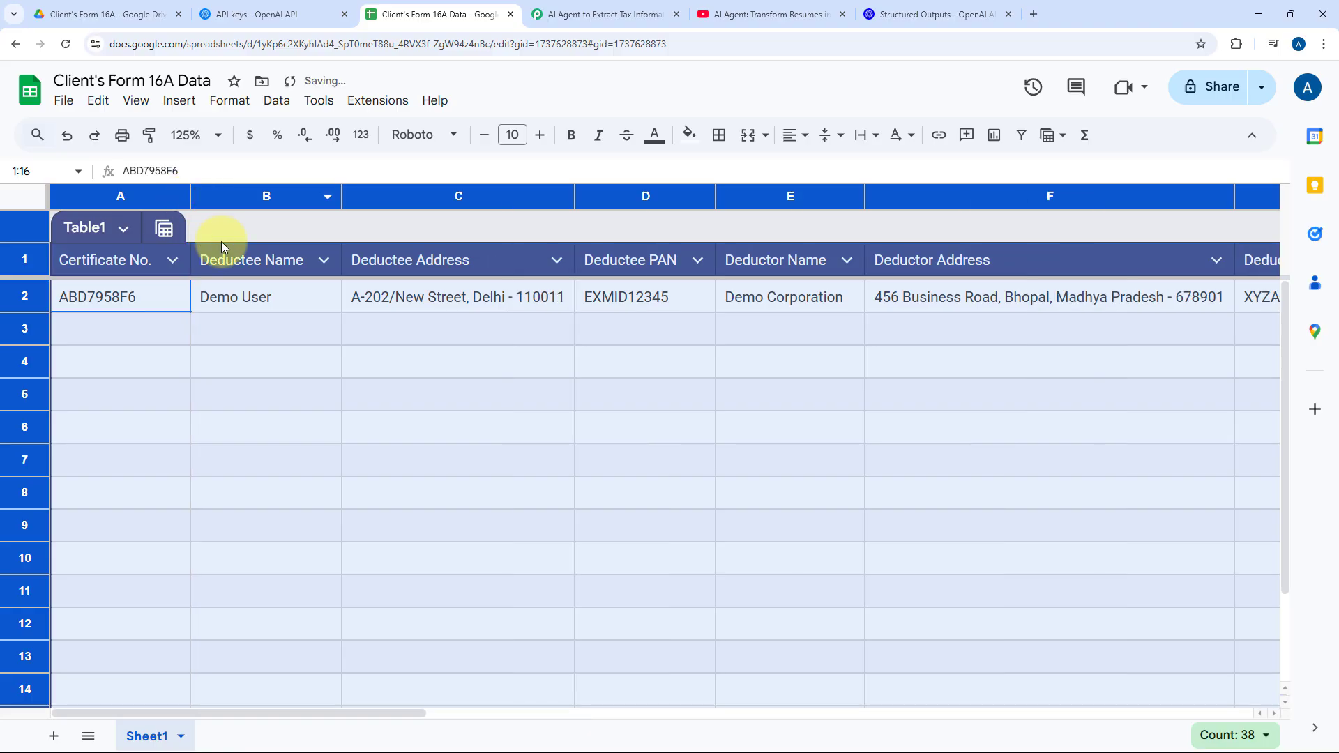
pyautogui.click(180, 292)
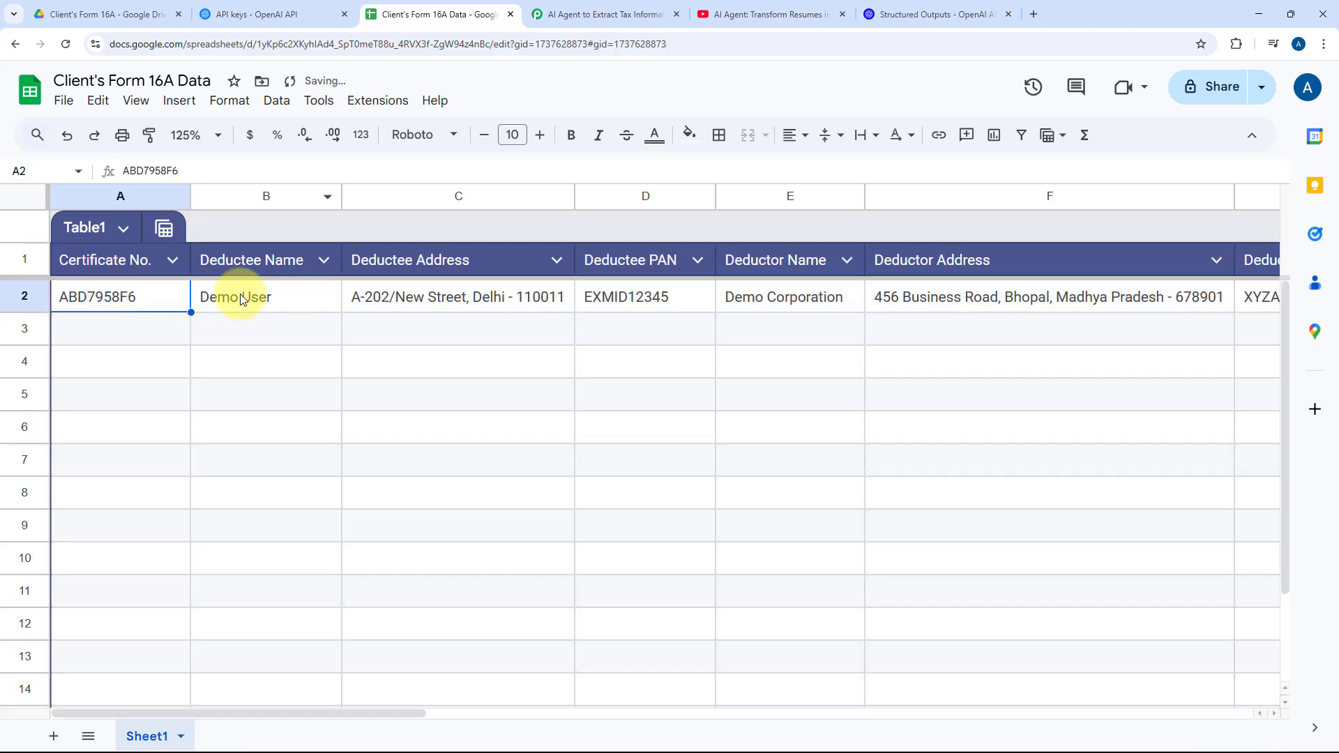
# Switch to Google Drive and open the Demo User - Form 16A PDF from the Client's Form 16A folder.
pyautogui.click(115, 8)
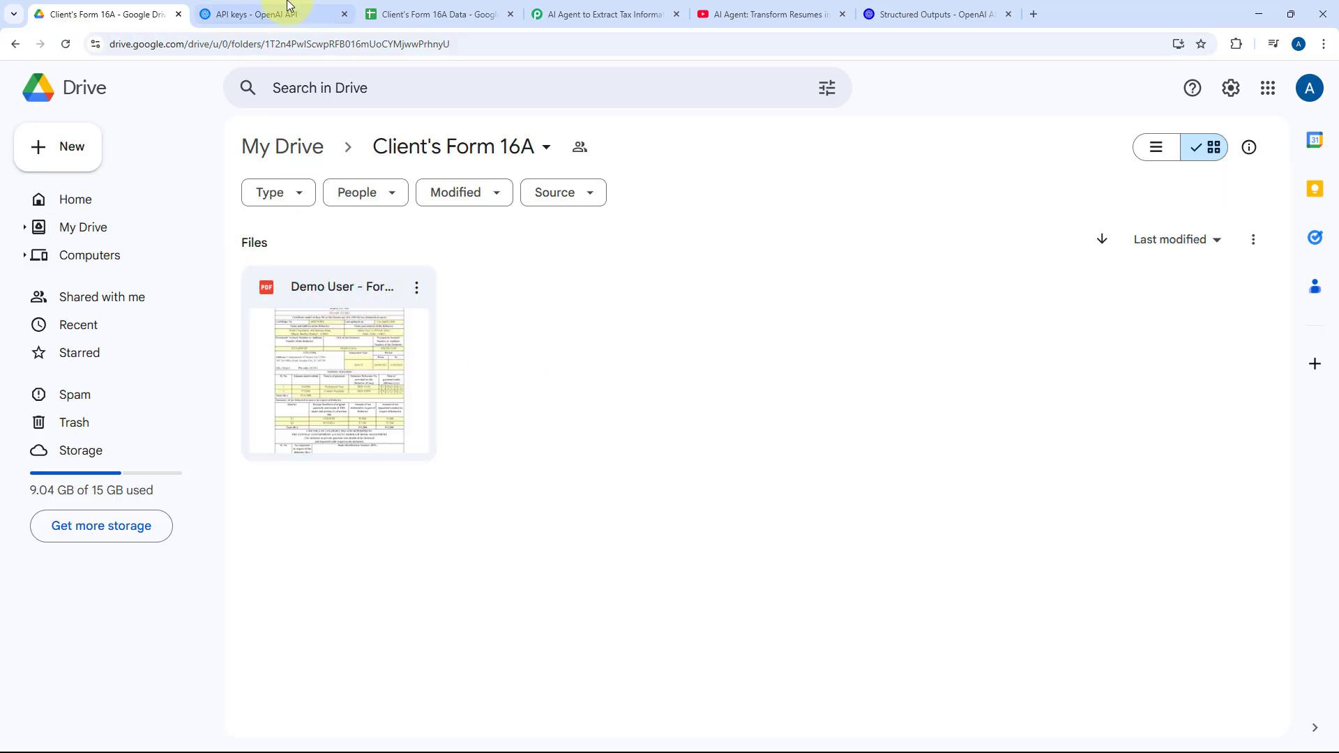
pyautogui.click(390, 9)
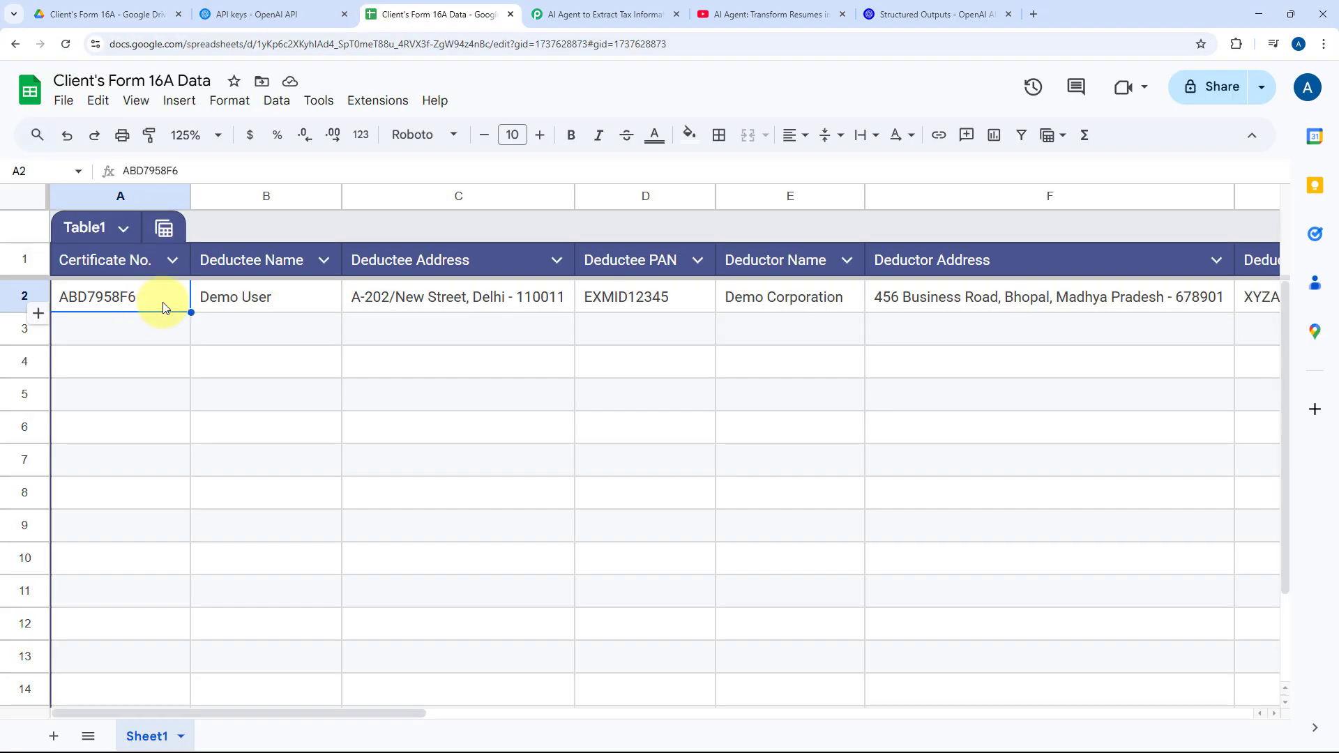
pyautogui.click(125, 7)
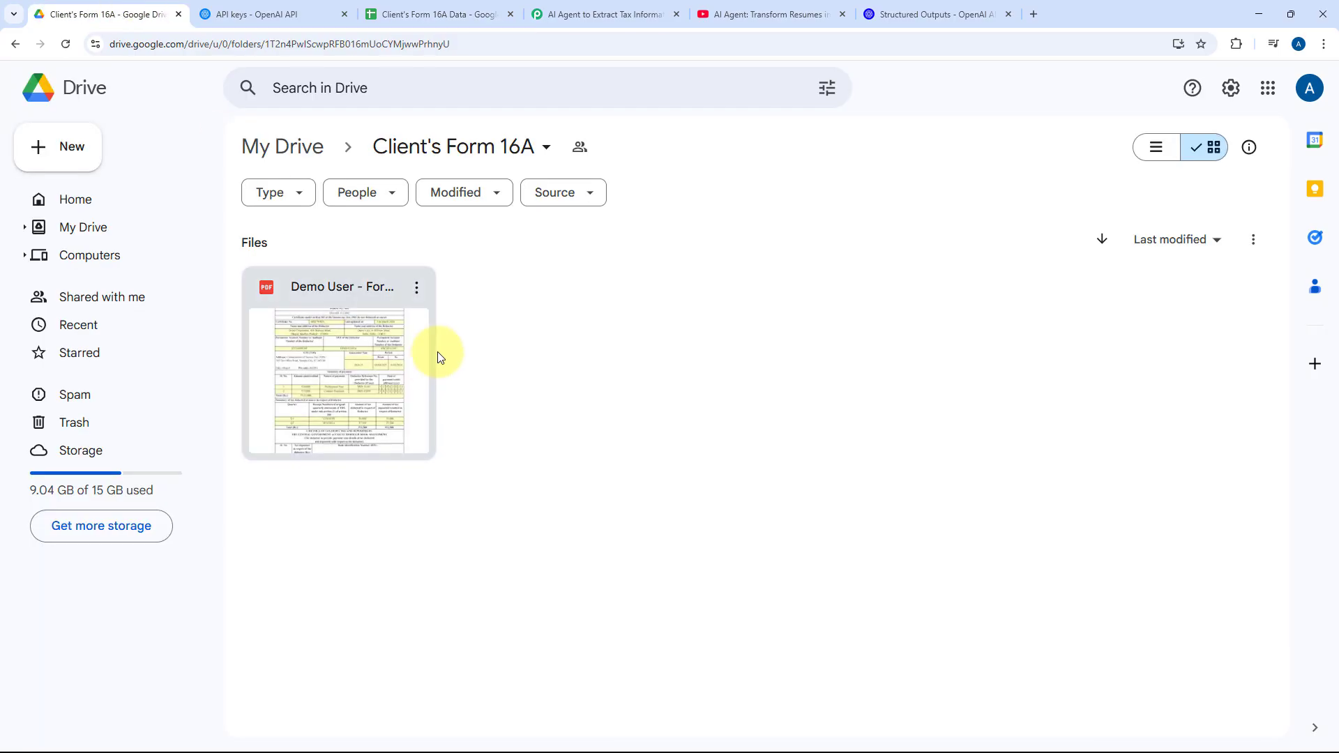
pyautogui.doubleClick(390, 350)
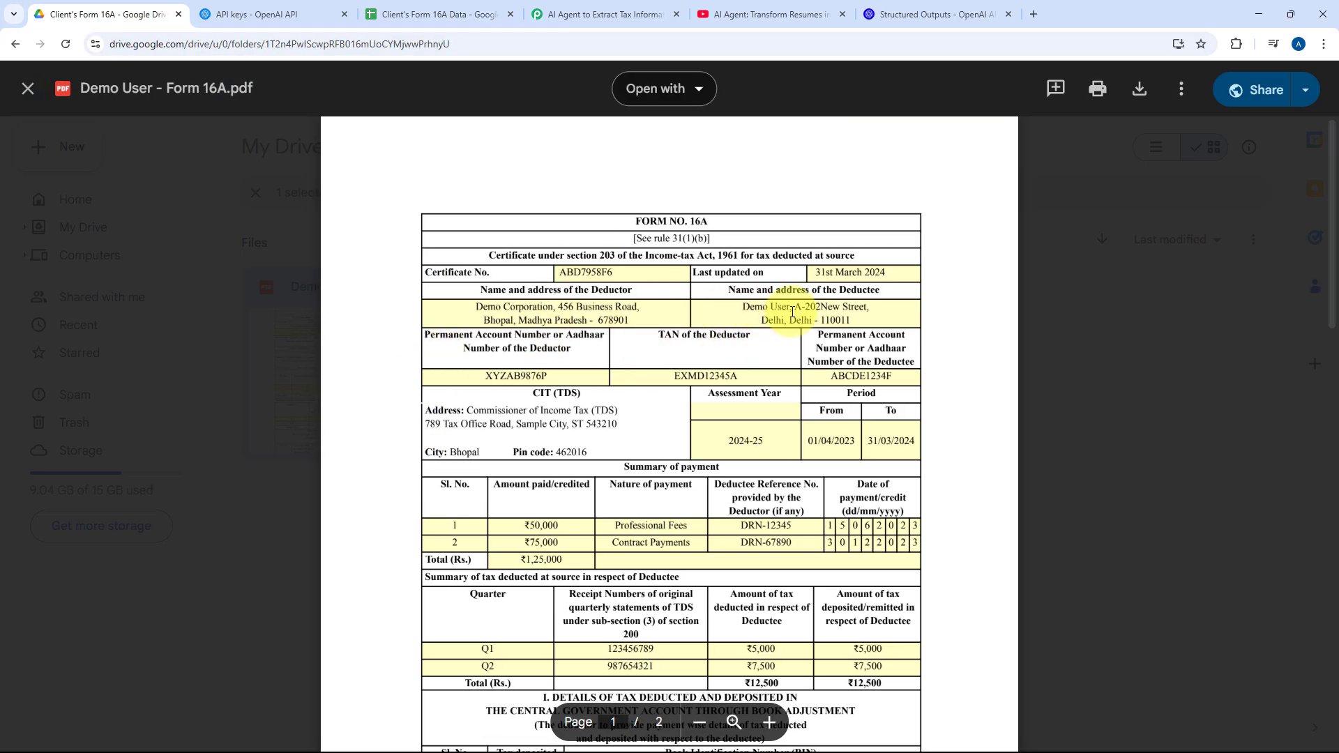
# Examine row 2 of the Client's Form 16A Data spreadsheet, from Deductee Name across to Total Tax Deposited.
pyautogui.click(438, 9)
pyautogui.click(274, 304)
pyautogui.click(463, 292)
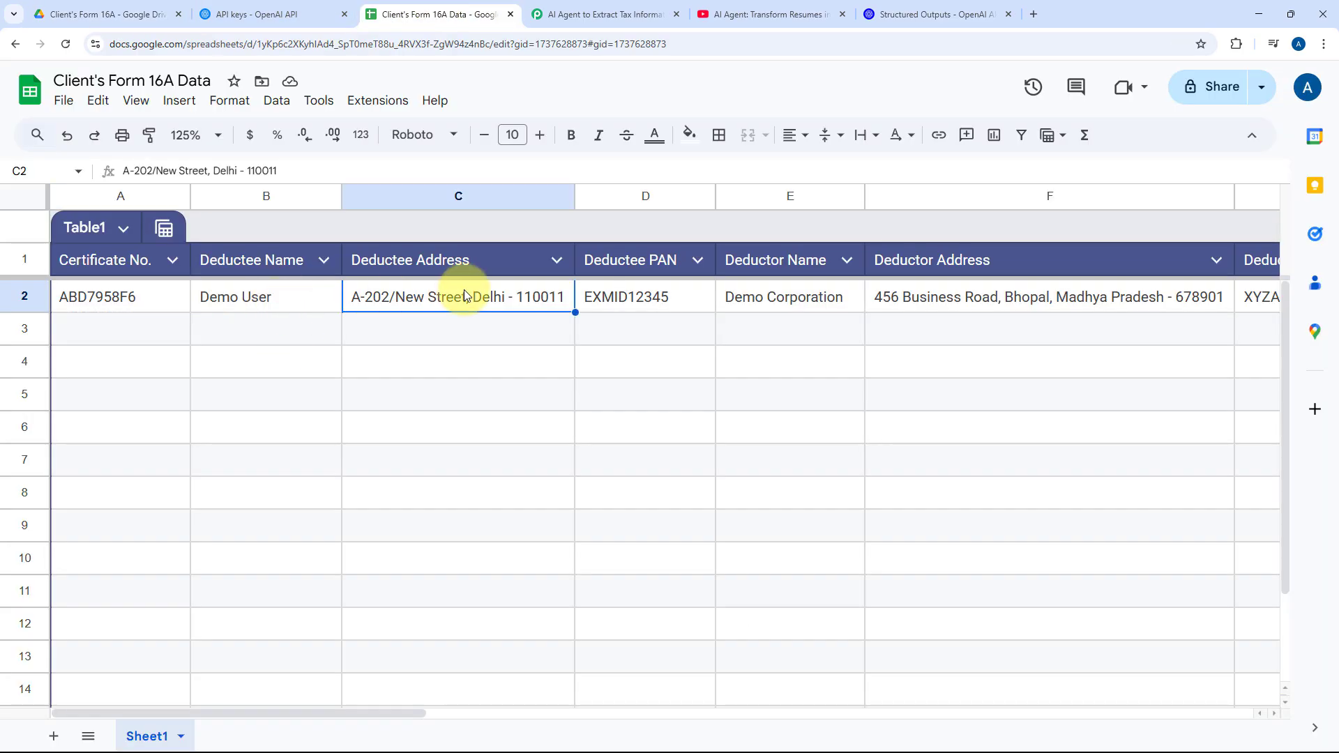
pyautogui.click(659, 293)
pyautogui.click(763, 296)
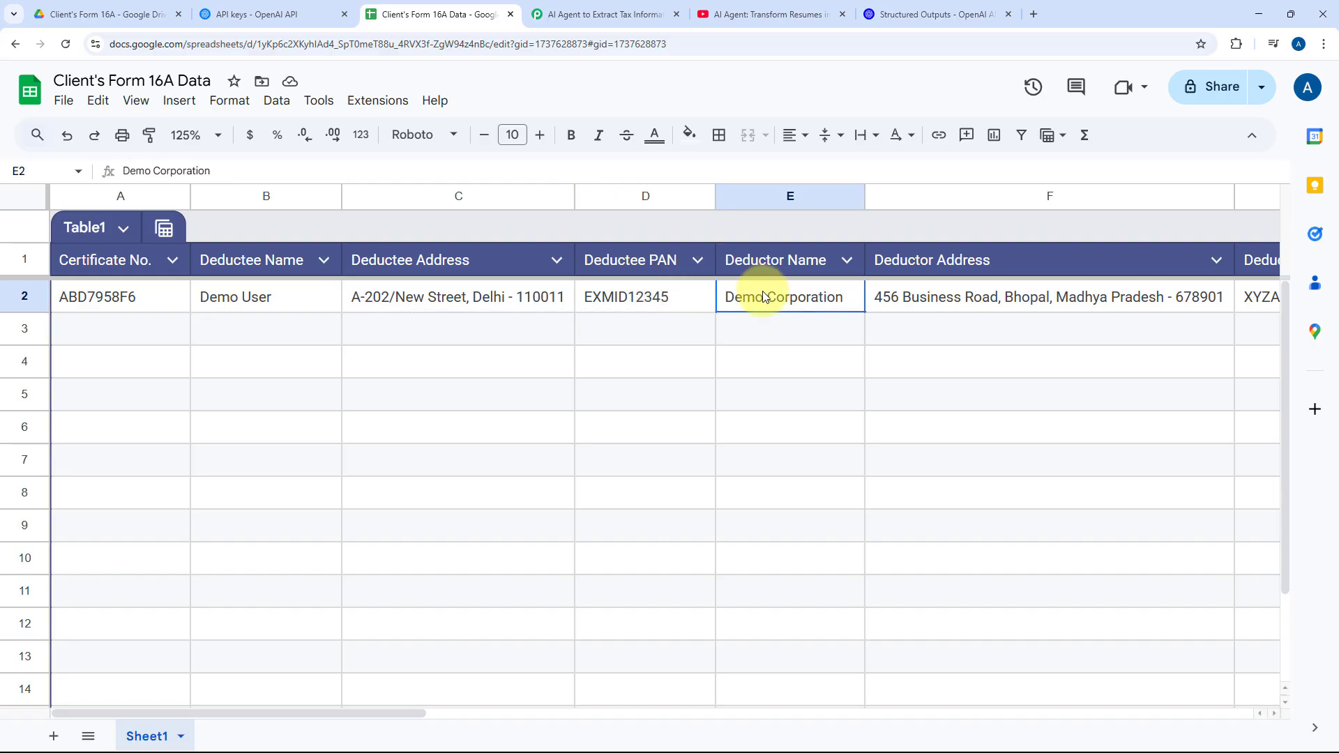
pyautogui.hscroll(5, 717, 307)
pyautogui.hscroll(10, 752, 300)
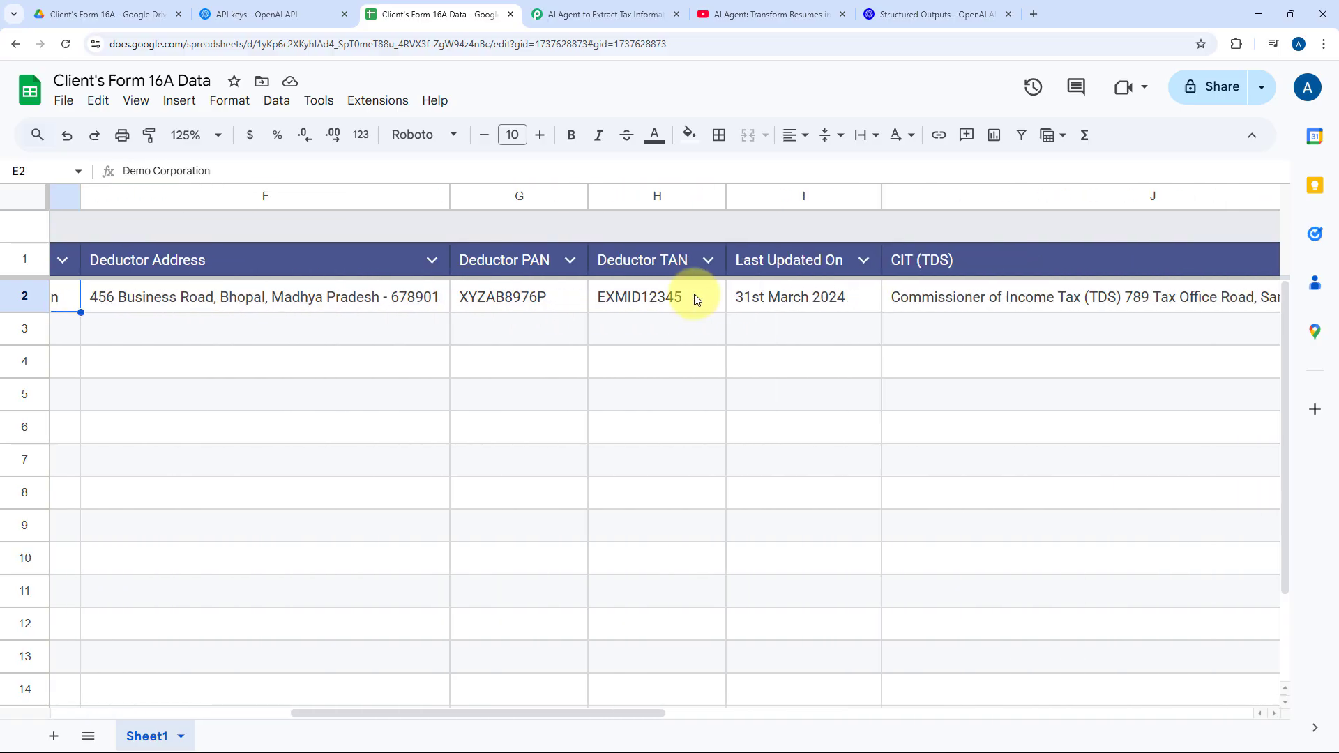
pyautogui.hscroll(10, 880, 299)
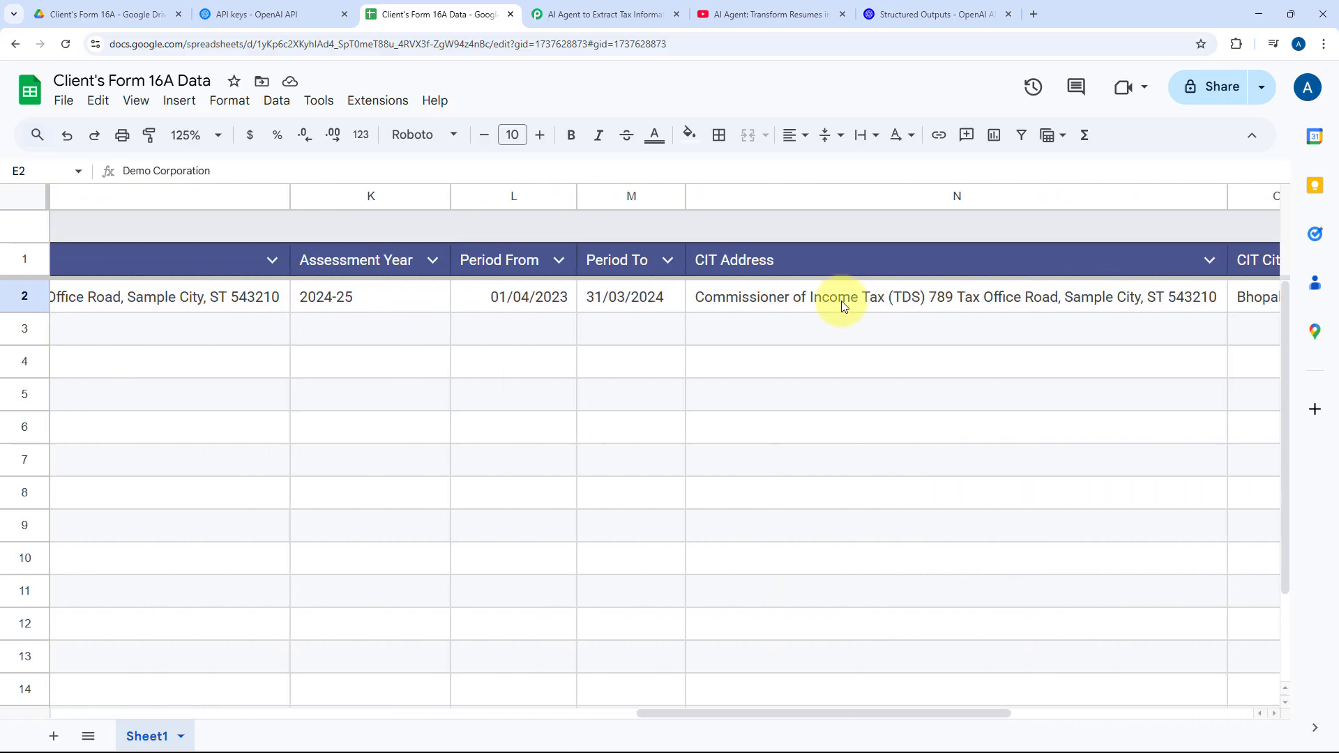
pyautogui.hscroll(3, 896, 304)
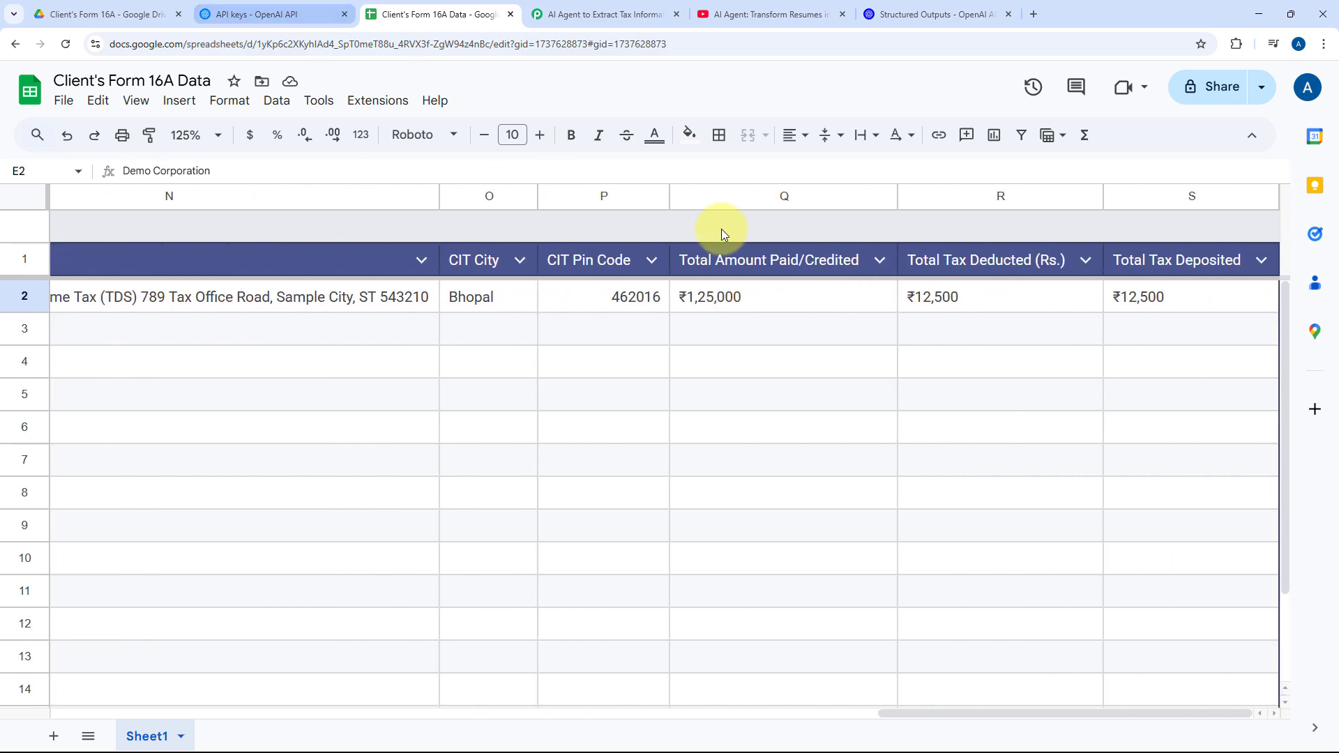
# Compare the total amount paid and total tax deducted in the Form 16A PDF with their spreadsheet columns in row 2.
pyautogui.click(95, 7)
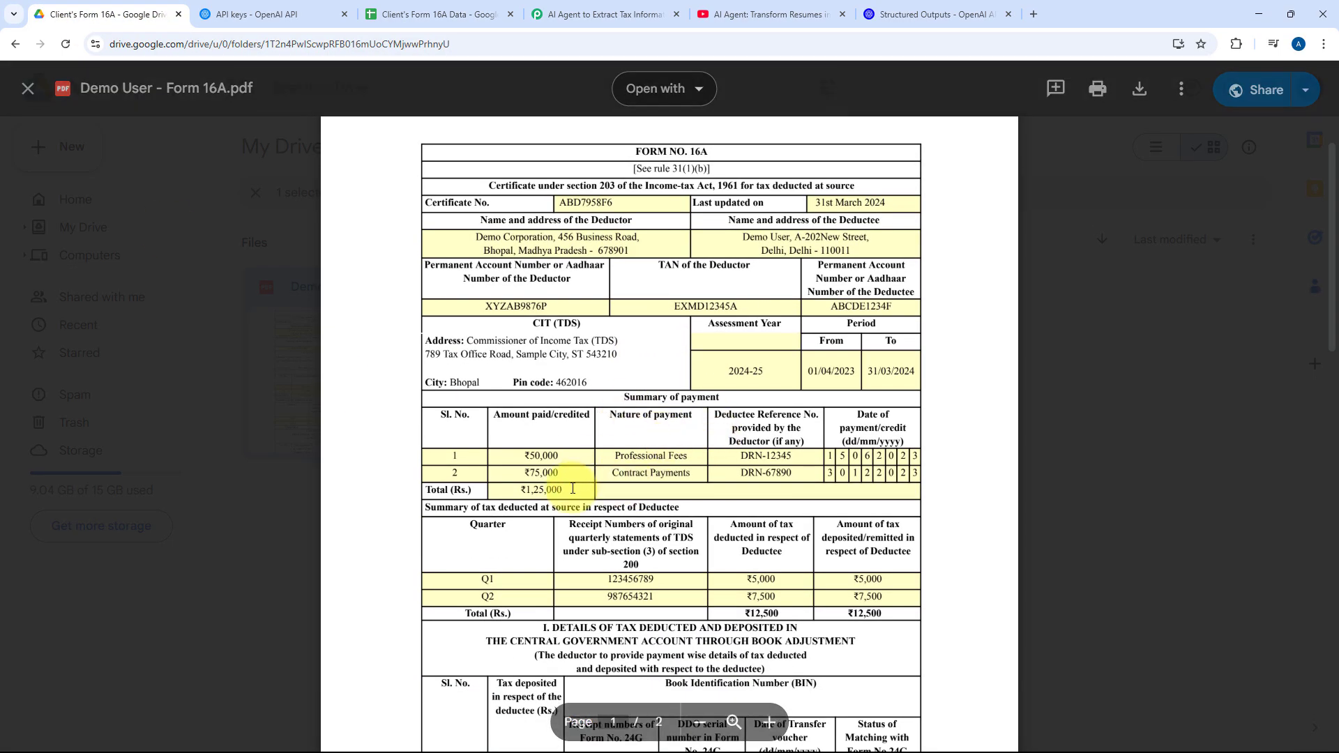
pyautogui.moveTo(496, 490); pyautogui.dragTo(586, 490)
pyautogui.scroll(-1, 555, 501)
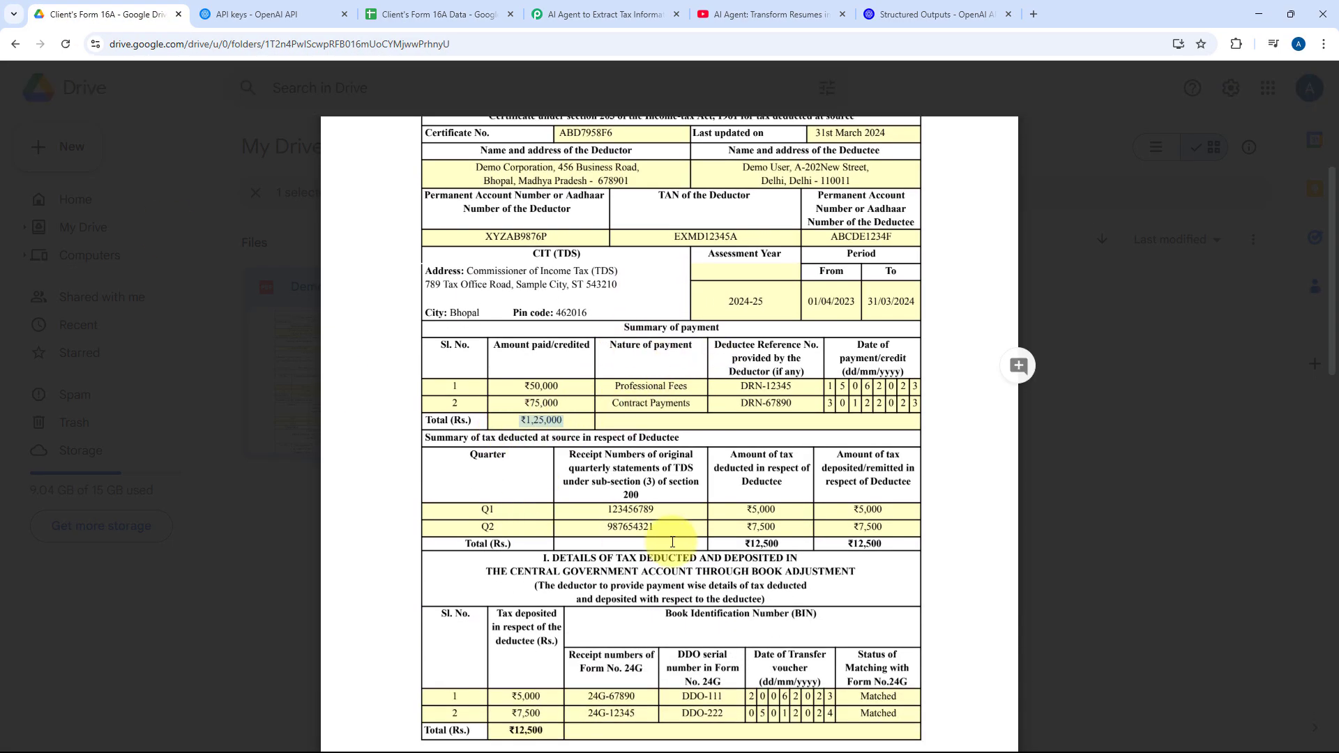
pyautogui.moveTo(794, 544); pyautogui.dragTo(760, 546)
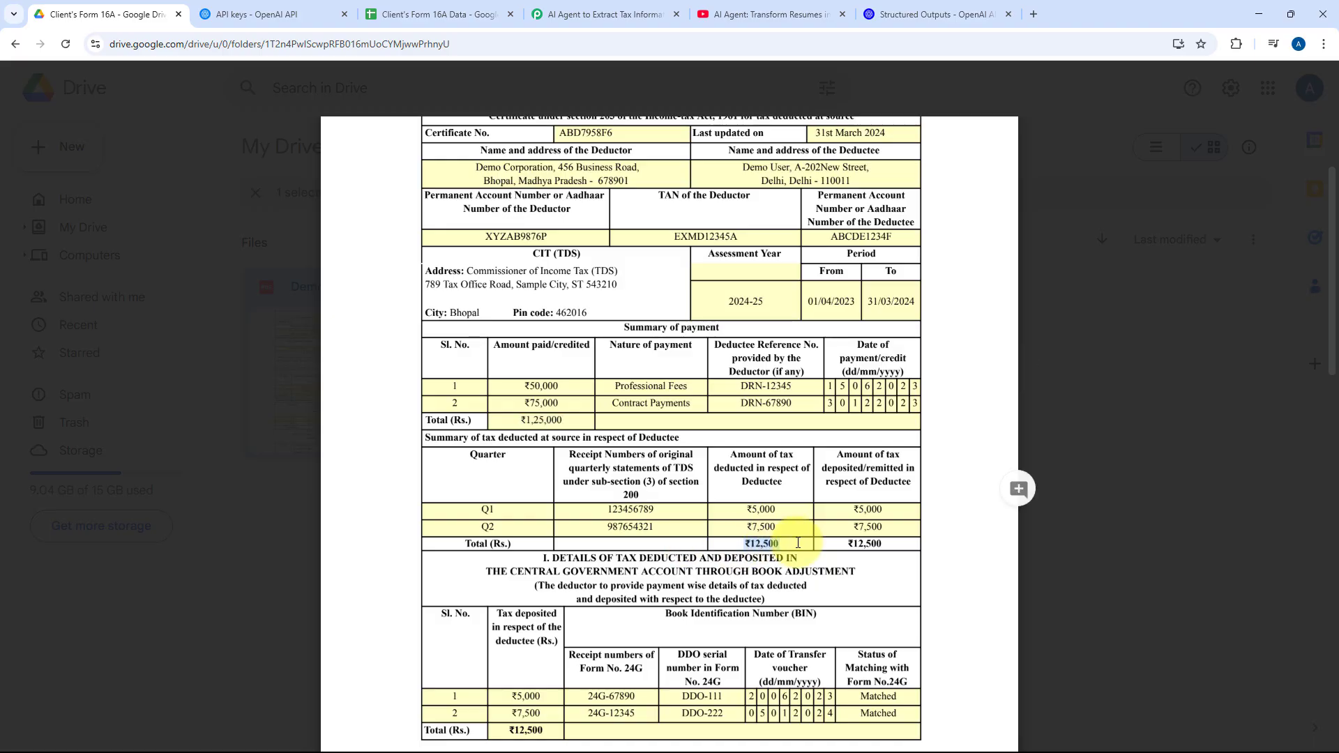
pyautogui.click(487, 9)
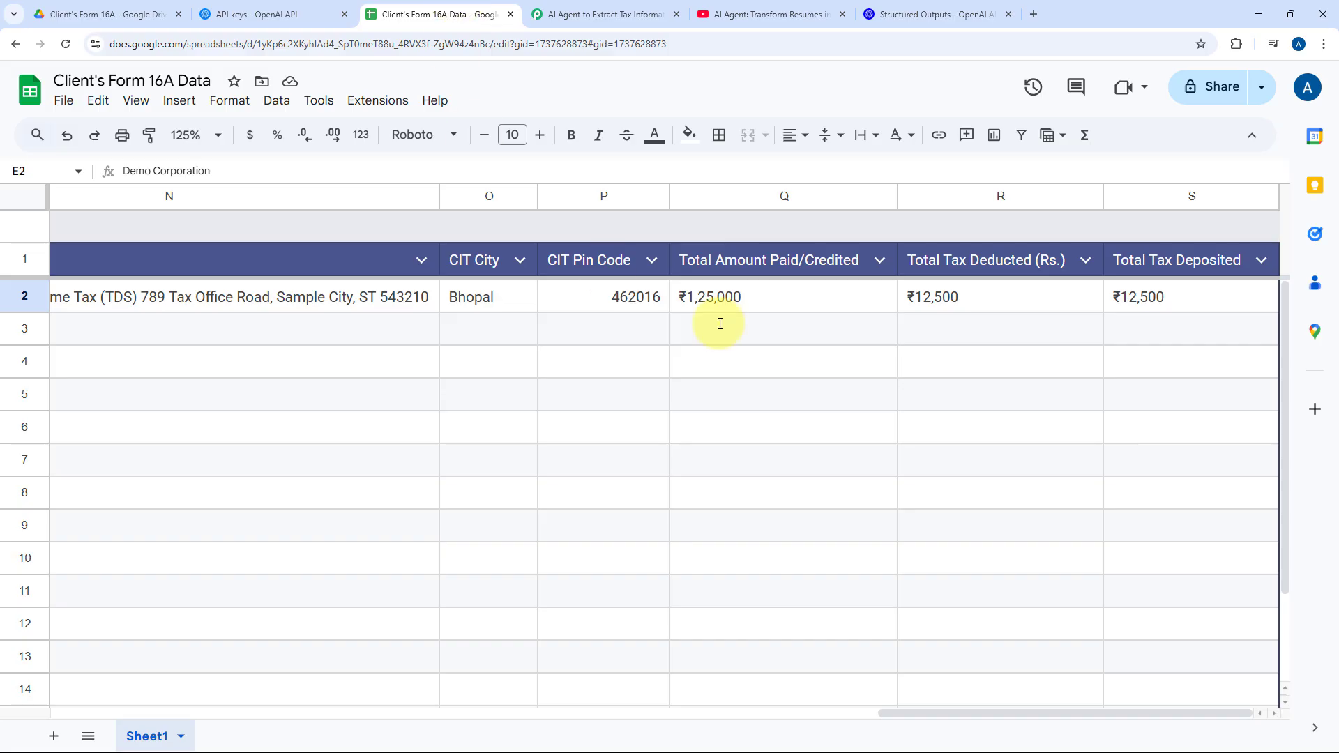
pyautogui.click(990, 298)
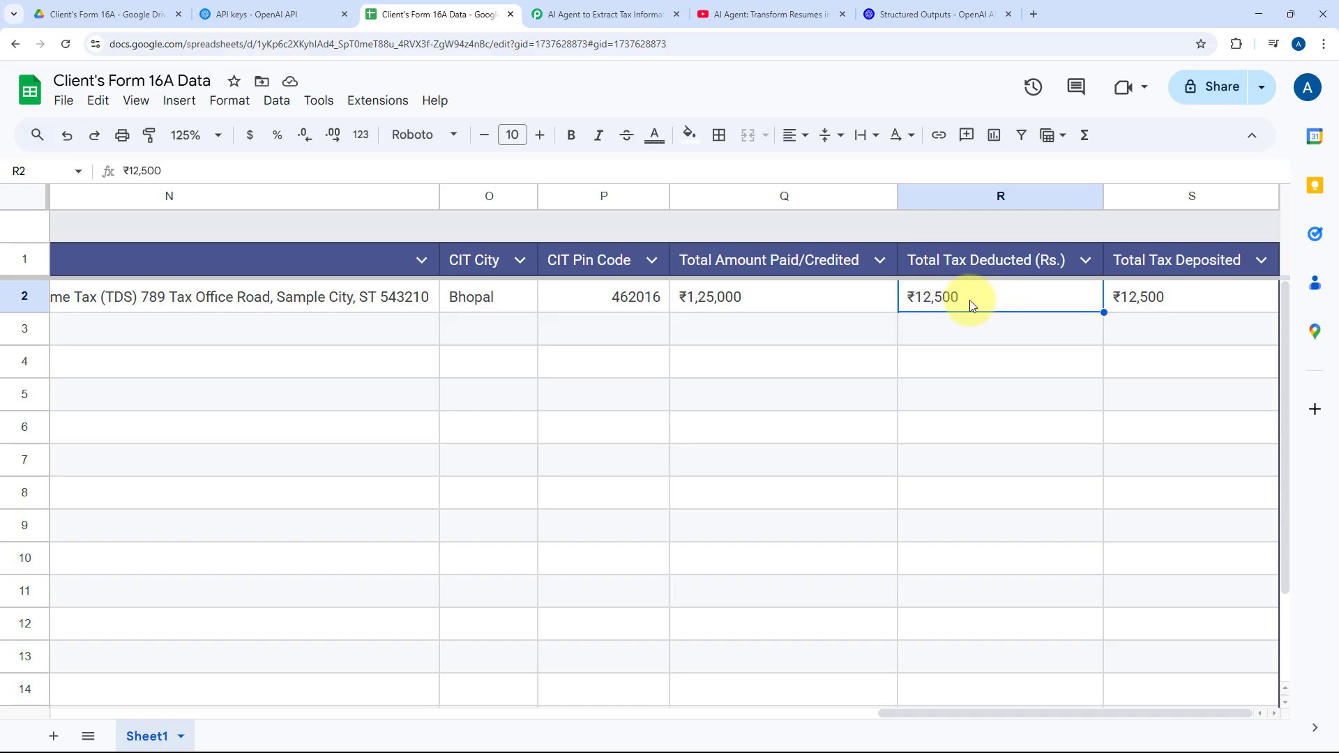
# Compare the certified amount in the PDF's Verification section with the Total Tax Deposited cell in row 2 of the spreadsheet.
pyautogui.click(137, 12)
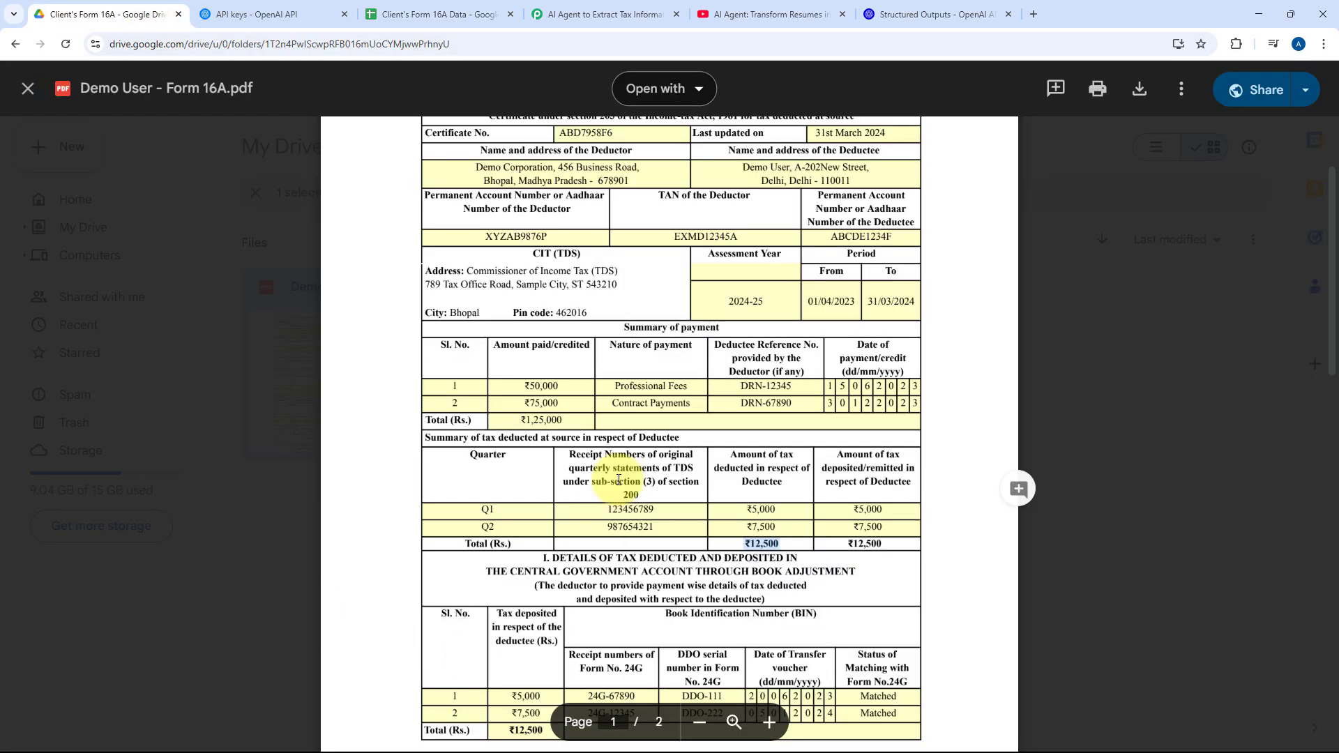
pyautogui.scroll(-15, 619, 480)
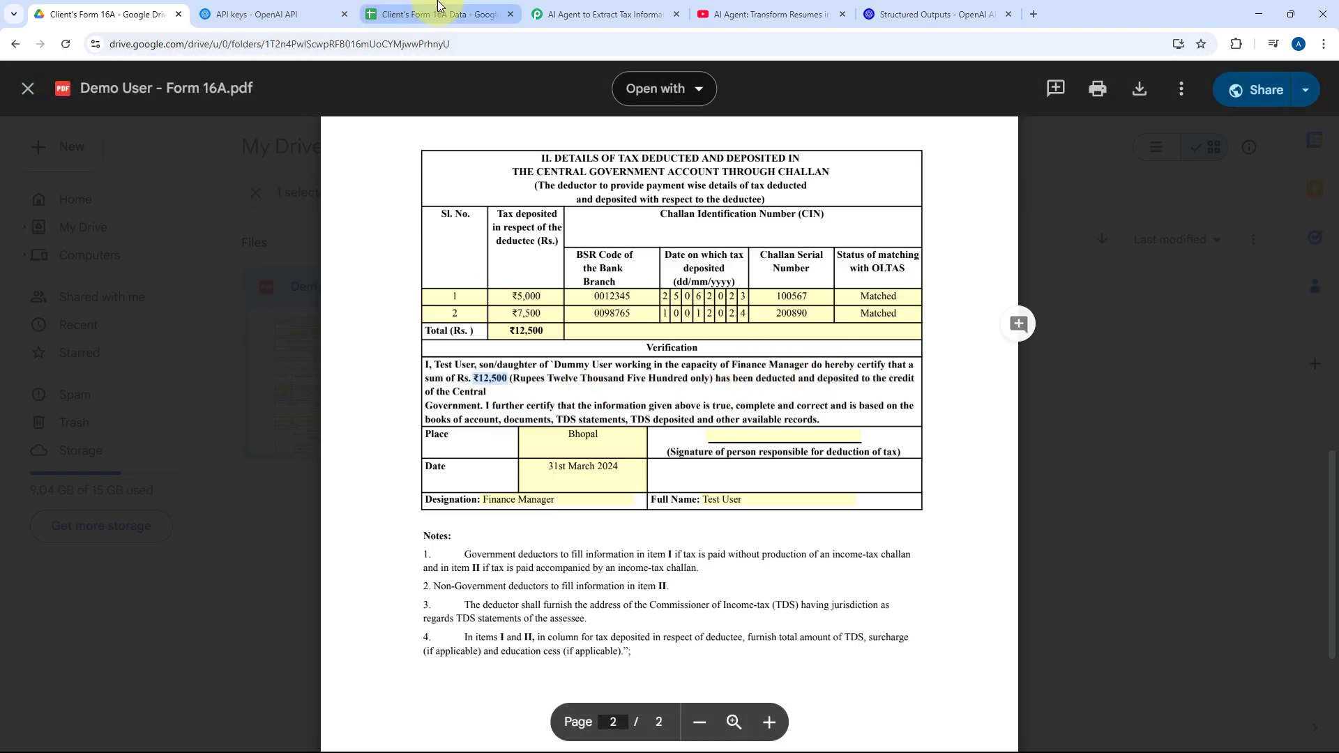
pyautogui.click(415, 14)
pyautogui.click(1171, 299)
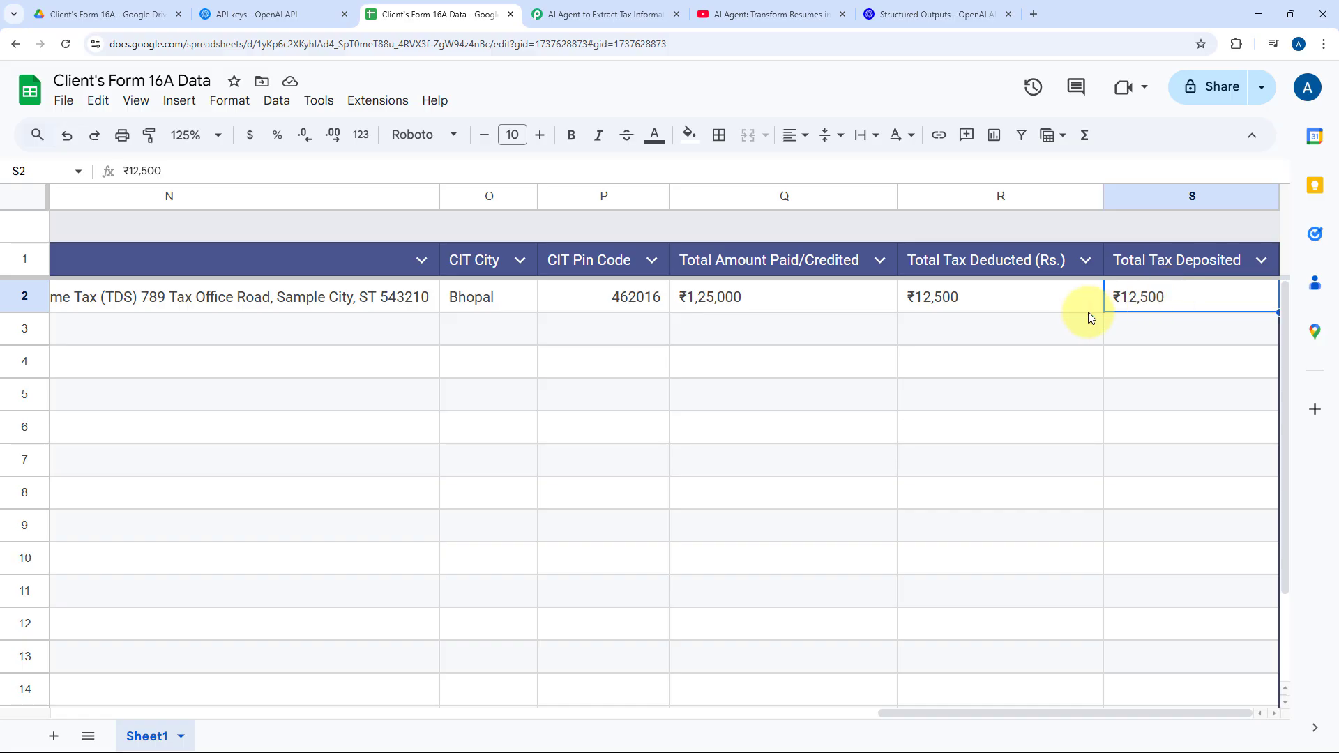
pyautogui.hscroll(-15, 764, 342)
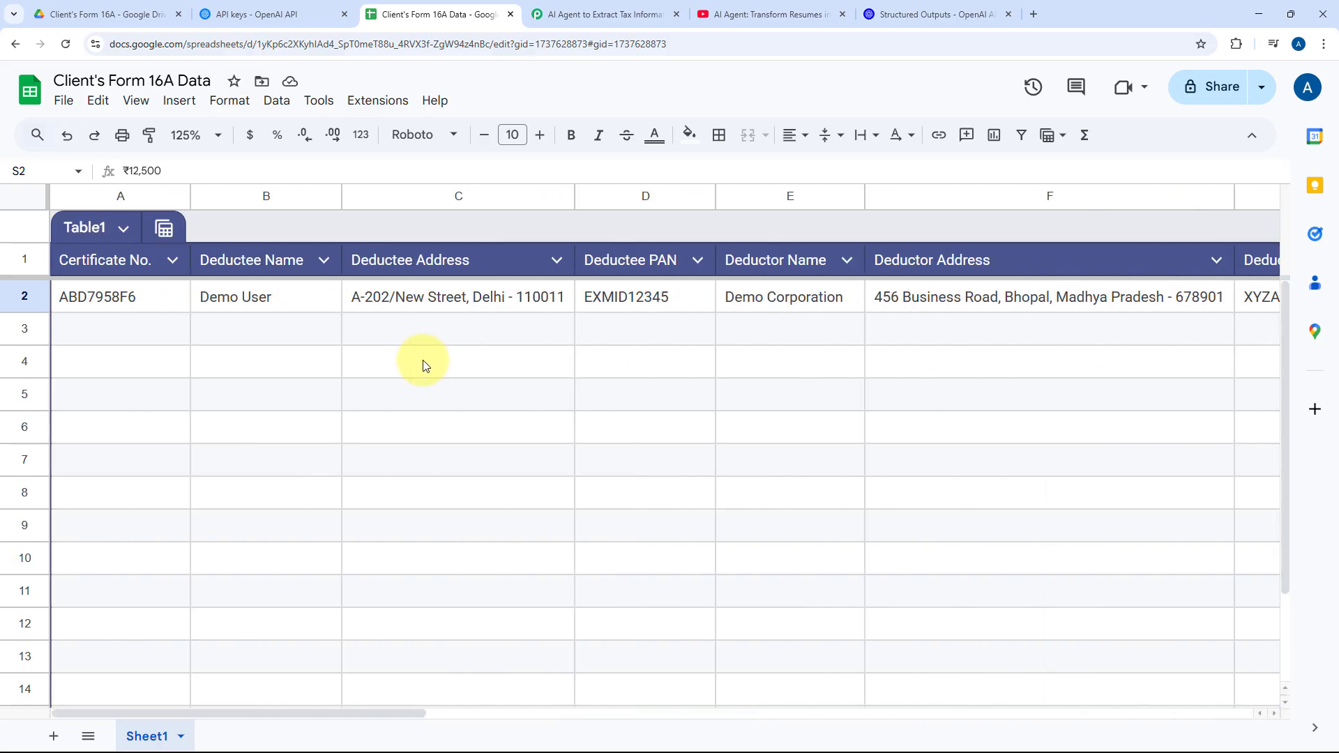
# Close the Form 16A PDF preview in Google Drive and return to the Pabbly Connect workflow.
pyautogui.click(647, 8)
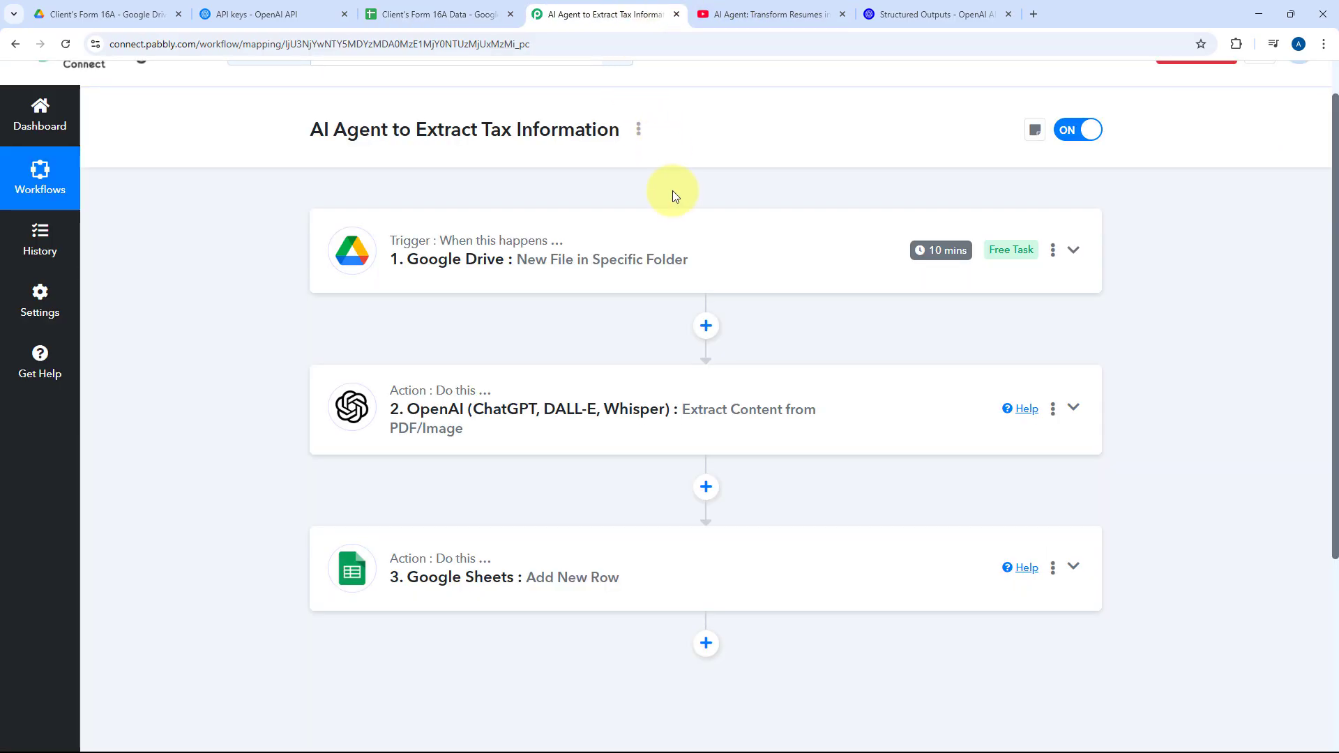
pyautogui.click(115, 13)
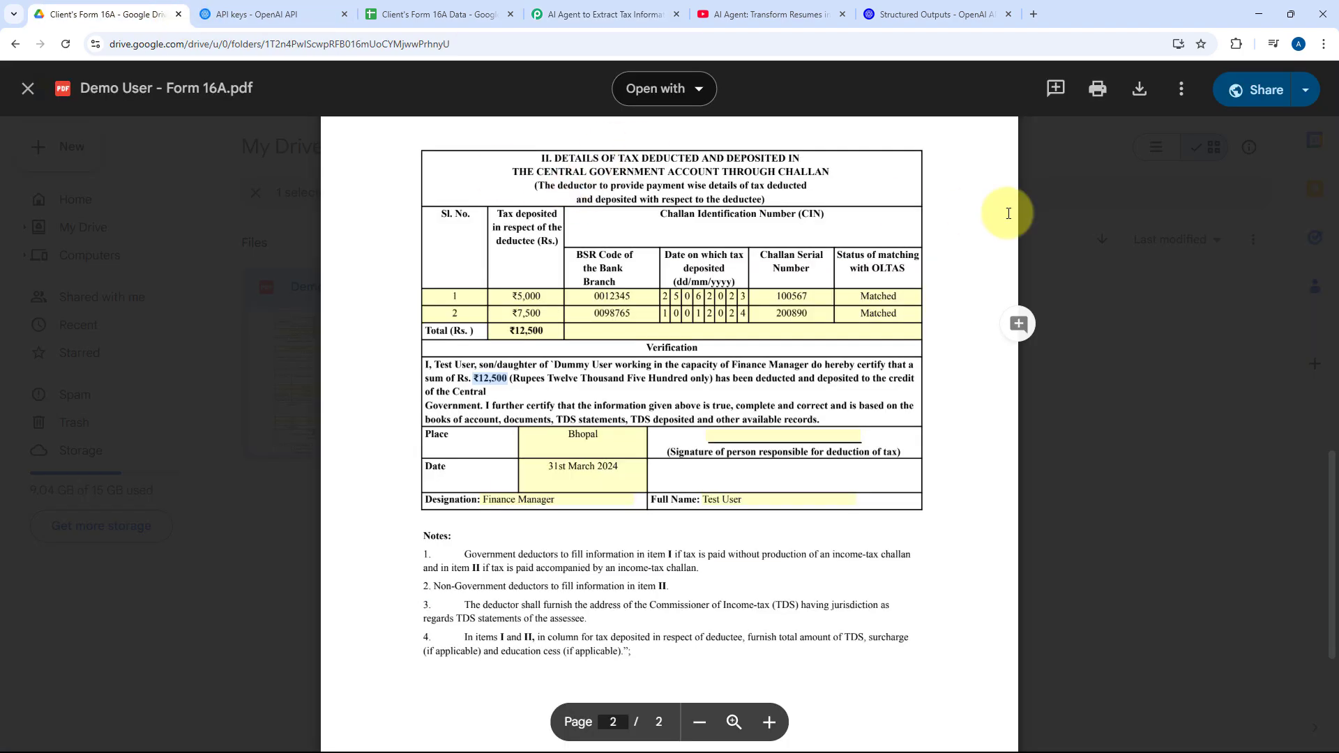
pyautogui.click(1072, 245)
pyautogui.click(747, 326)
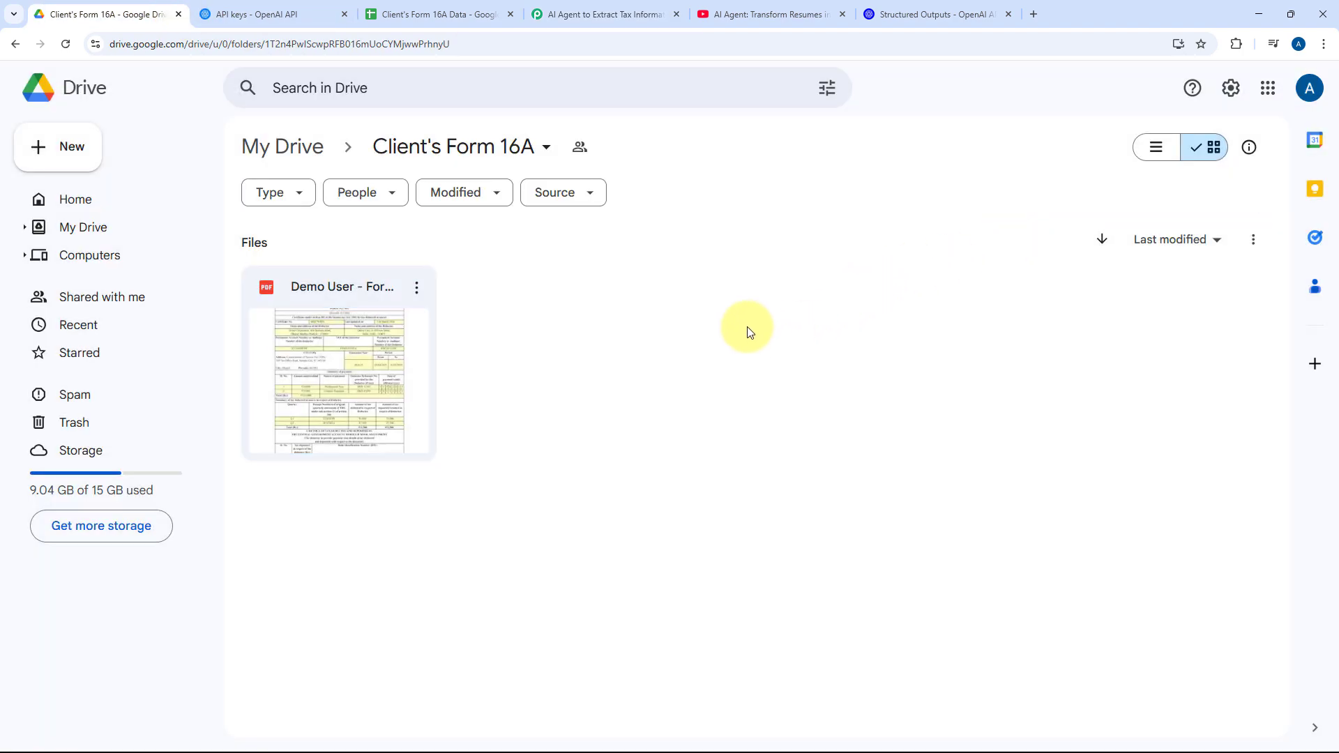
pyautogui.click(418, 13)
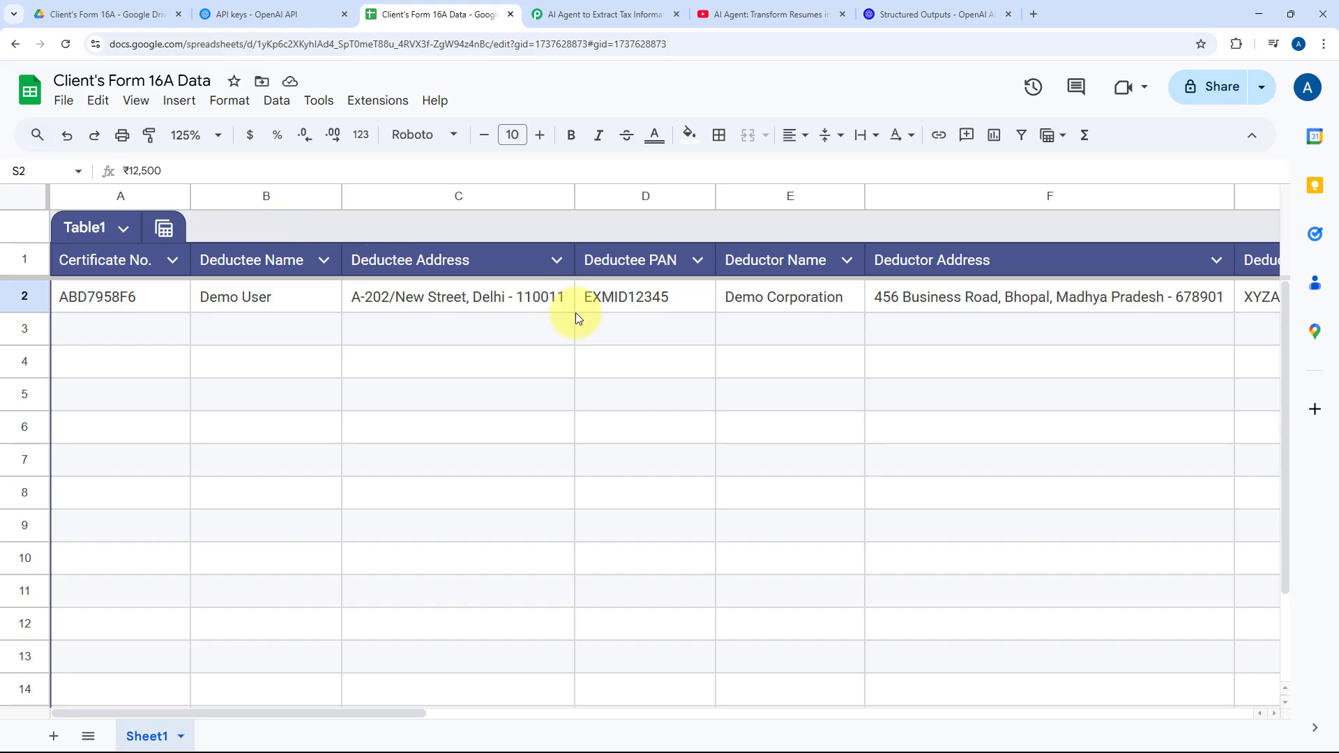
pyautogui.click(644, 9)
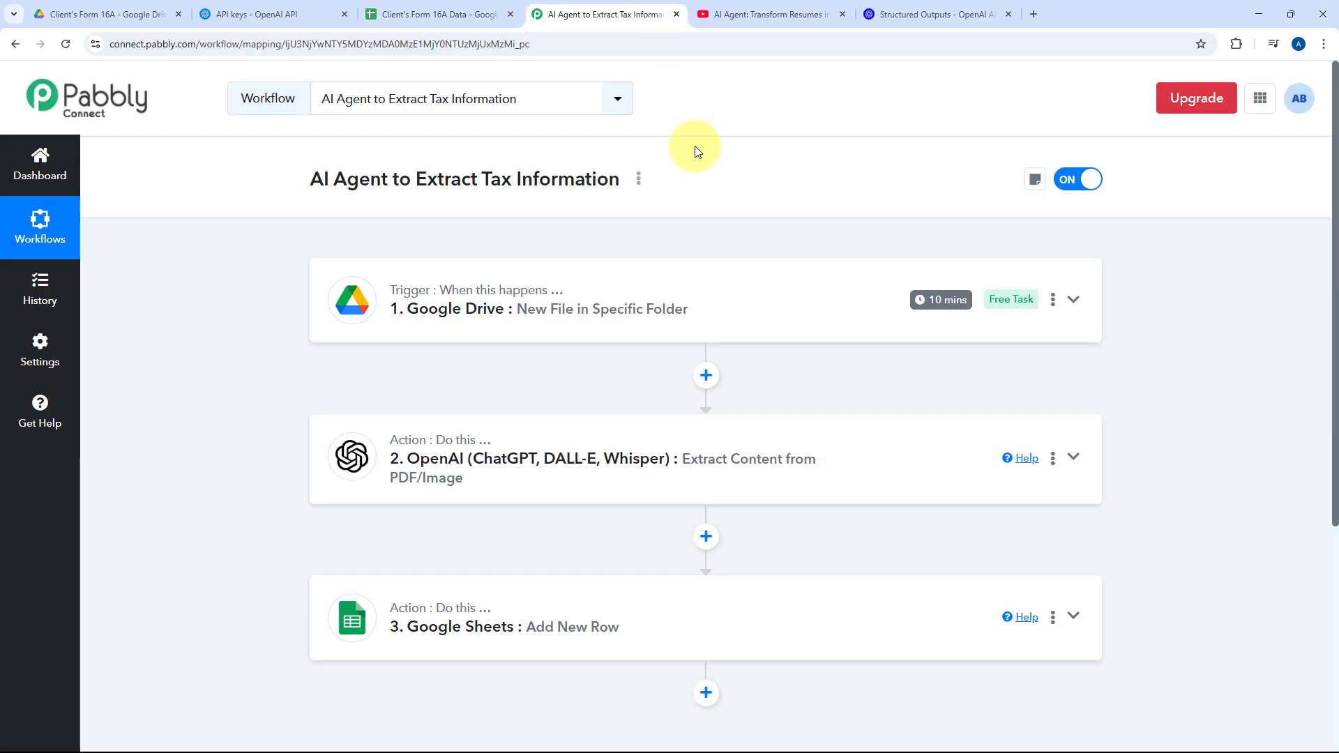
# Upload Sample User - Form 16A from Downloads to the Client's Form 16A folder in Google Drive.
pyautogui.click(142, 14)
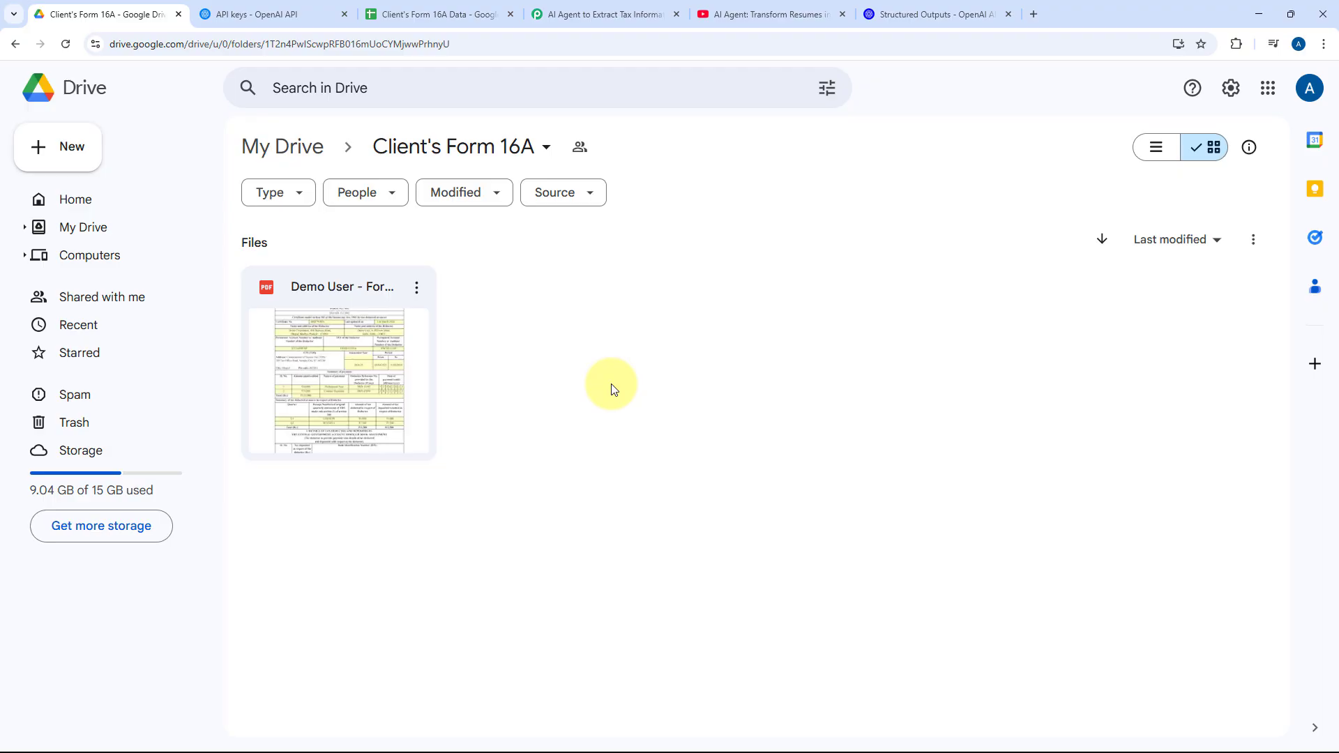
pyautogui.click(61, 154)
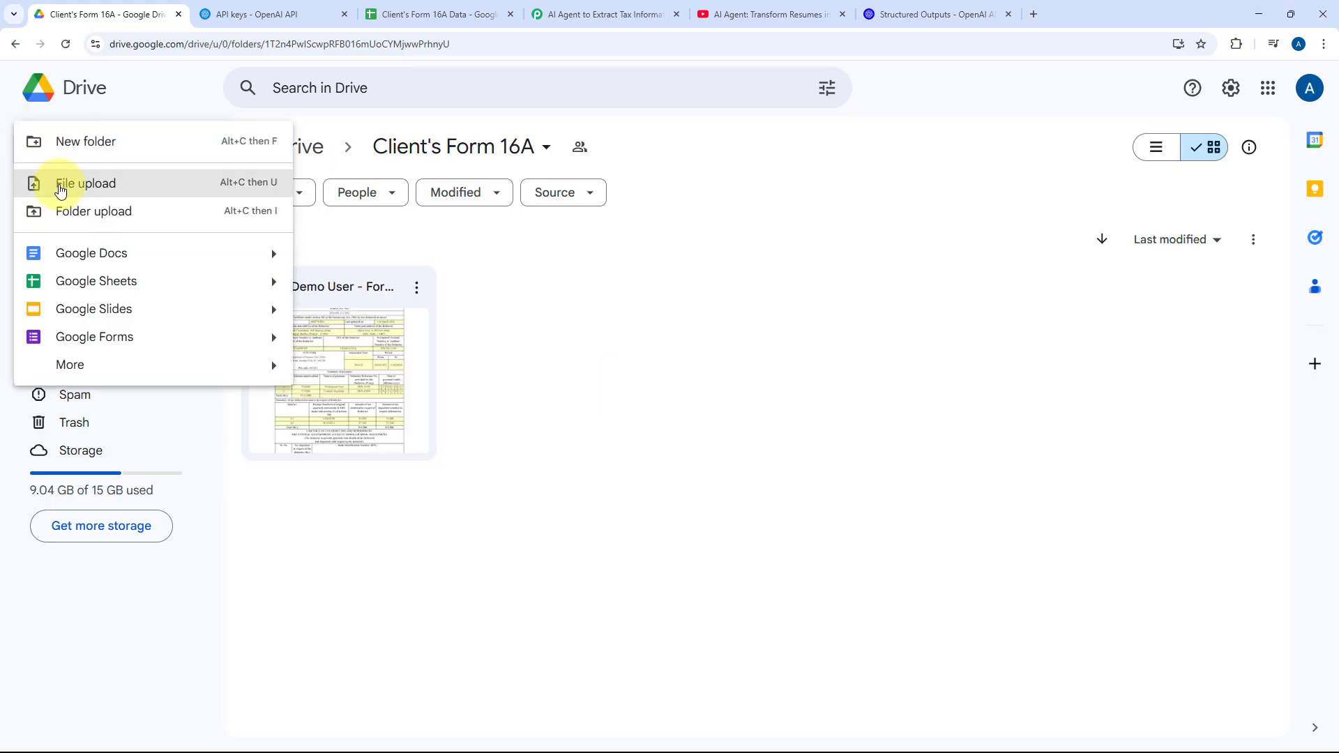
pyautogui.click(71, 189)
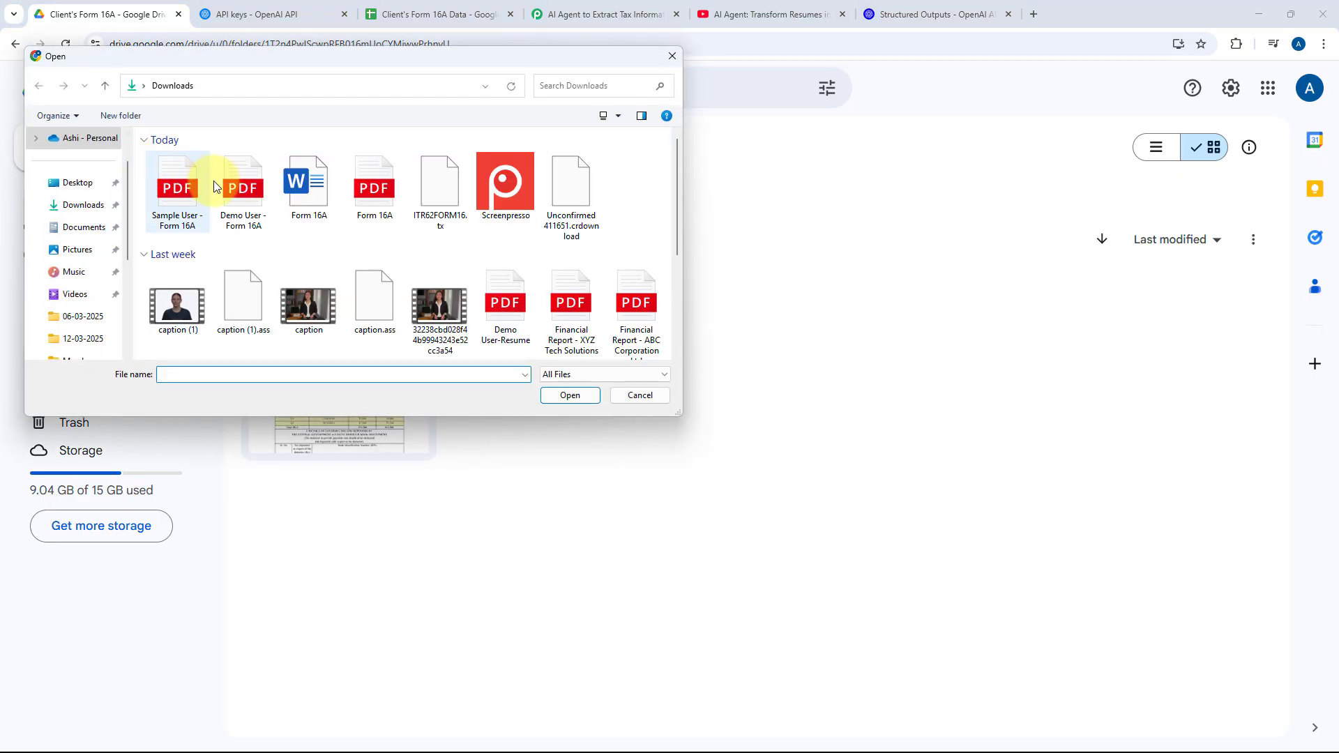
pyautogui.click(178, 191)
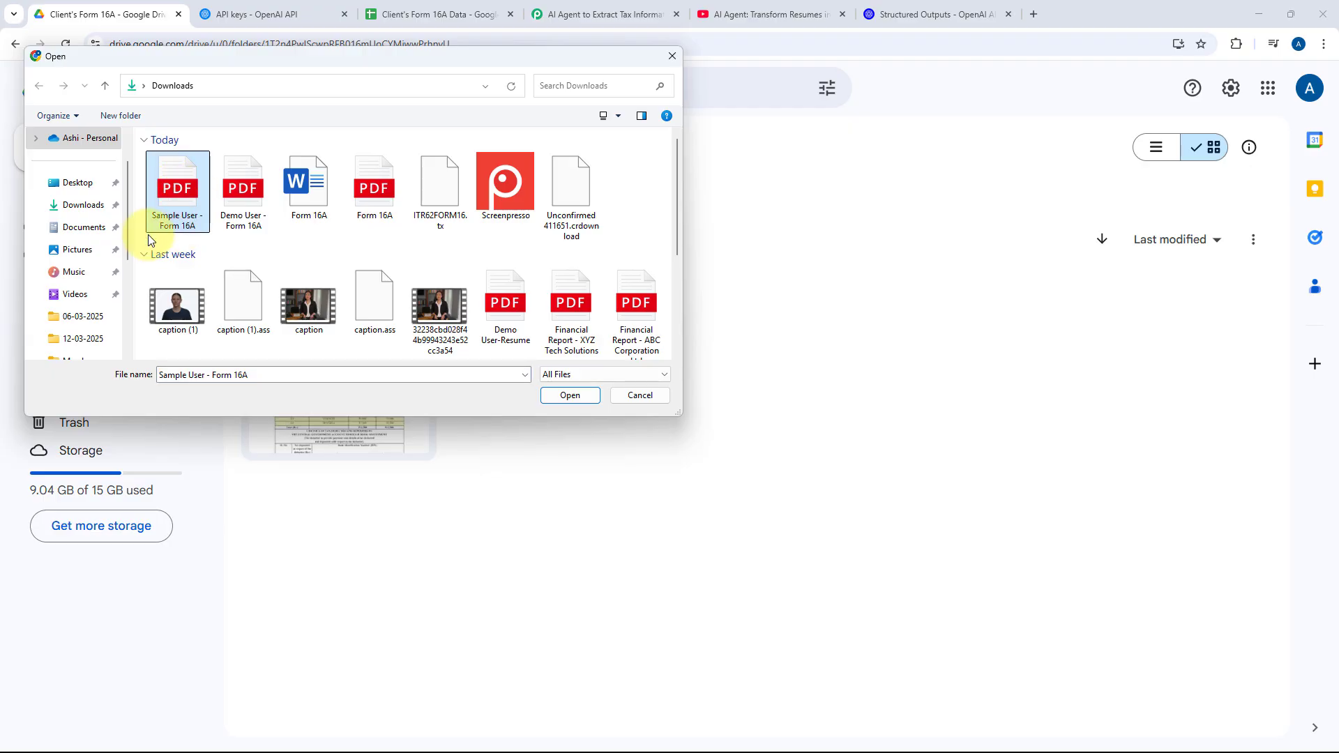
pyautogui.click(569, 395)
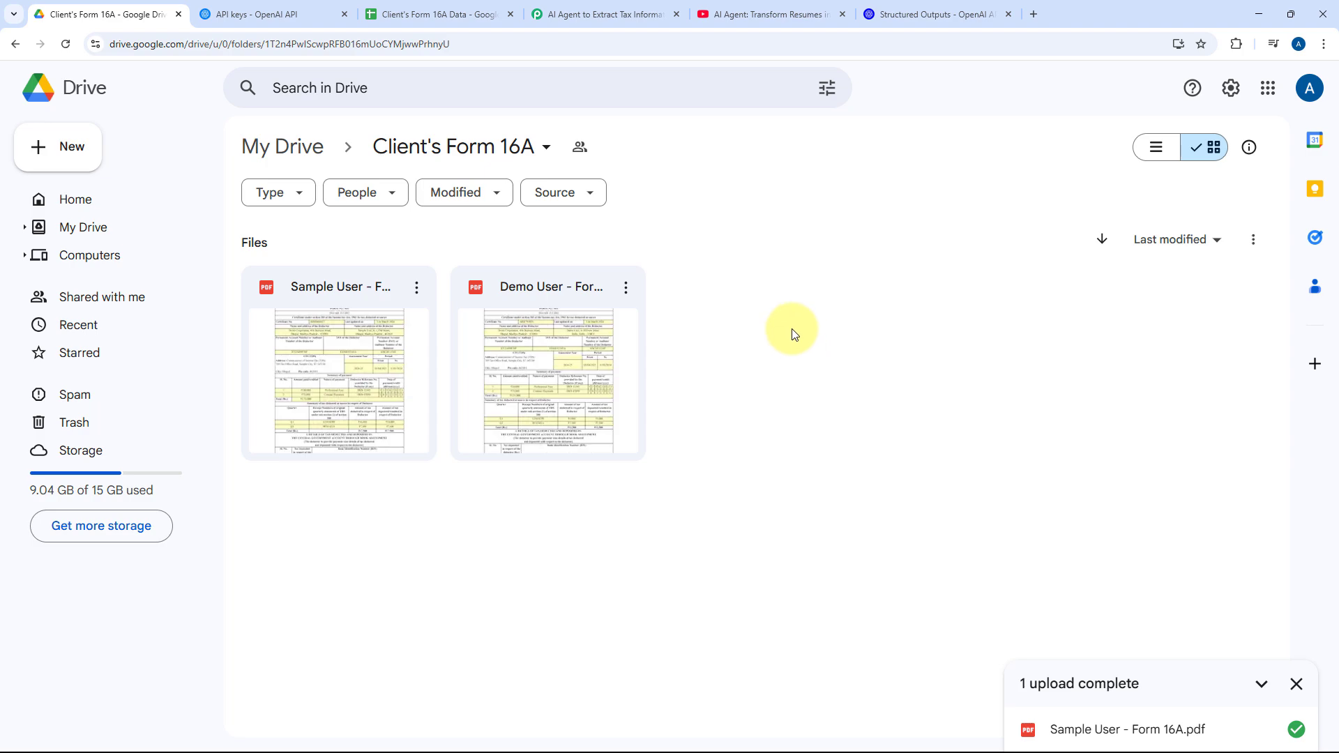
# Revisit the Pabbly Connect workflow, then check the Client's Form 16A Data spreadsheet for a row from the uploaded PDF.
pyautogui.click(607, 14)
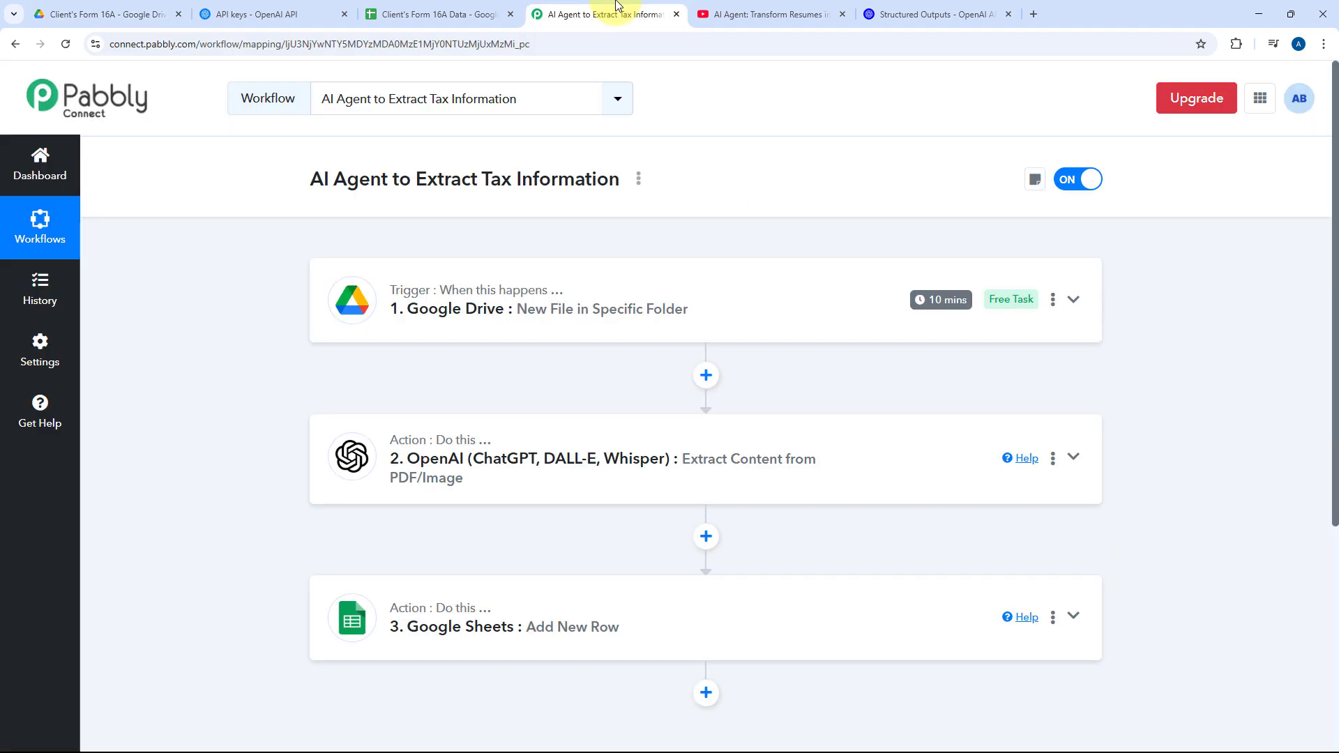
pyautogui.click(387, 8)
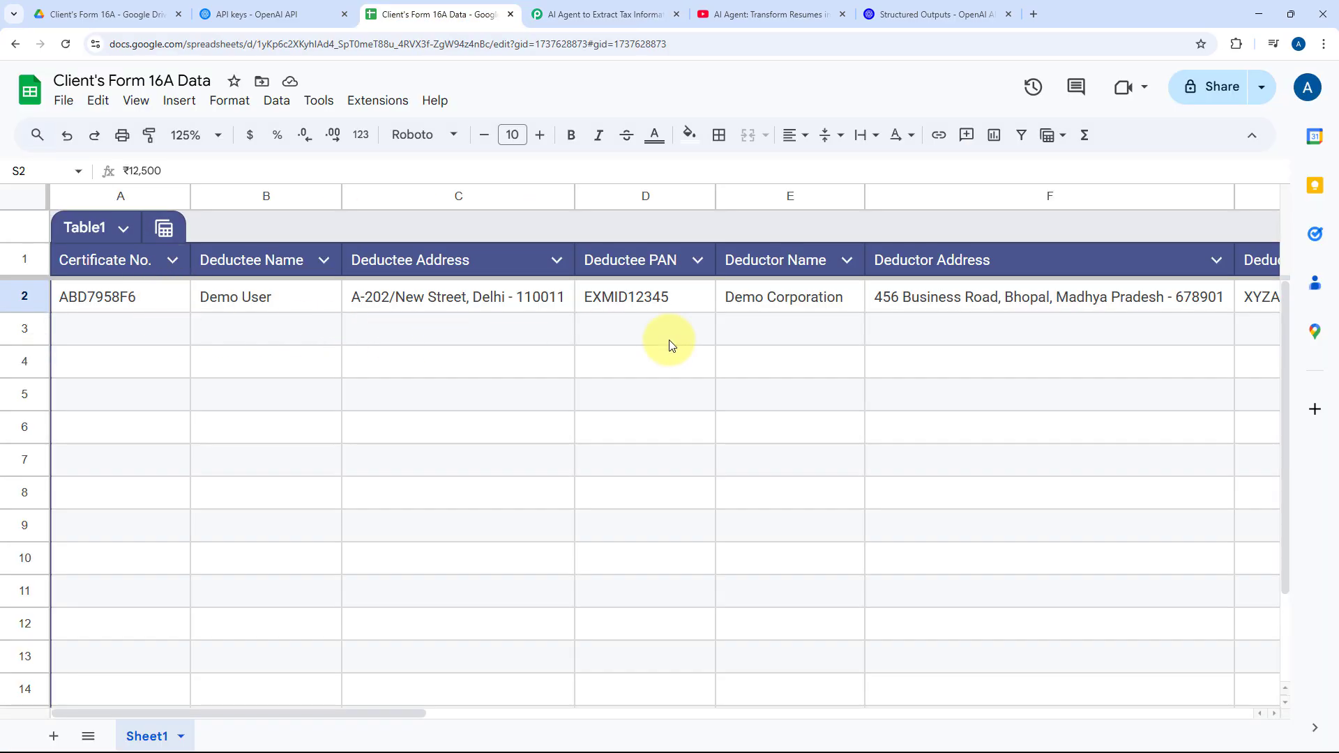
# Check the Google Drive trigger's polling interval in the Pabbly Connect workflow, then look through the Drive folder and spreadsheet for the test result.
pyautogui.click(584, 14)
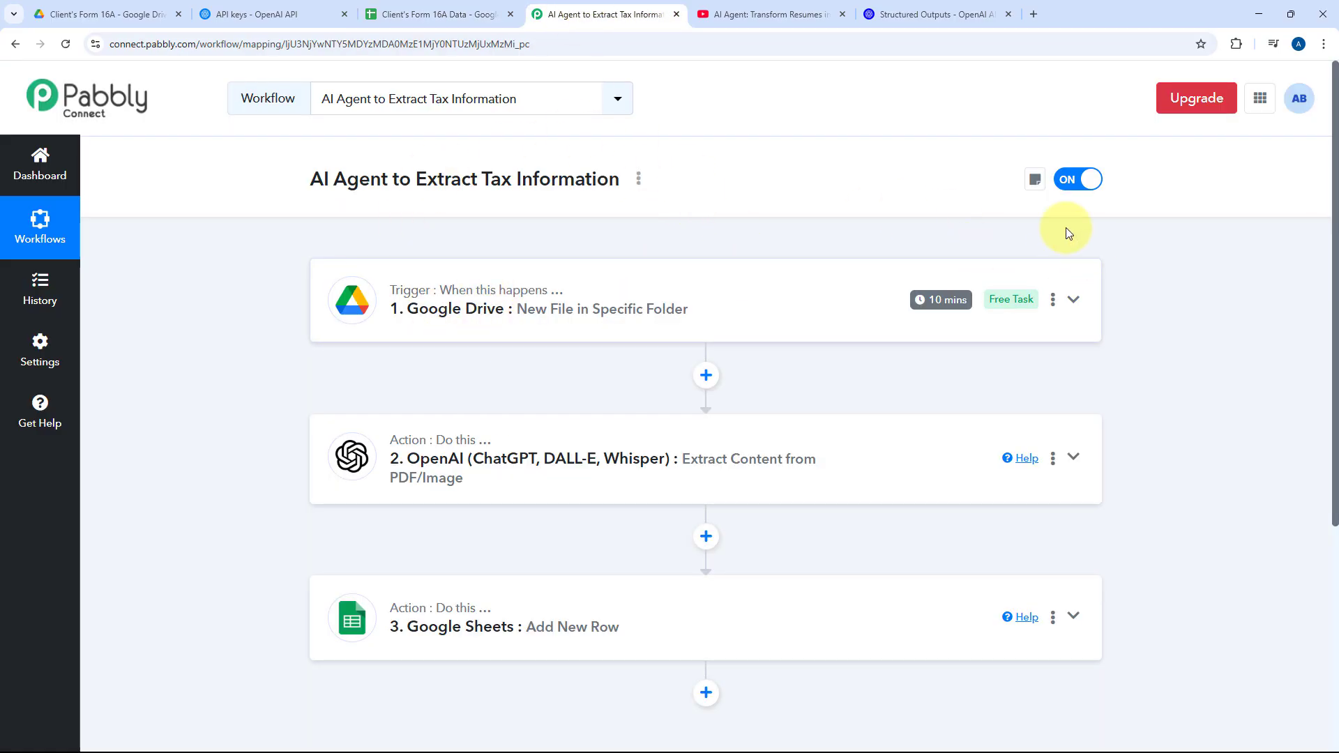
pyautogui.moveTo(929, 301)
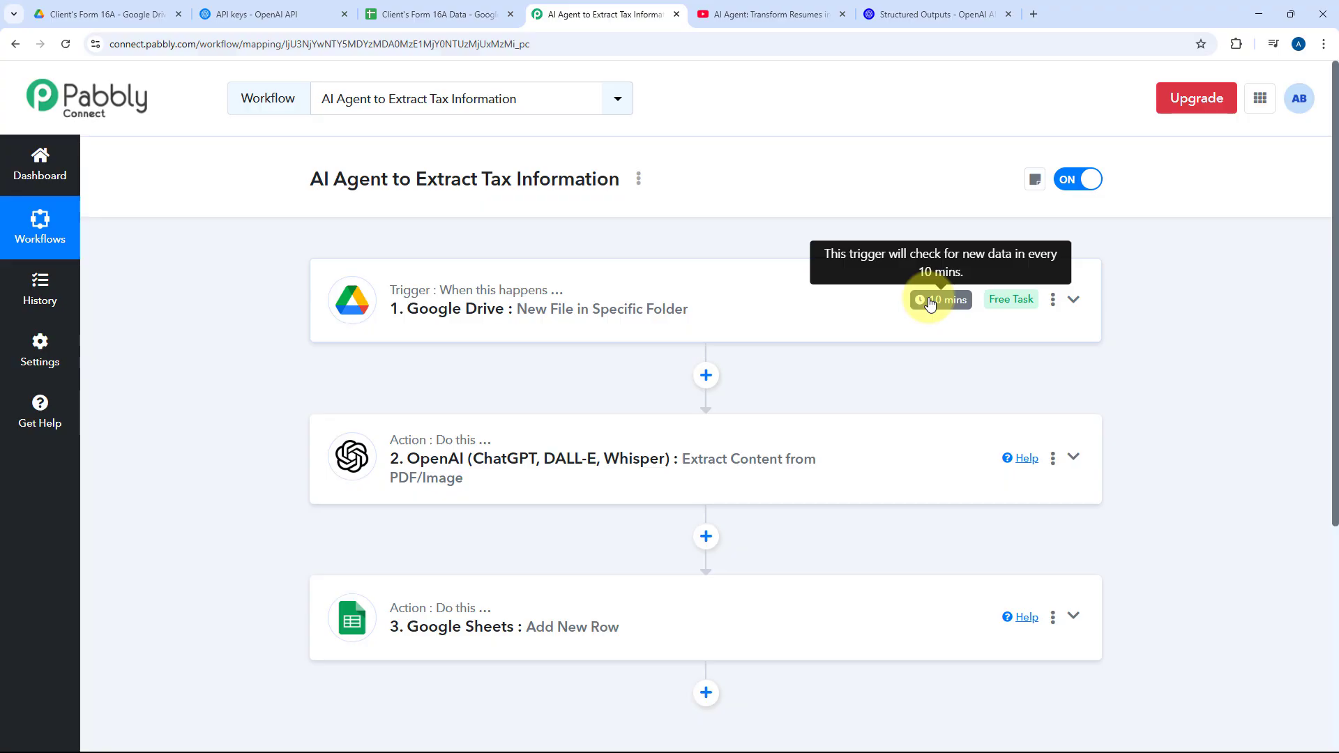
pyautogui.click(119, 14)
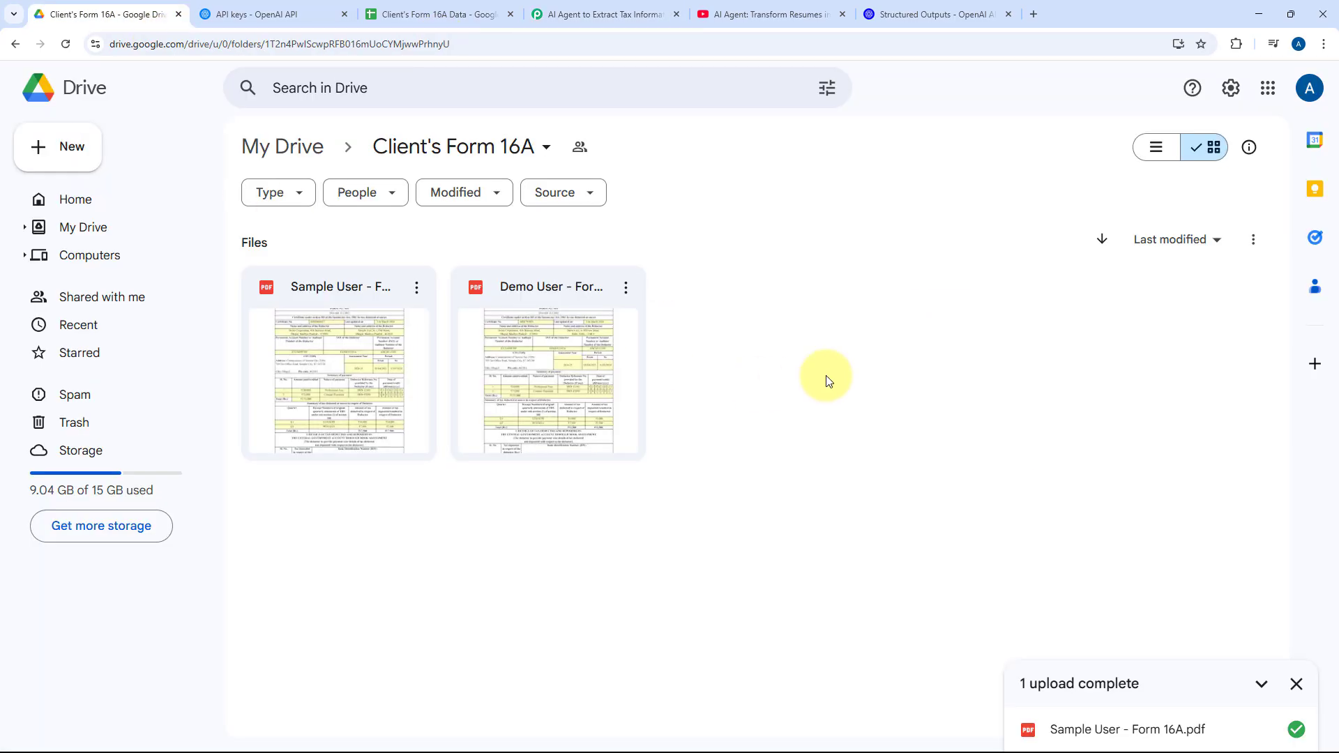
pyautogui.click(453, 14)
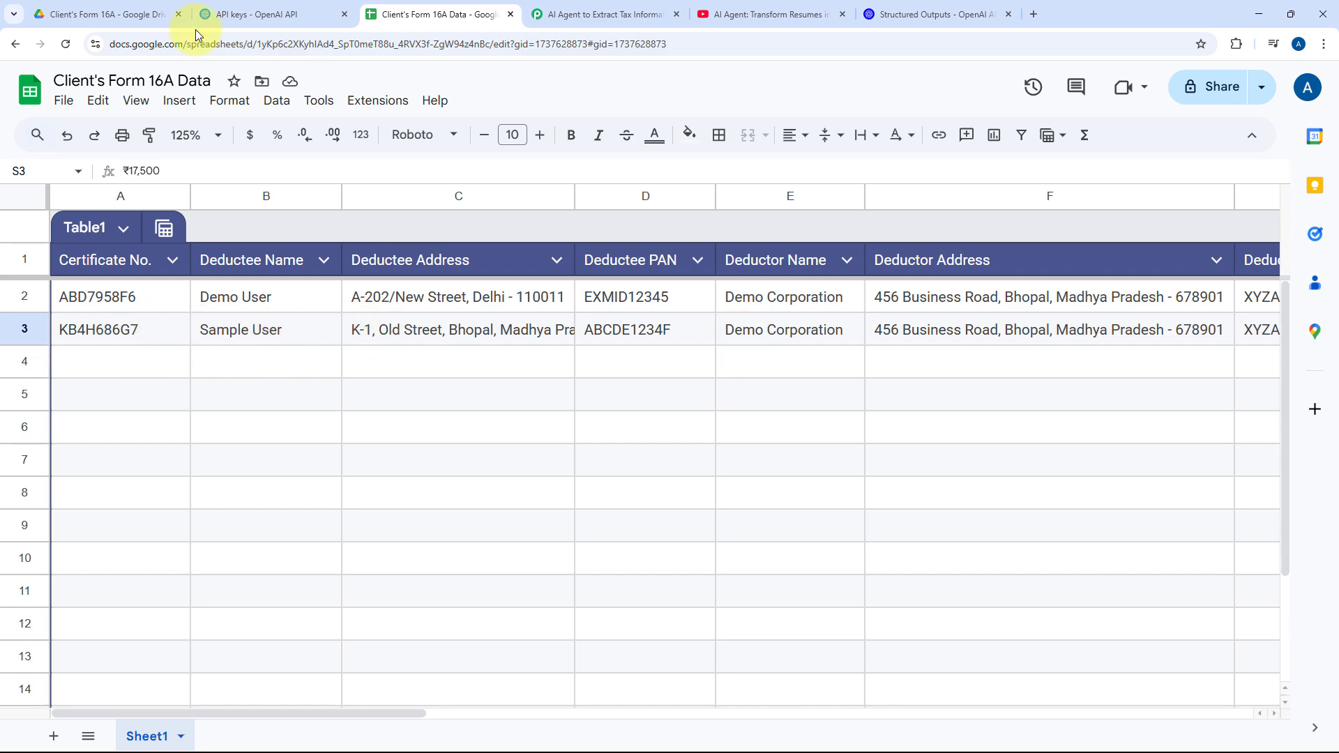
# Open the Sample User - Form 16A PDF from the Client's Form 16A folder in Google Drive.
pyautogui.click(147, 14)
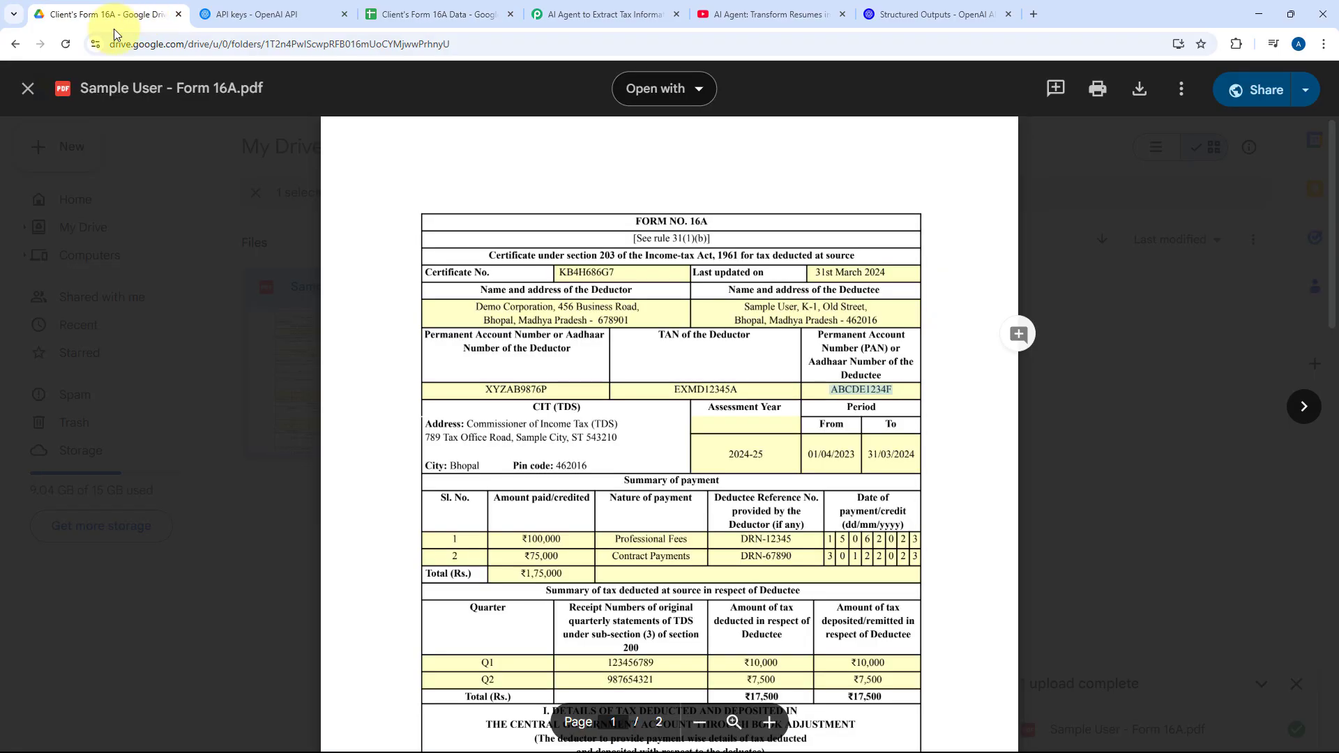
pyautogui.click(286, 292)
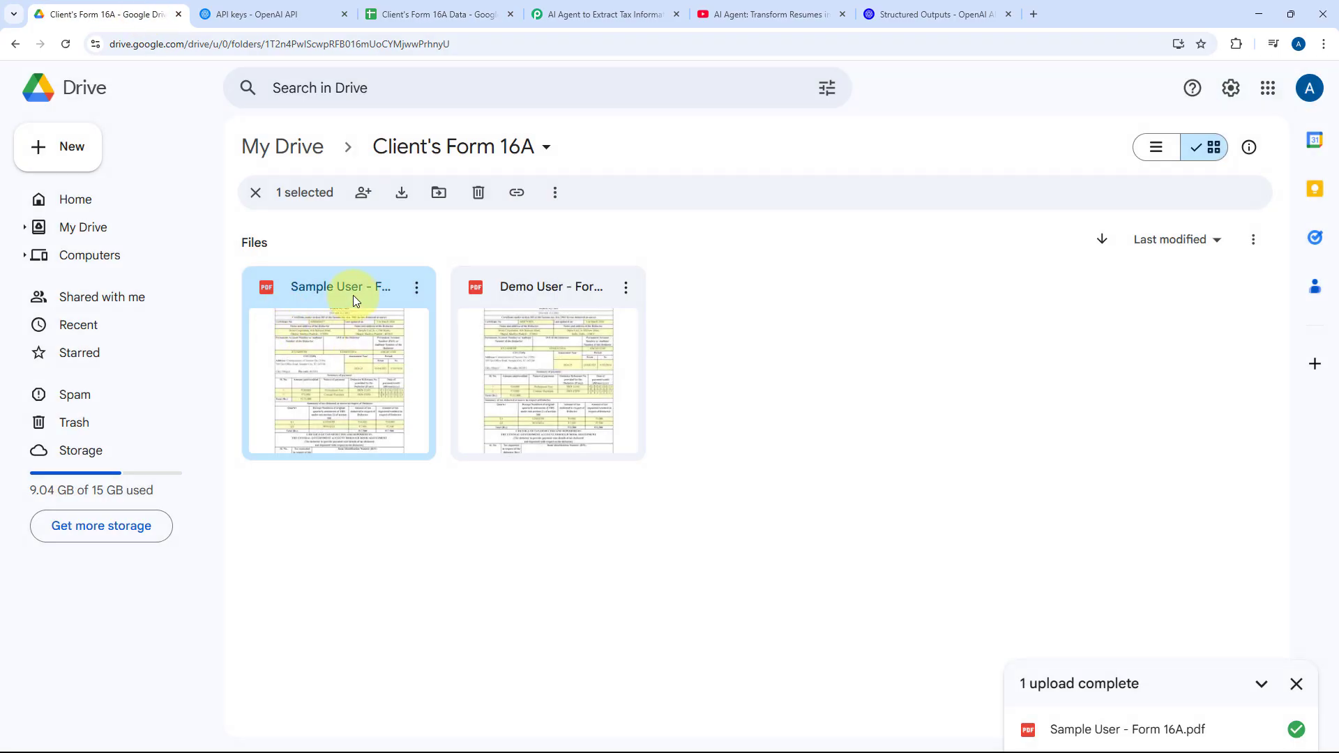
pyautogui.doubleClick(353, 295)
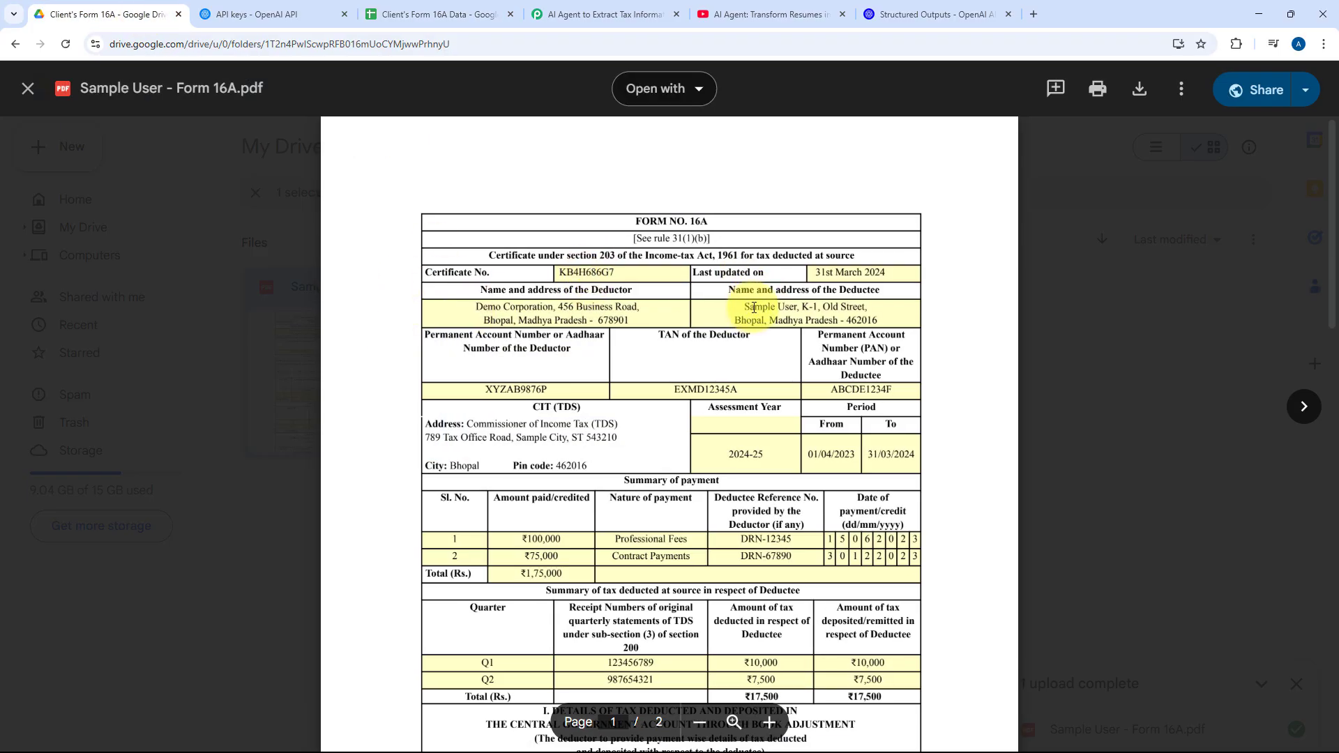
# Compare the certificate number and deductee PAN in the Sample User PDF with row 3 of the Client's Form 16A Data spreadsheet.
pyautogui.click(412, 14)
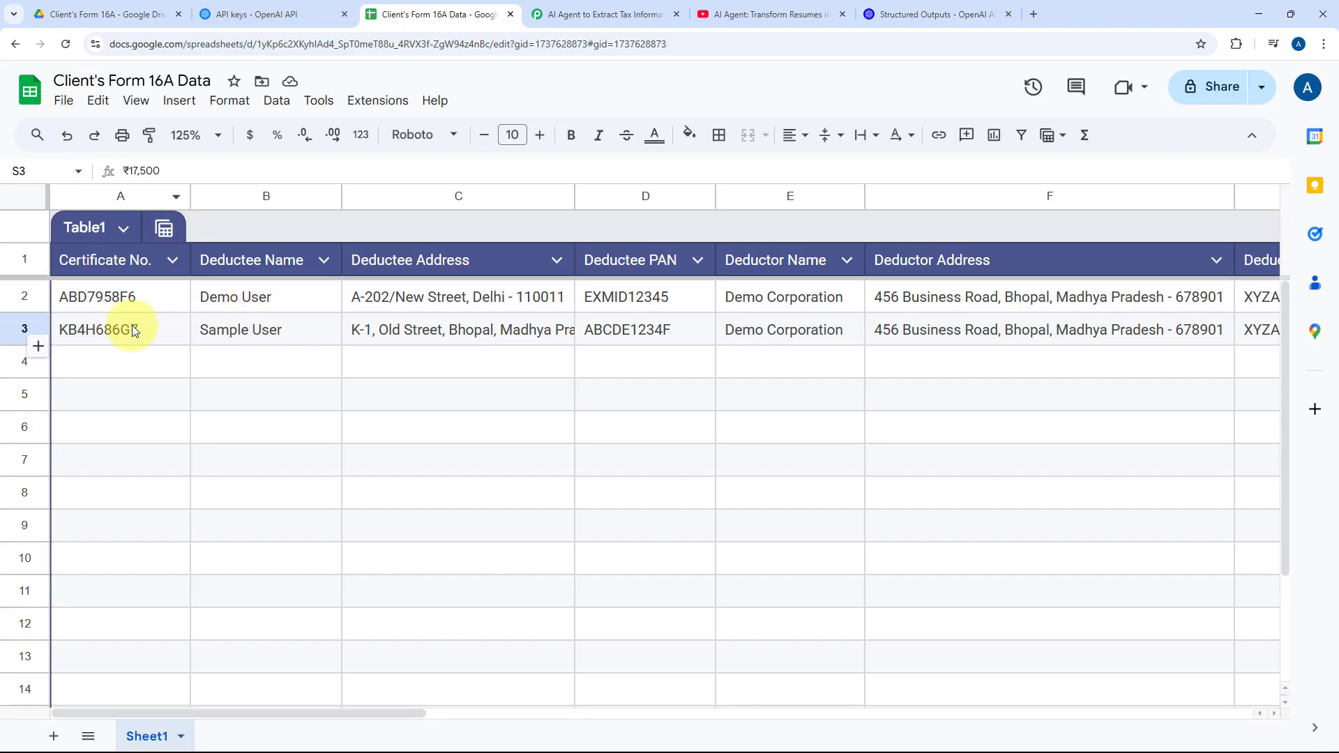
pyautogui.click(104, 14)
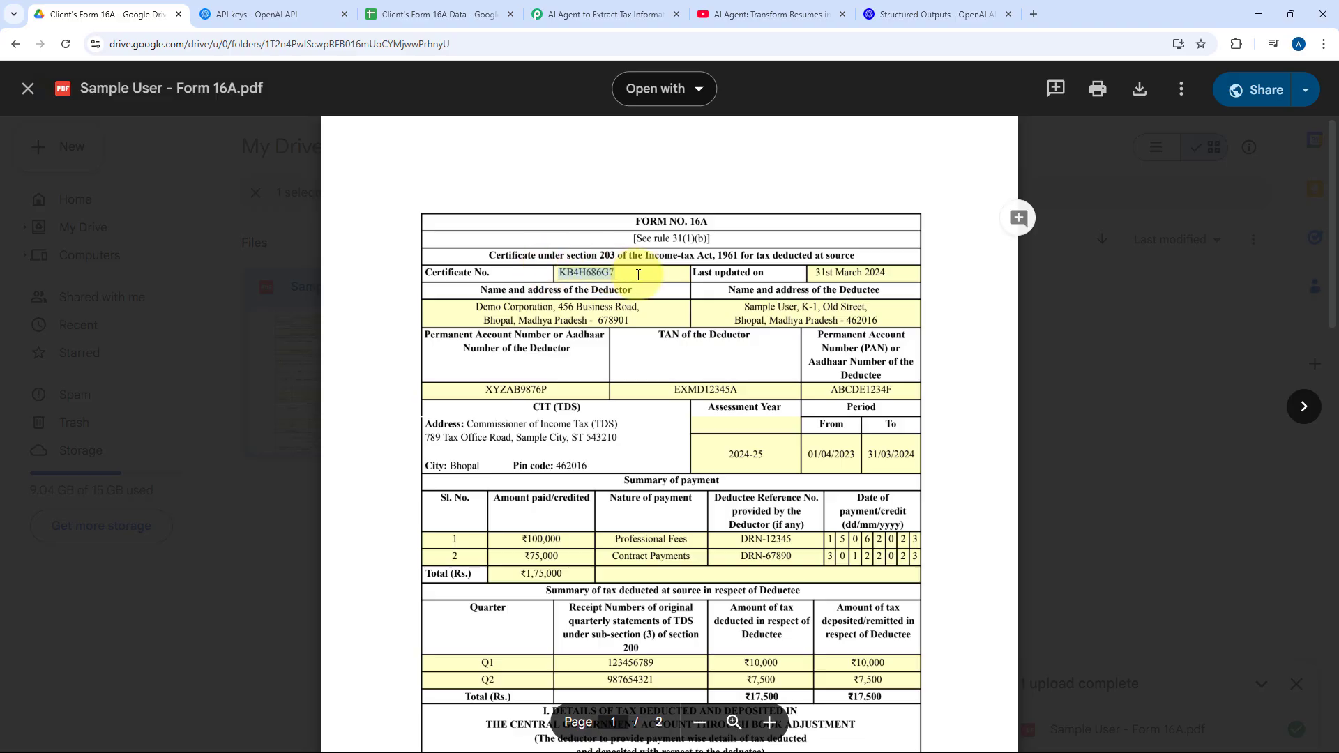
pyautogui.click(394, 14)
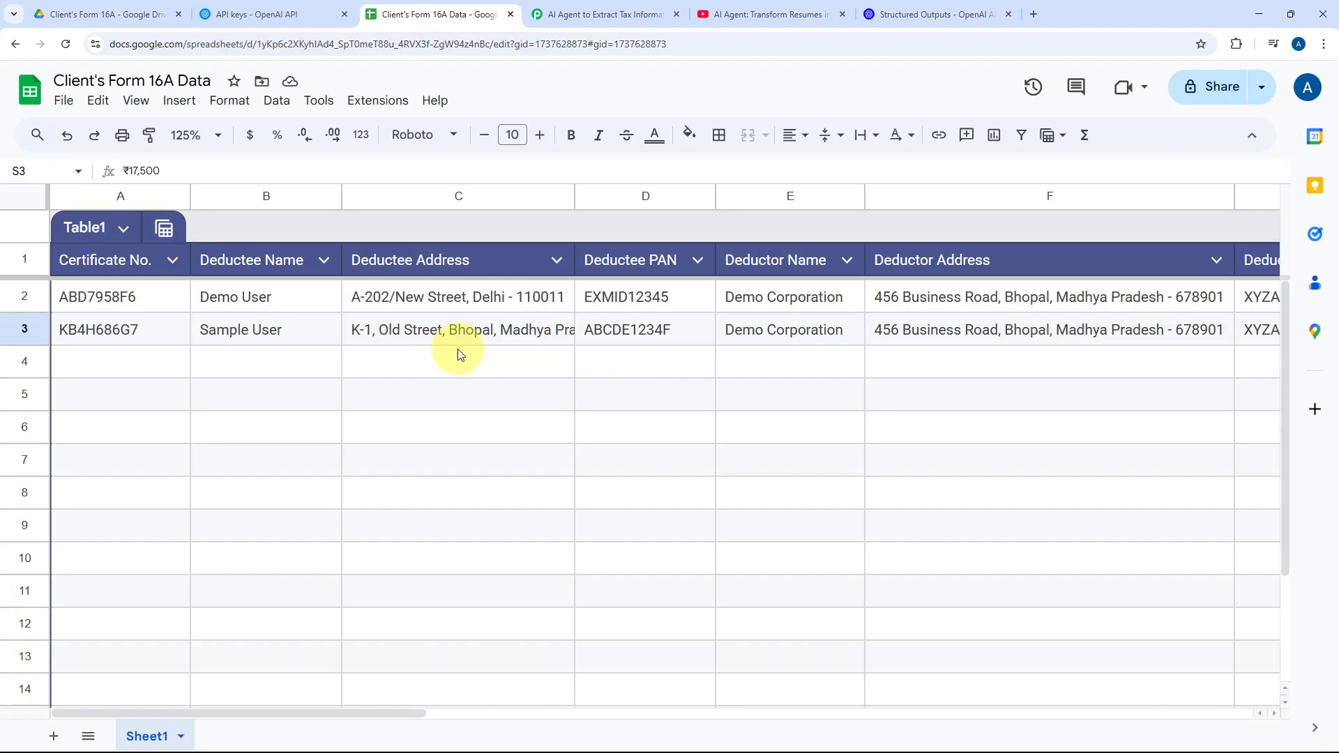
pyautogui.click(634, 329)
pyautogui.click(104, 14)
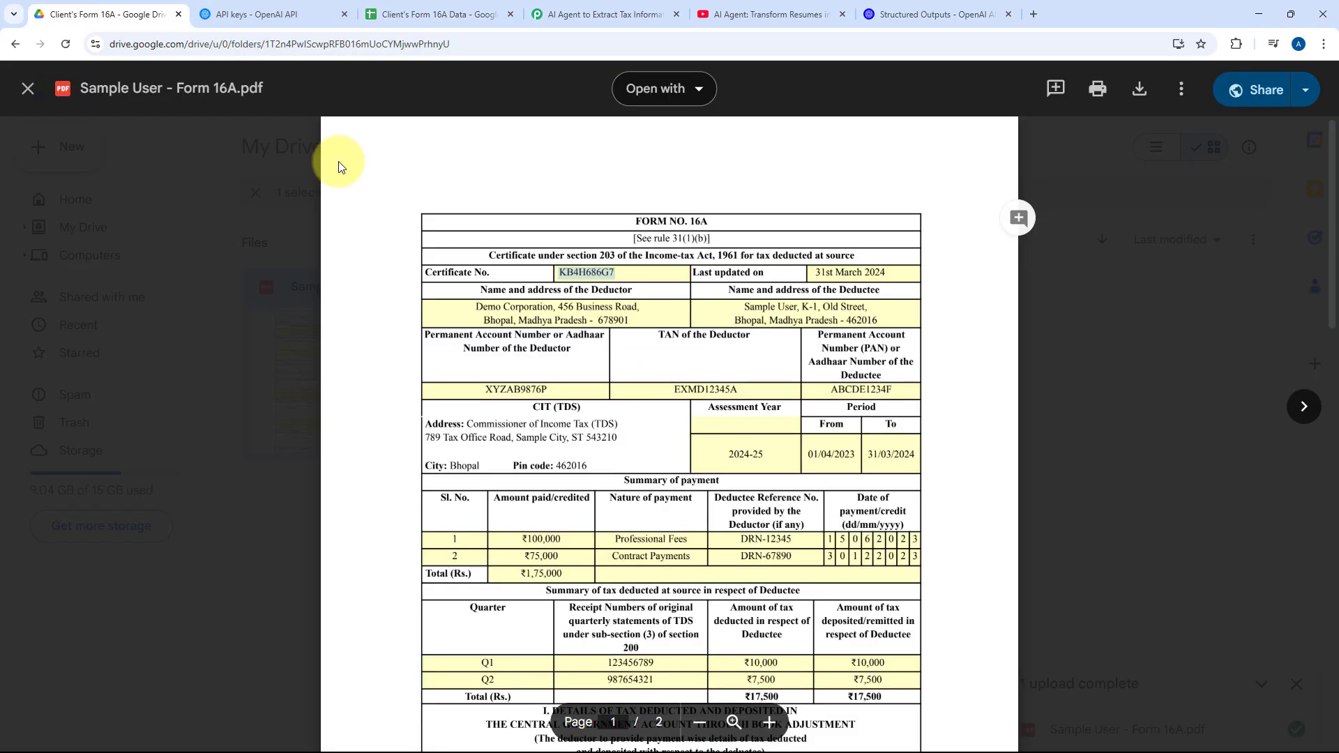
pyautogui.click(397, 13)
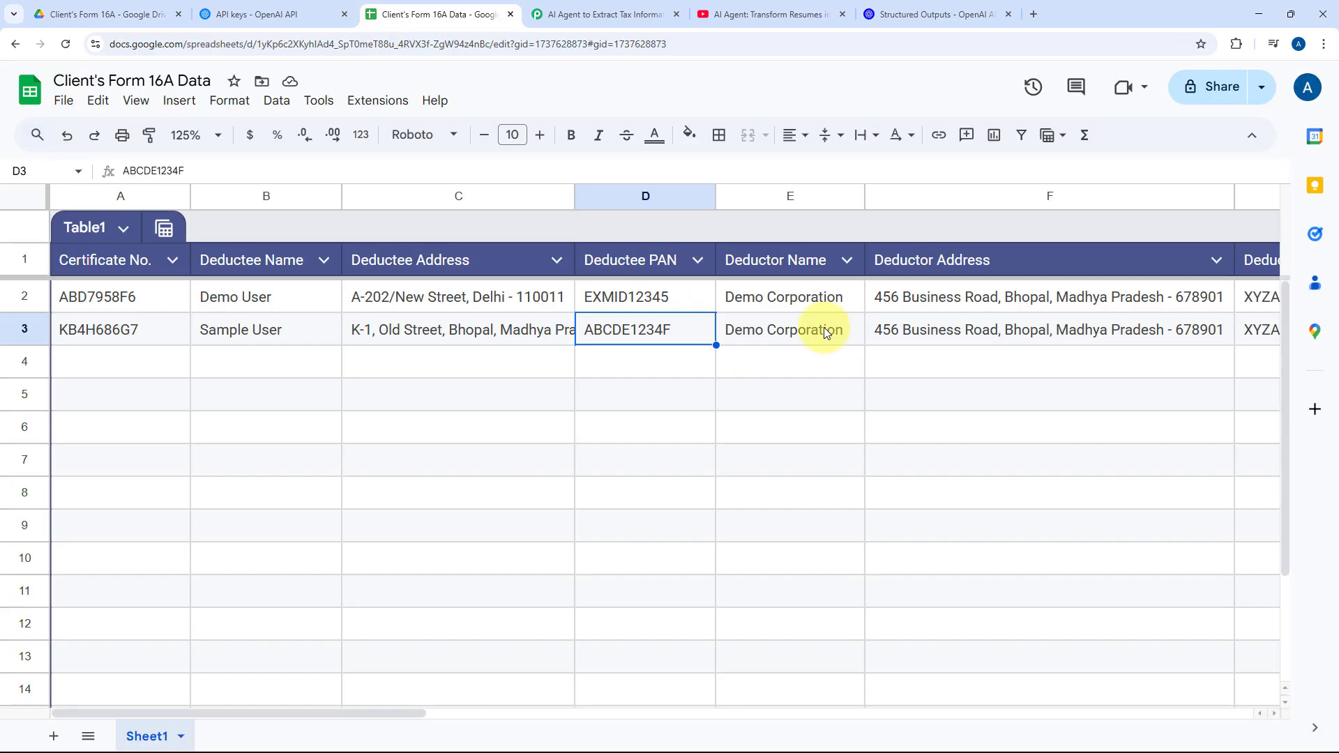
# Compare the deductor's name and address in the PDF with row 3, and review the row's deductor PAN, TAN and CIT columns.
pyautogui.hscroll(3, 683, 322)
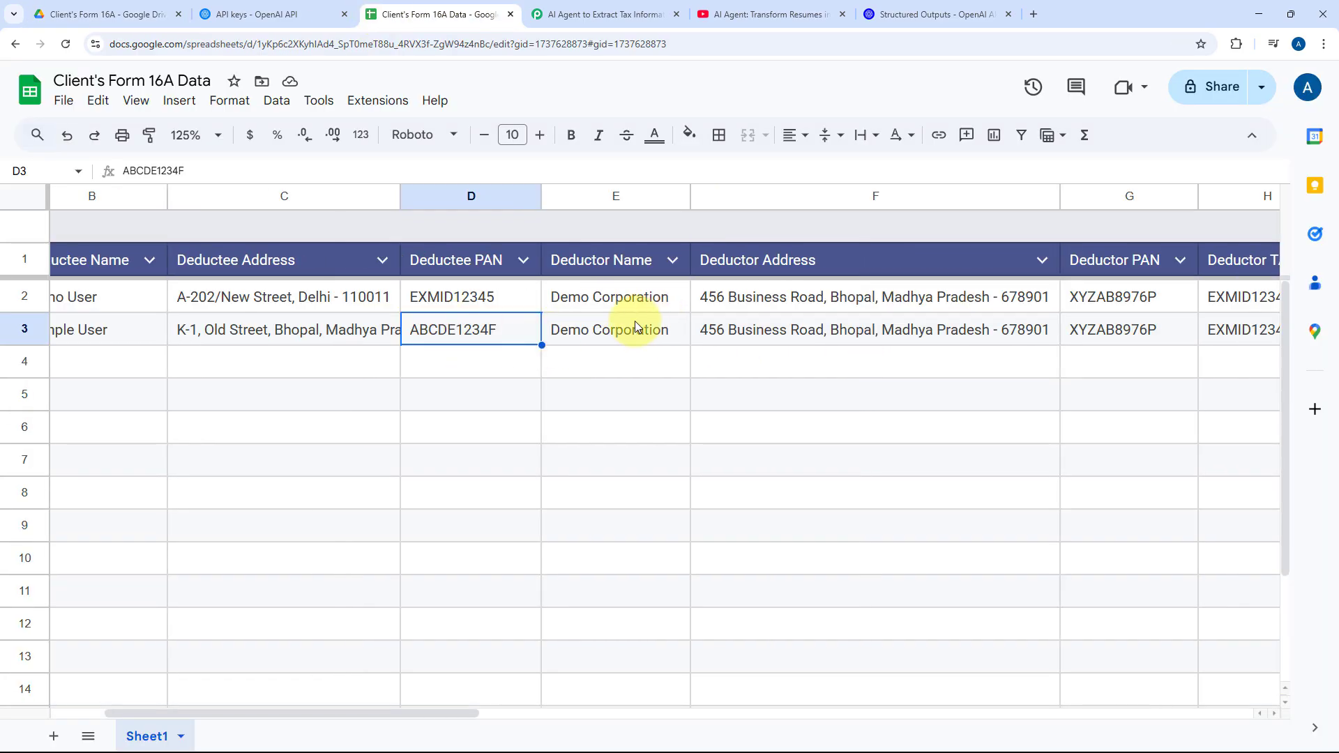
pyautogui.hscroll(3, 697, 297)
pyautogui.click(156, 4)
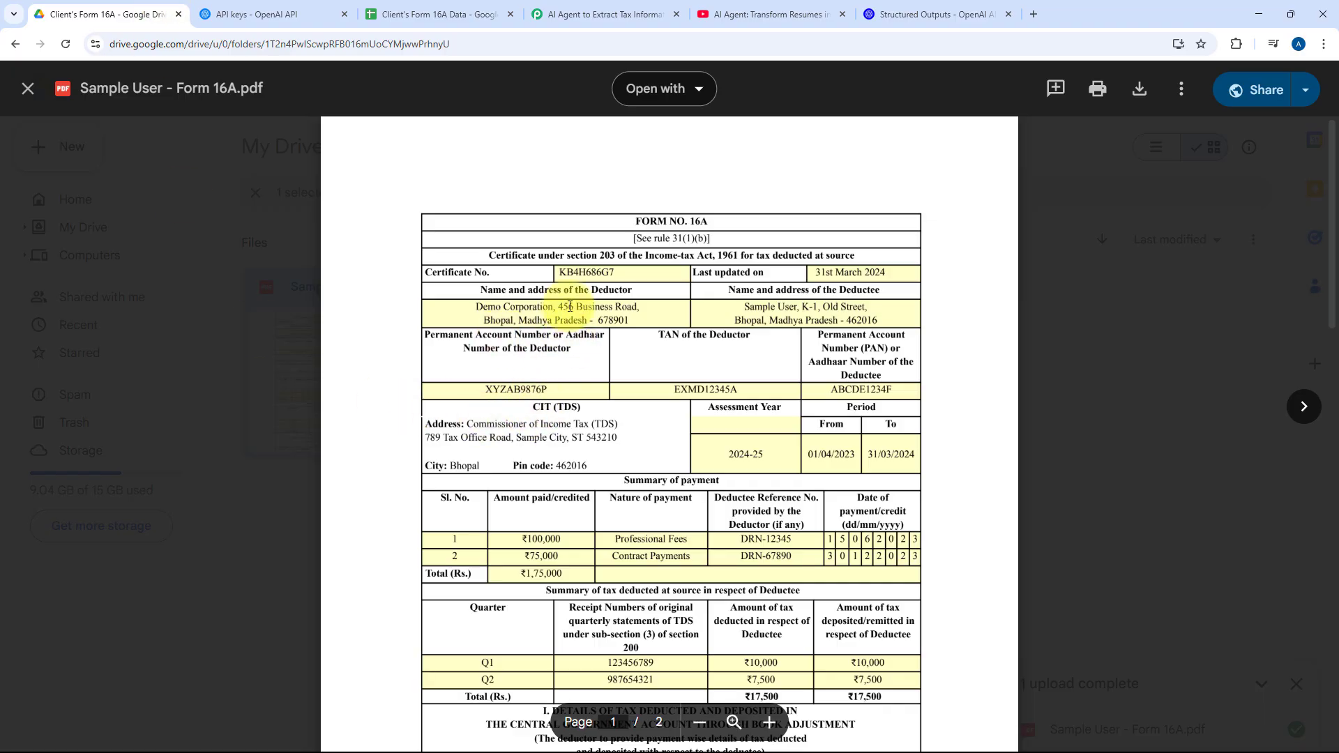
pyautogui.moveTo(655, 309); pyautogui.dragTo(476, 306)
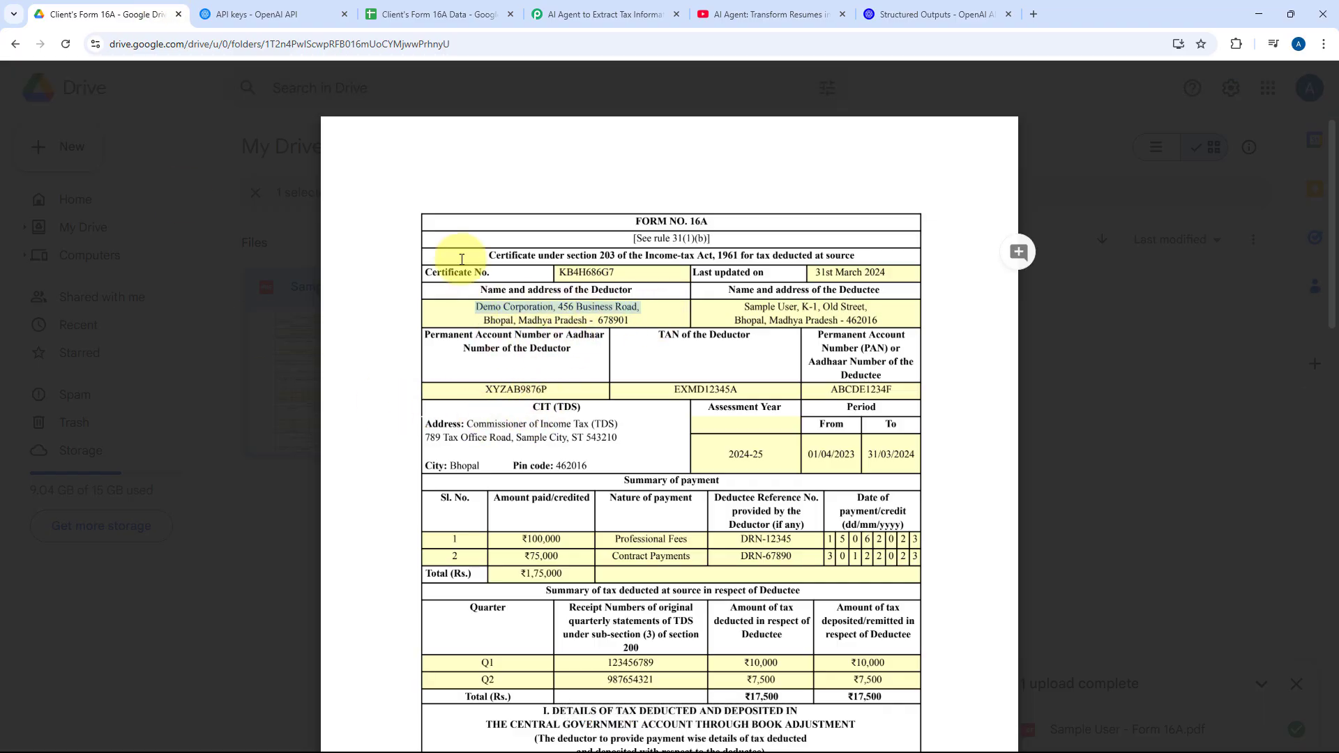
pyautogui.click(426, 14)
pyautogui.hscroll(5, 852, 331)
pyautogui.hscroll(6, 854, 335)
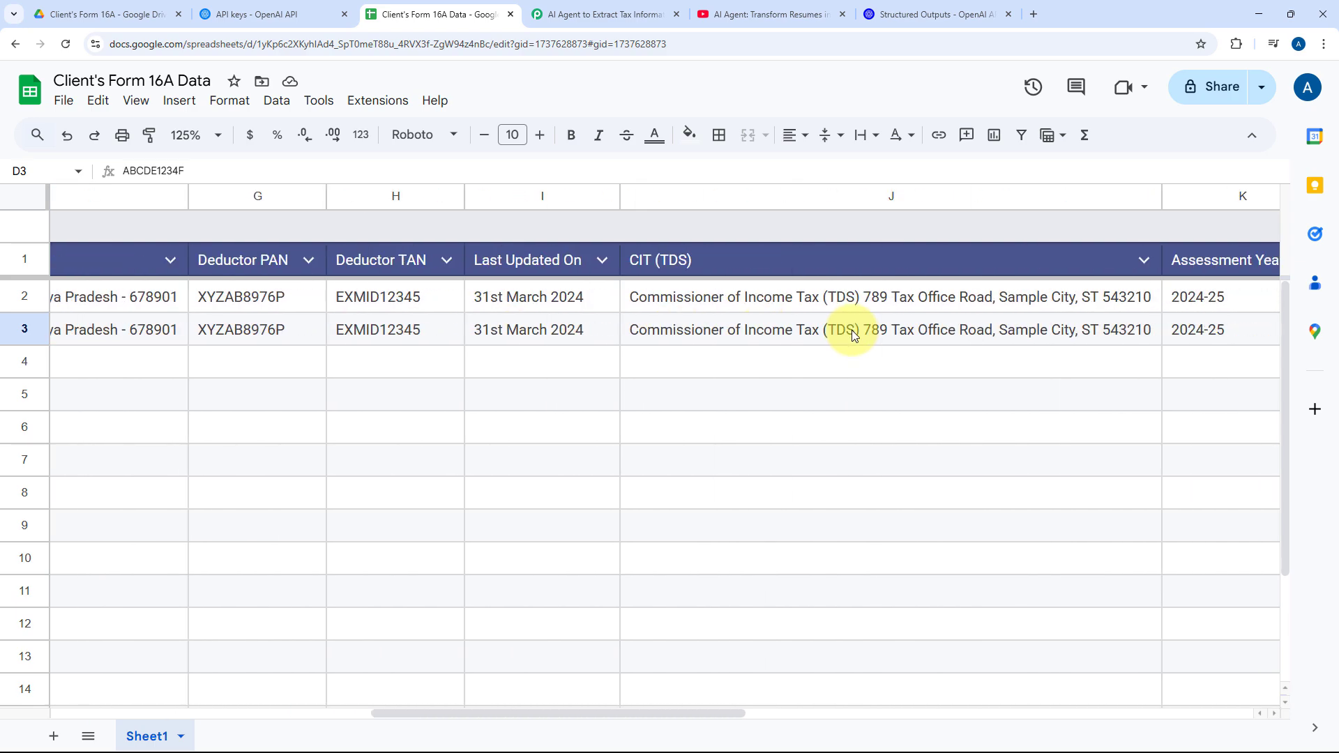
# Compare the total in the PDF's Summary of payment with the Total Amount Paid/Credited cell in row 3.
pyautogui.hscroll(6, 852, 329)
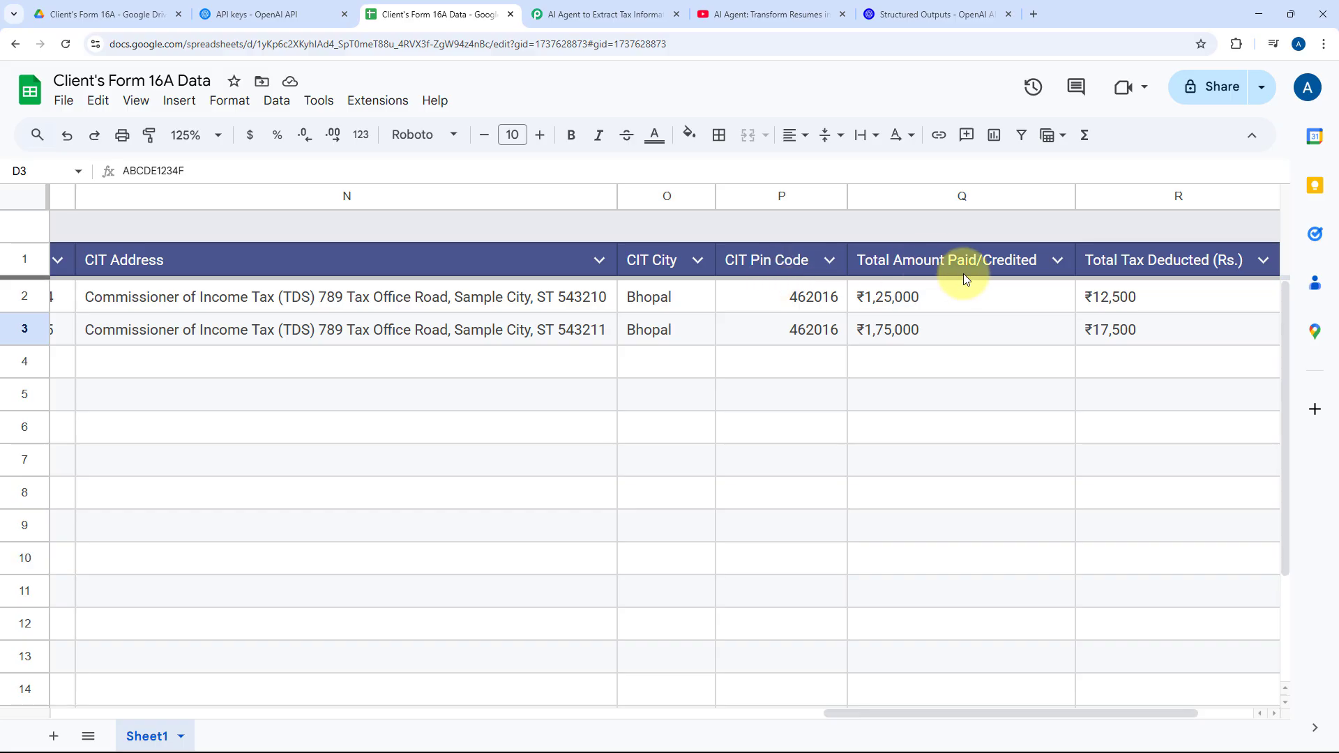
pyautogui.click(155, 14)
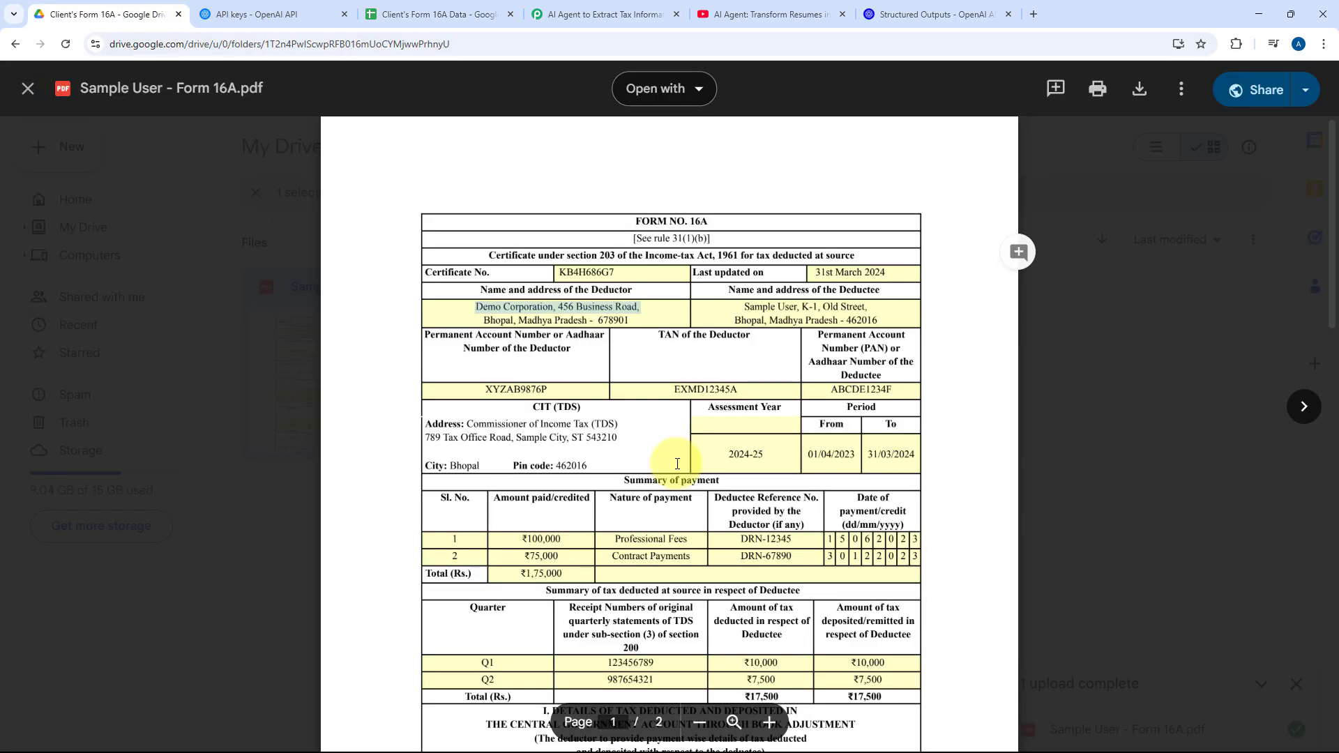
pyautogui.doubleClick(542, 573)
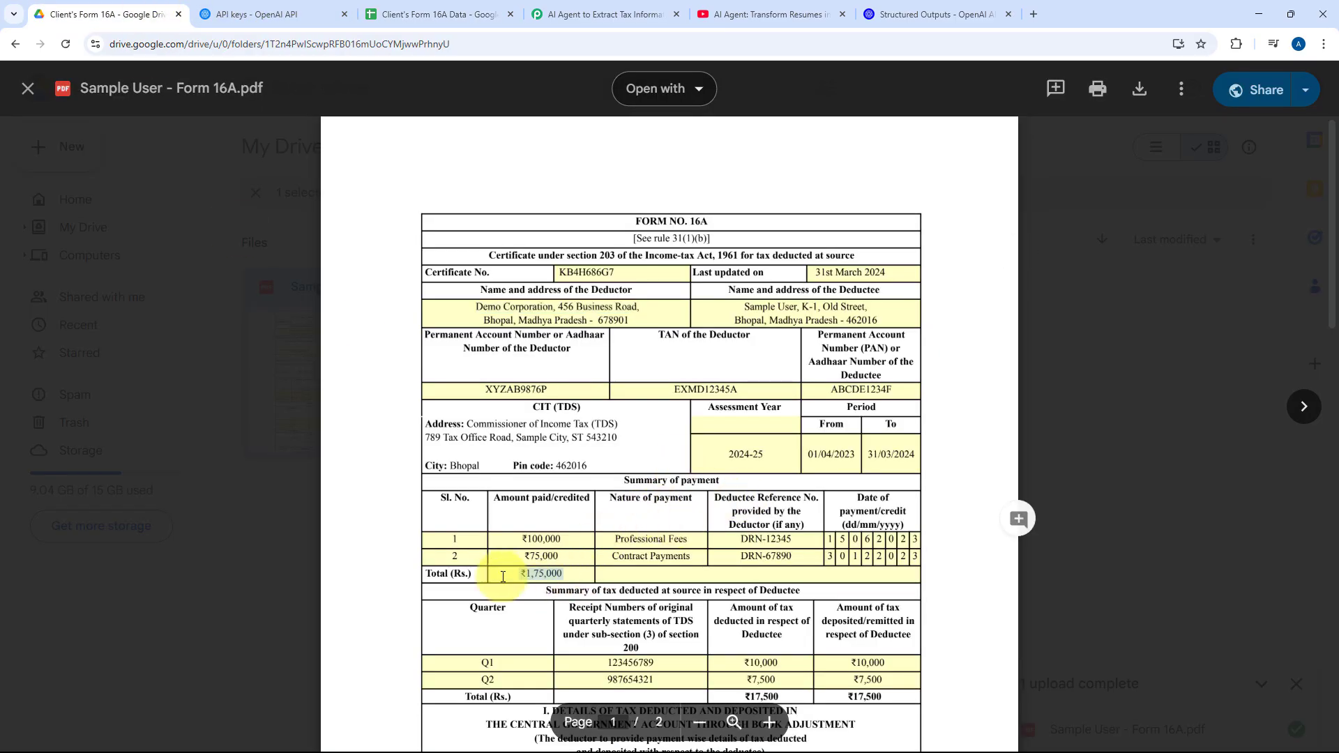
pyautogui.click(428, 10)
# Compare the PDF's total tax deducted and the certified sum in its Verification section with the Total Tax Deducted and Total Tax Deposited cells in row 3.
pyautogui.hscroll(2, 1189, 330)
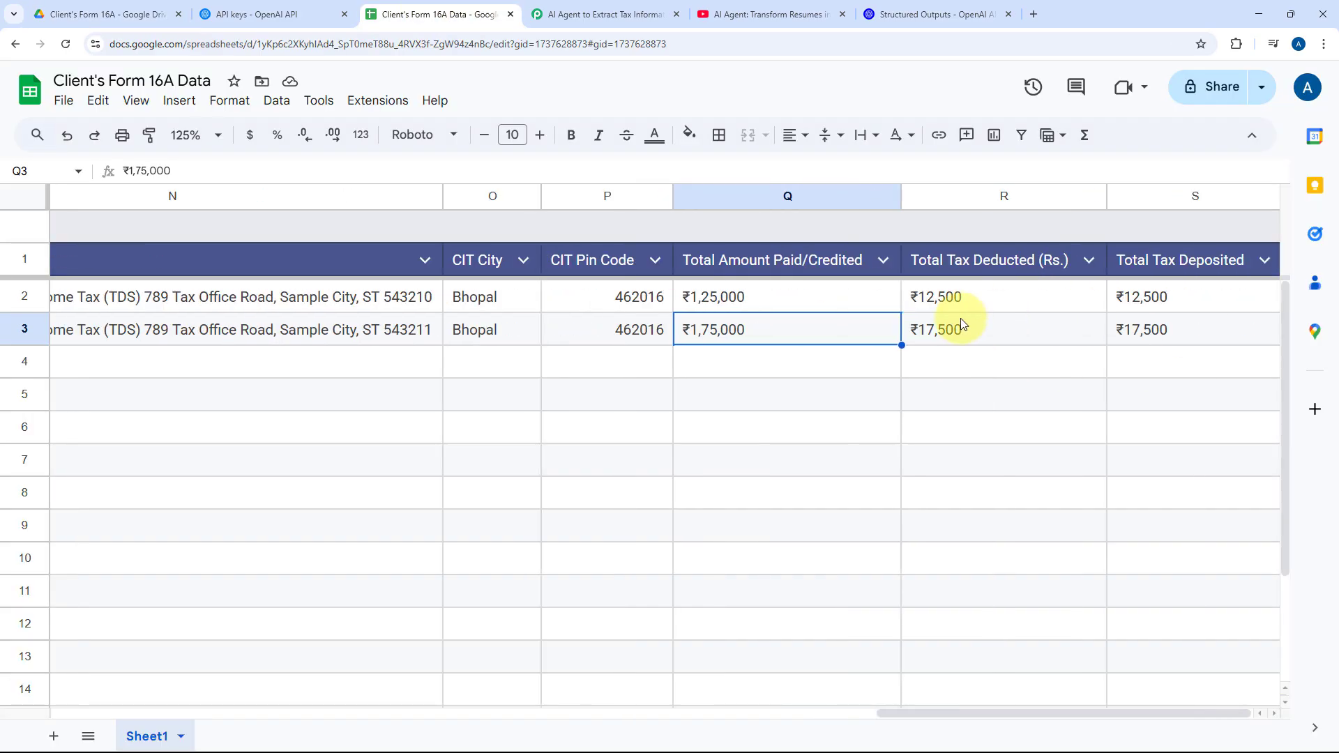
pyautogui.click(1015, 328)
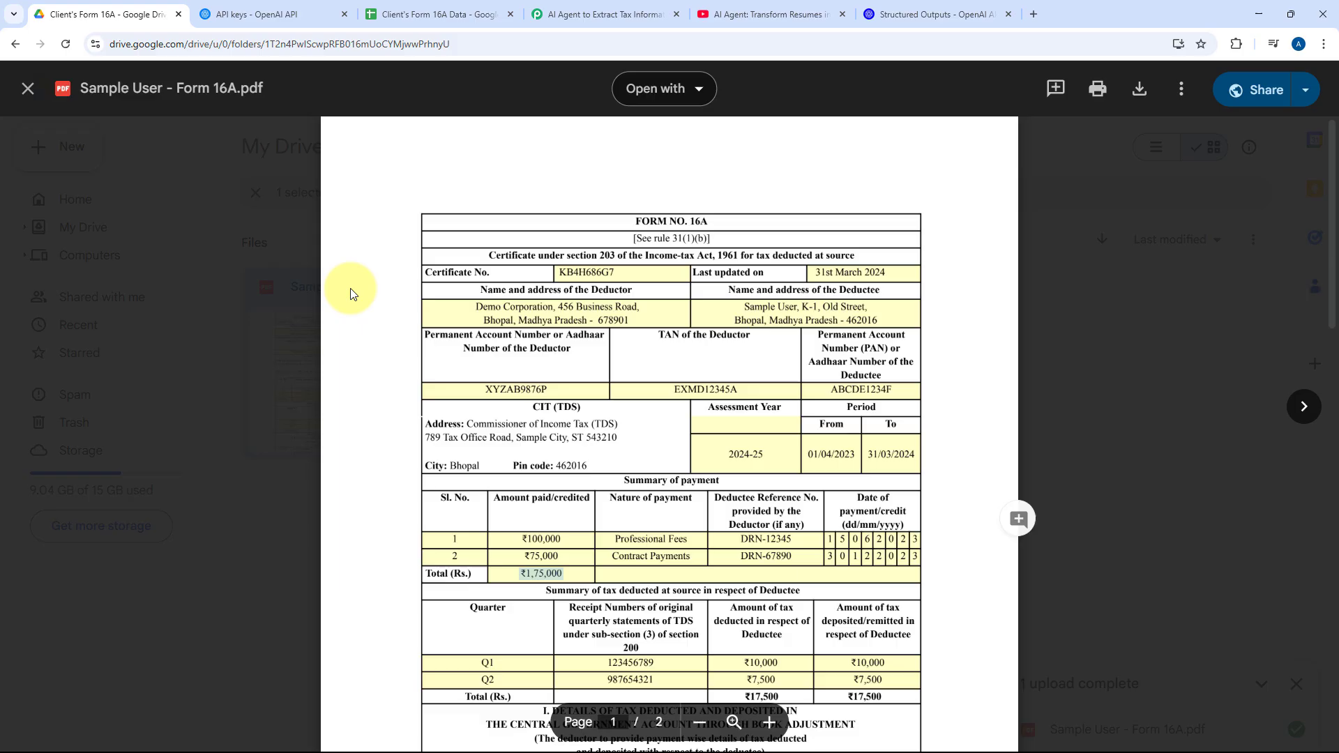
pyautogui.click(105, 14)
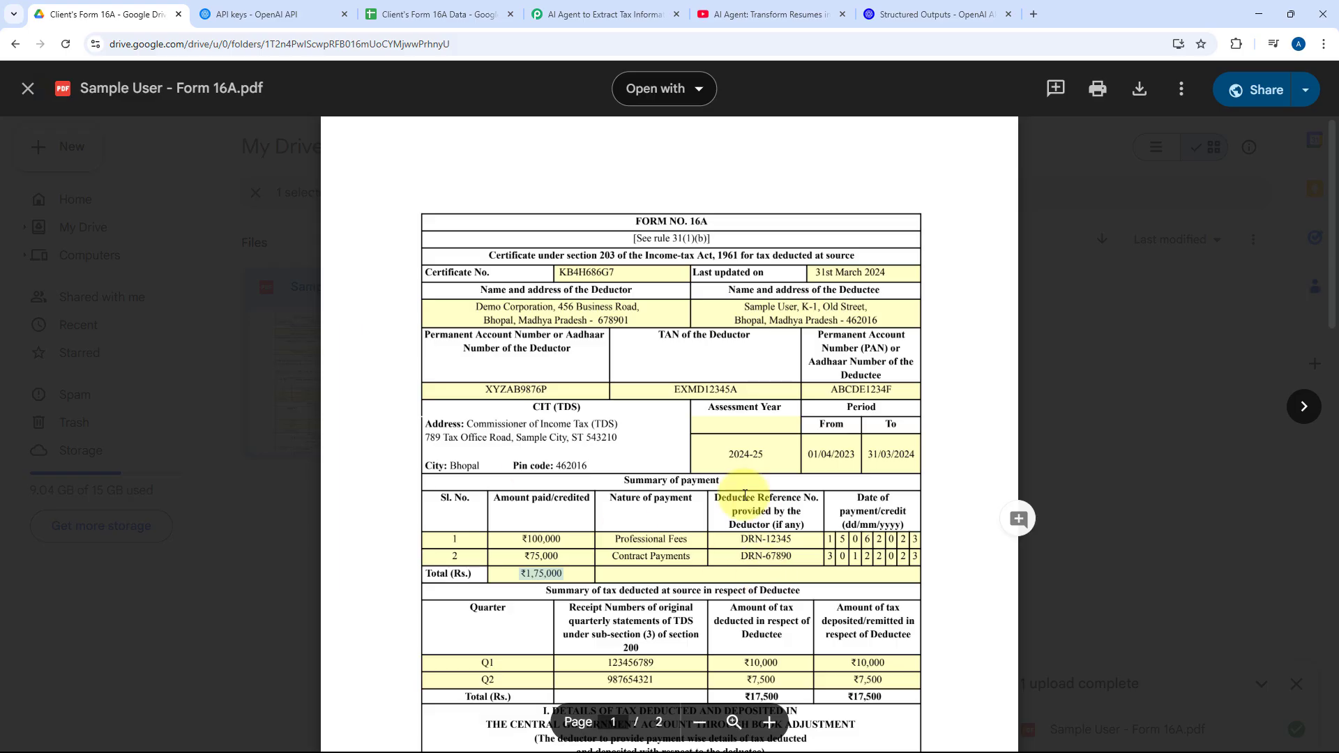
pyautogui.scroll(-4, 745, 495)
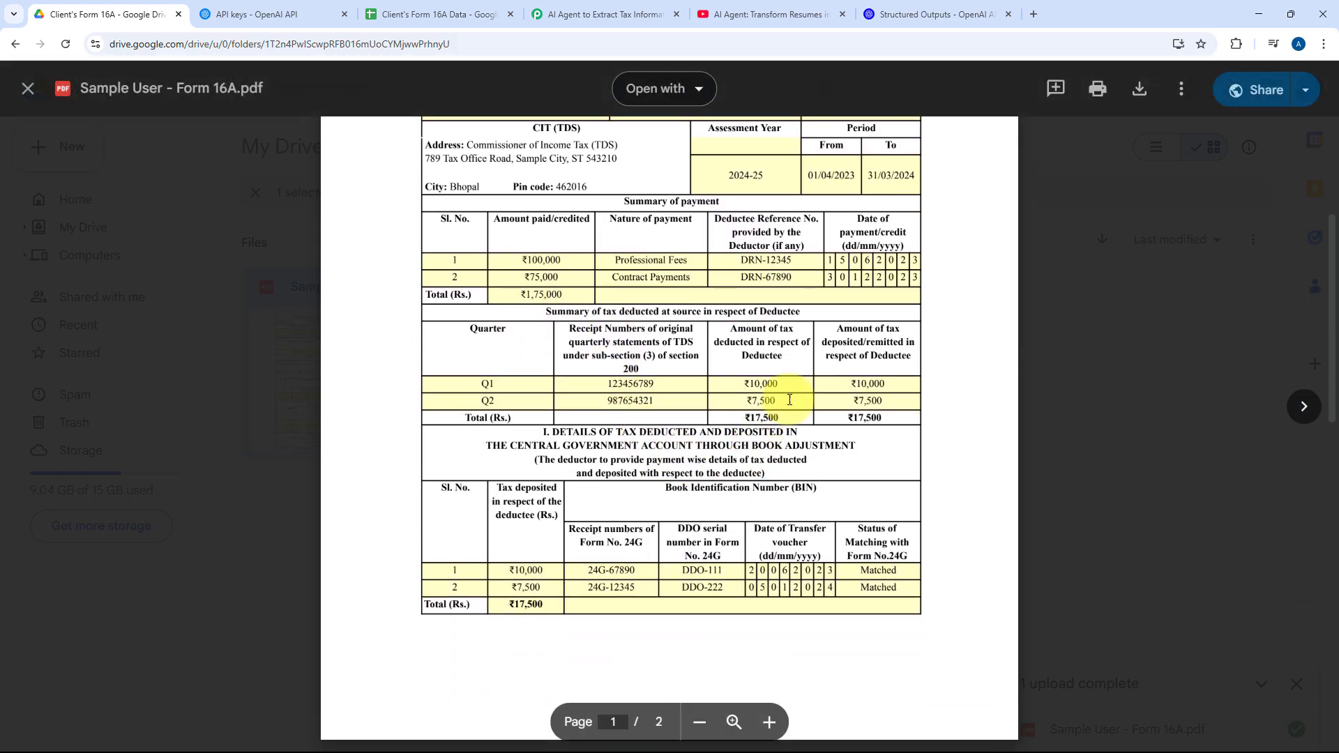
pyautogui.moveTo(781, 417); pyautogui.dragTo(684, 420)
pyautogui.scroll(-8, 683, 420)
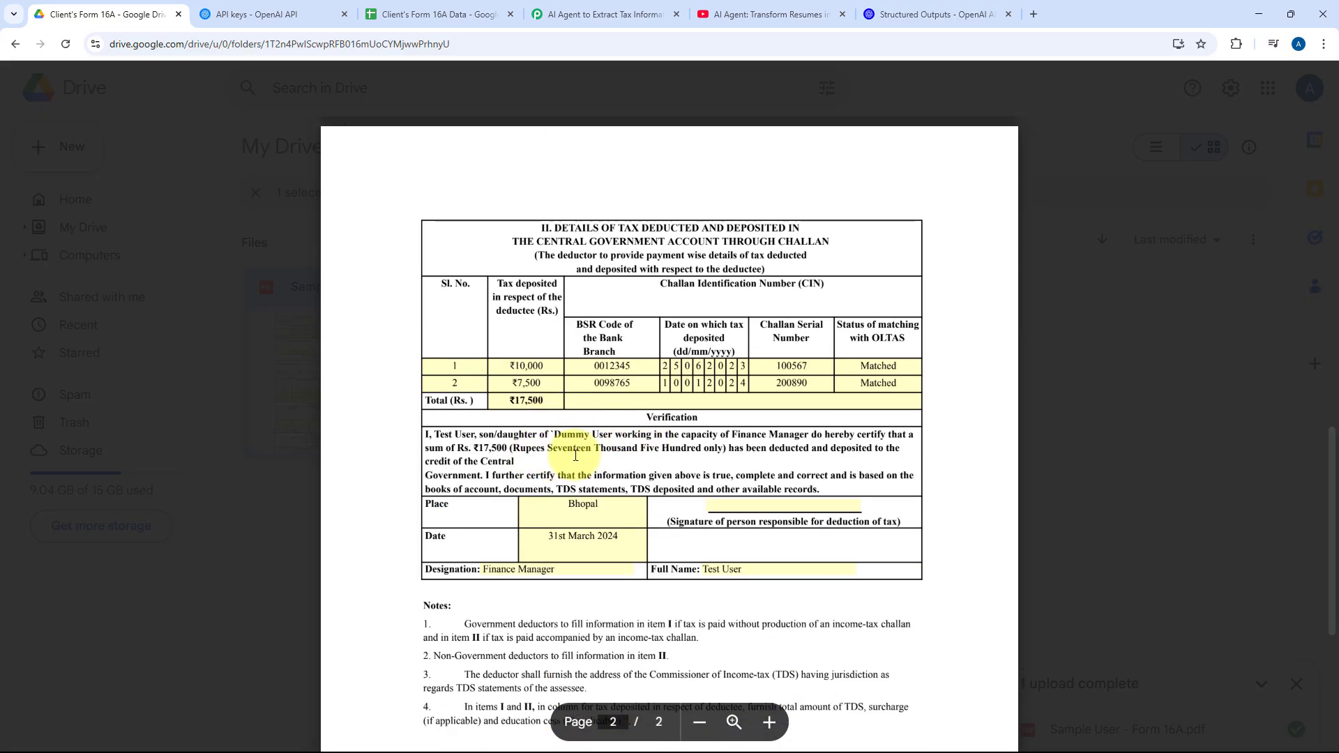
pyautogui.scroll(-1, 583, 517)
pyautogui.moveTo(506, 384); pyautogui.dragTo(474, 380)
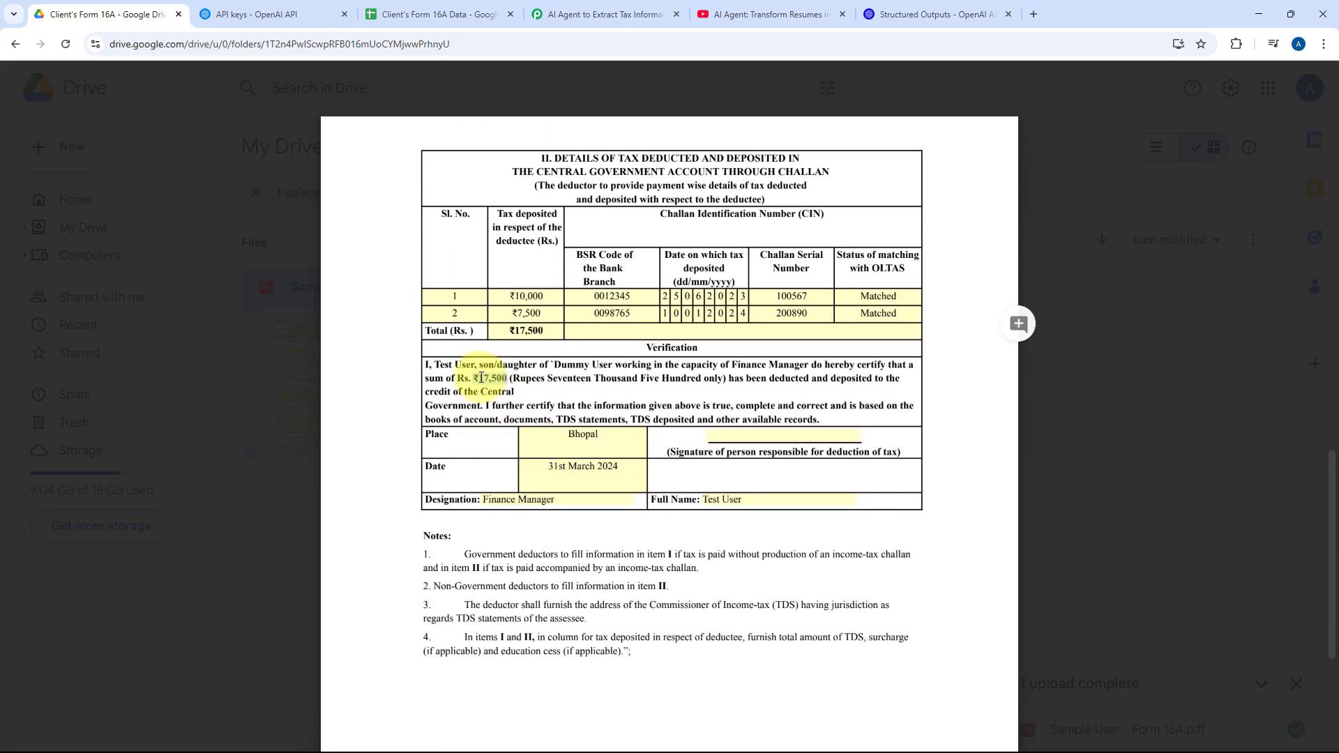
pyautogui.click(427, 7)
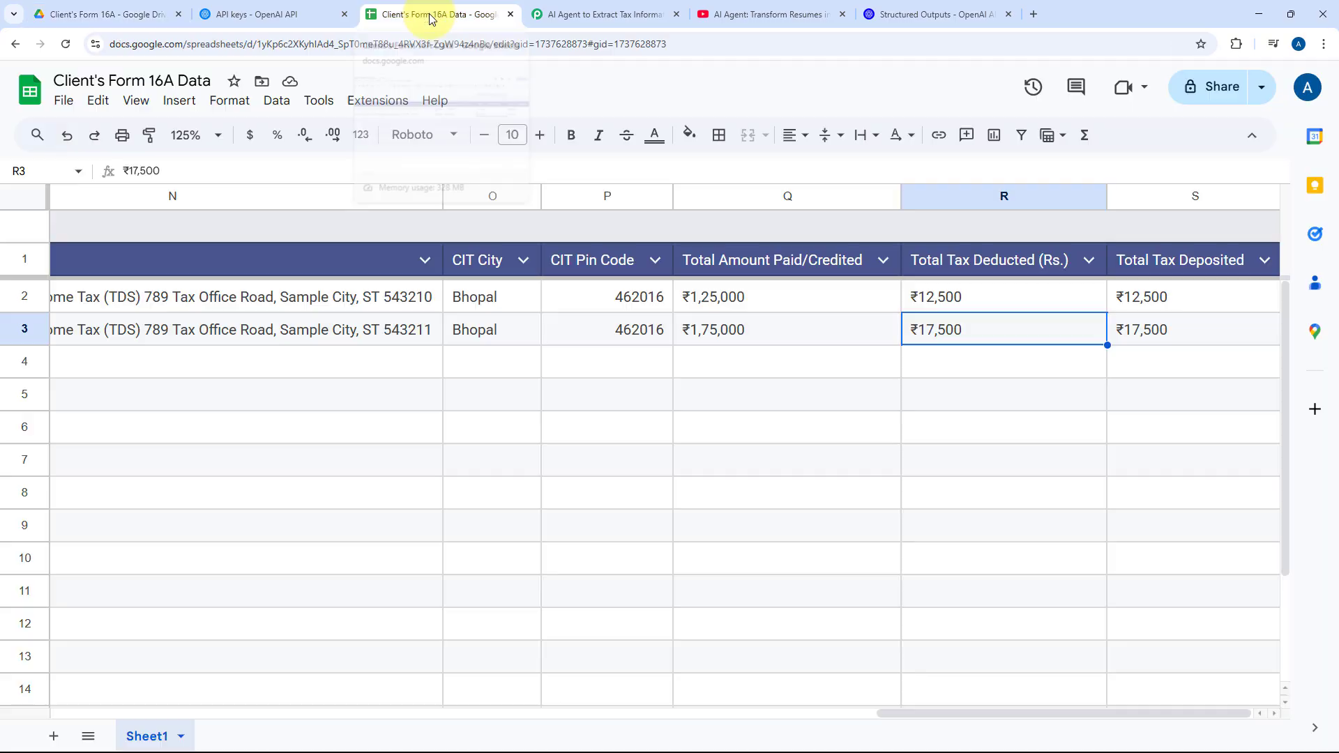
pyautogui.click(1126, 338)
# Review the assessment year and period columns of row 3, then return to the Pabbly Connect workflow.
pyautogui.hscroll(-2, 1087, 345)
pyautogui.hscroll(-5, 696, 365)
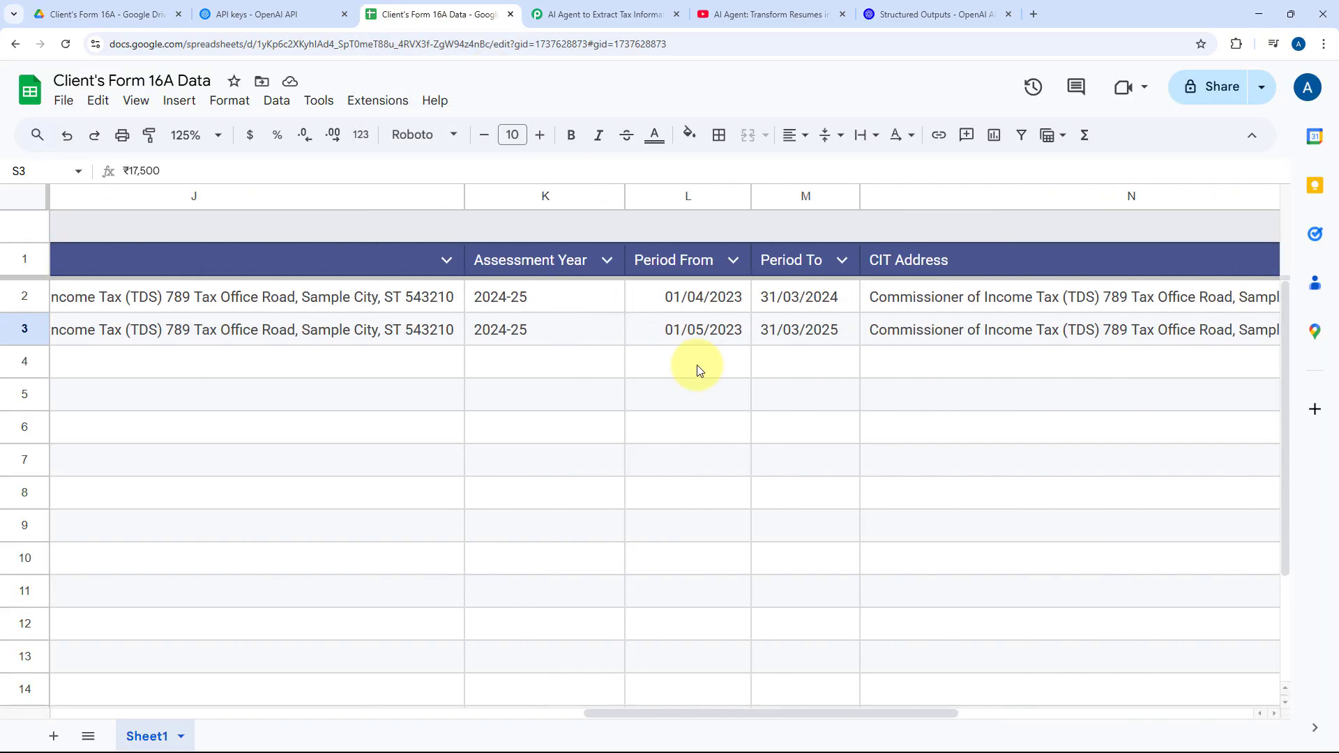
pyautogui.click(616, 8)
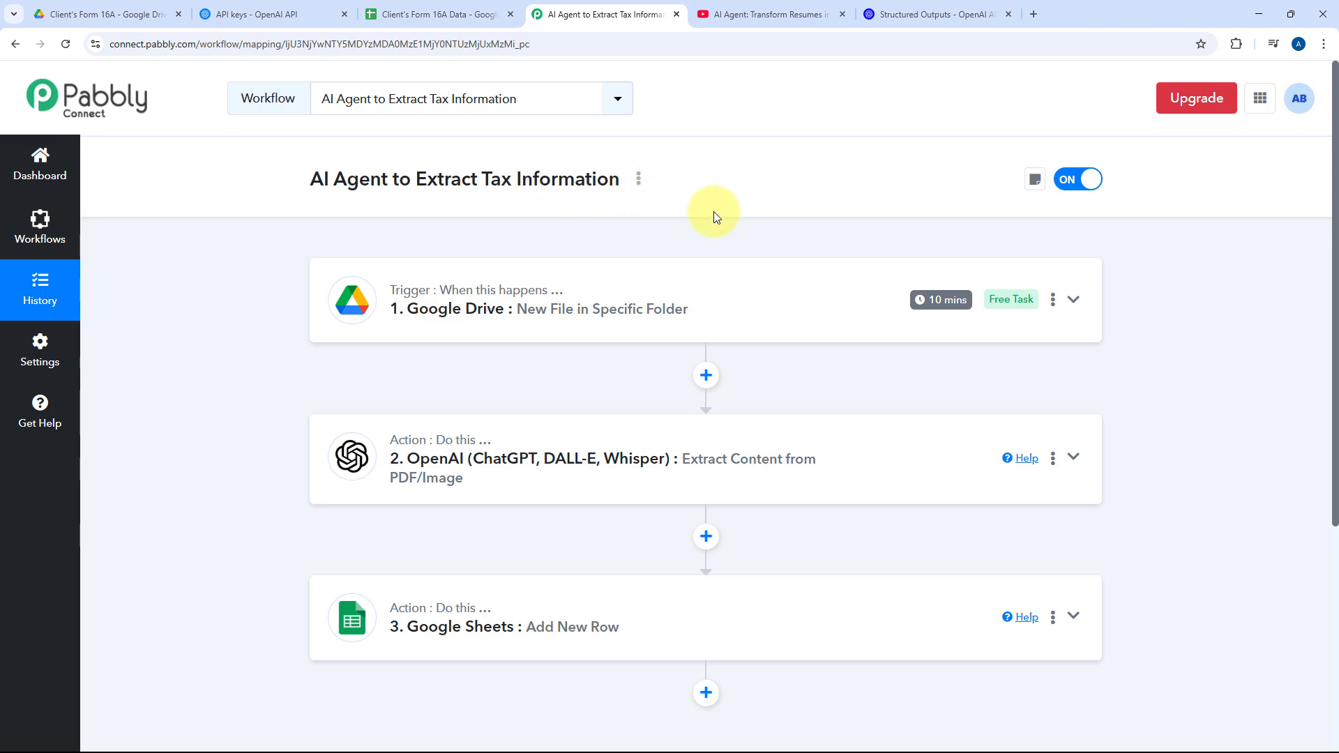